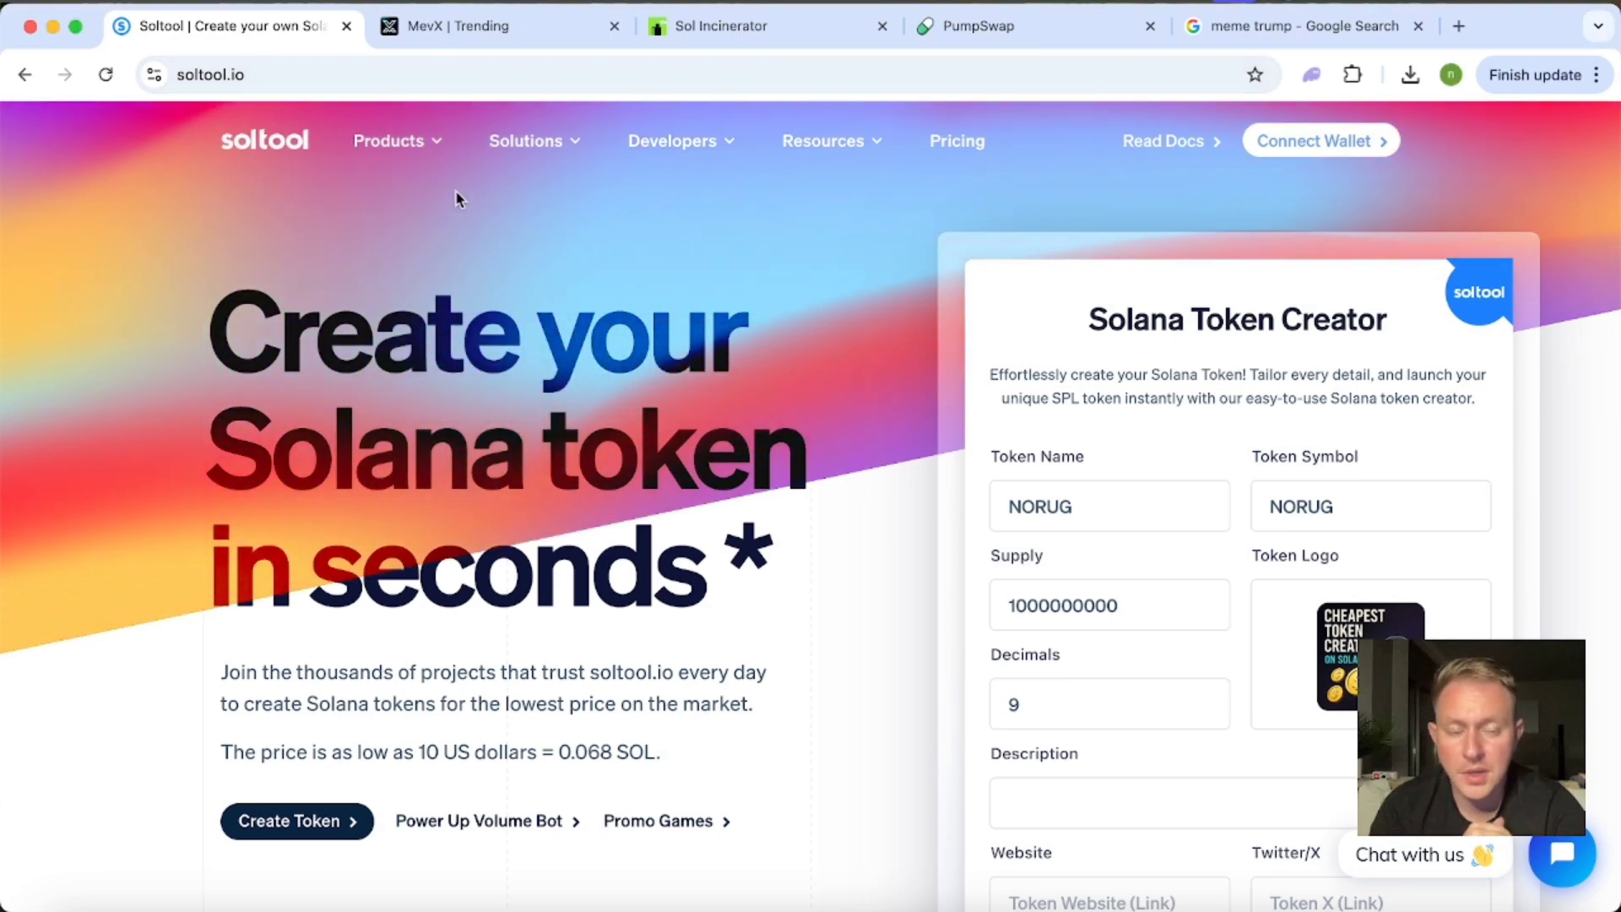
Examine the Solana token creator page and its stated token creation price.
scroll(1193, 378, down, 2)
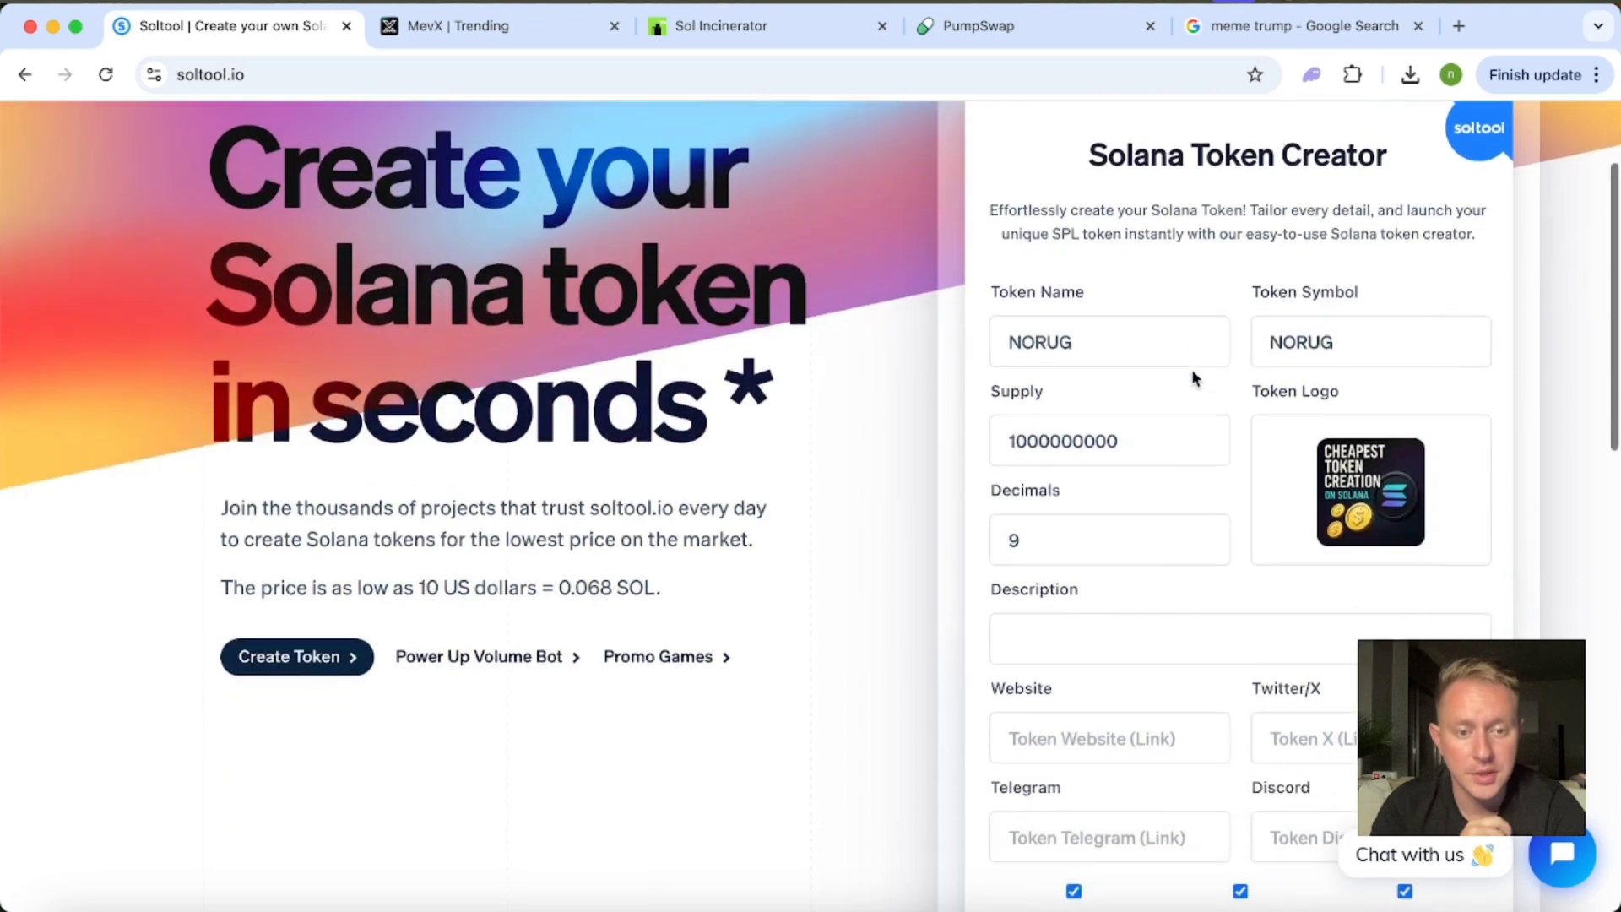
scroll(1192, 368, down, 1)
drag(673, 553, 411, 557)
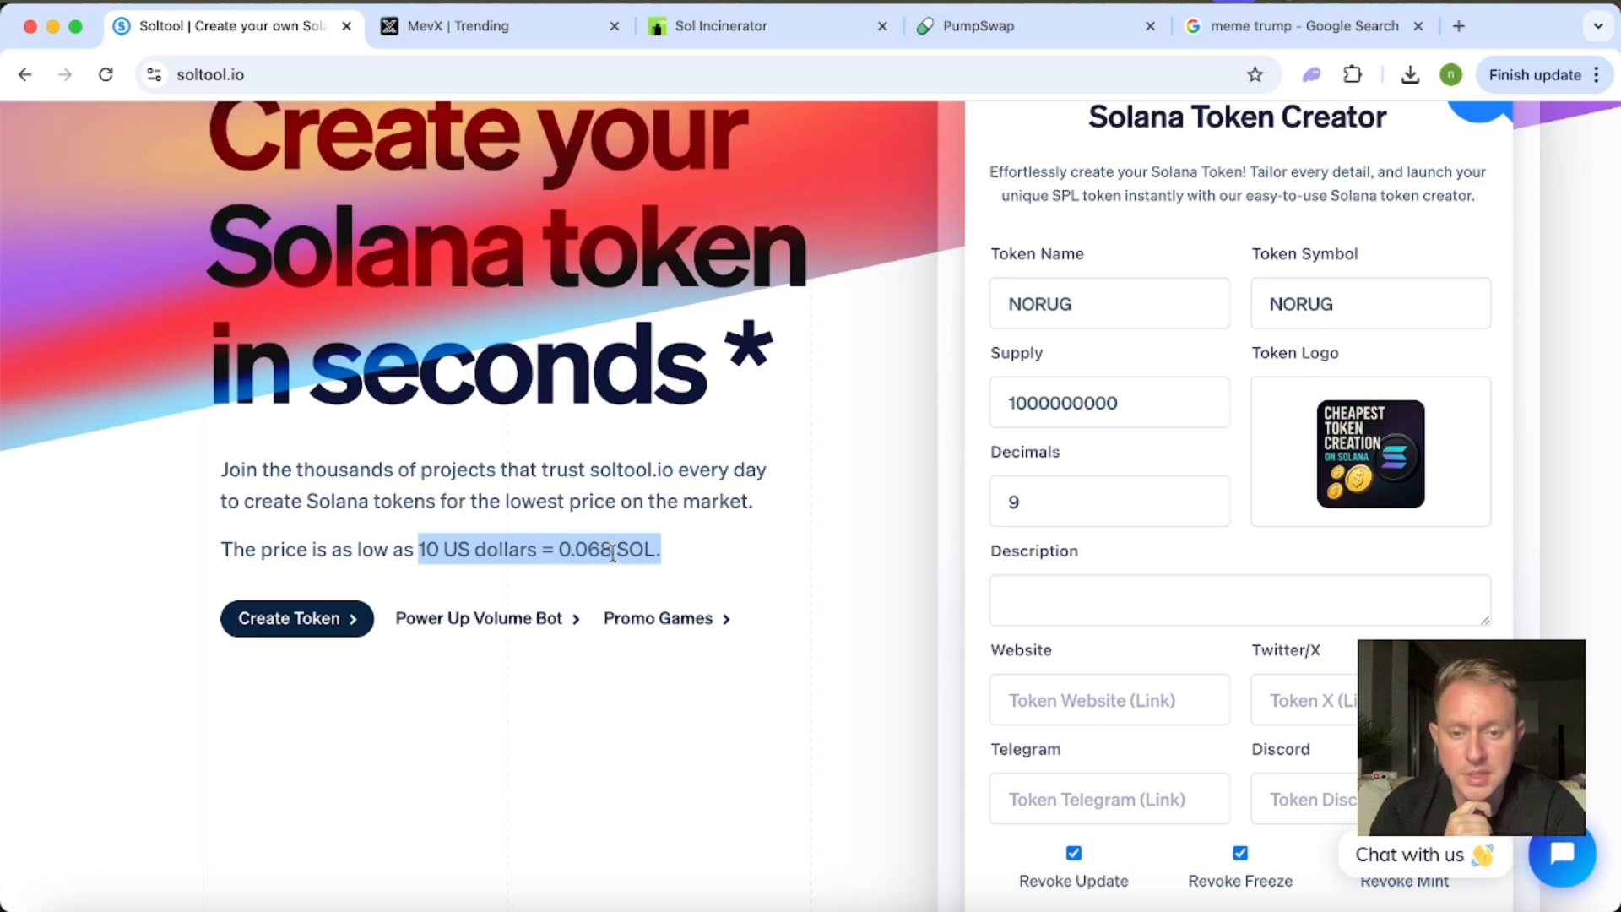
click(695, 561)
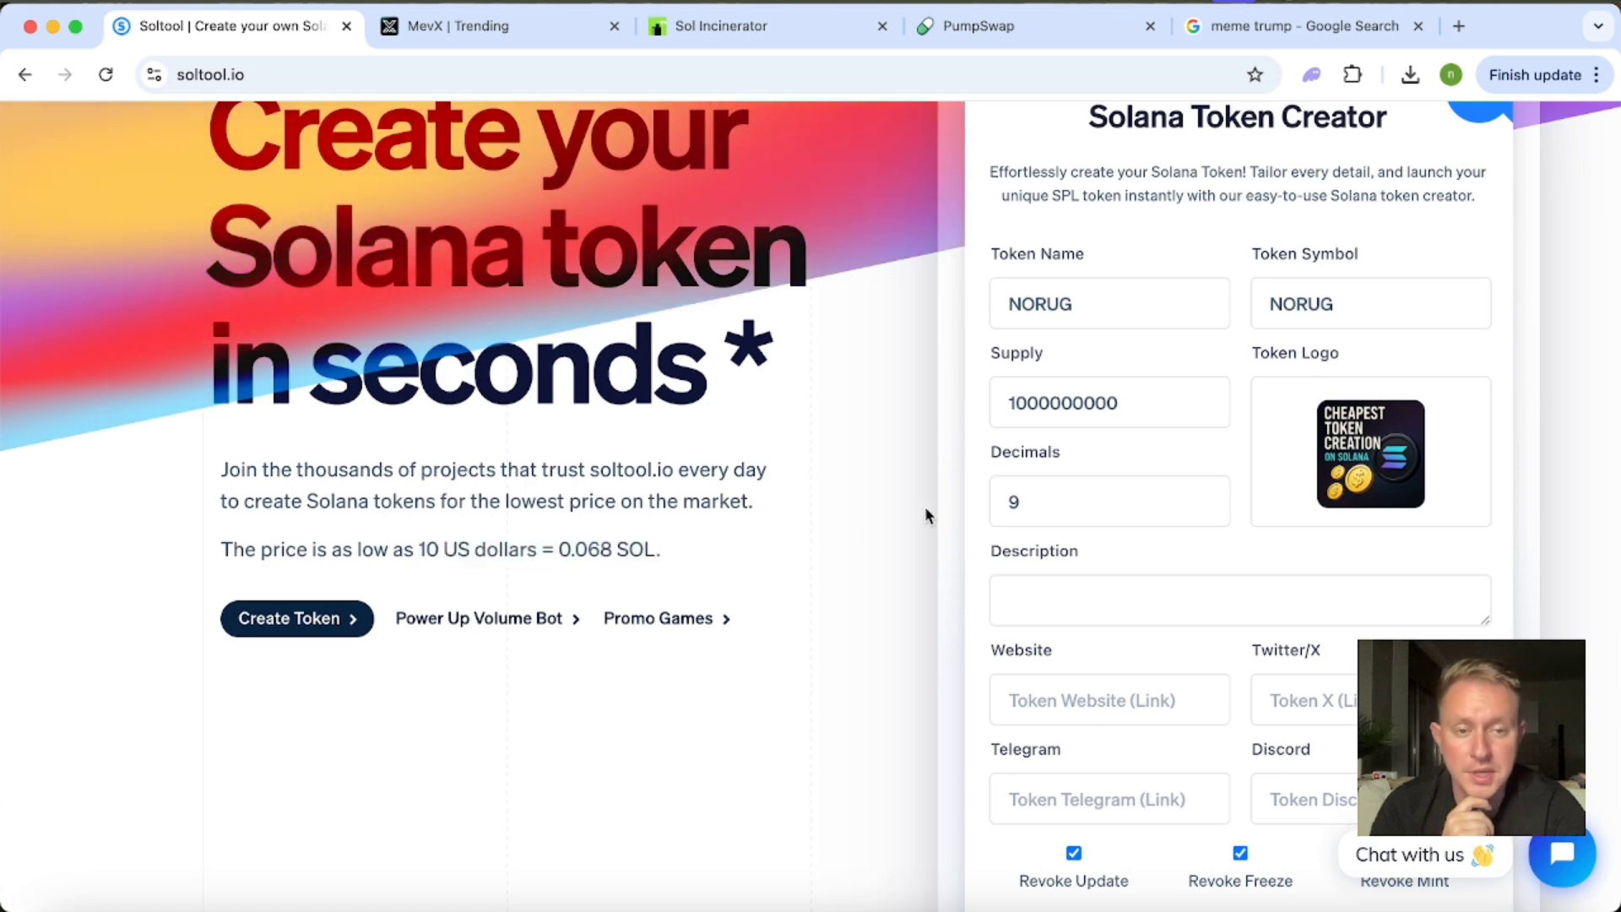
scroll(926, 515, up, 2)
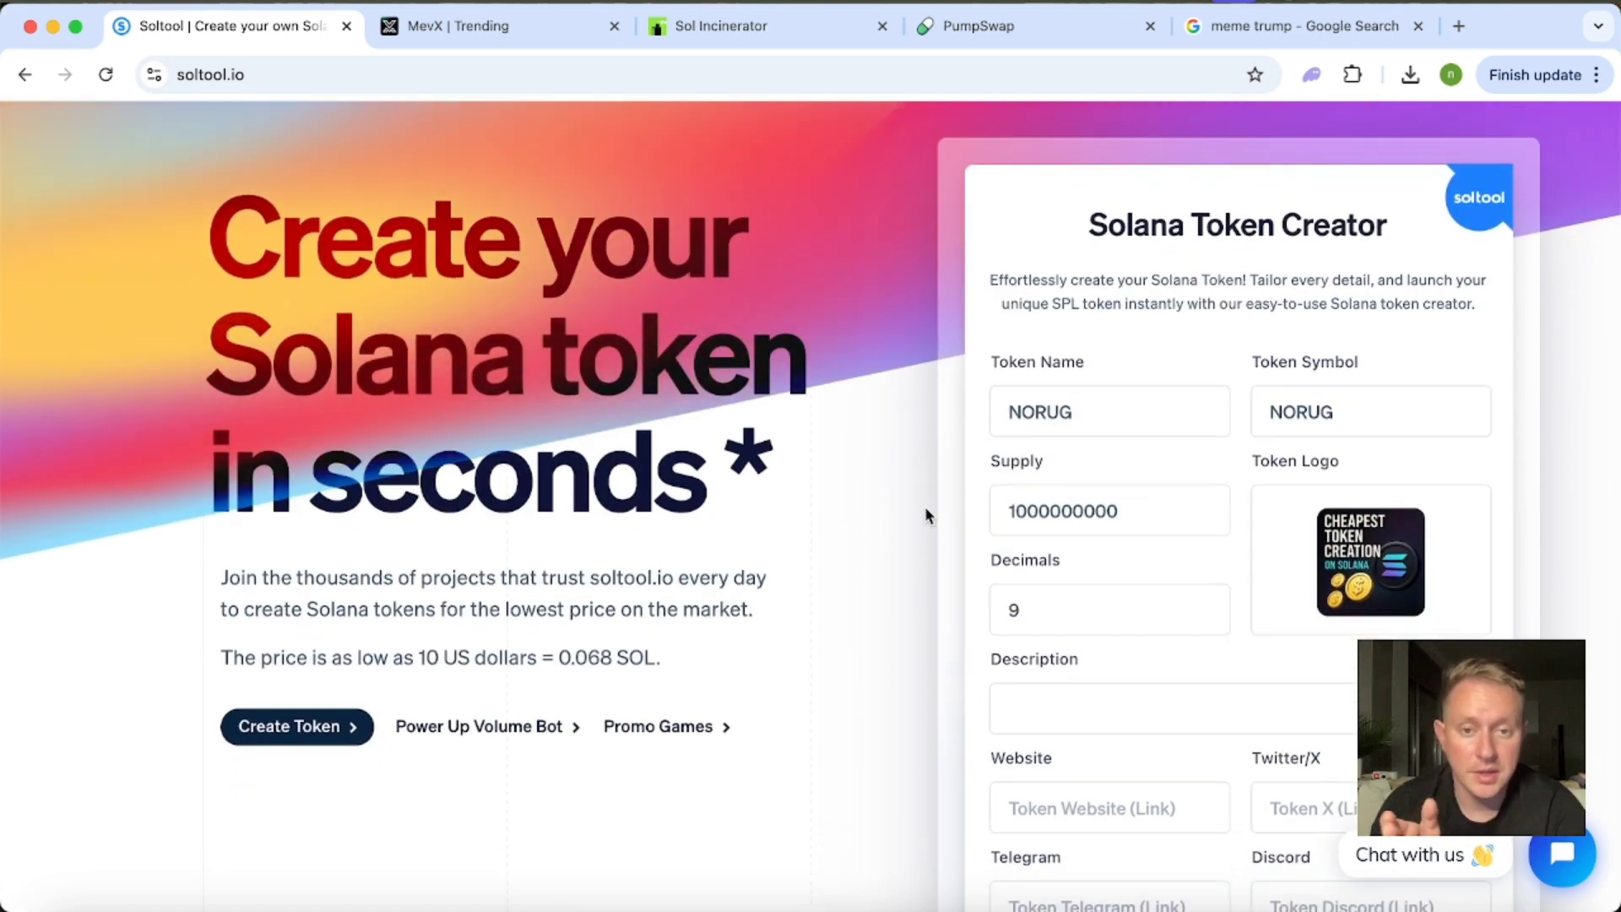
Upload the recent image 5e5d2aa1fee23d10847a28f8.webp as the token logo.
double_click(1121, 419)
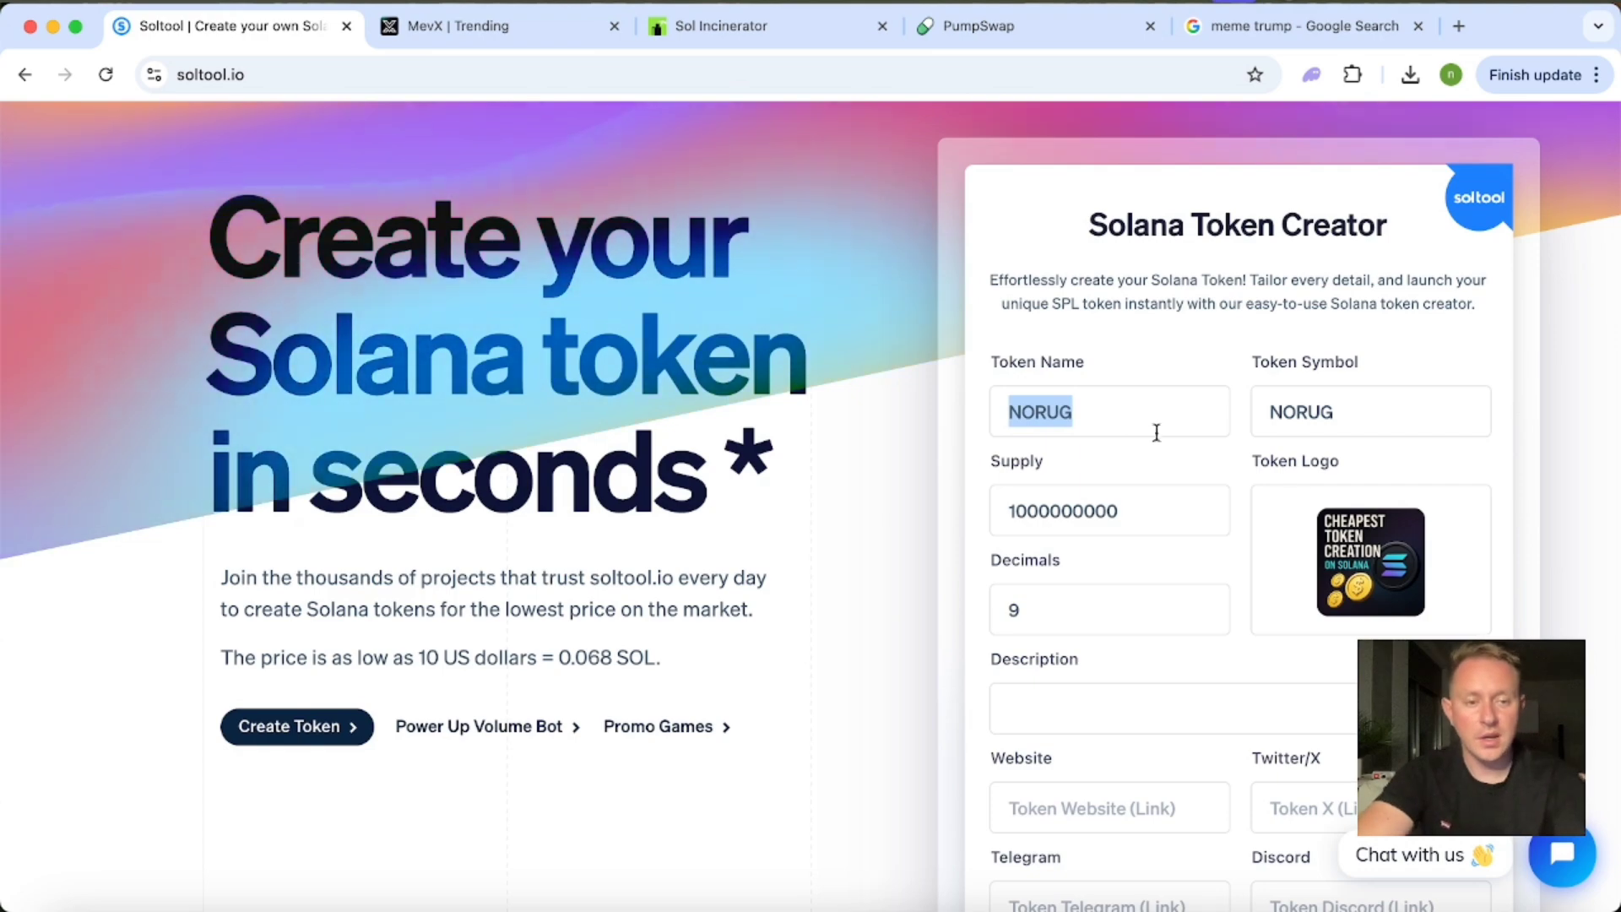
click(1384, 564)
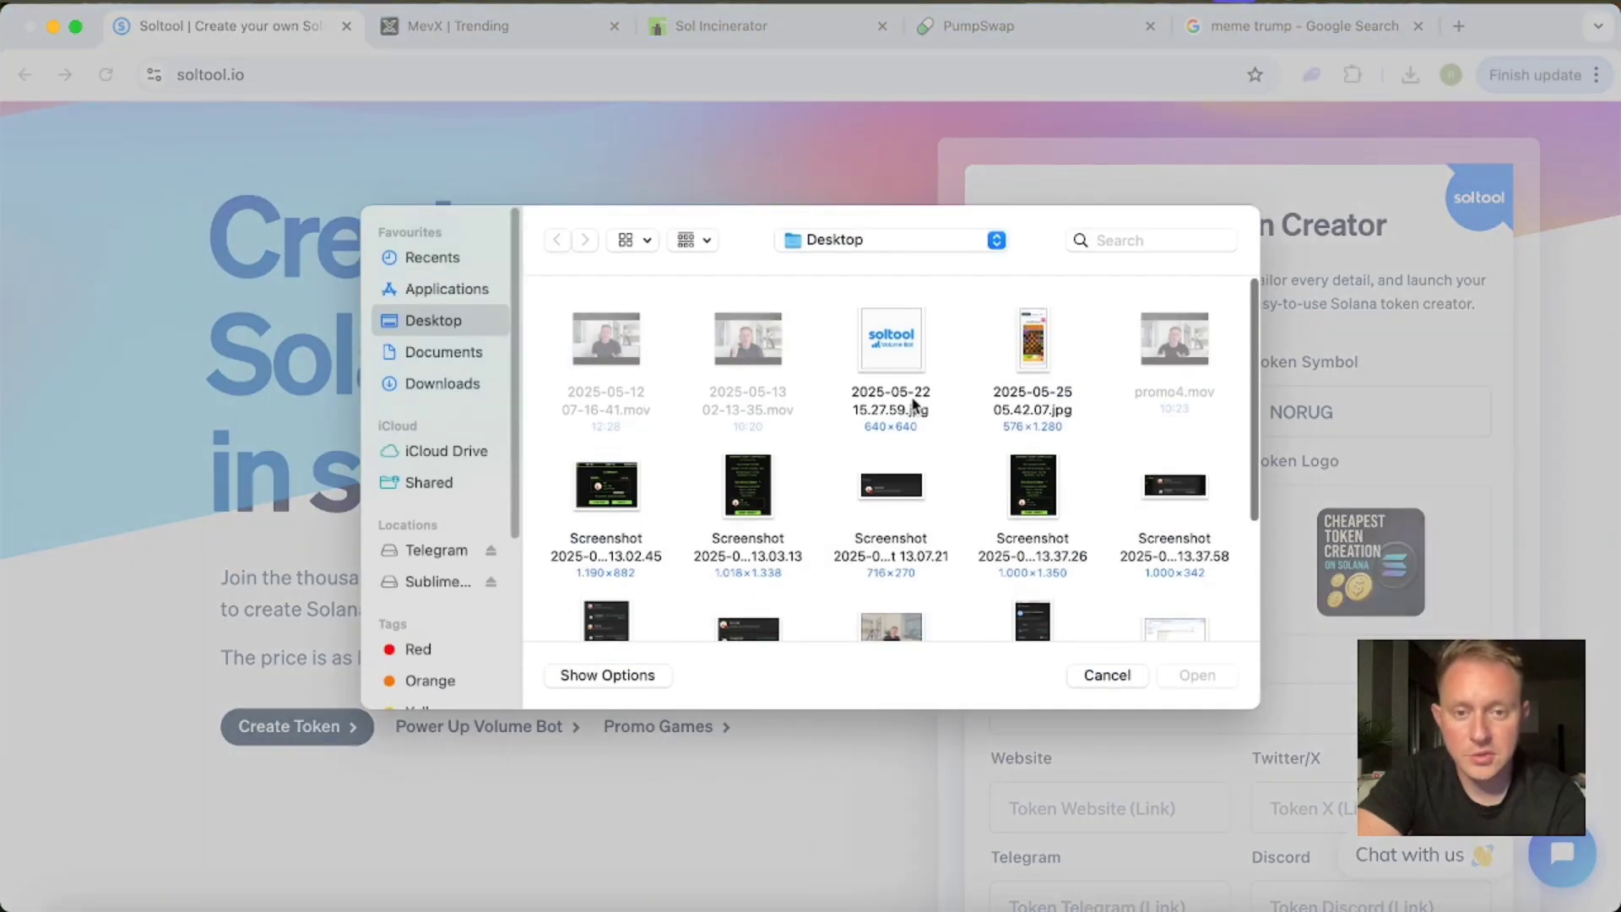
click(436, 262)
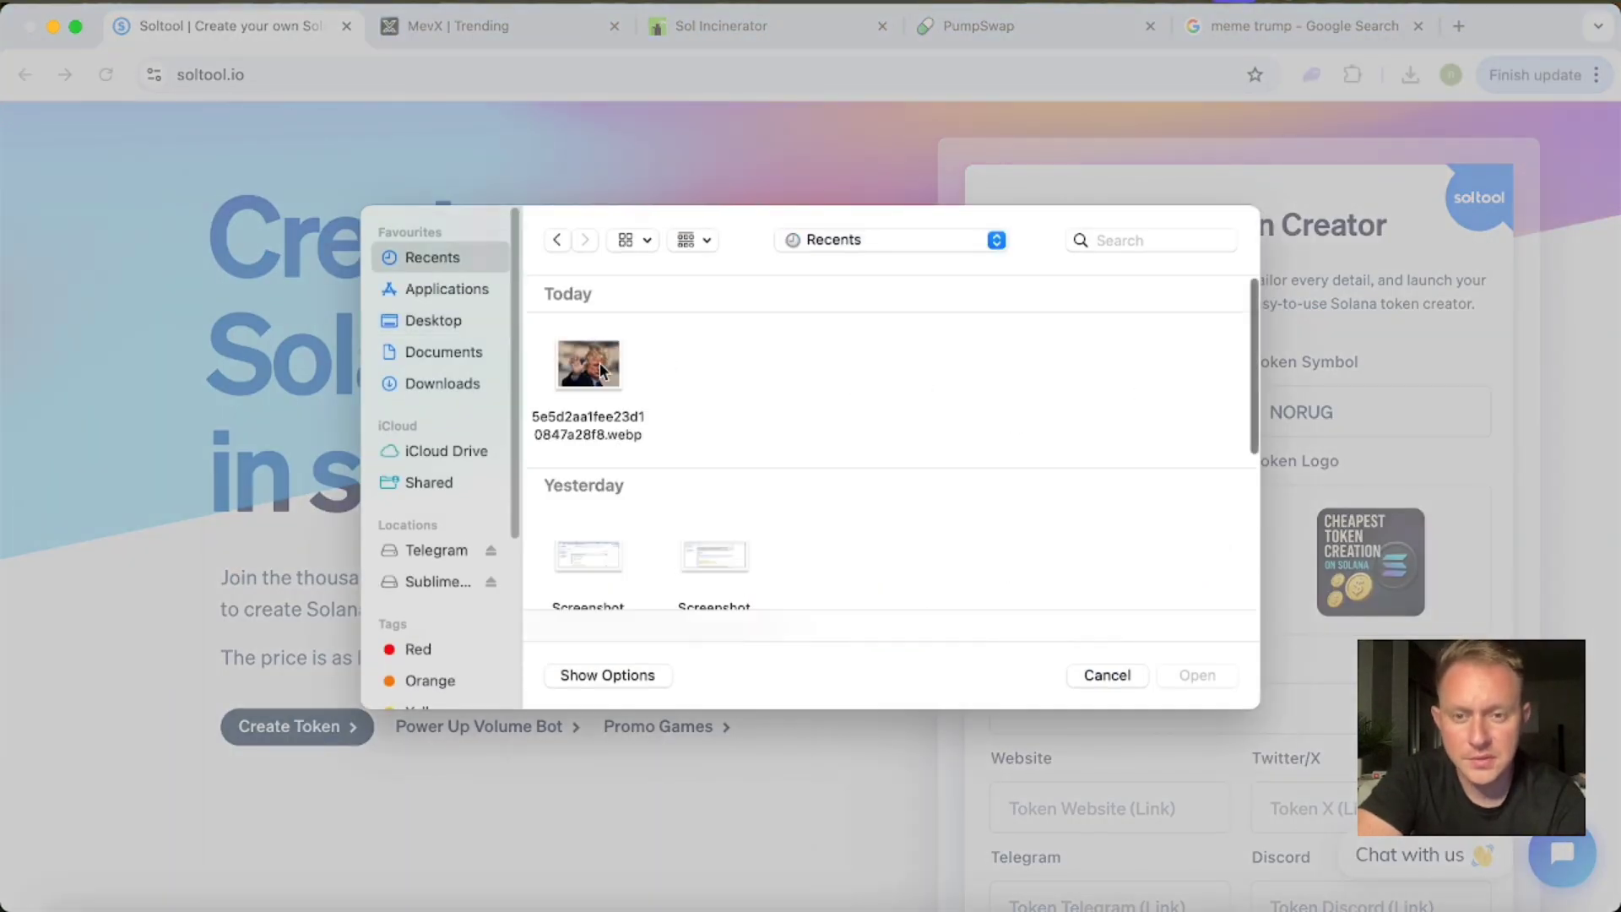
double_click(592, 363)
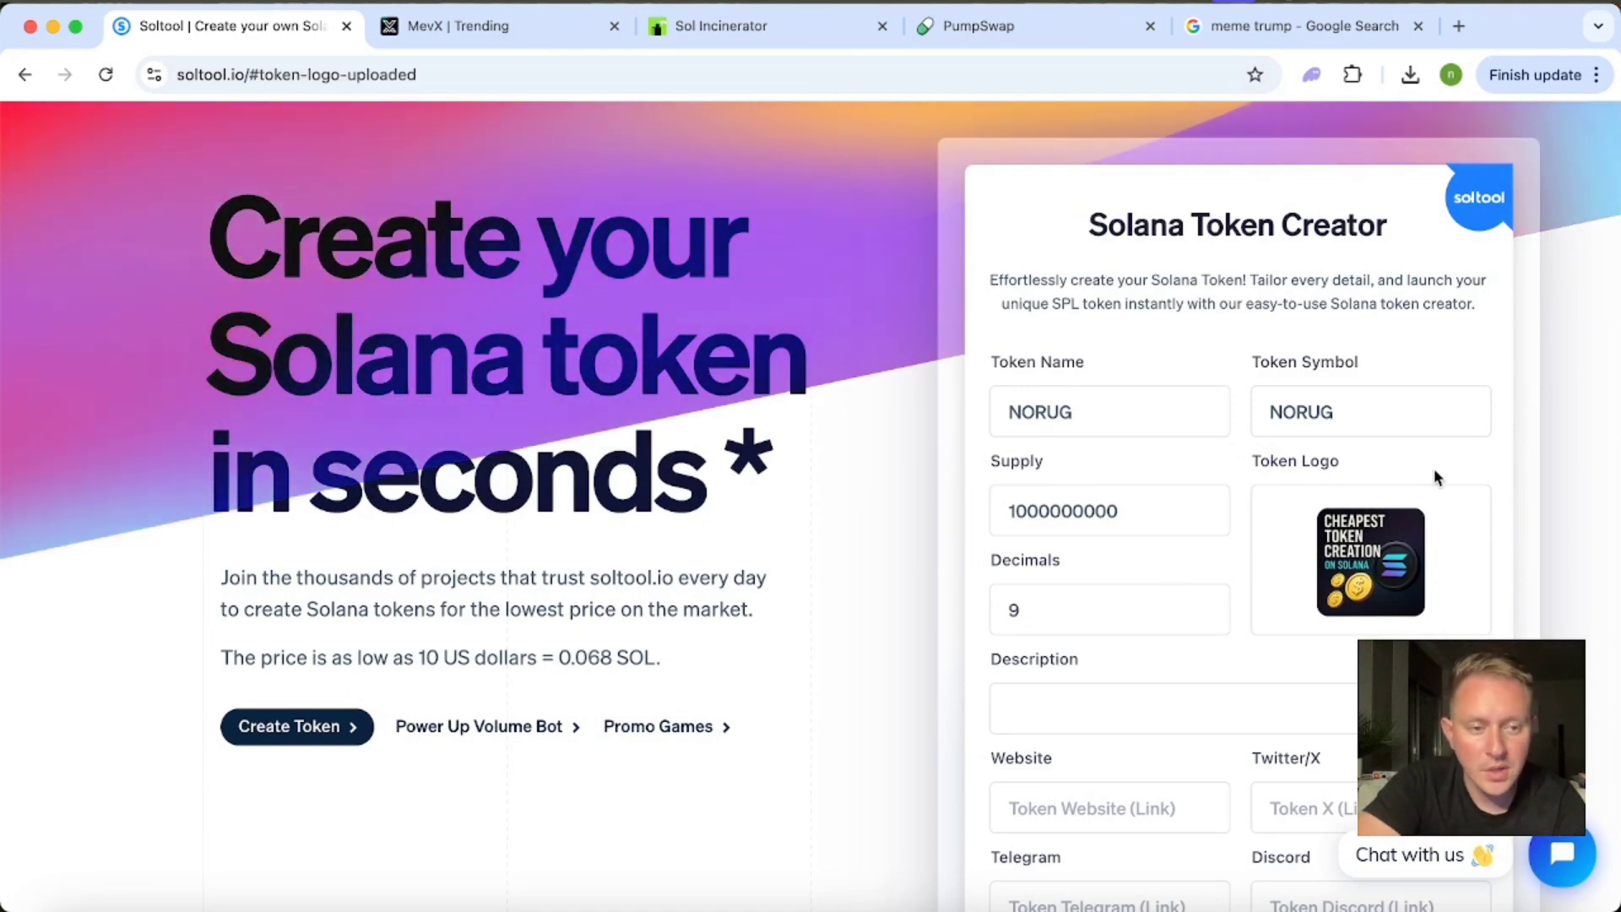
Connect the Phantom wallet to soltool.io, entering the wallet password and approving the connection for the selected account.
scroll(1434, 477, up, 2)
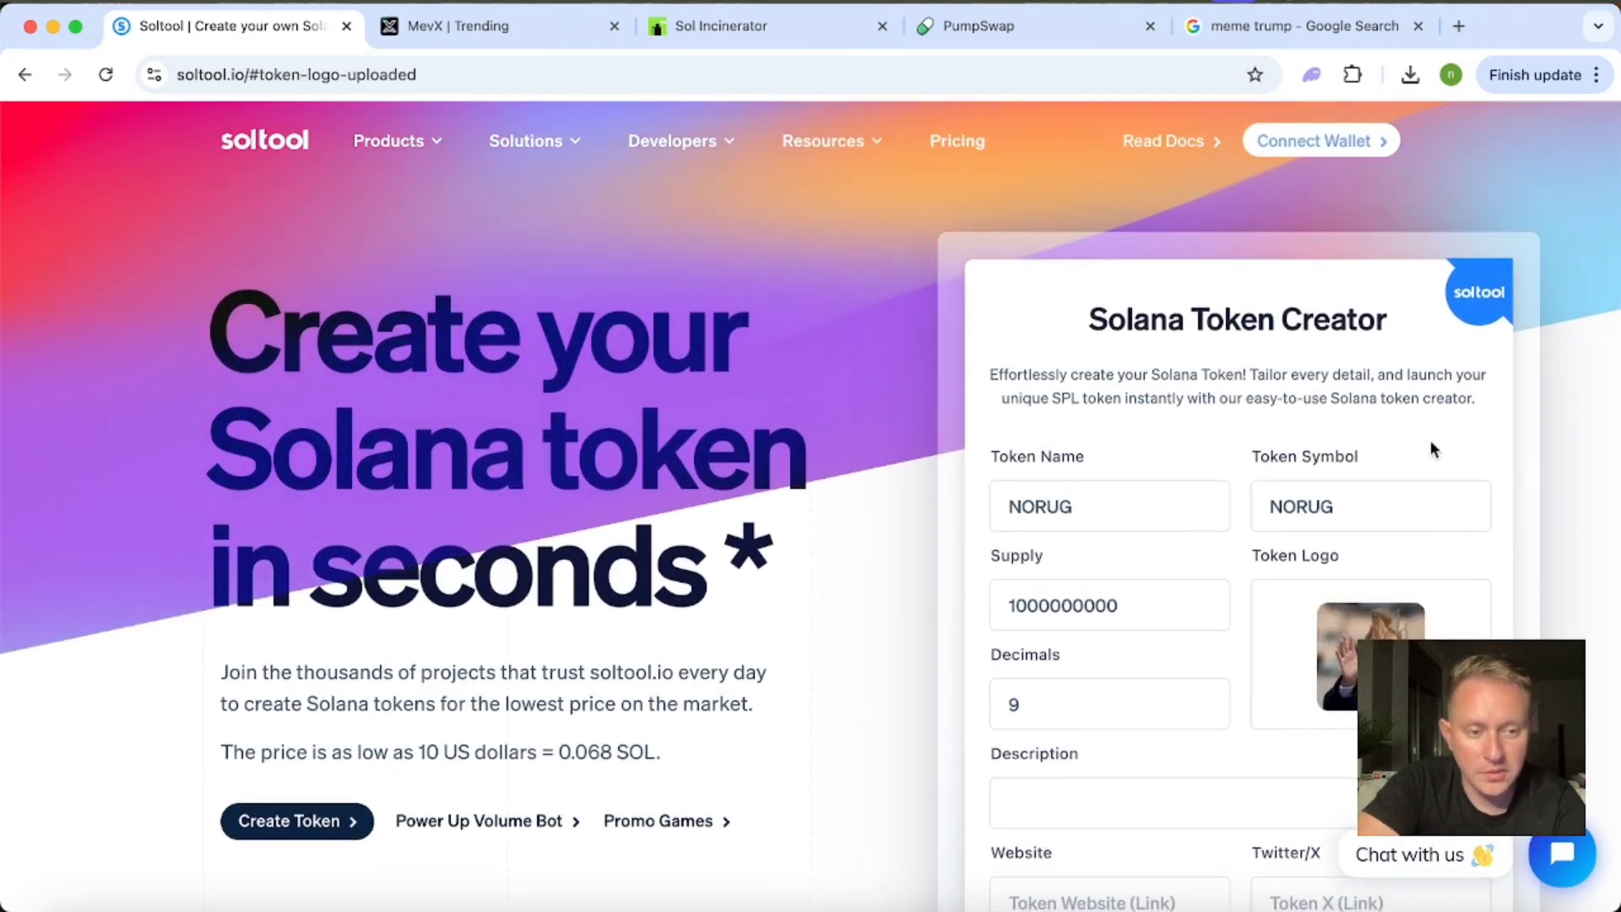
click(1320, 142)
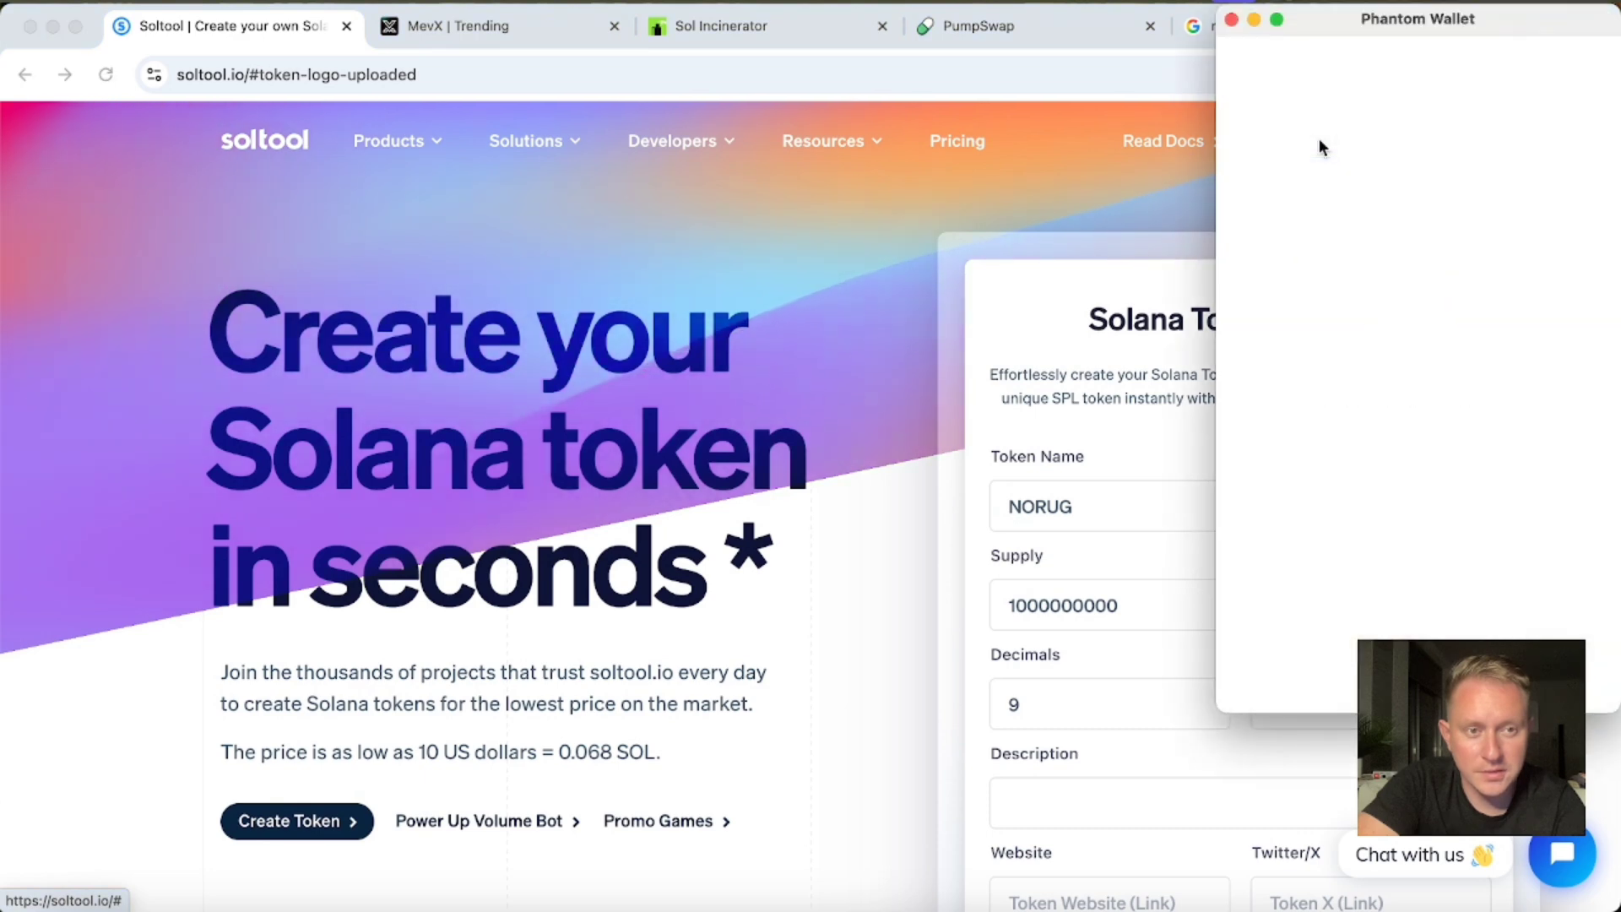
click(1375, 436)
text(•)
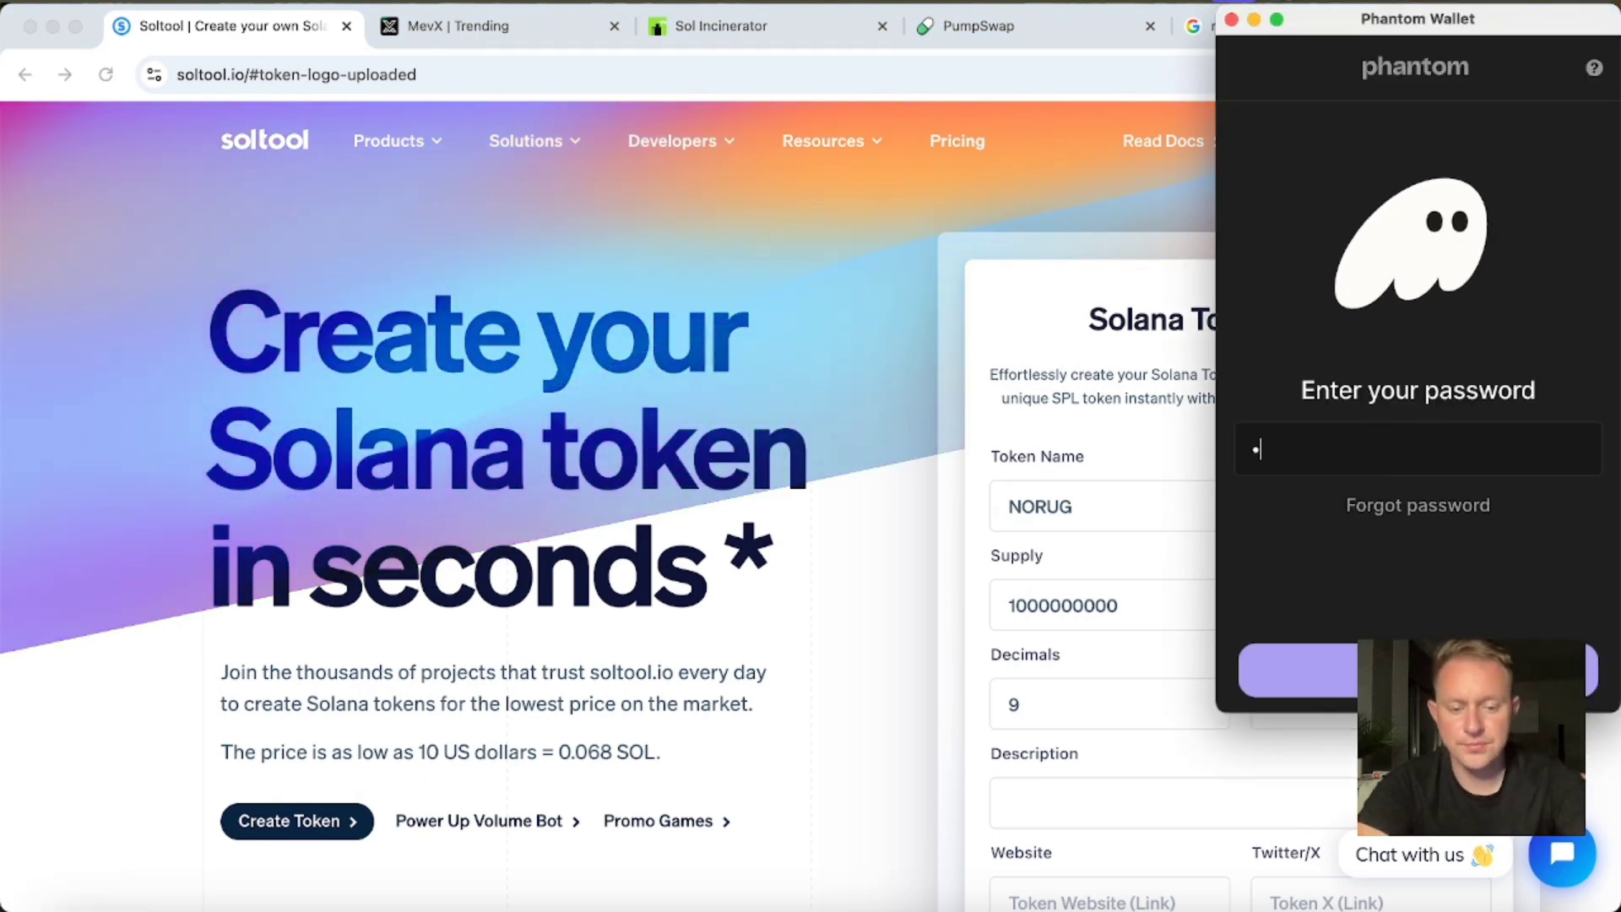
text(•••••••••)
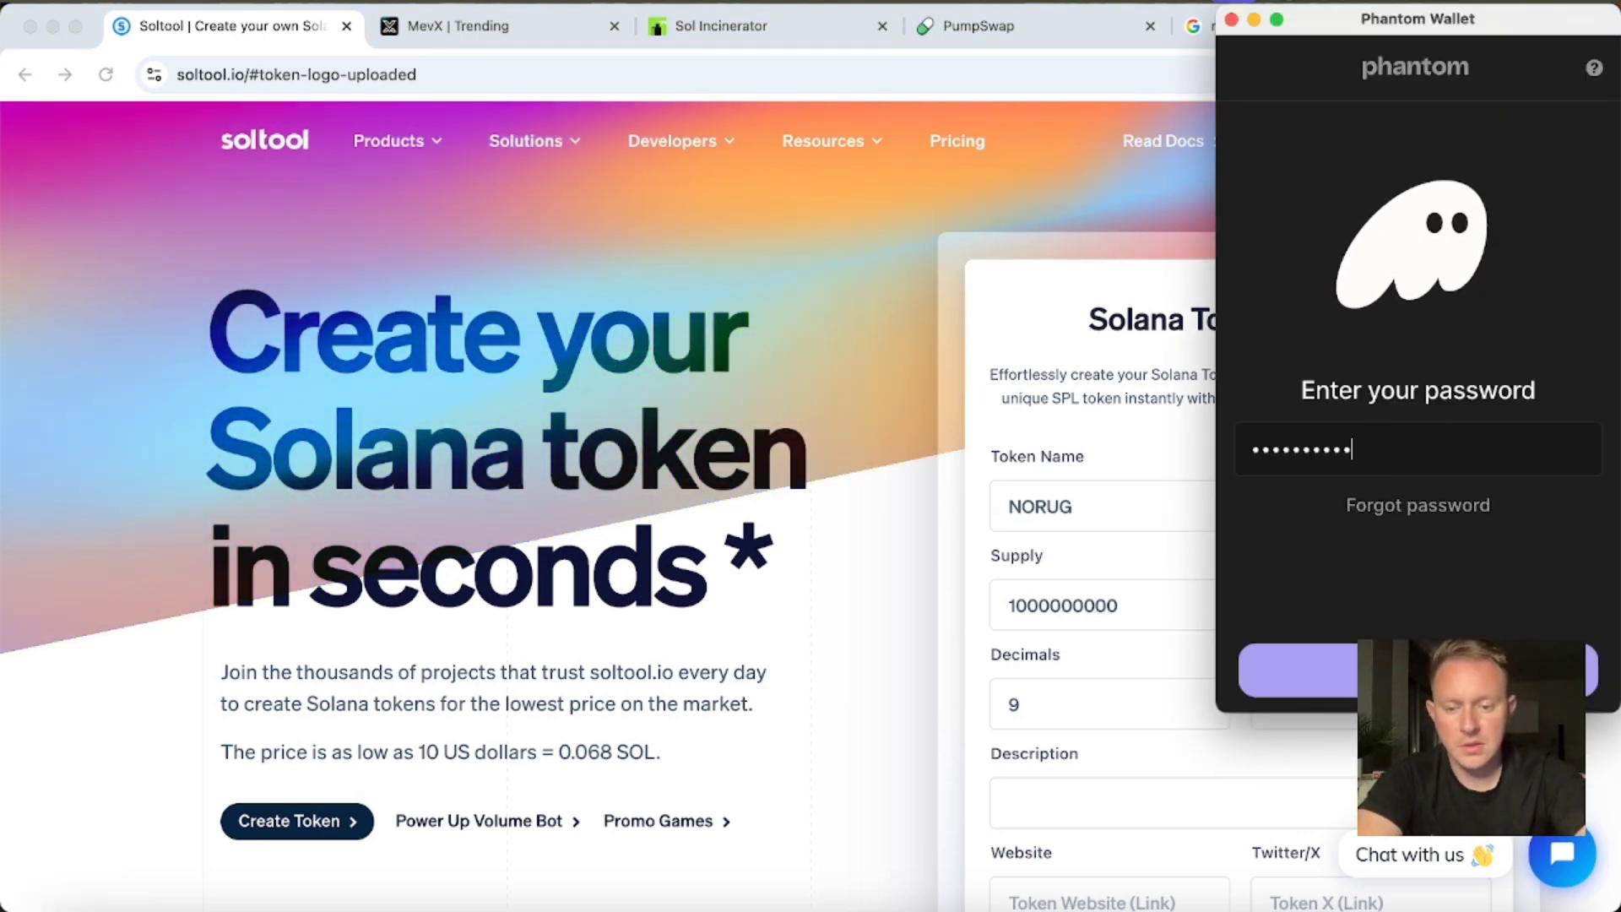
key(Return)
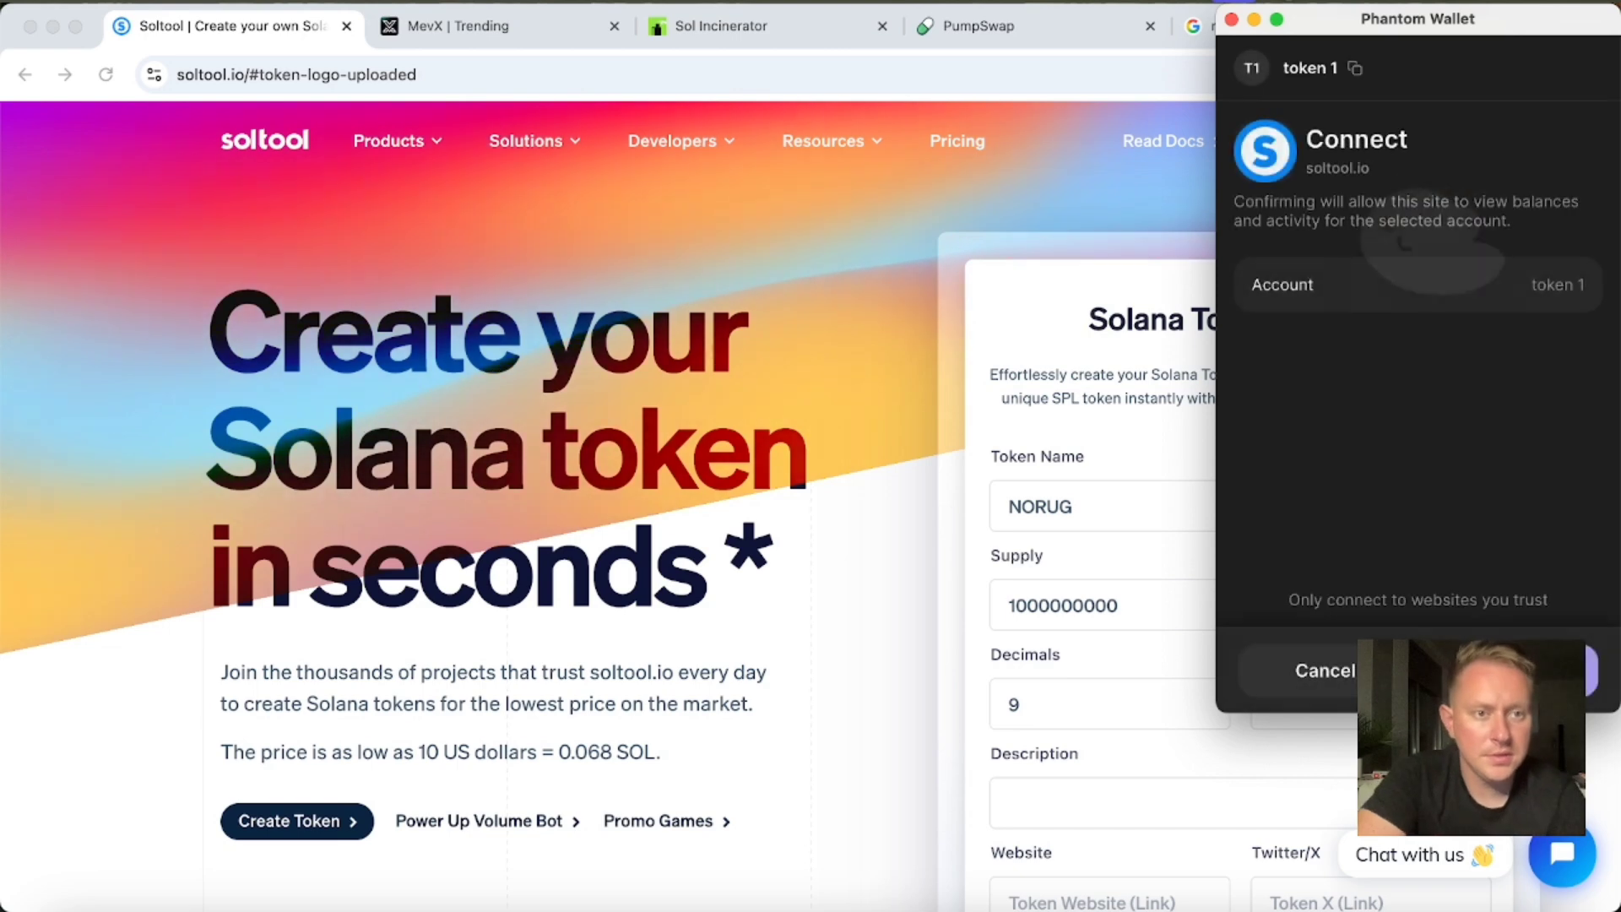
click(1510, 670)
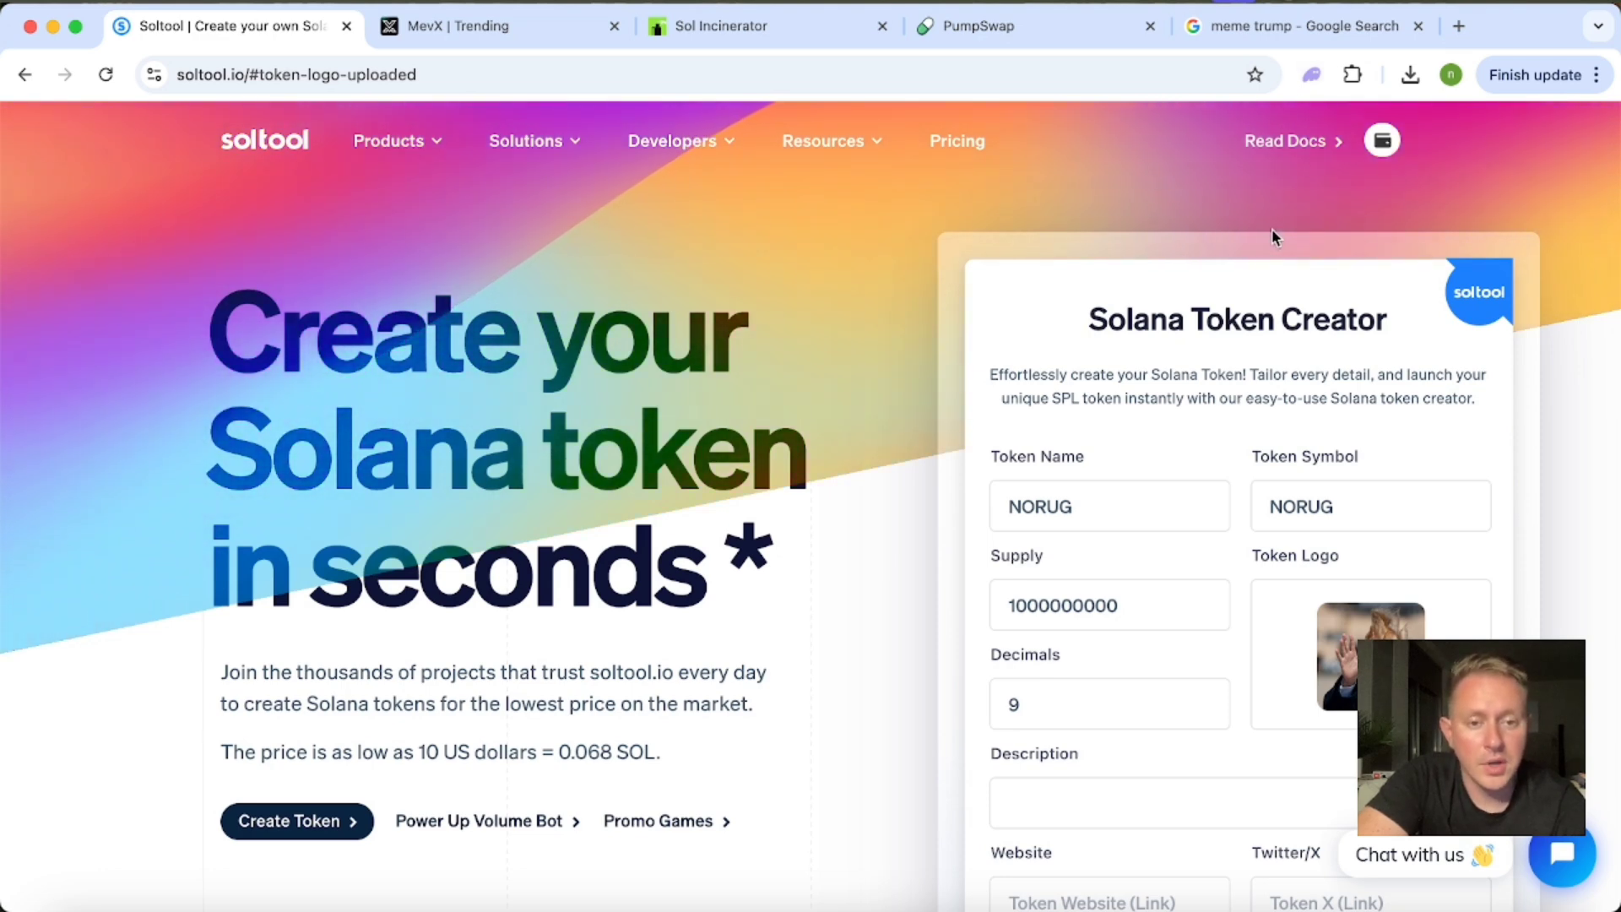
Set both the token name and the token symbol to TRUMP.
double_click(1118, 503)
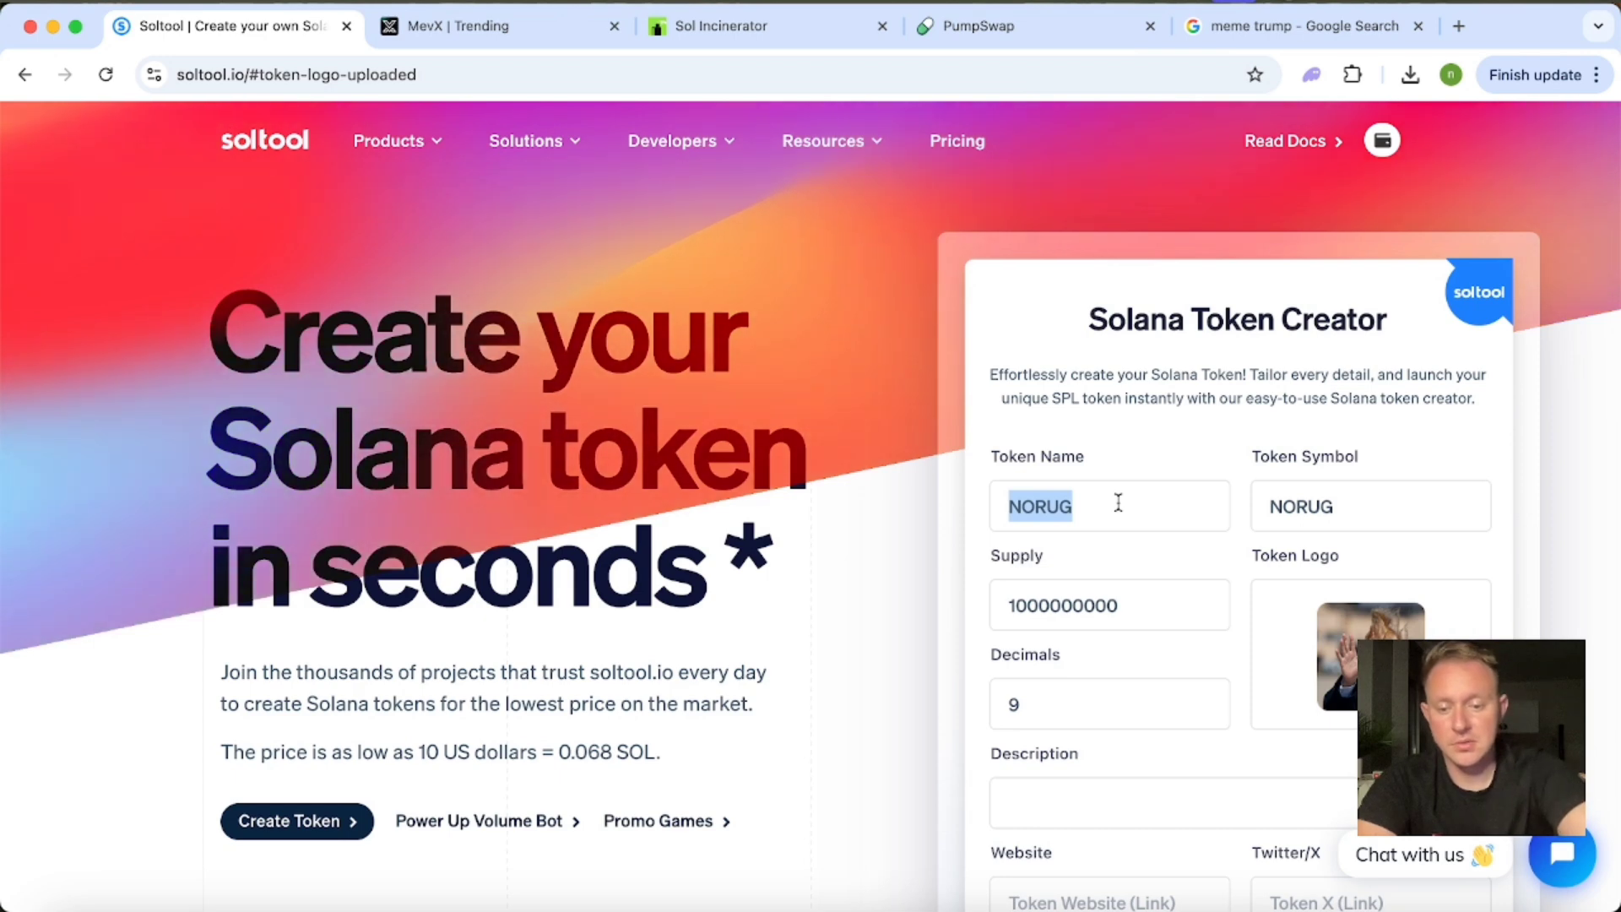
text(T)
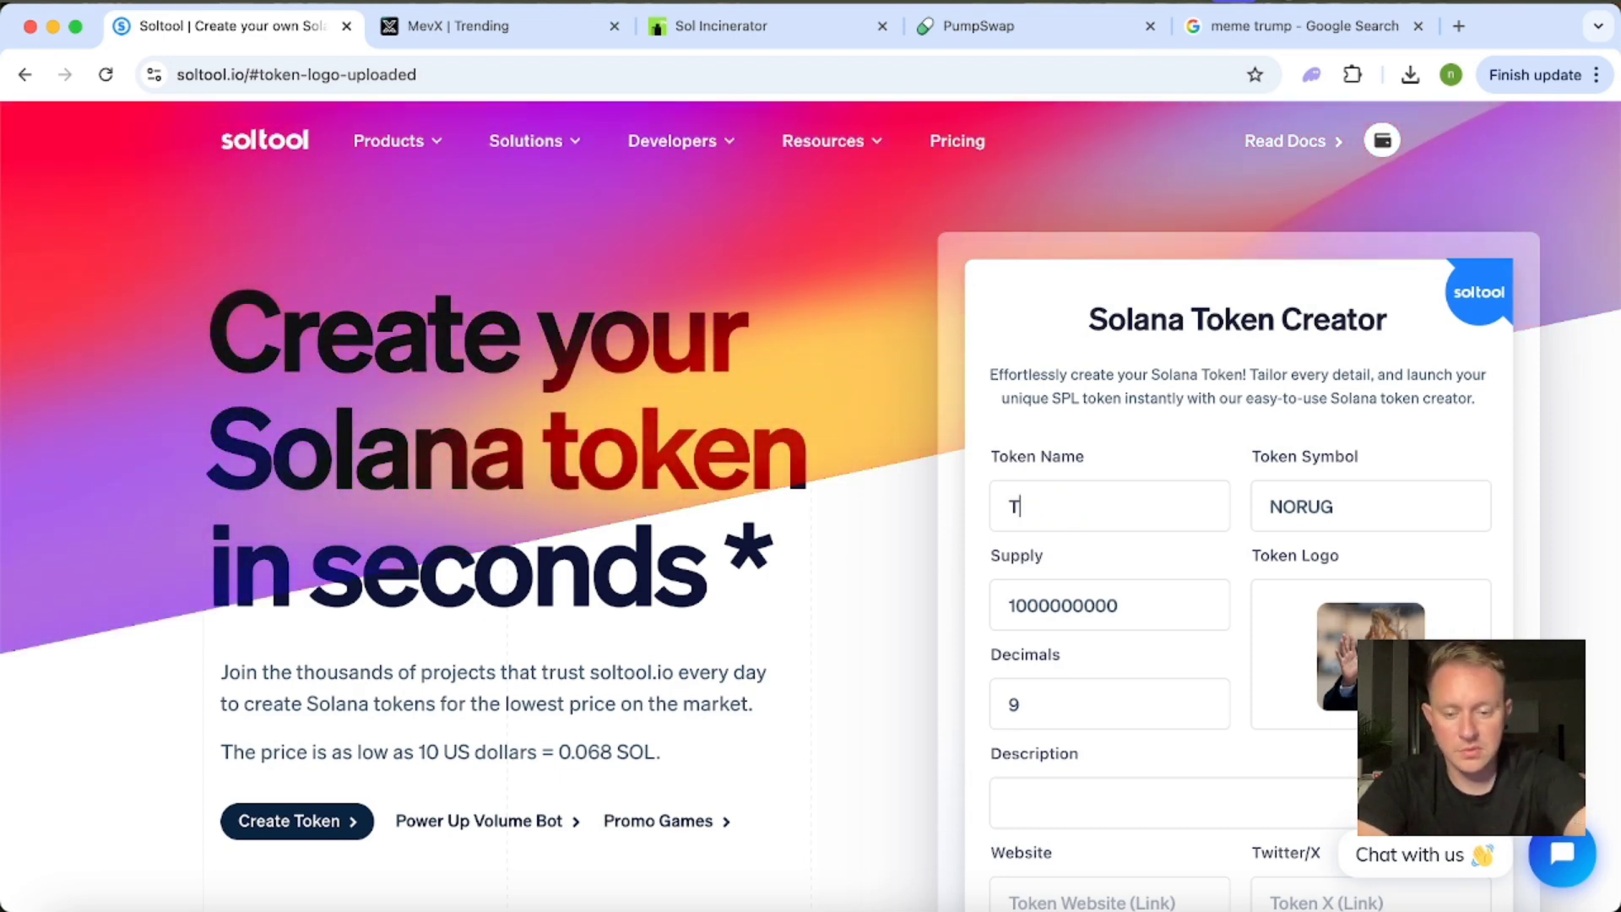
text(REURUMP)
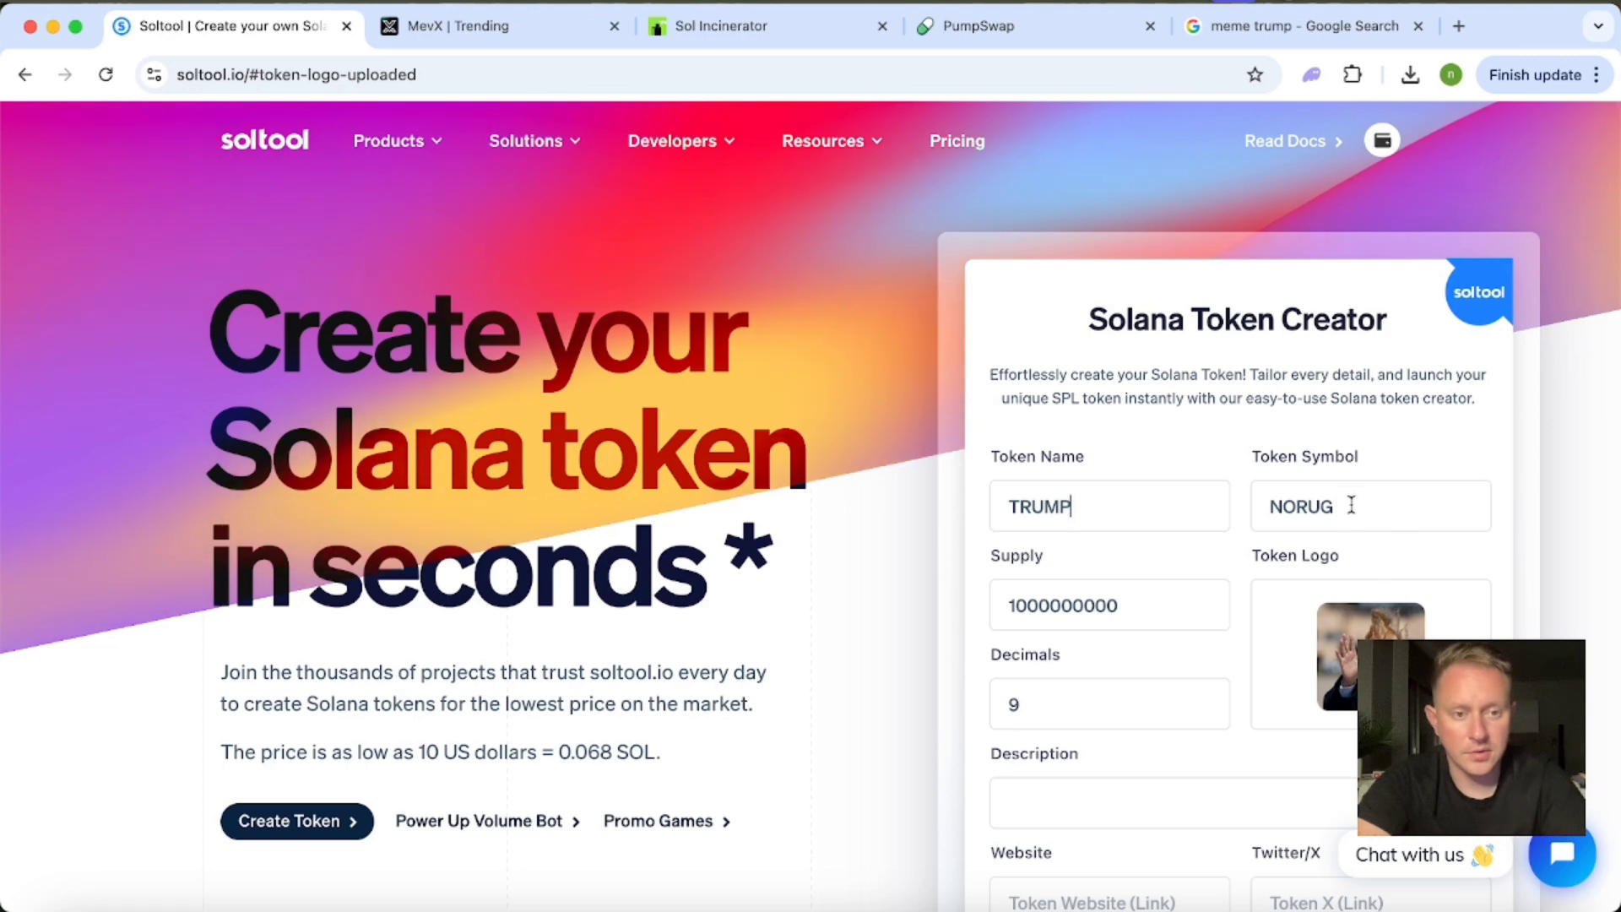
double_click(1360, 498)
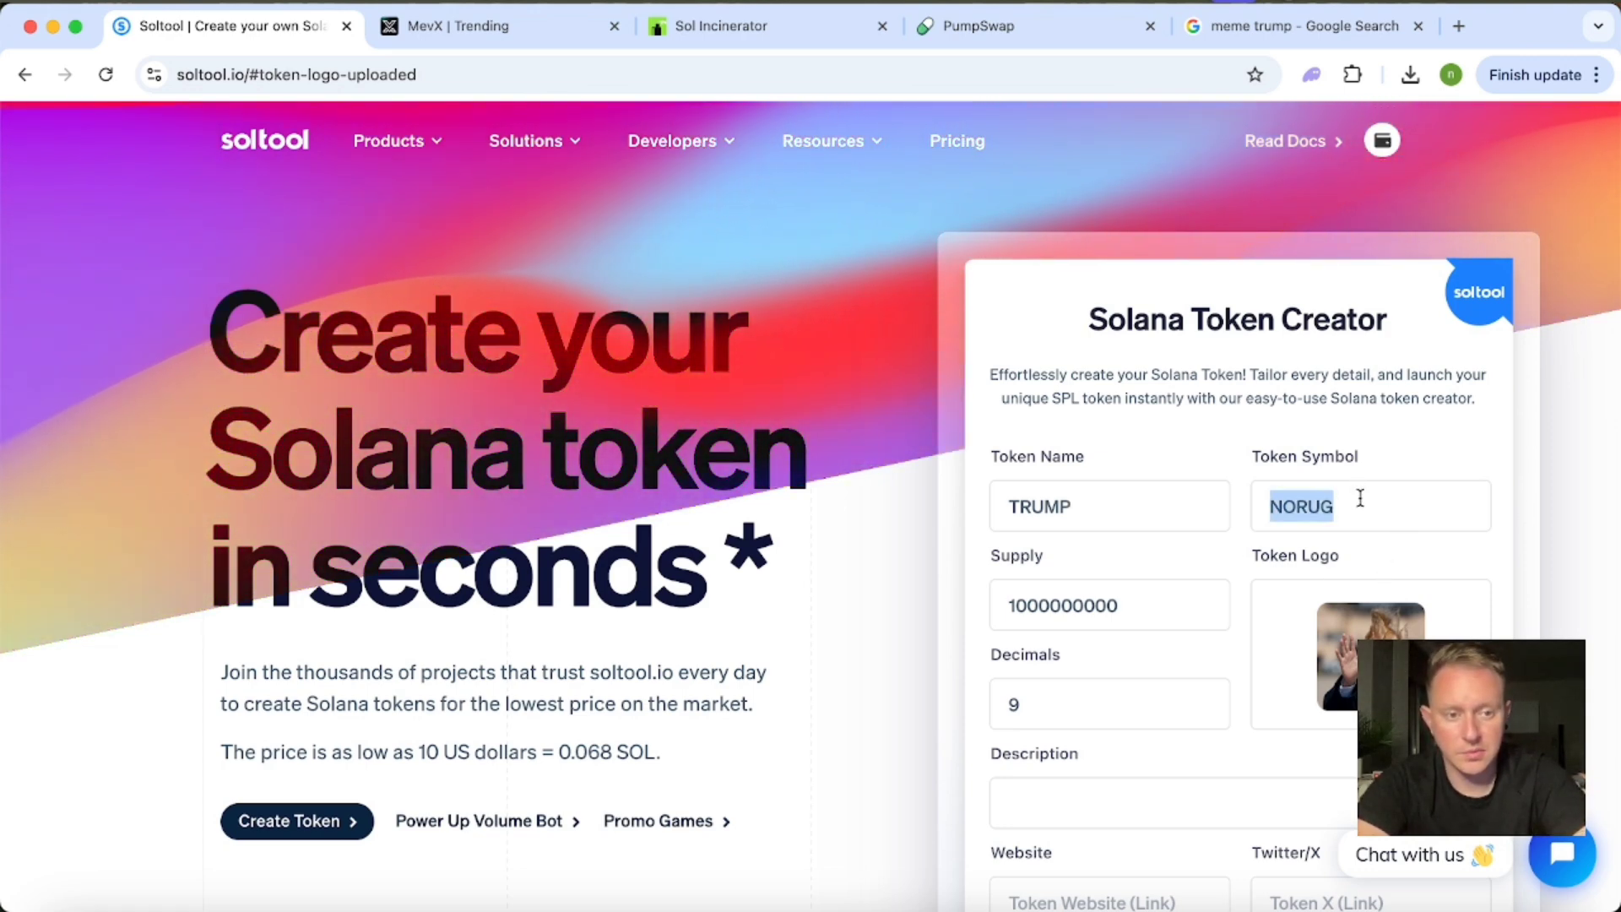
text(TRUMP)
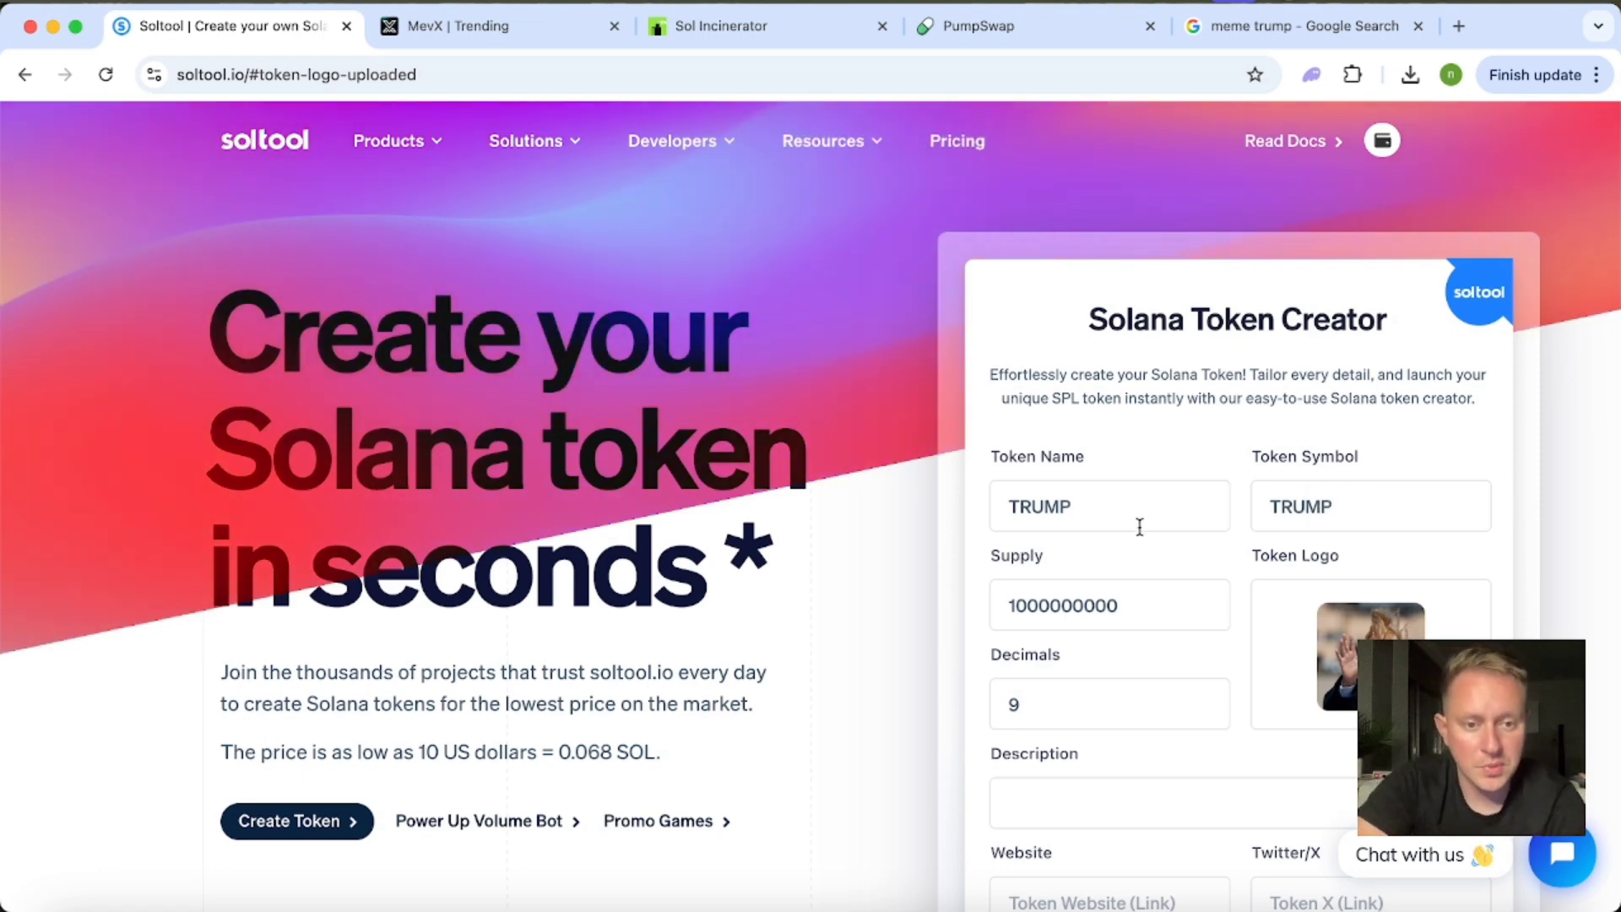
scroll(1139, 527, down, 3)
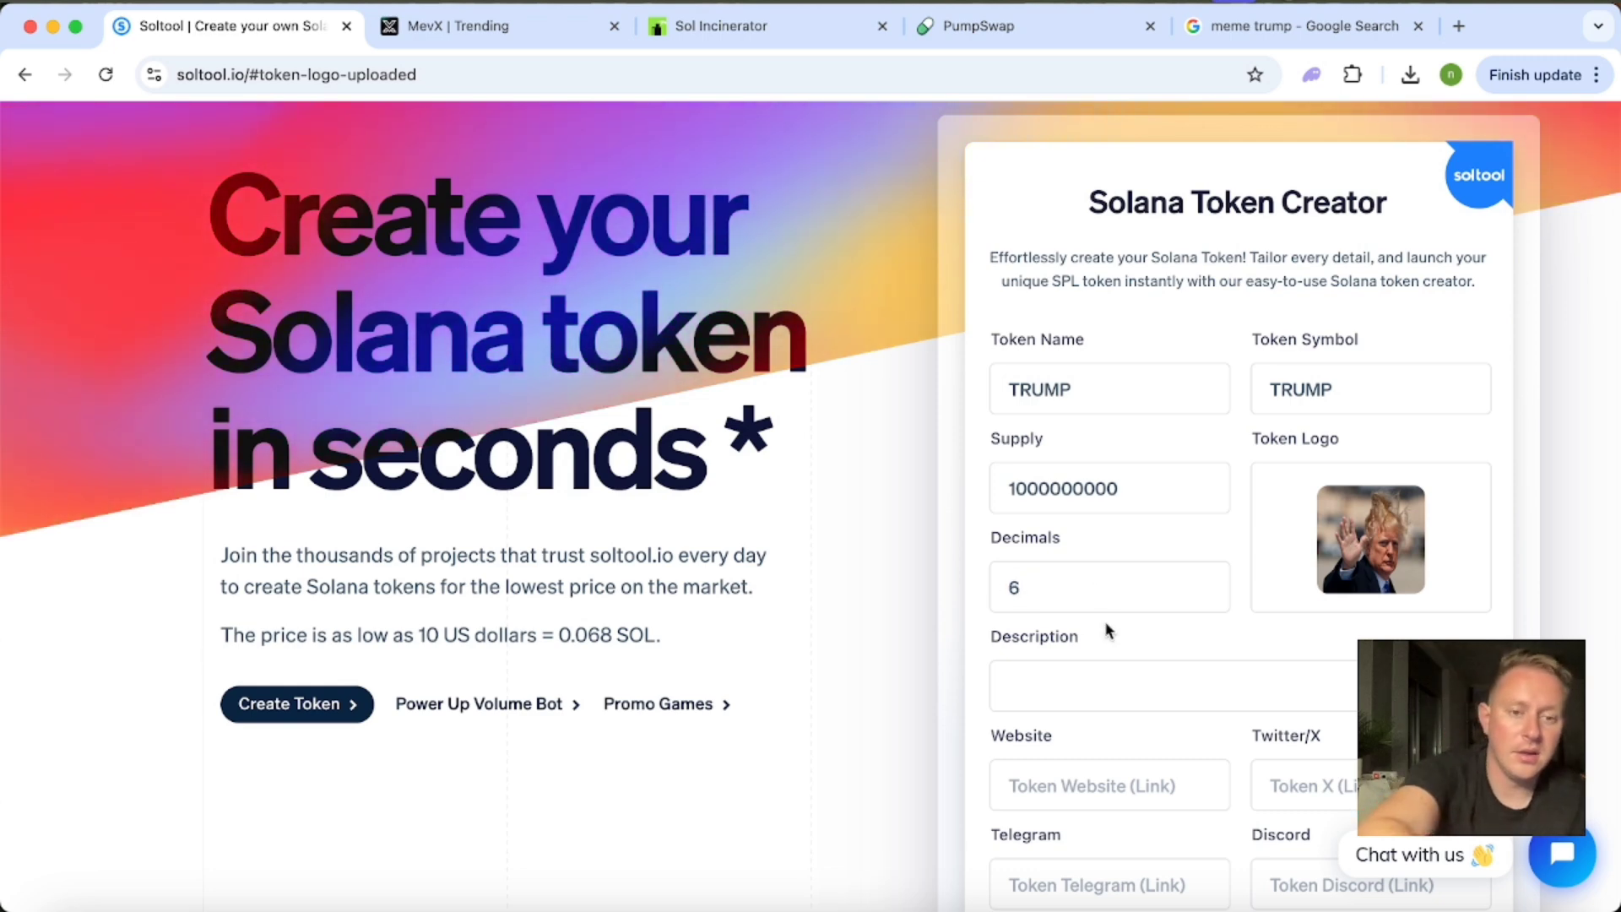
click(1066, 605)
text(9)
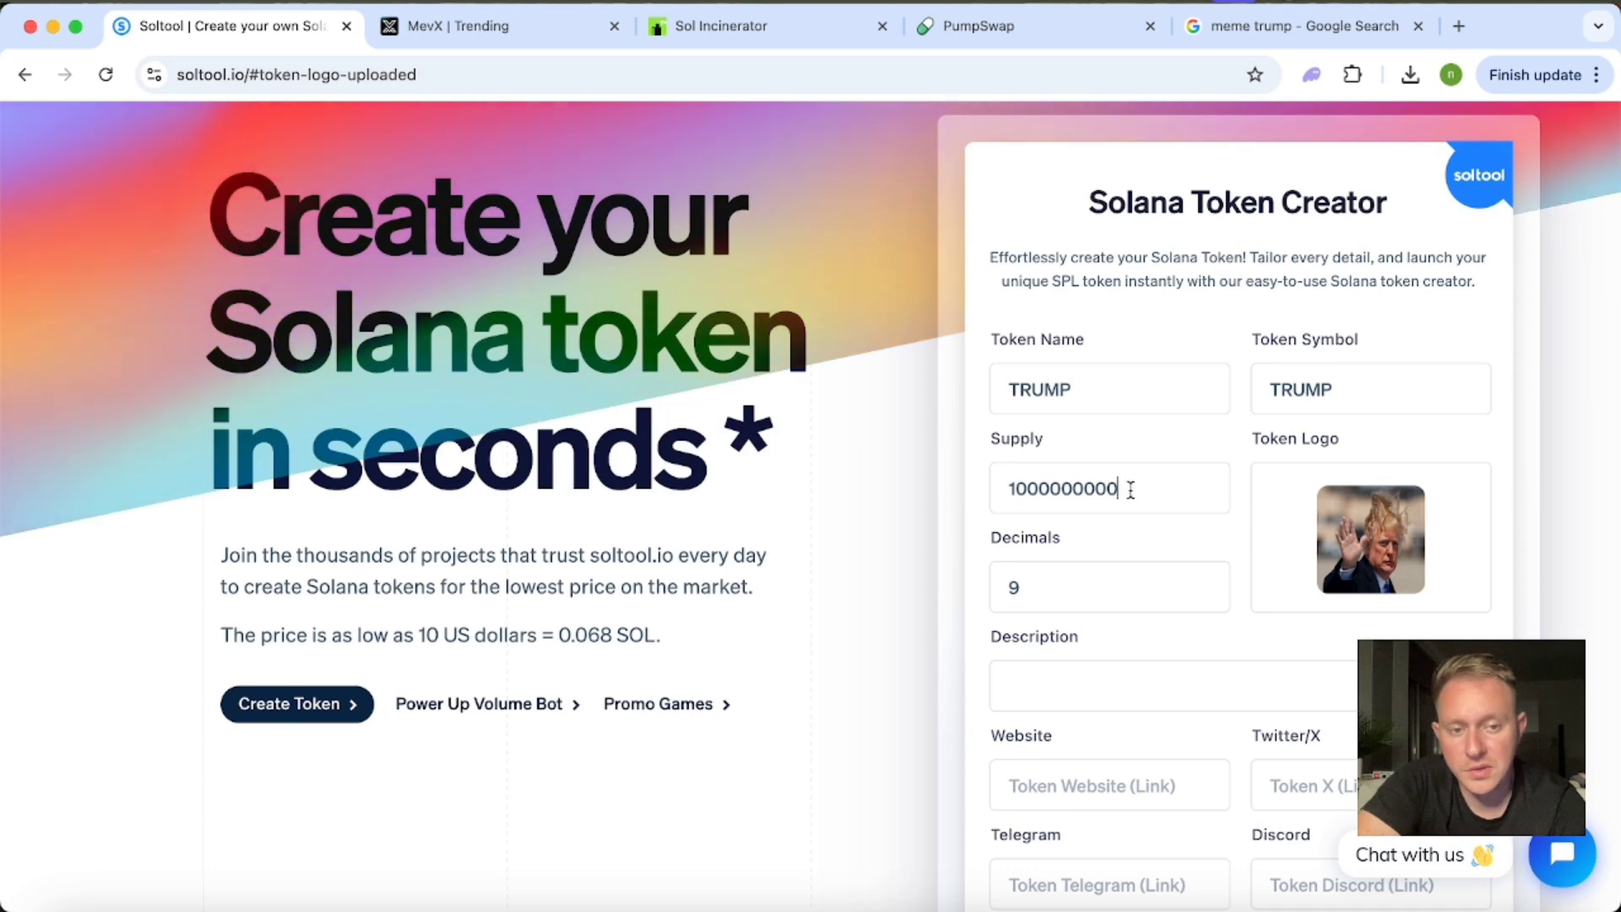
drag(1130, 488, 981, 494)
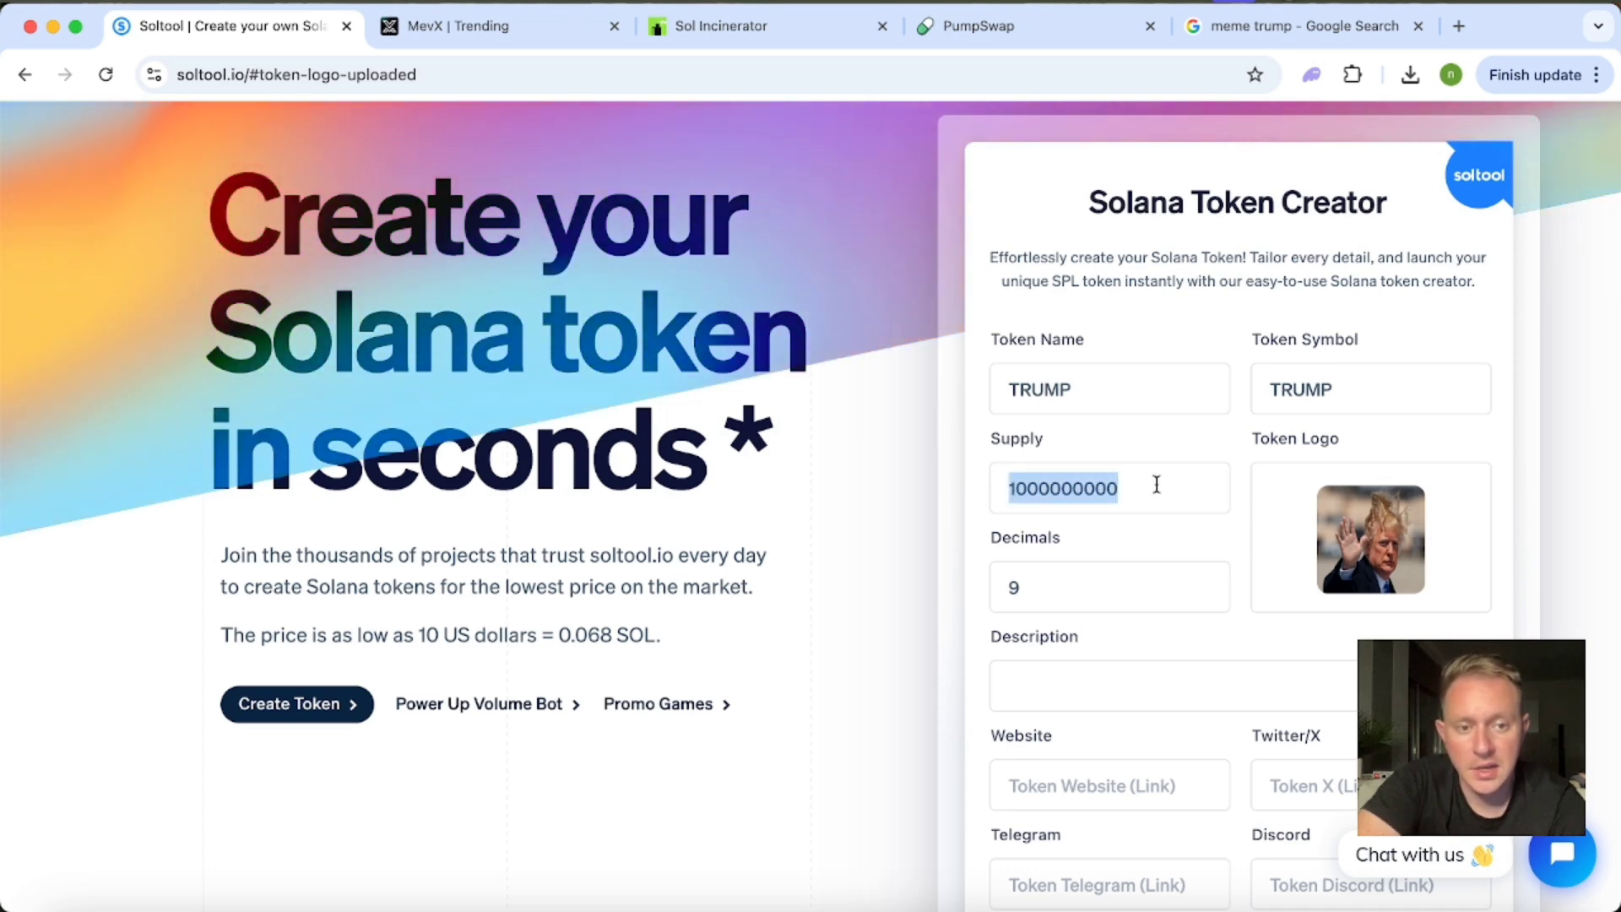
click(1016, 586)
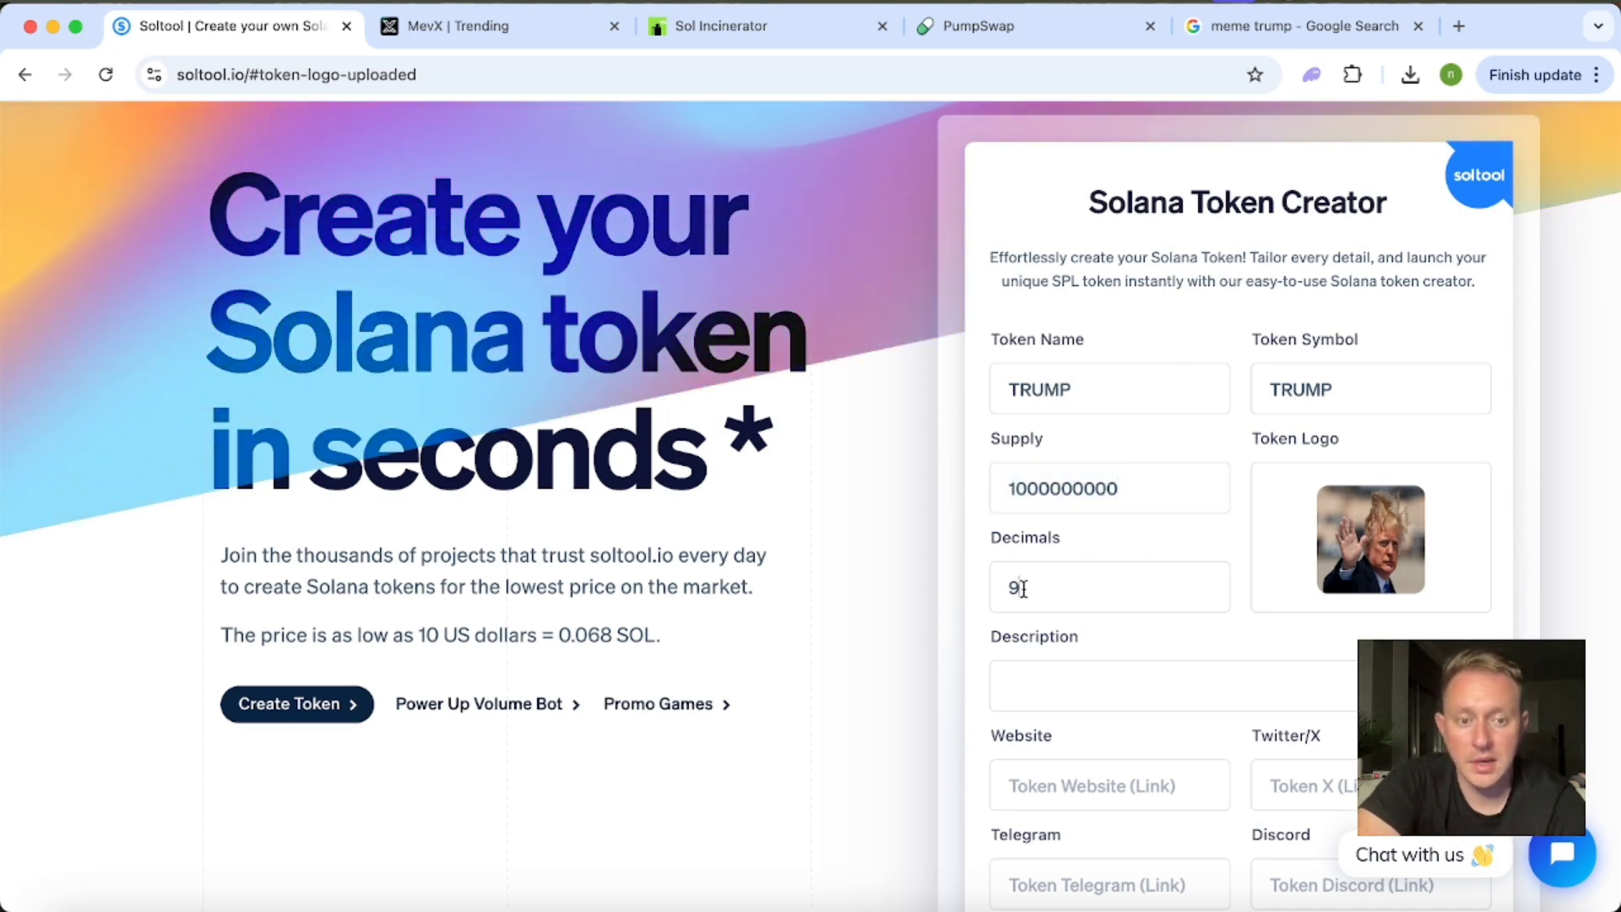
click(1148, 488)
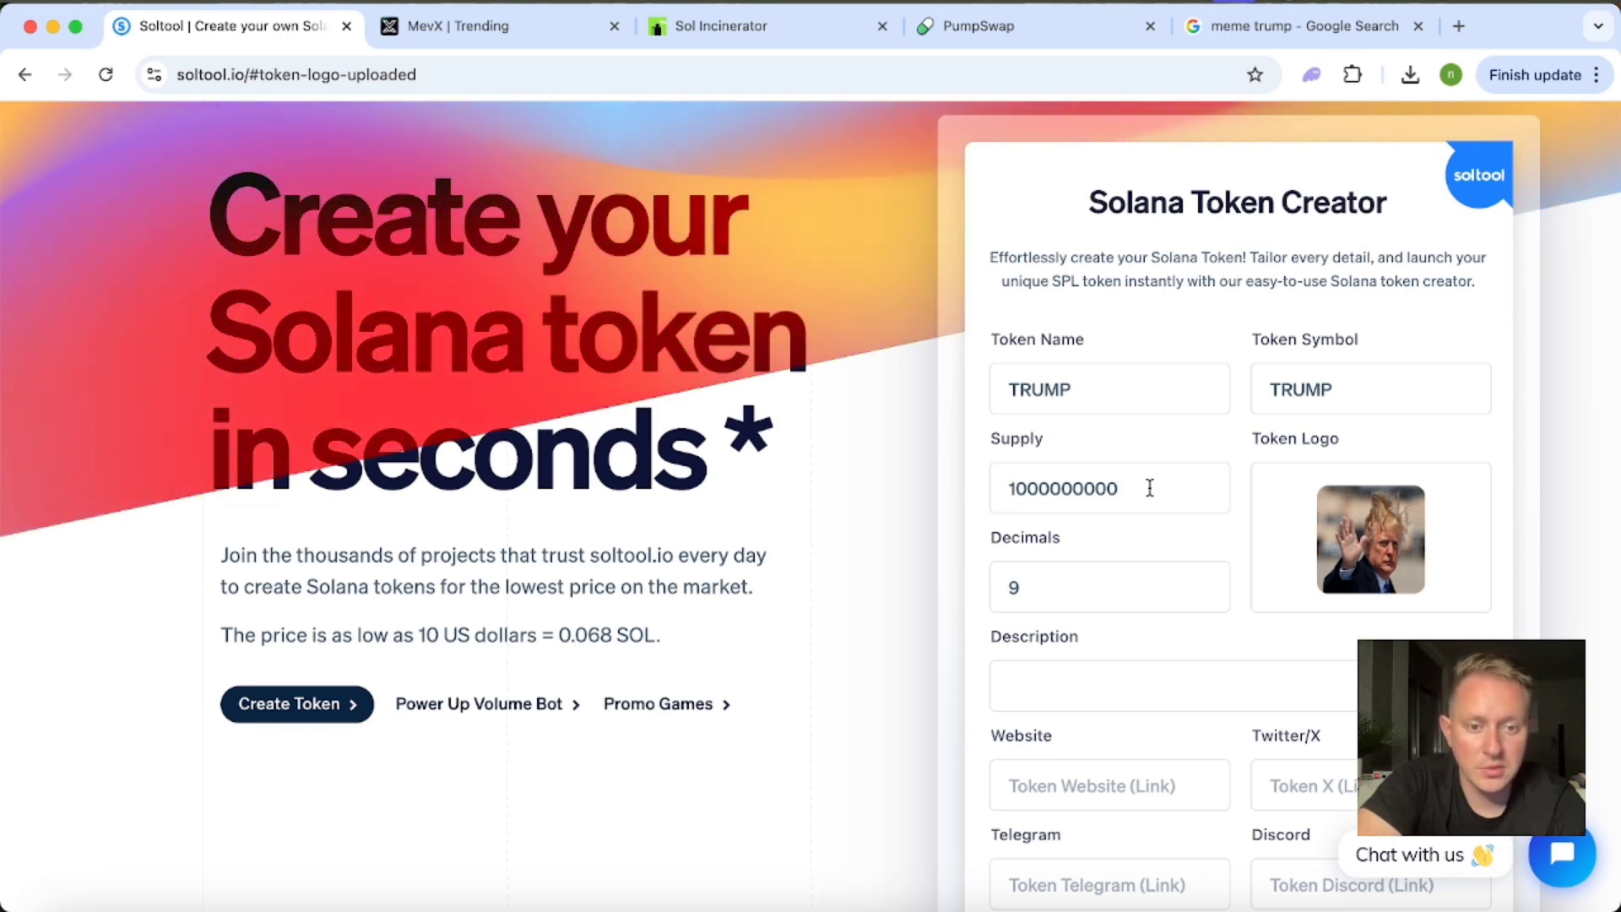
click(1045, 584)
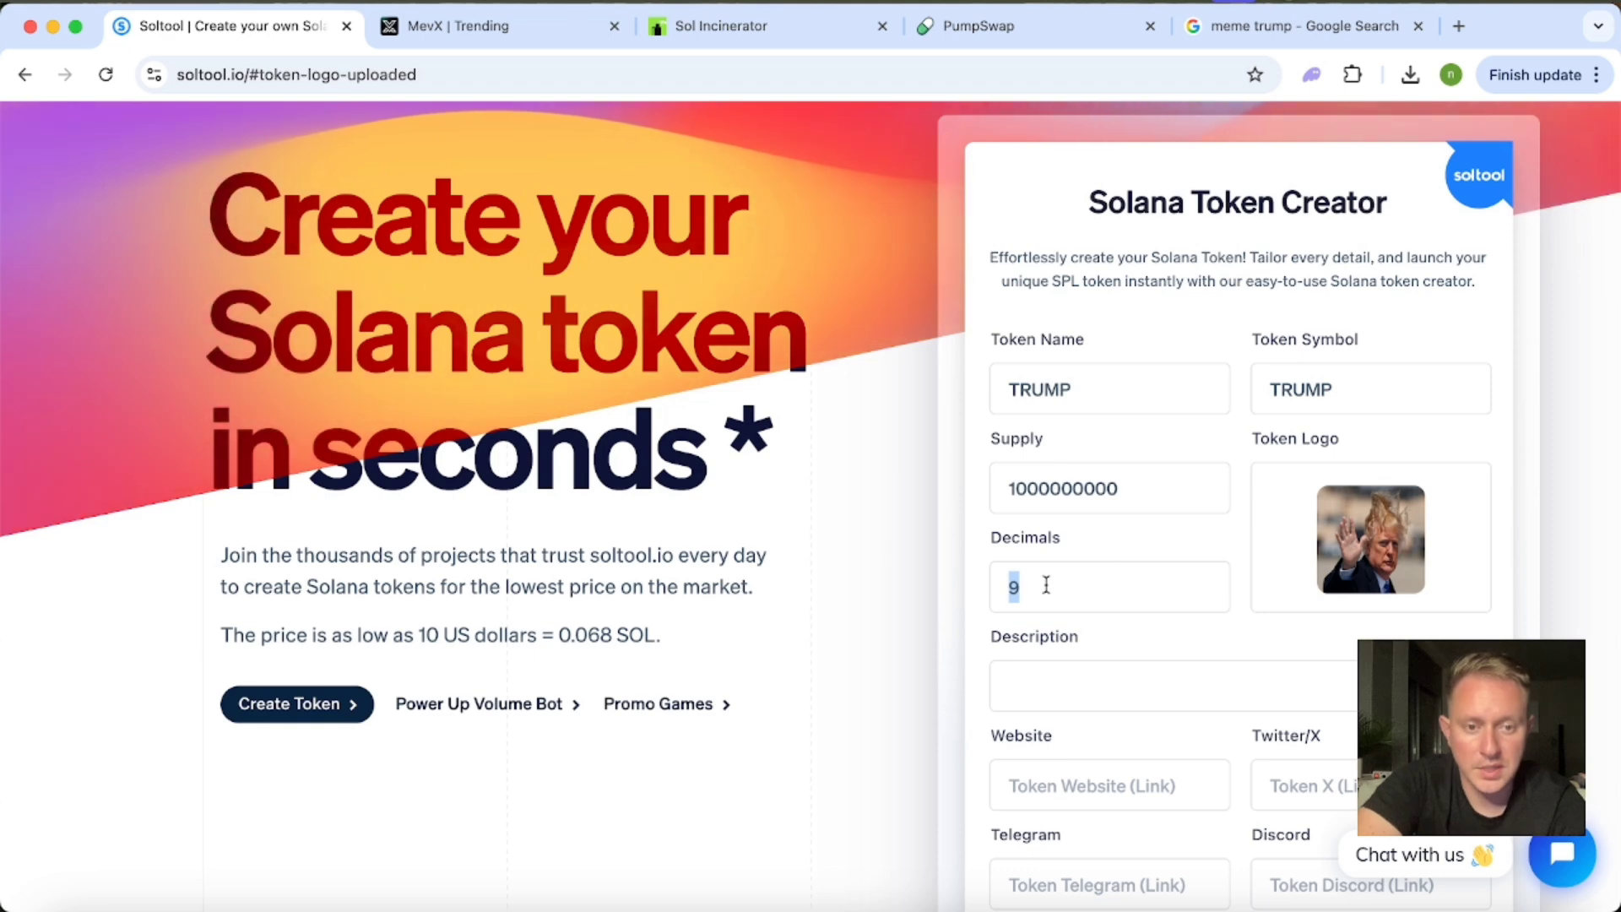
key(BackSpace)
text(6)
key(BackSpace)
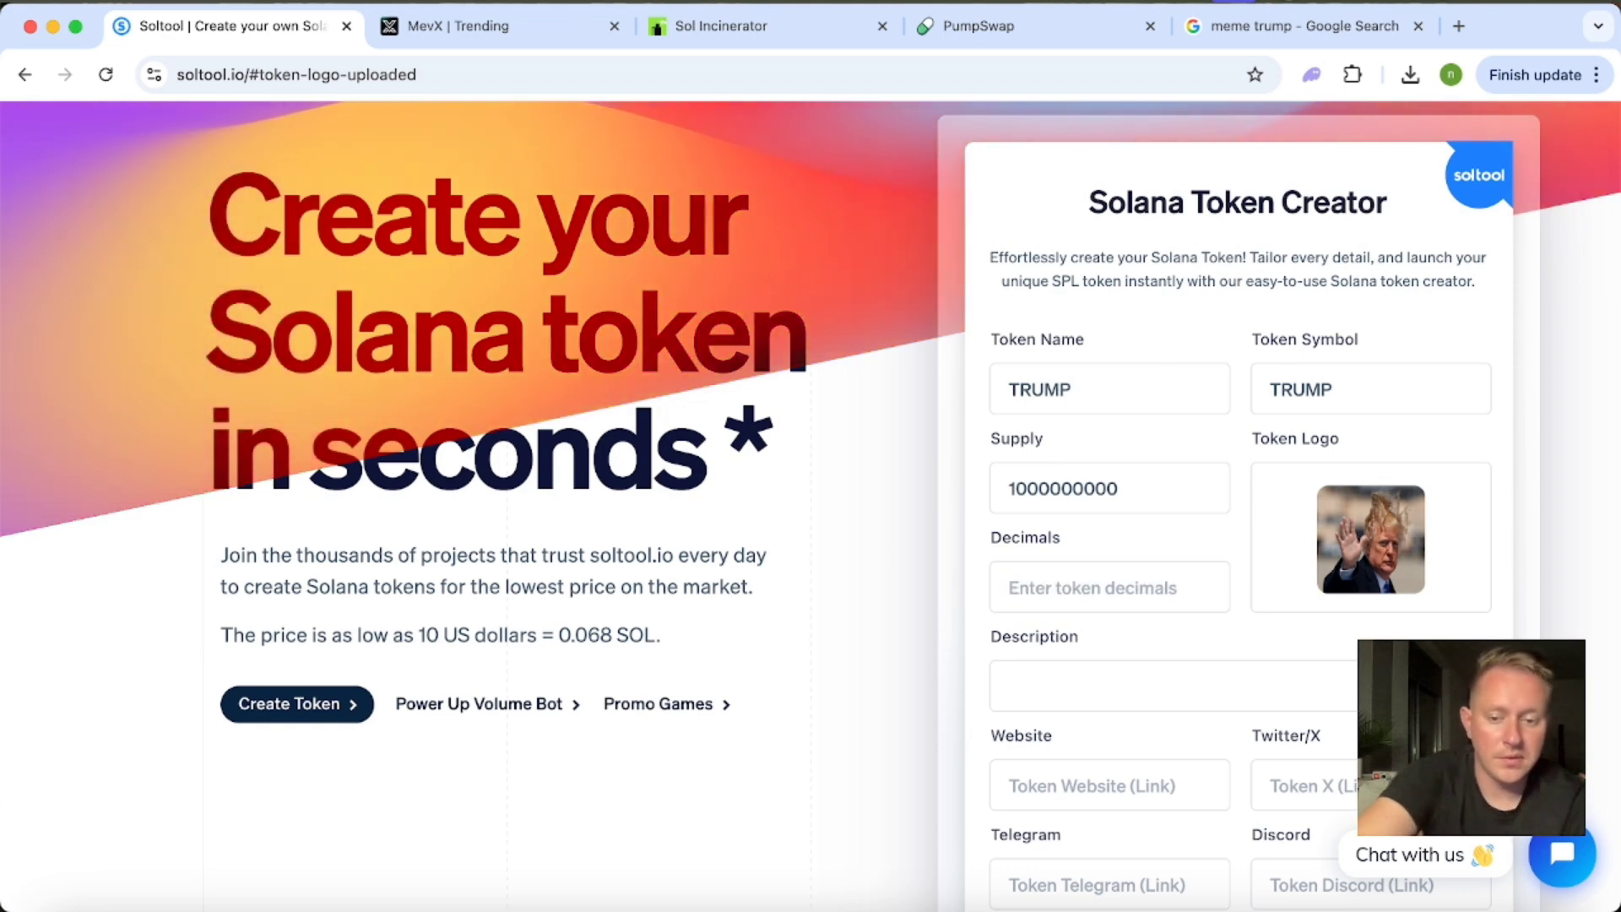
text(9)
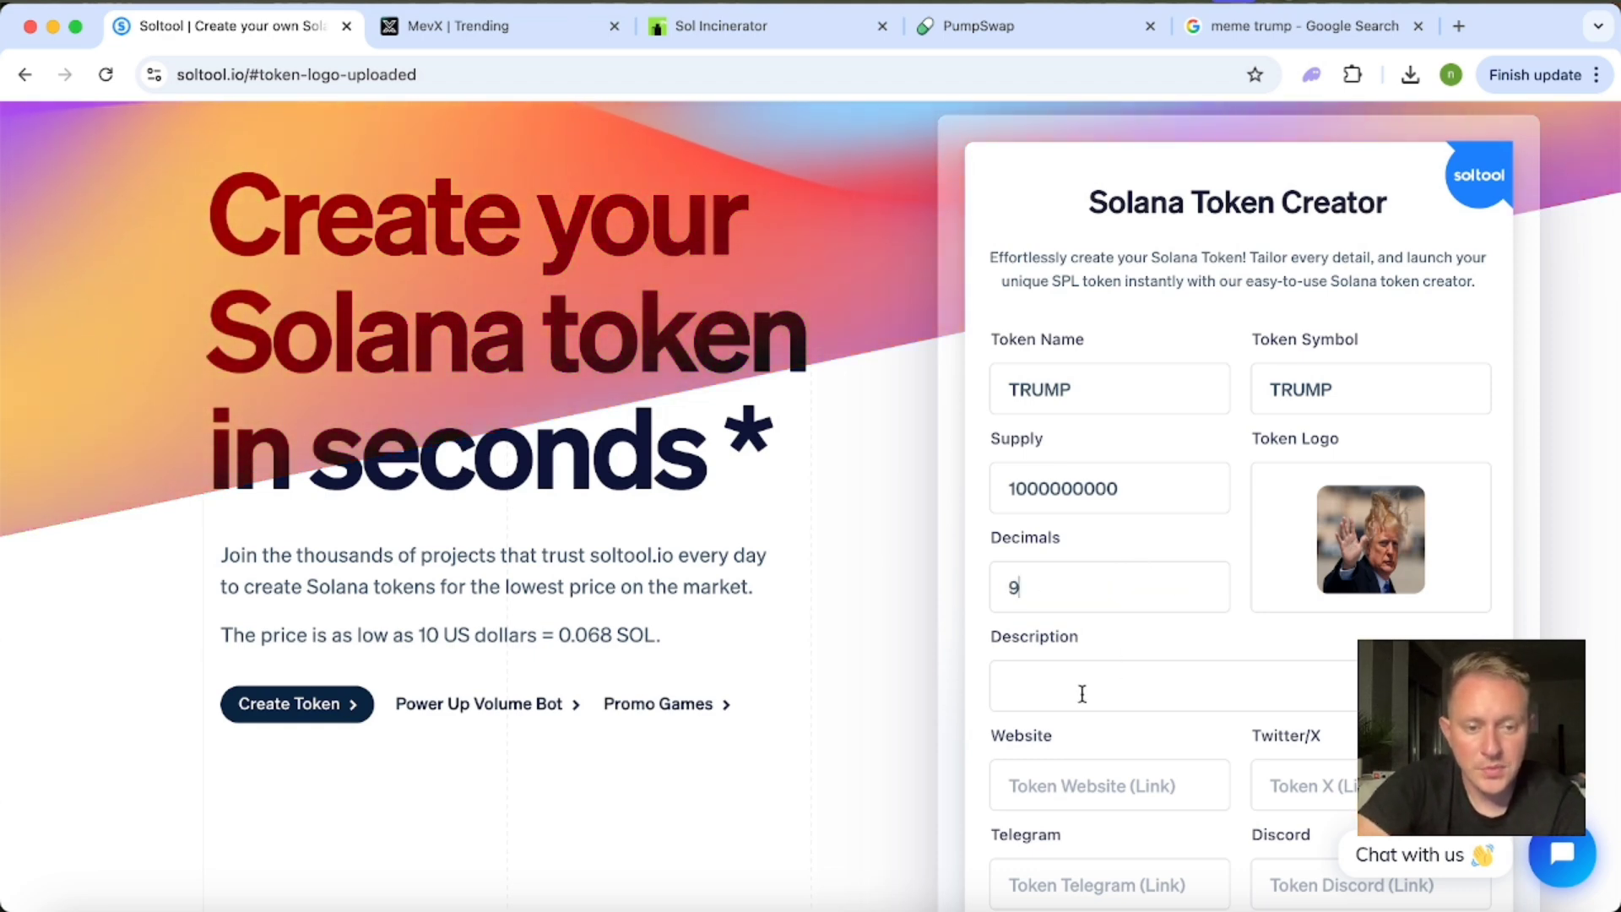
Enter "TRUMP IS BEST" as the token description.
scroll(942, 530, down, 2)
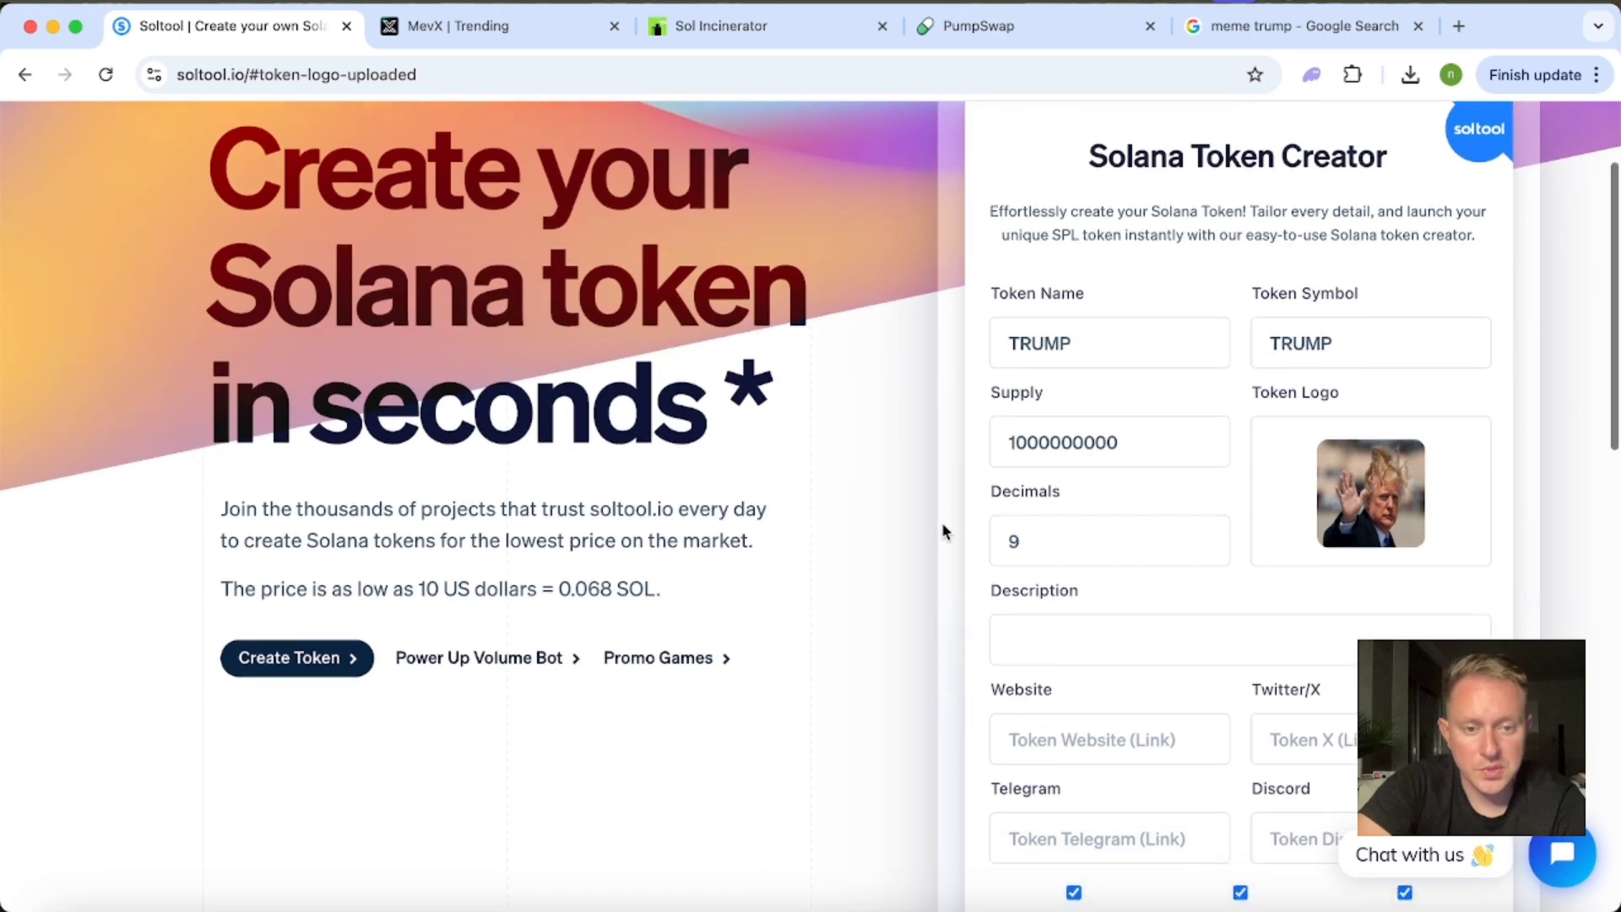
click(1057, 610)
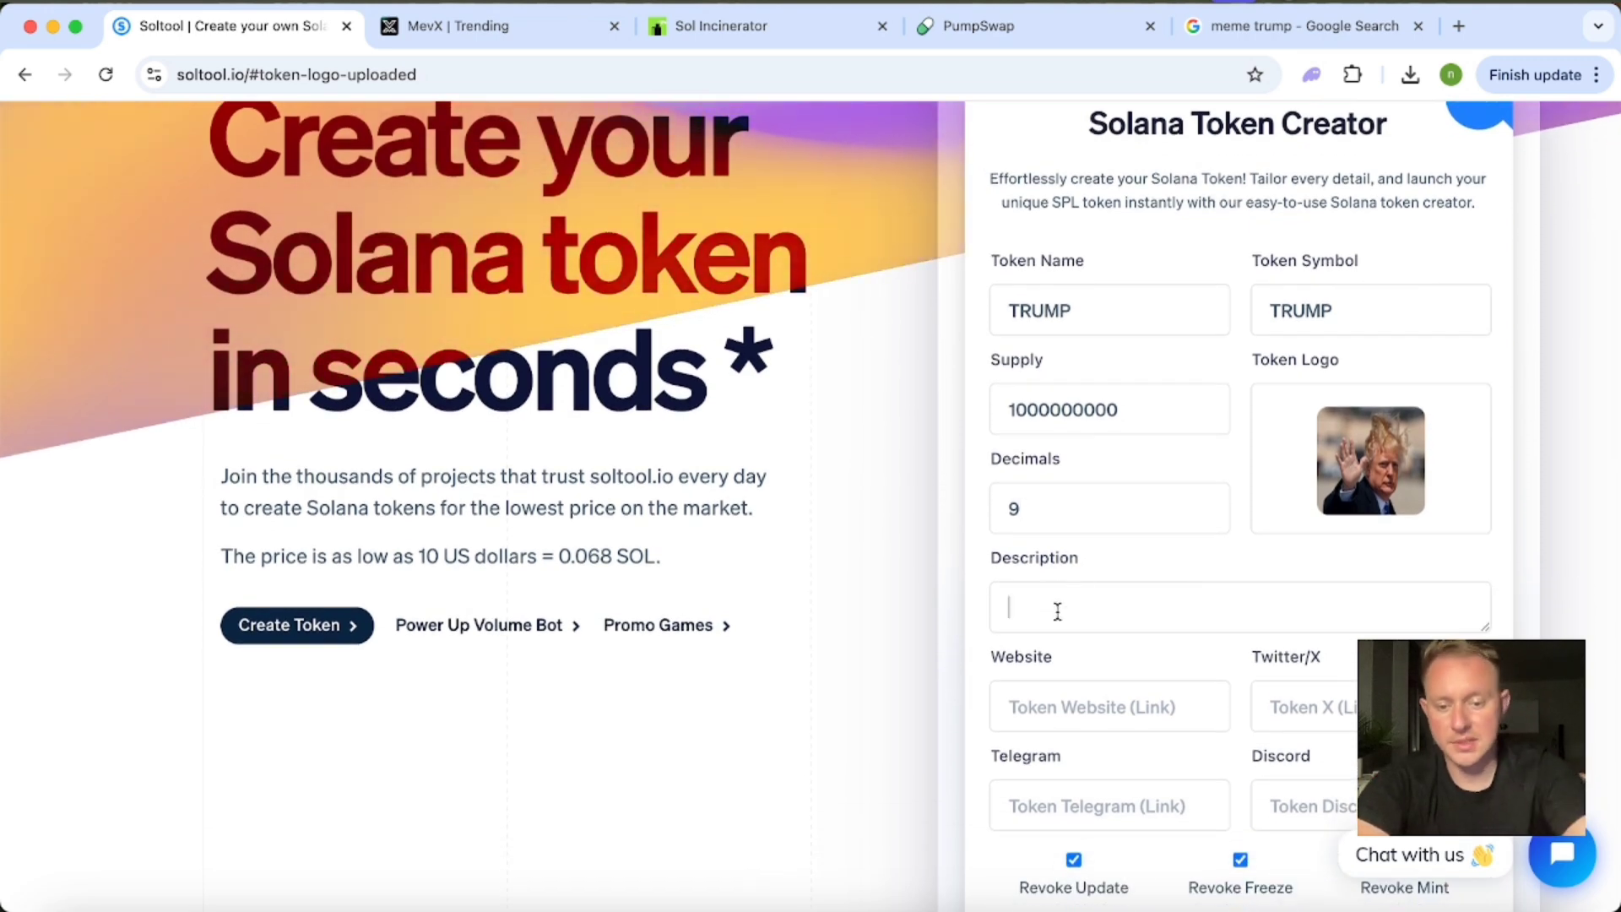
text(TRUMP)
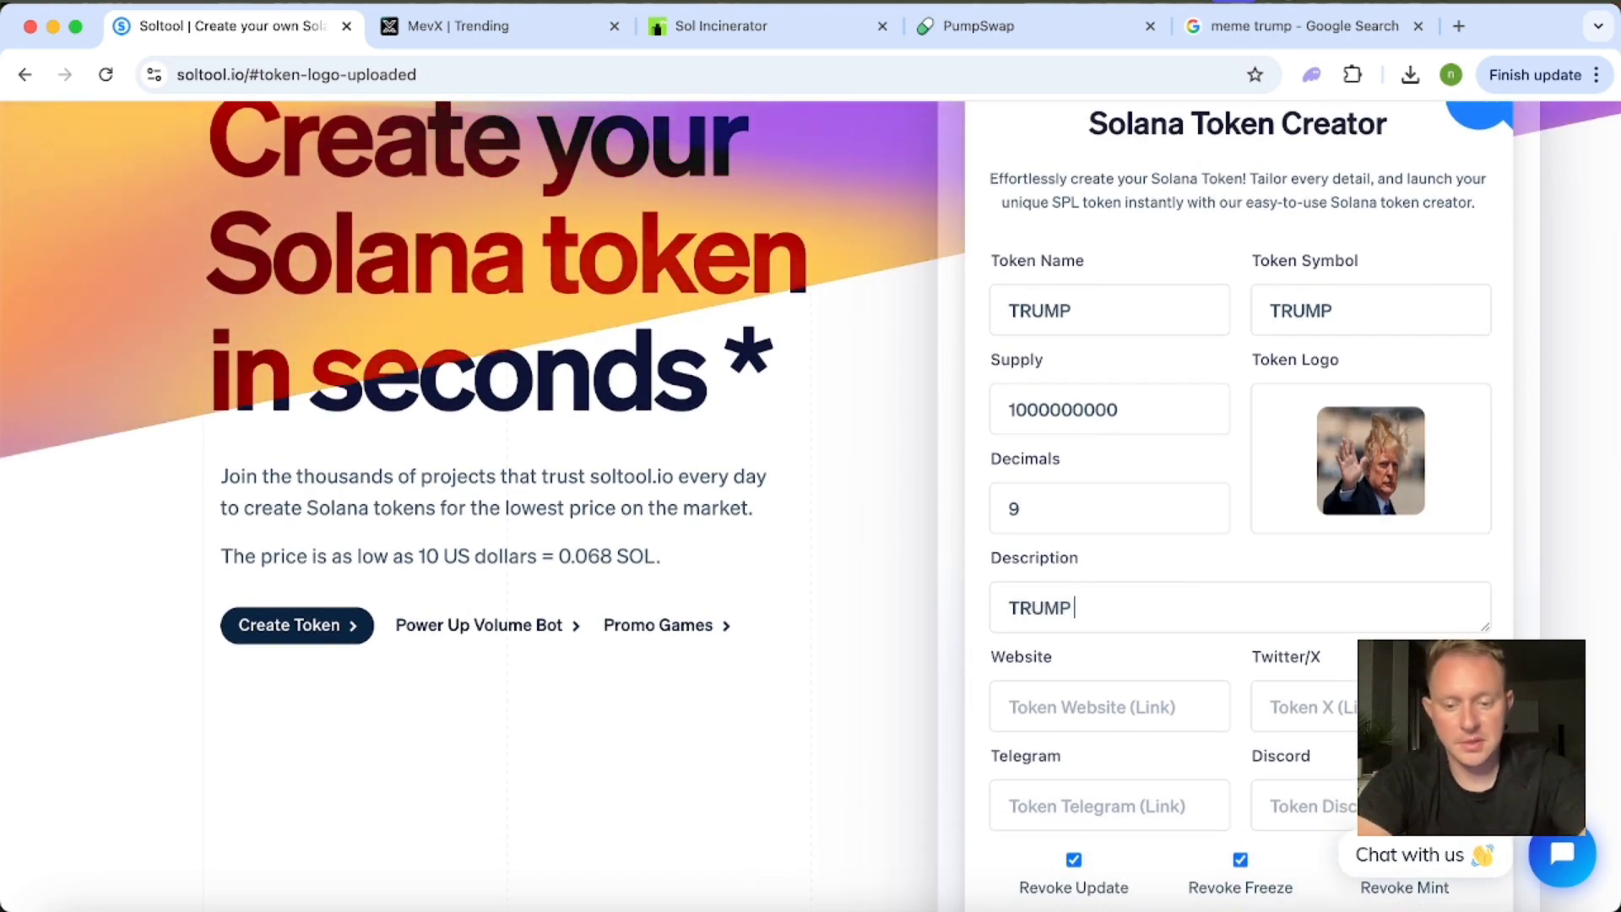
text( IS BEST)
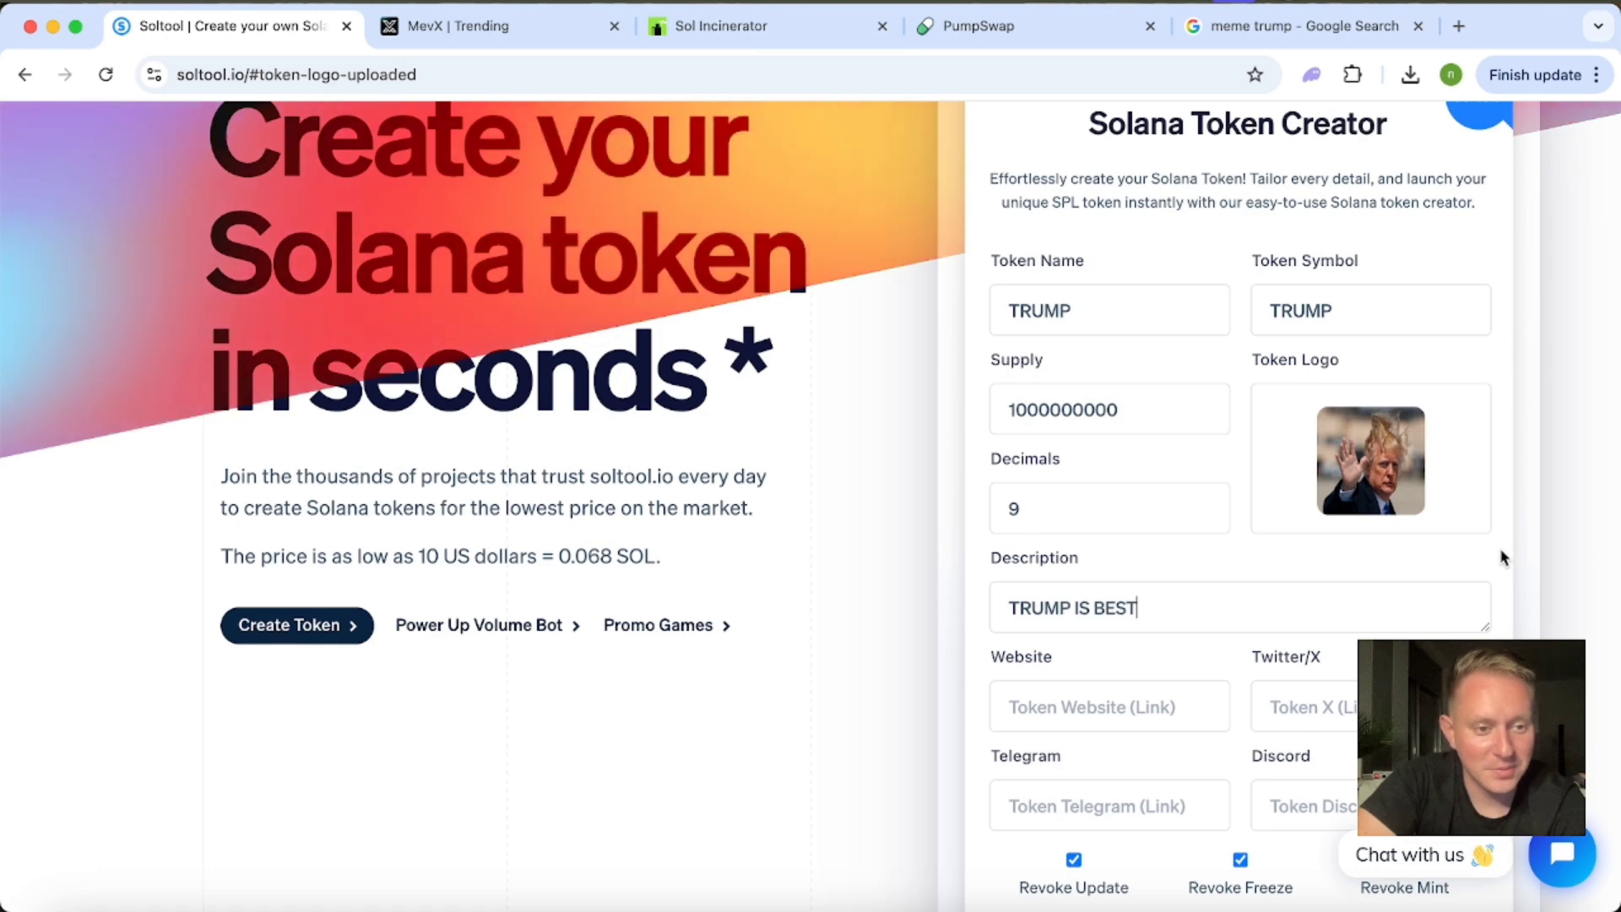
Review the optional website and social link fields and the revoke update, freeze and mint options.
scroll(1504, 559, down, 1)
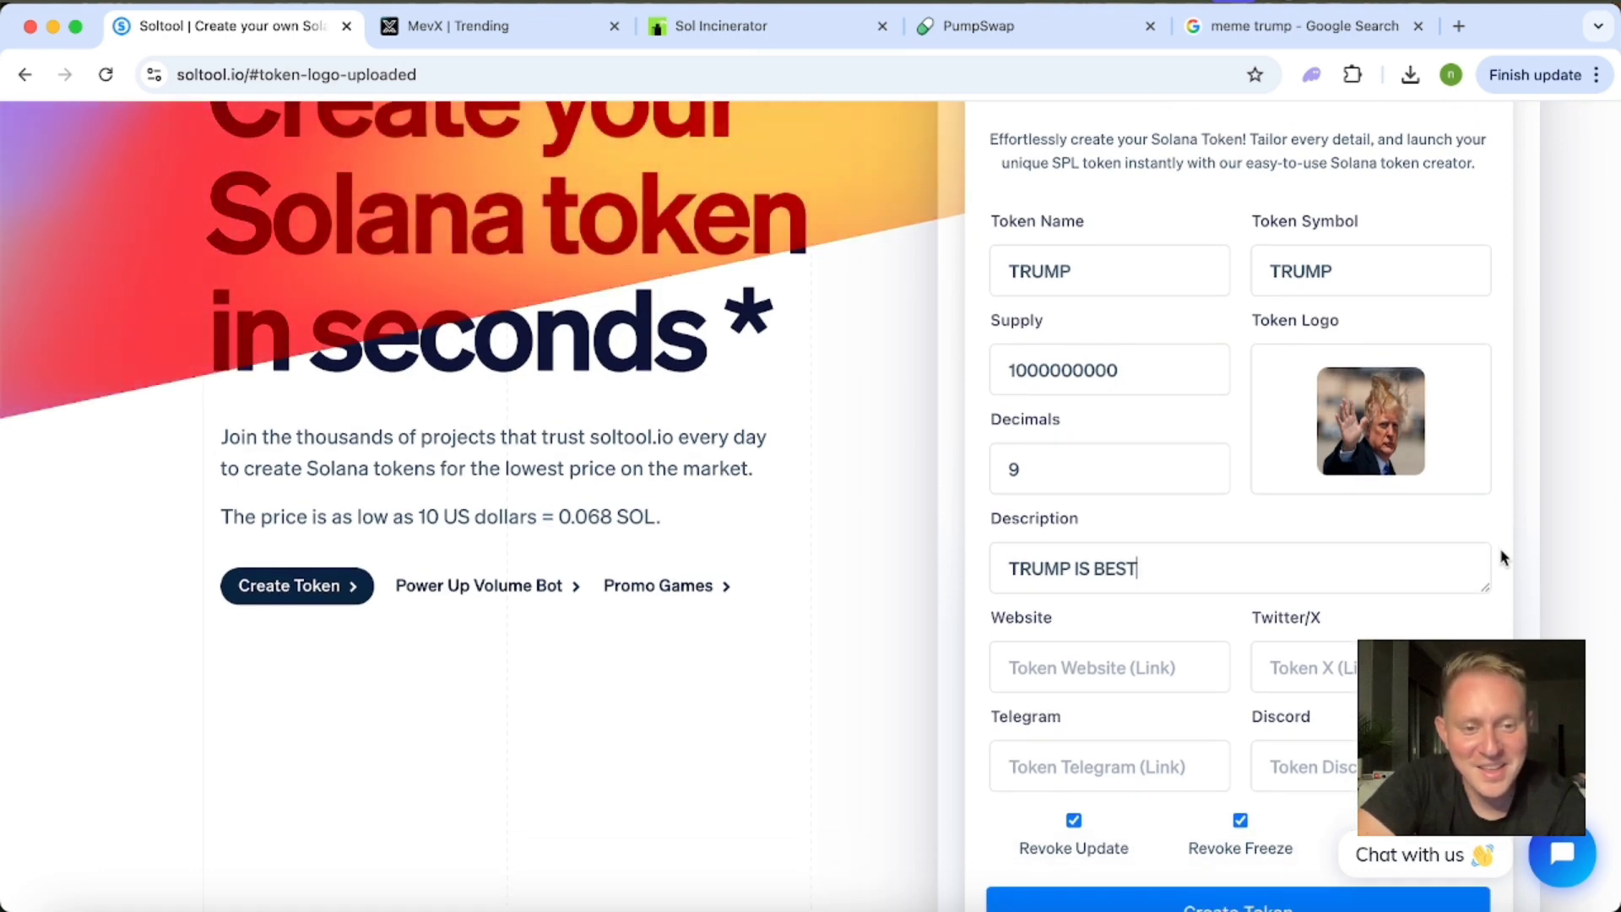
scroll(1125, 564, down, 2)
click(1094, 594)
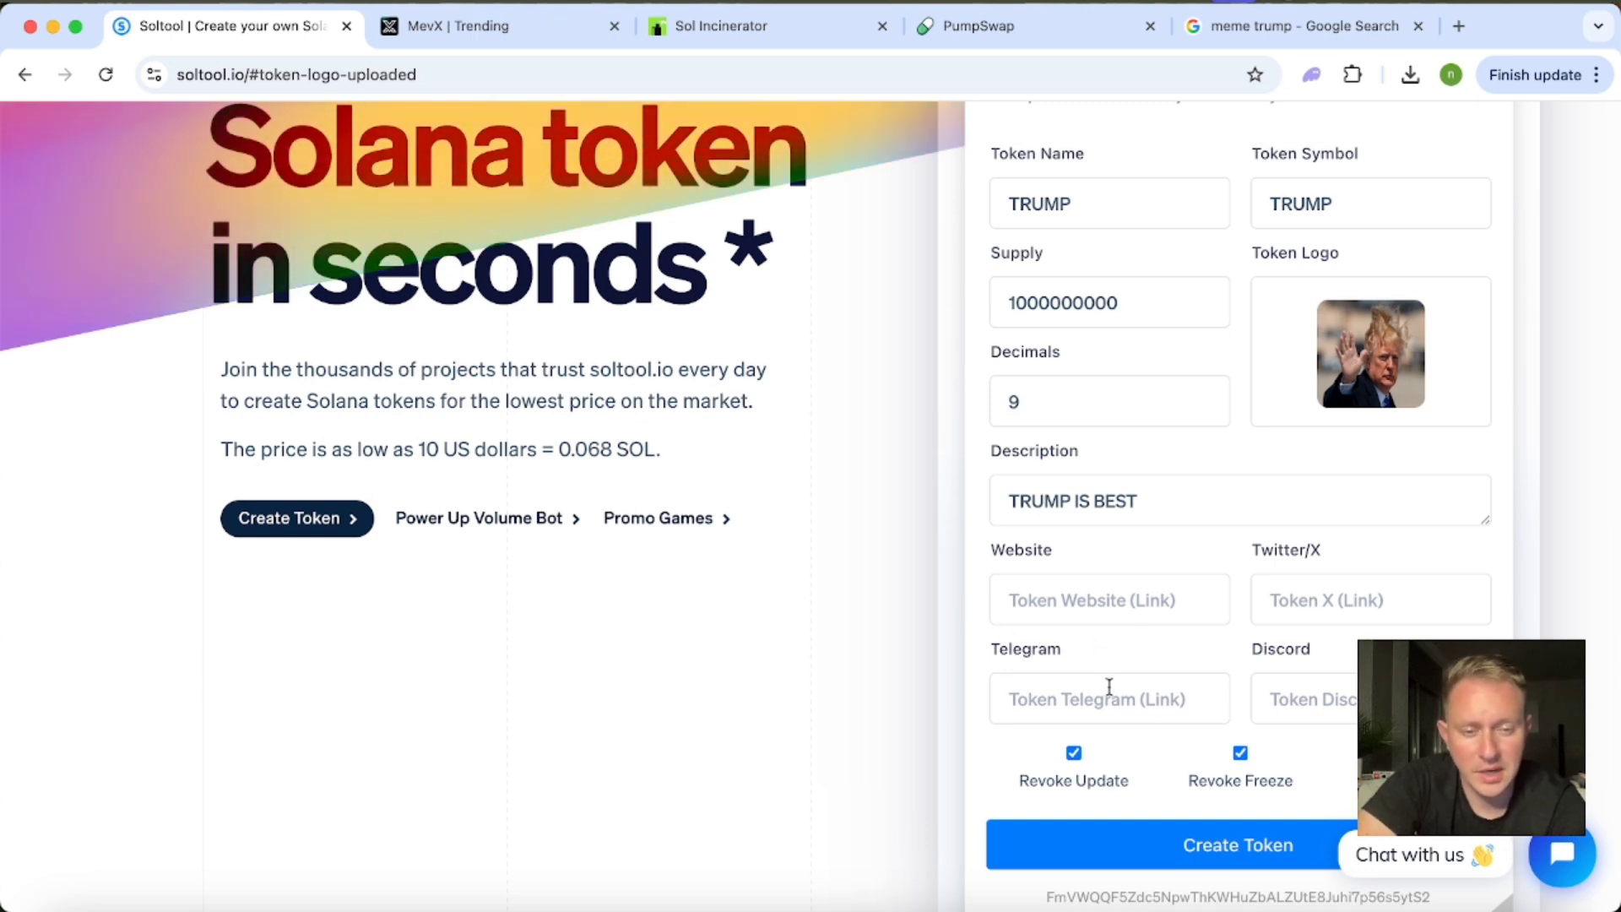
scroll(1029, 635, down, 5)
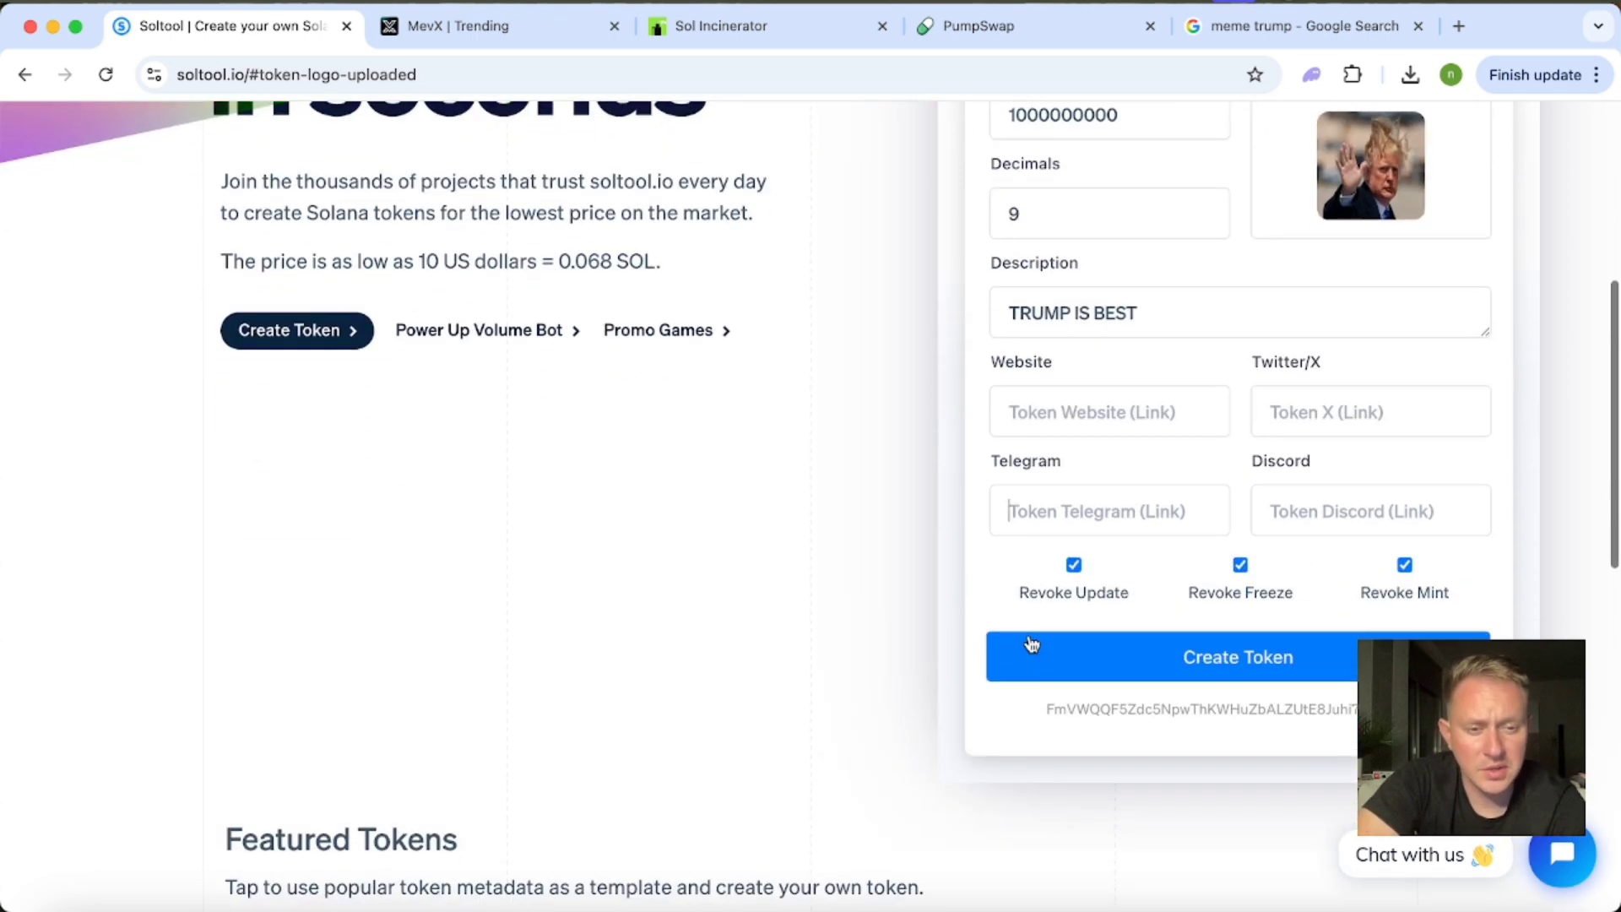
scroll(1029, 635, up, 3)
scroll(1029, 635, up, 1)
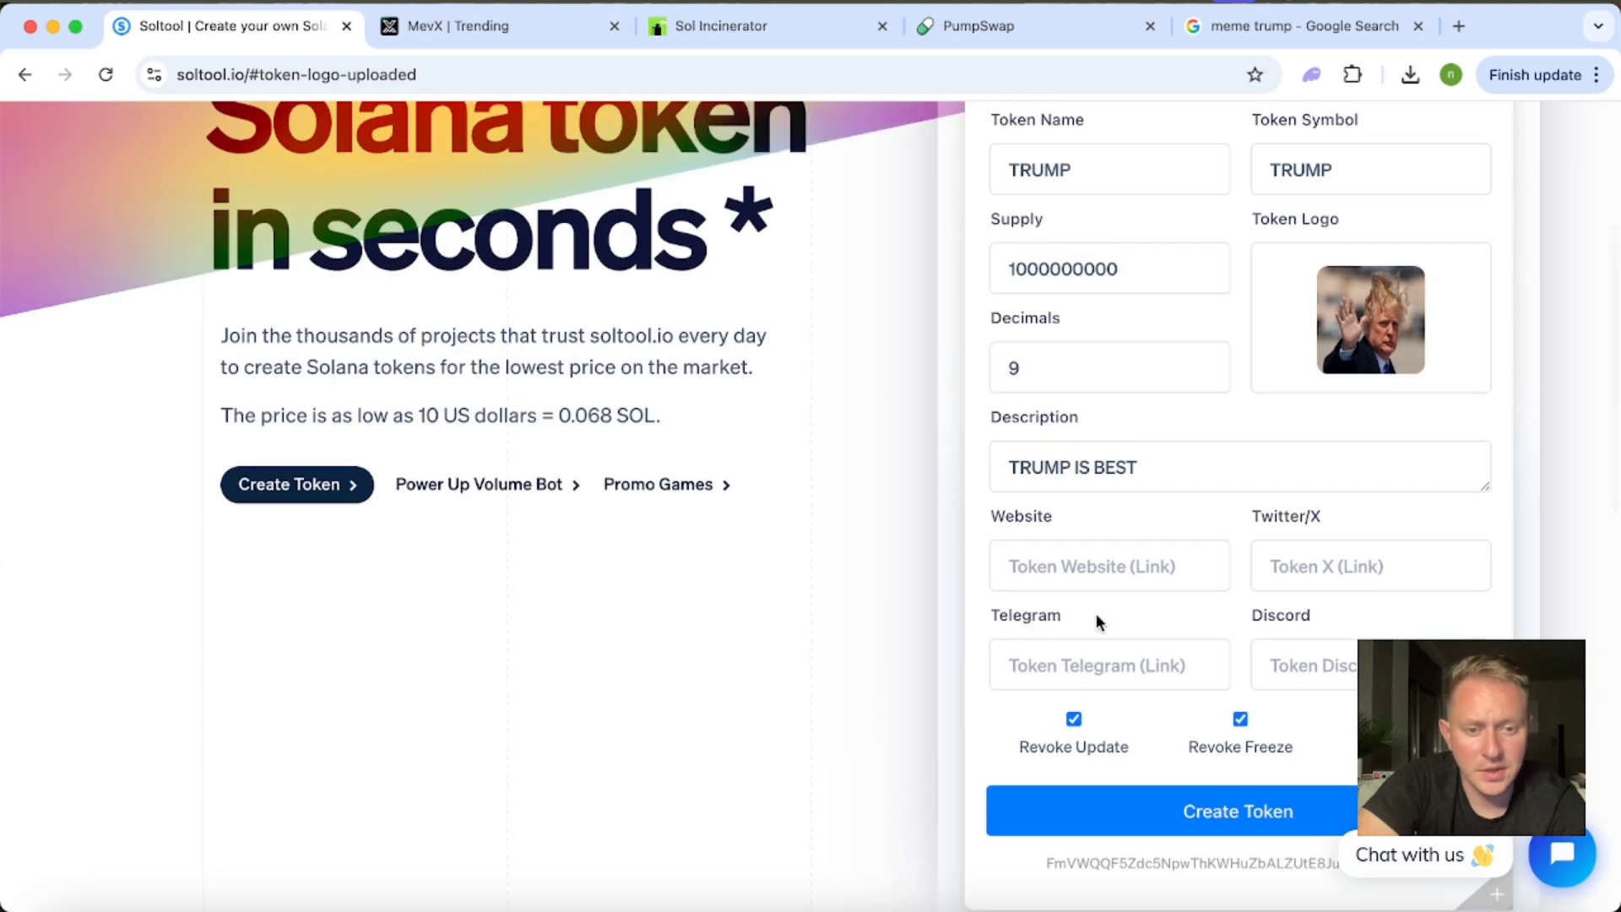
Review the completed token form from the name, supply and logo down to the link fields and revoke options.
scroll(967, 420, up, 5)
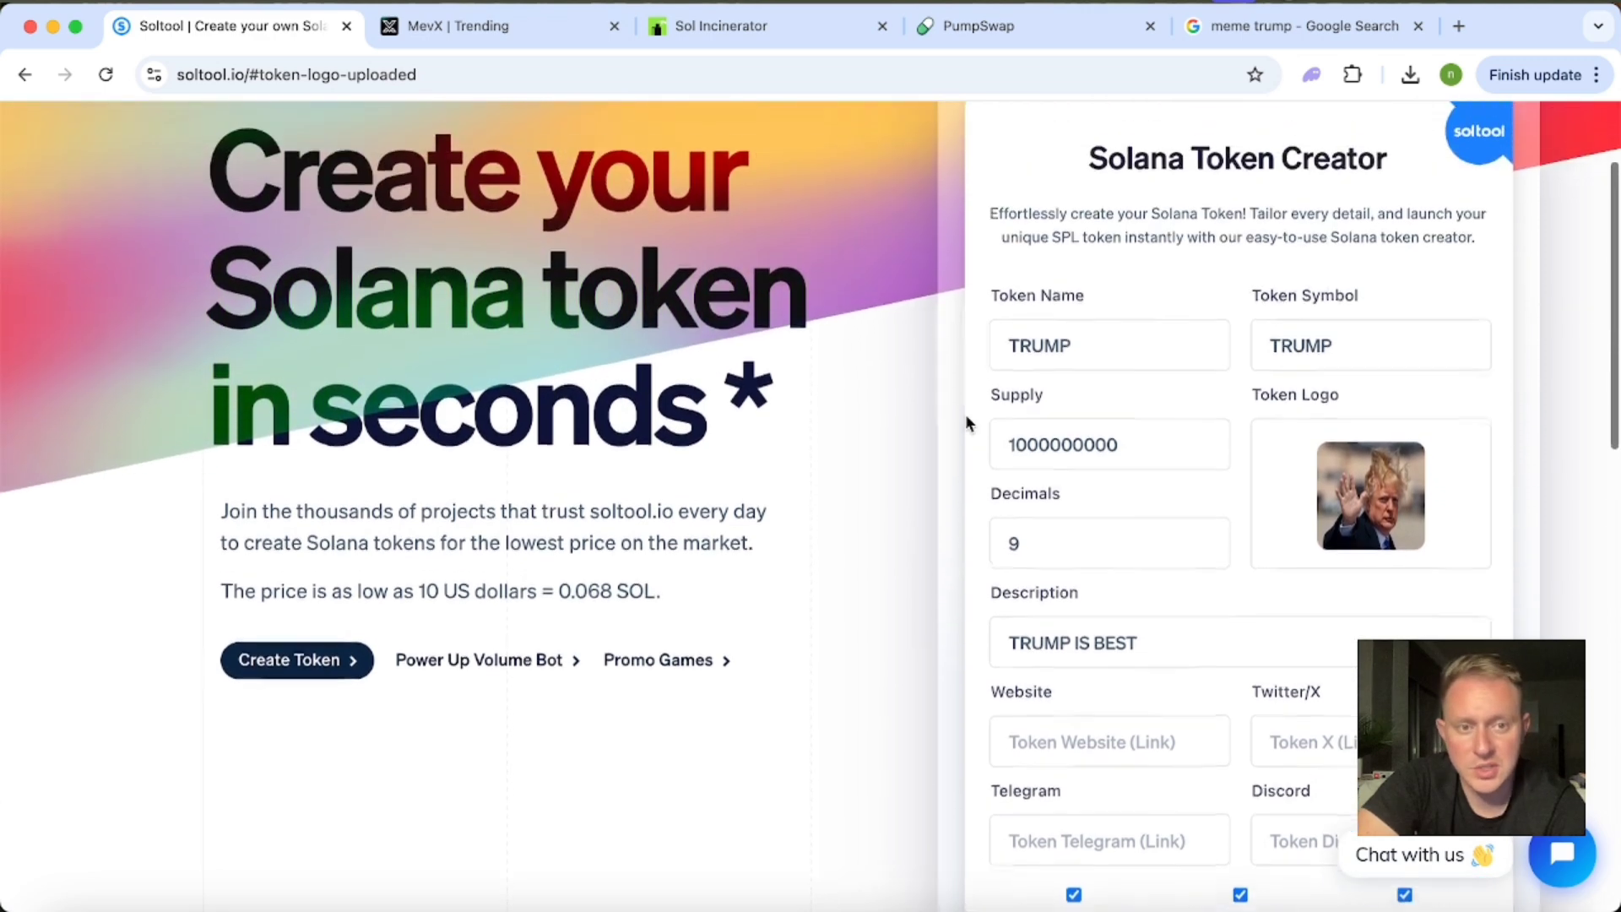
scroll(965, 414, up, 1)
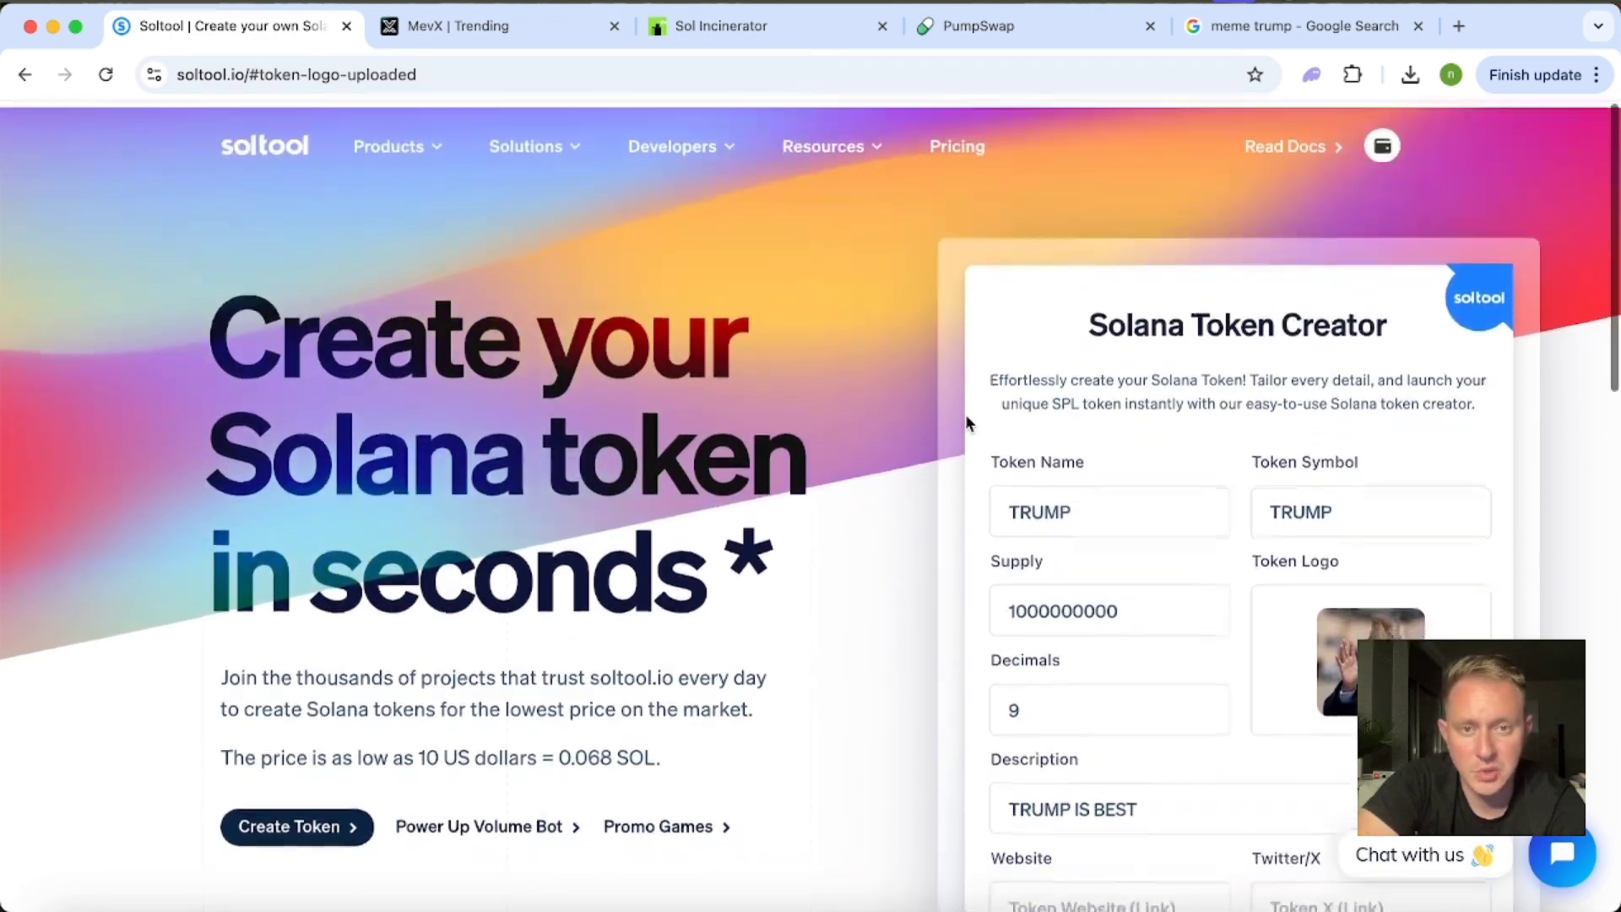
scroll(965, 414, down, 2)
scroll(965, 413, down, 1)
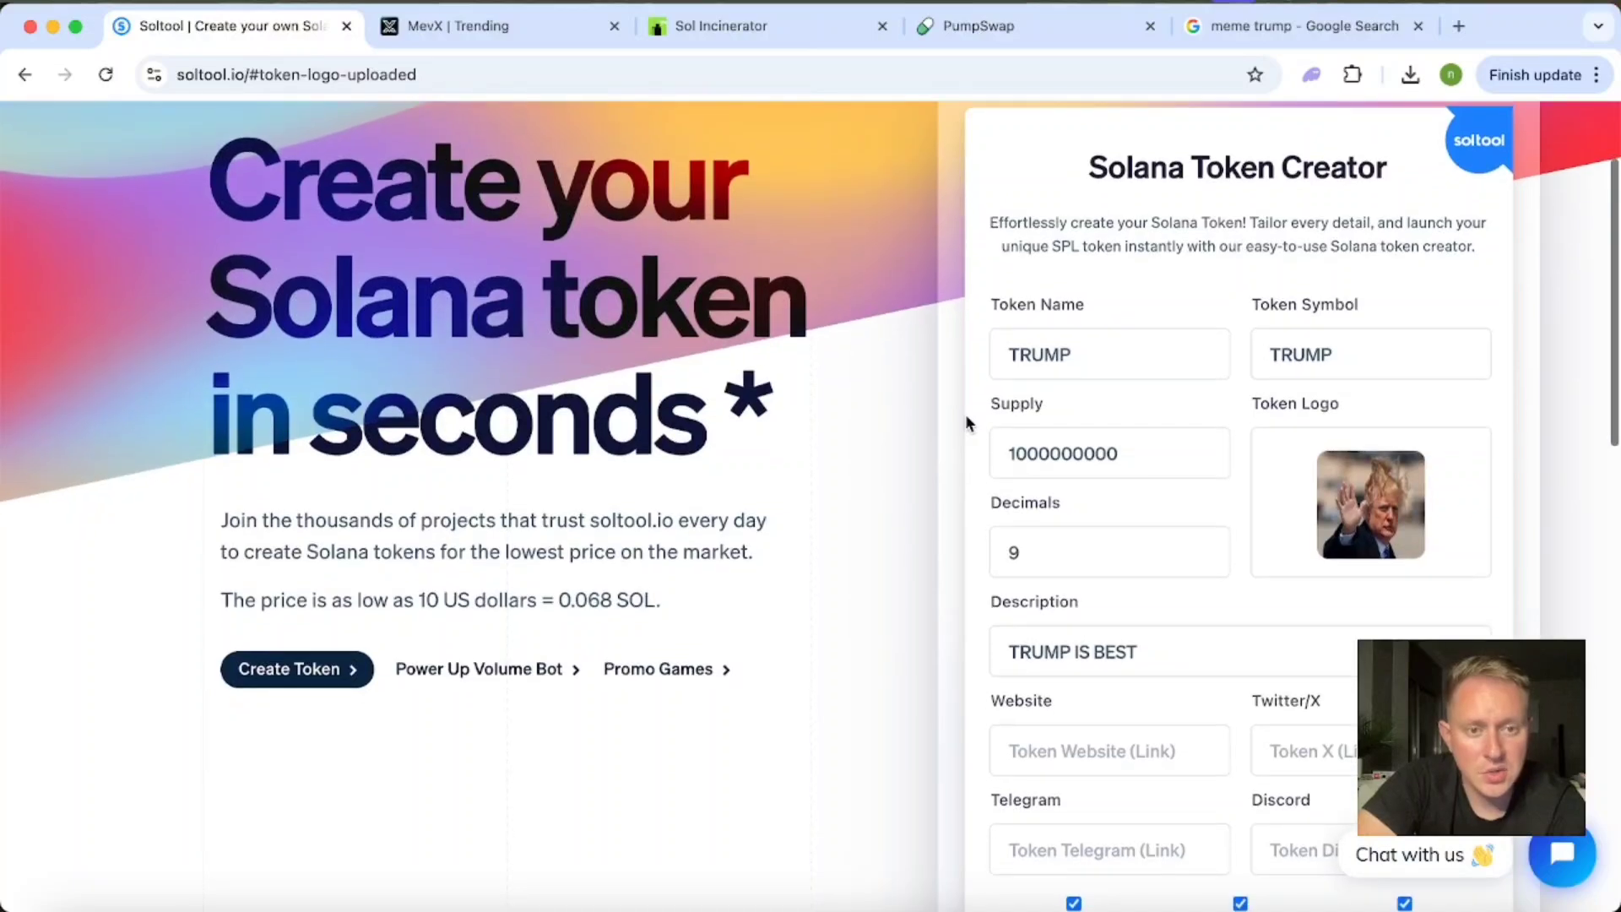
scroll(1035, 371, down, 4)
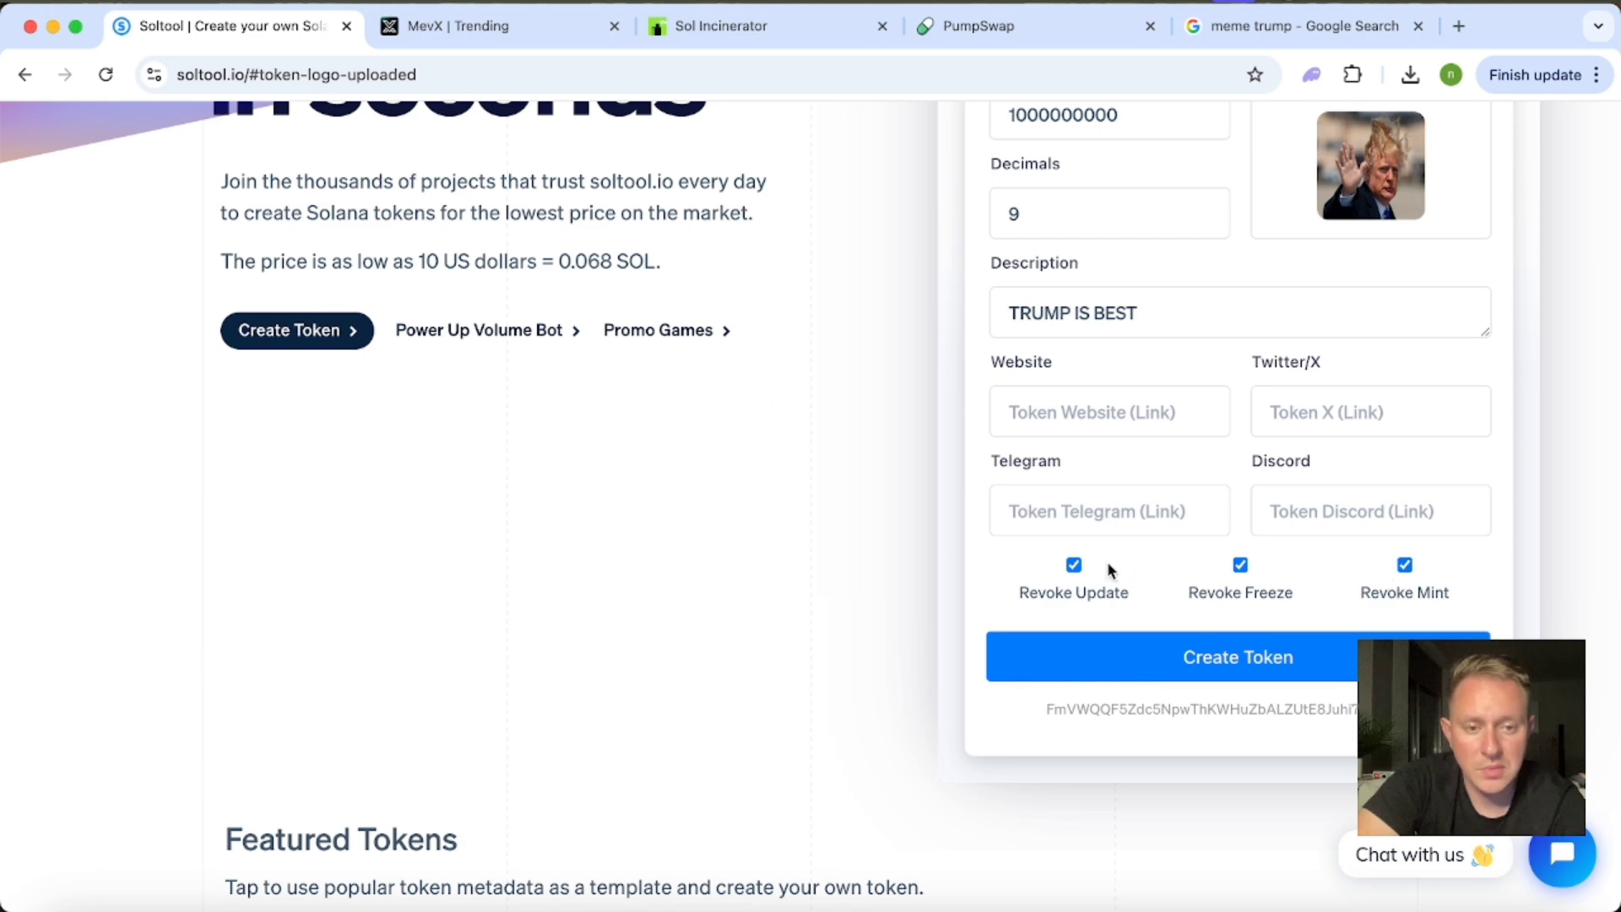
scroll(1133, 598, up, 1)
scroll(1138, 606, up, 1)
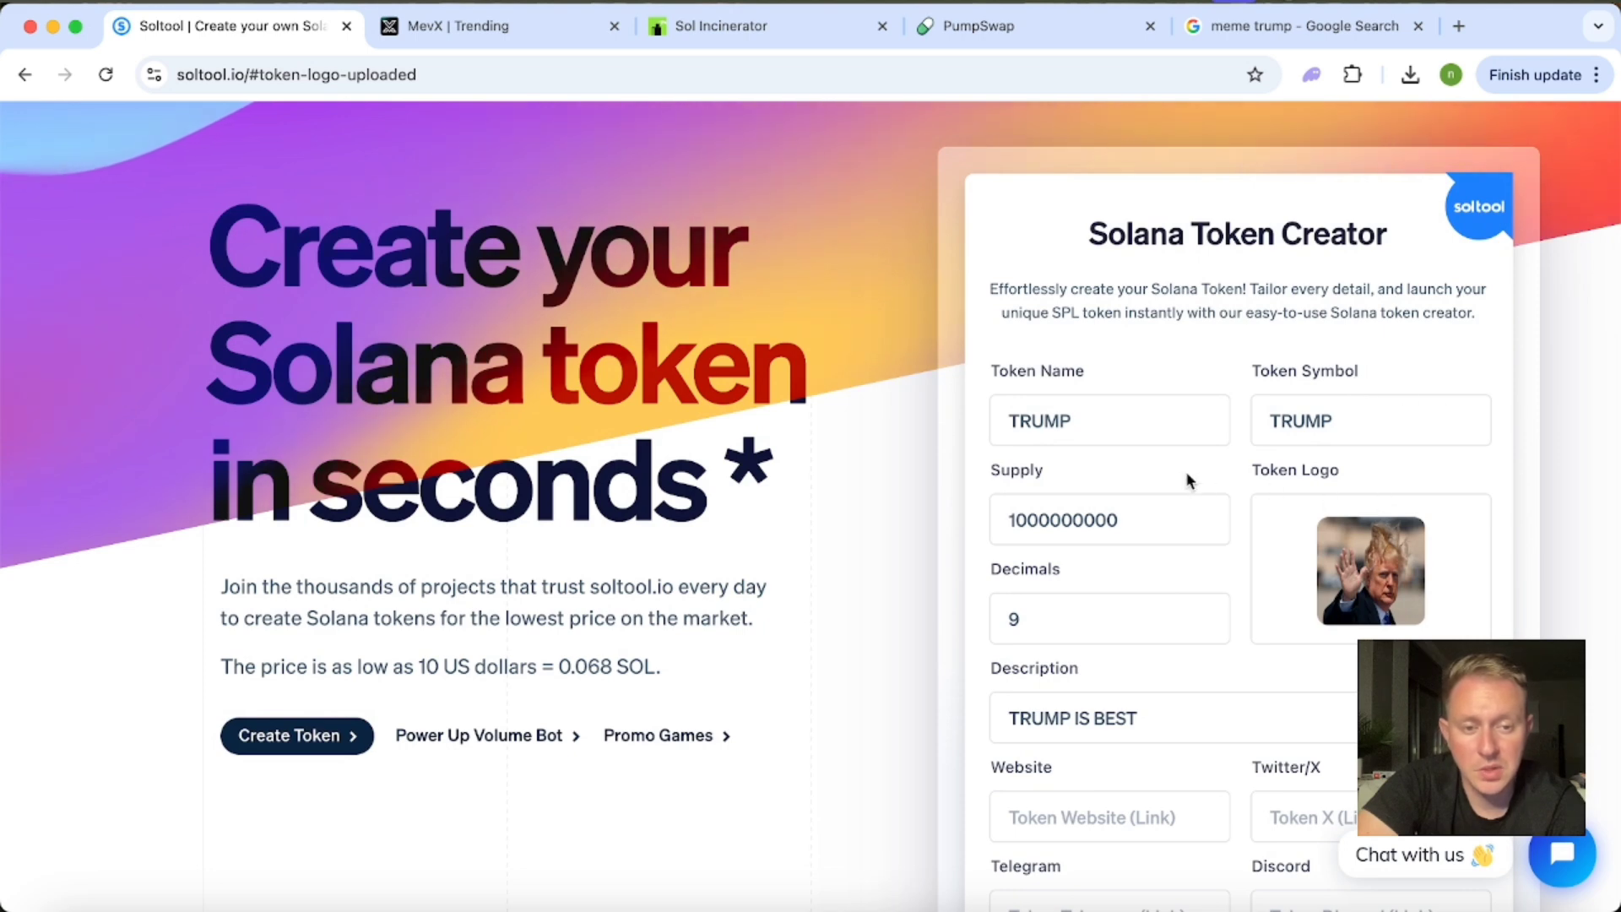
scroll(1182, 471, down, 5)
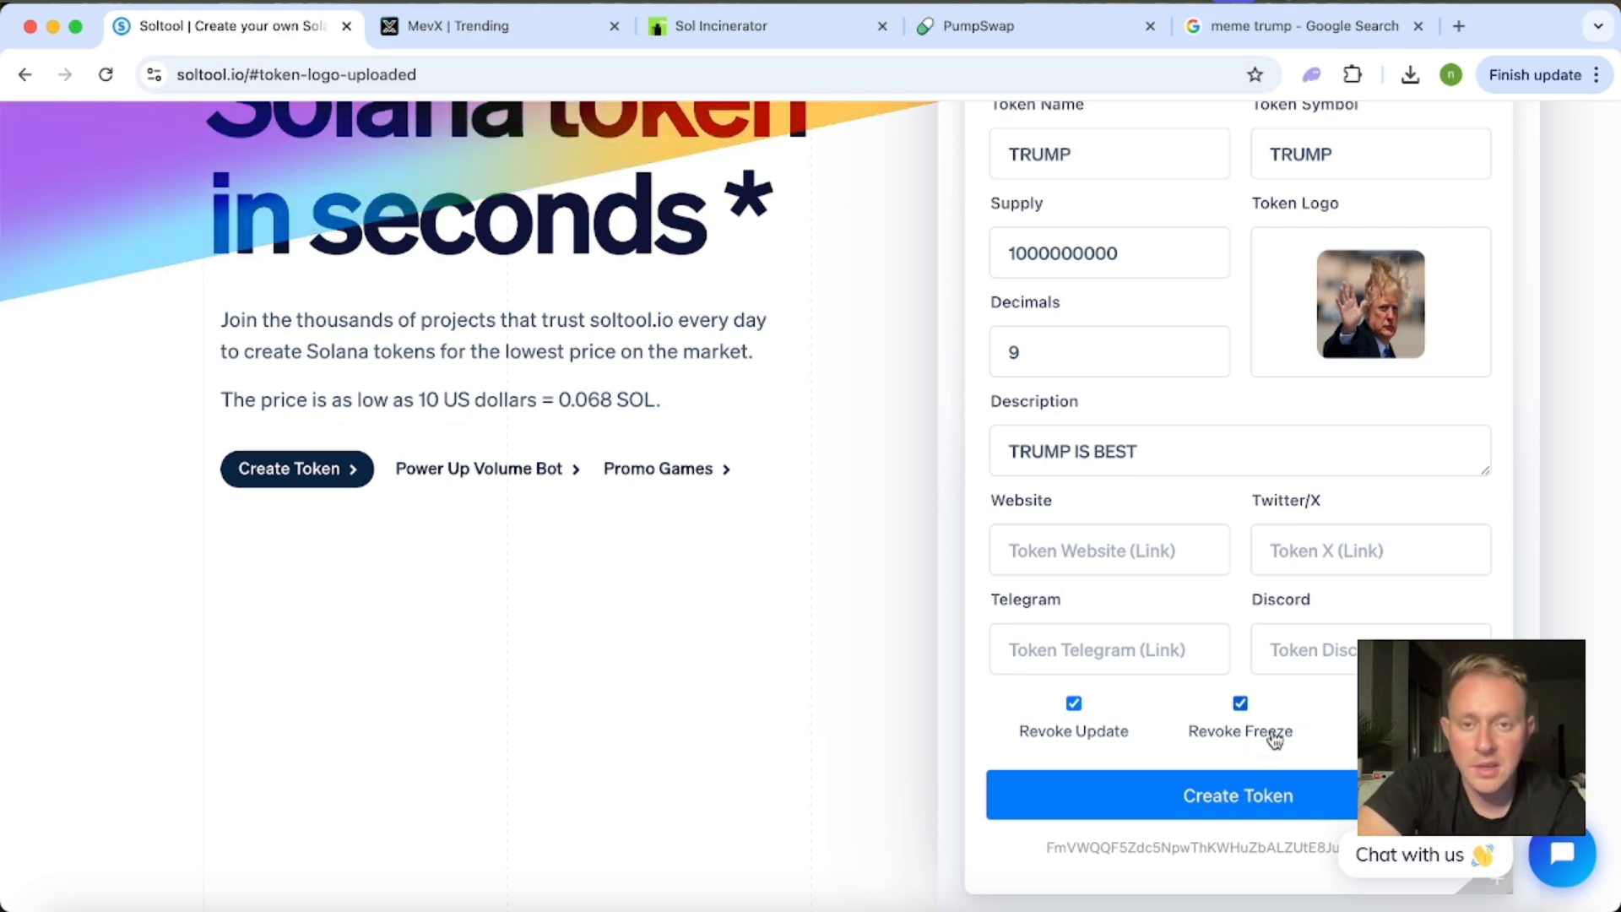
mouse_move(1281, 734)
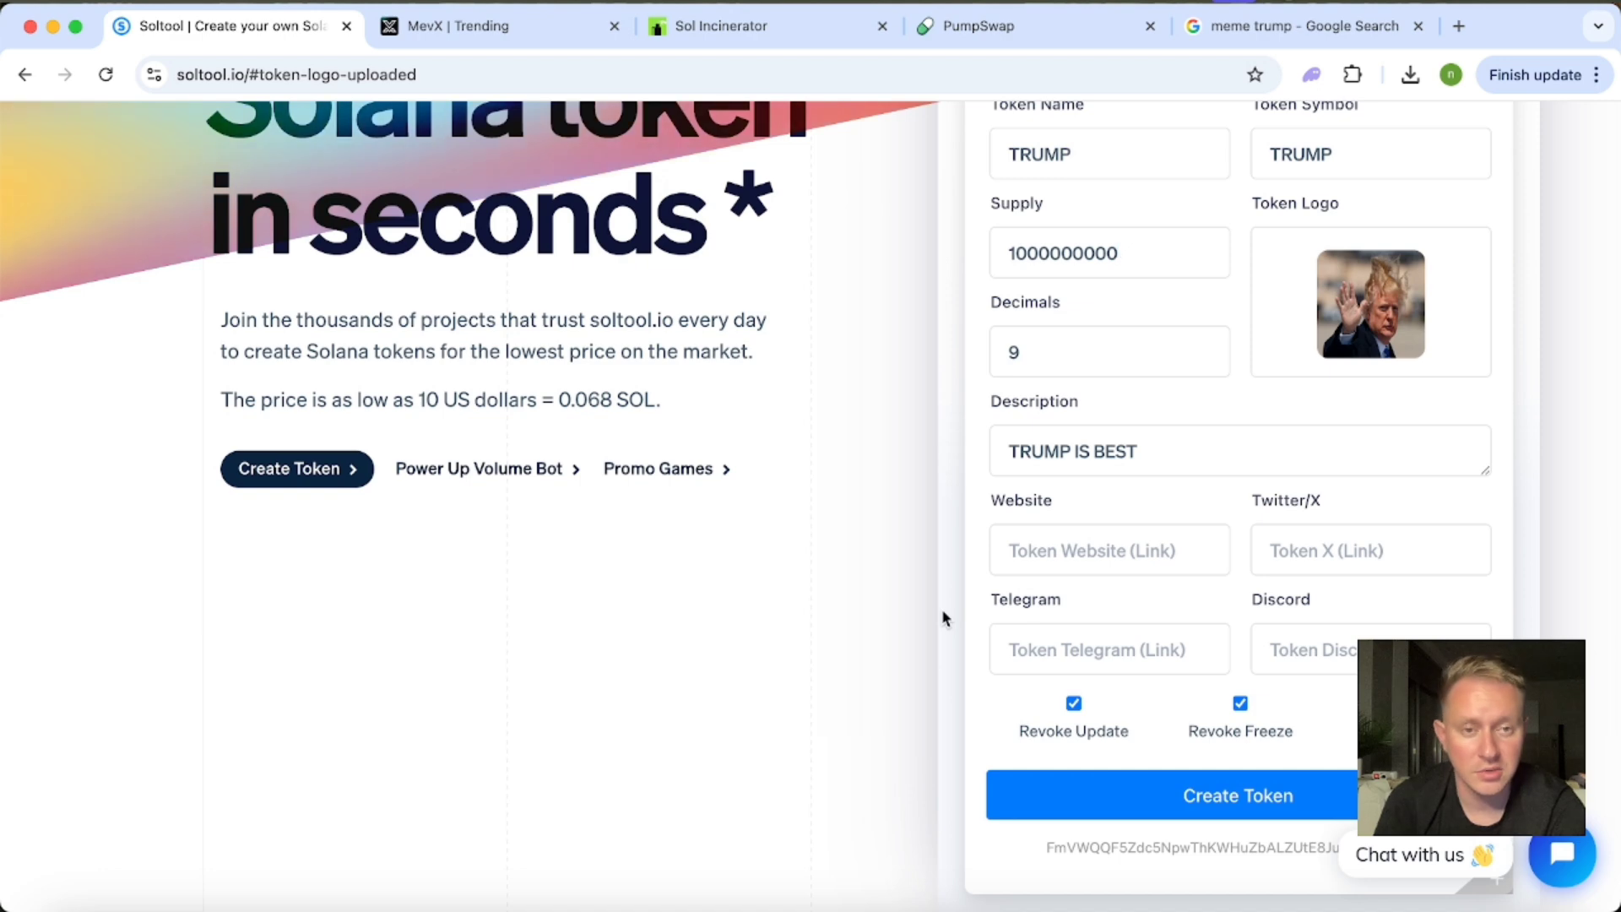
Create the TRUMP token with all three revoke options enabled and approve the transaction in the Phantom wallet.
scroll(942, 610, up, 5)
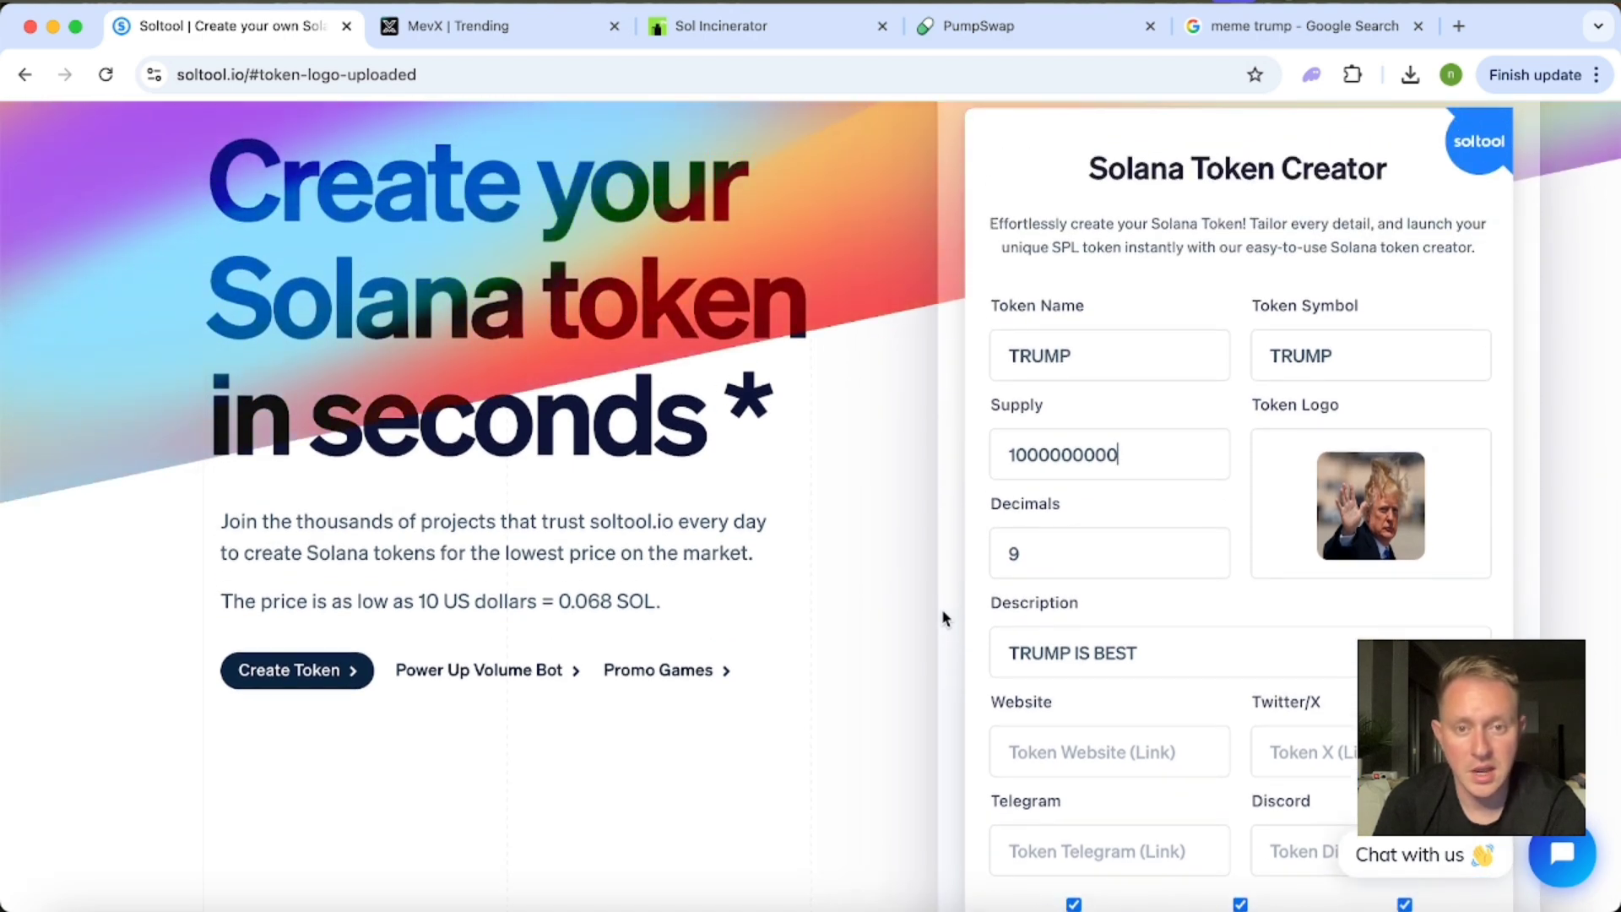
scroll(942, 610, down, 7)
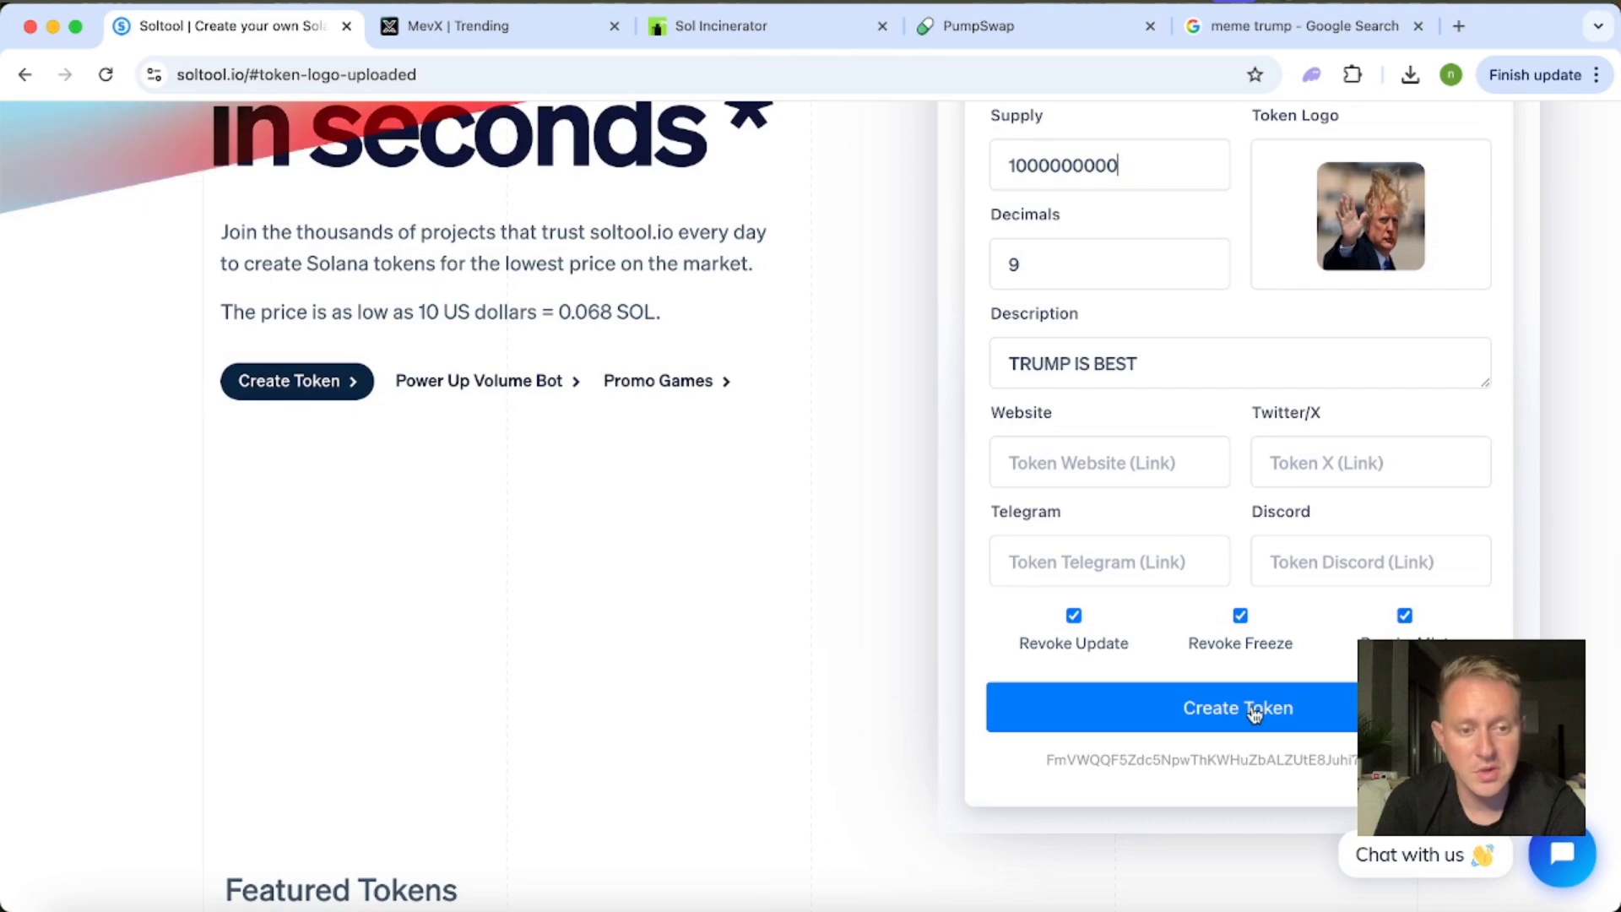
click(1254, 711)
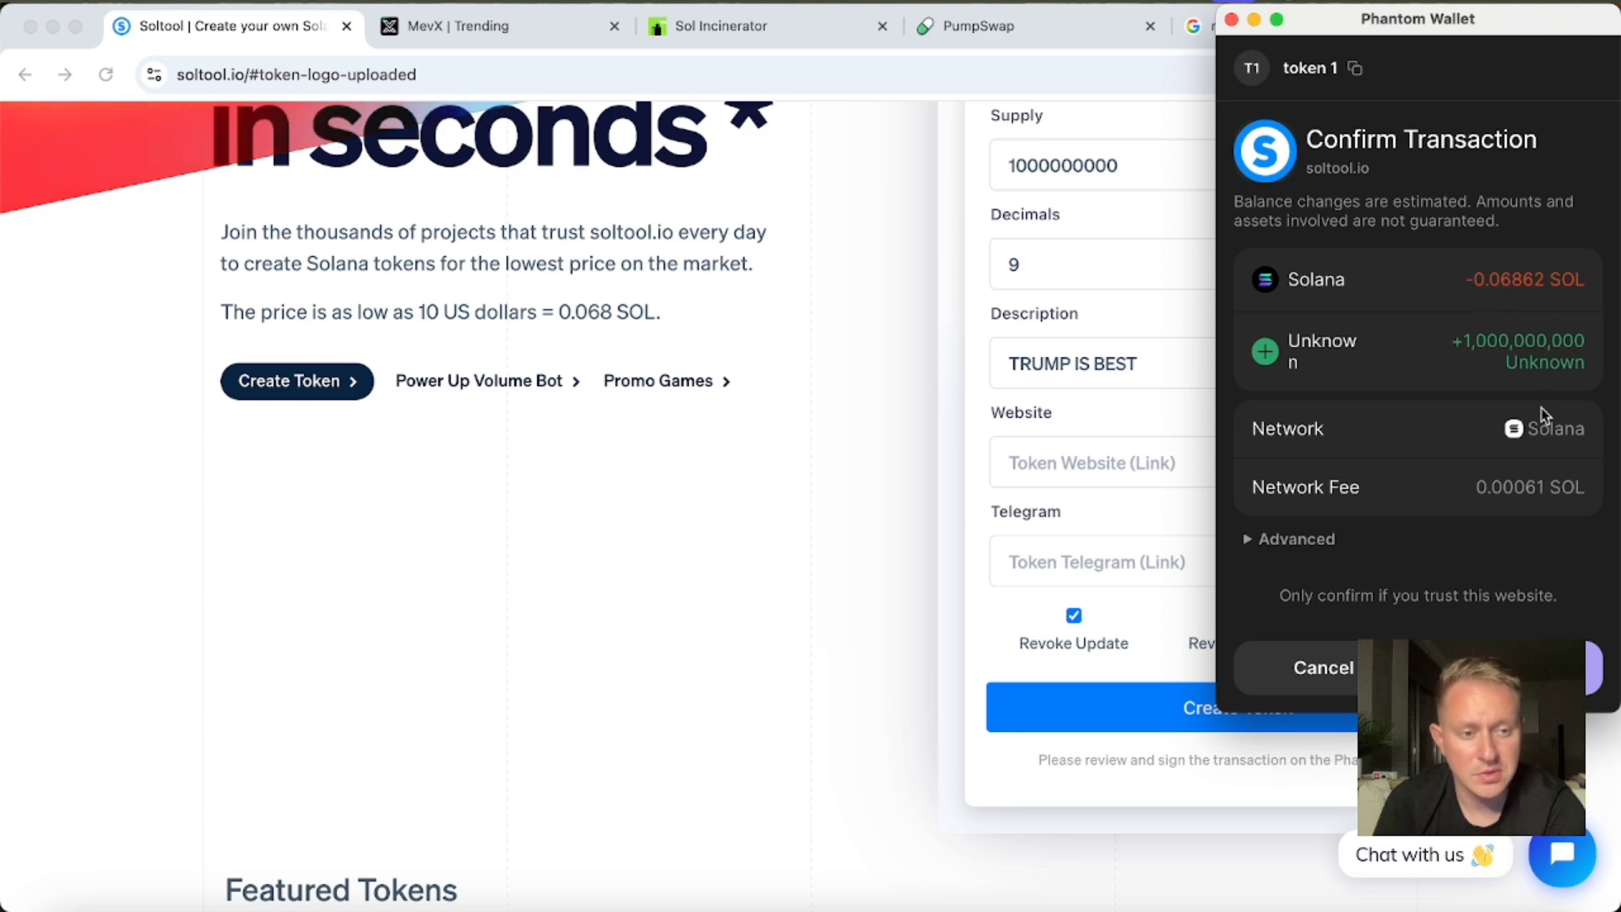
click(1593, 666)
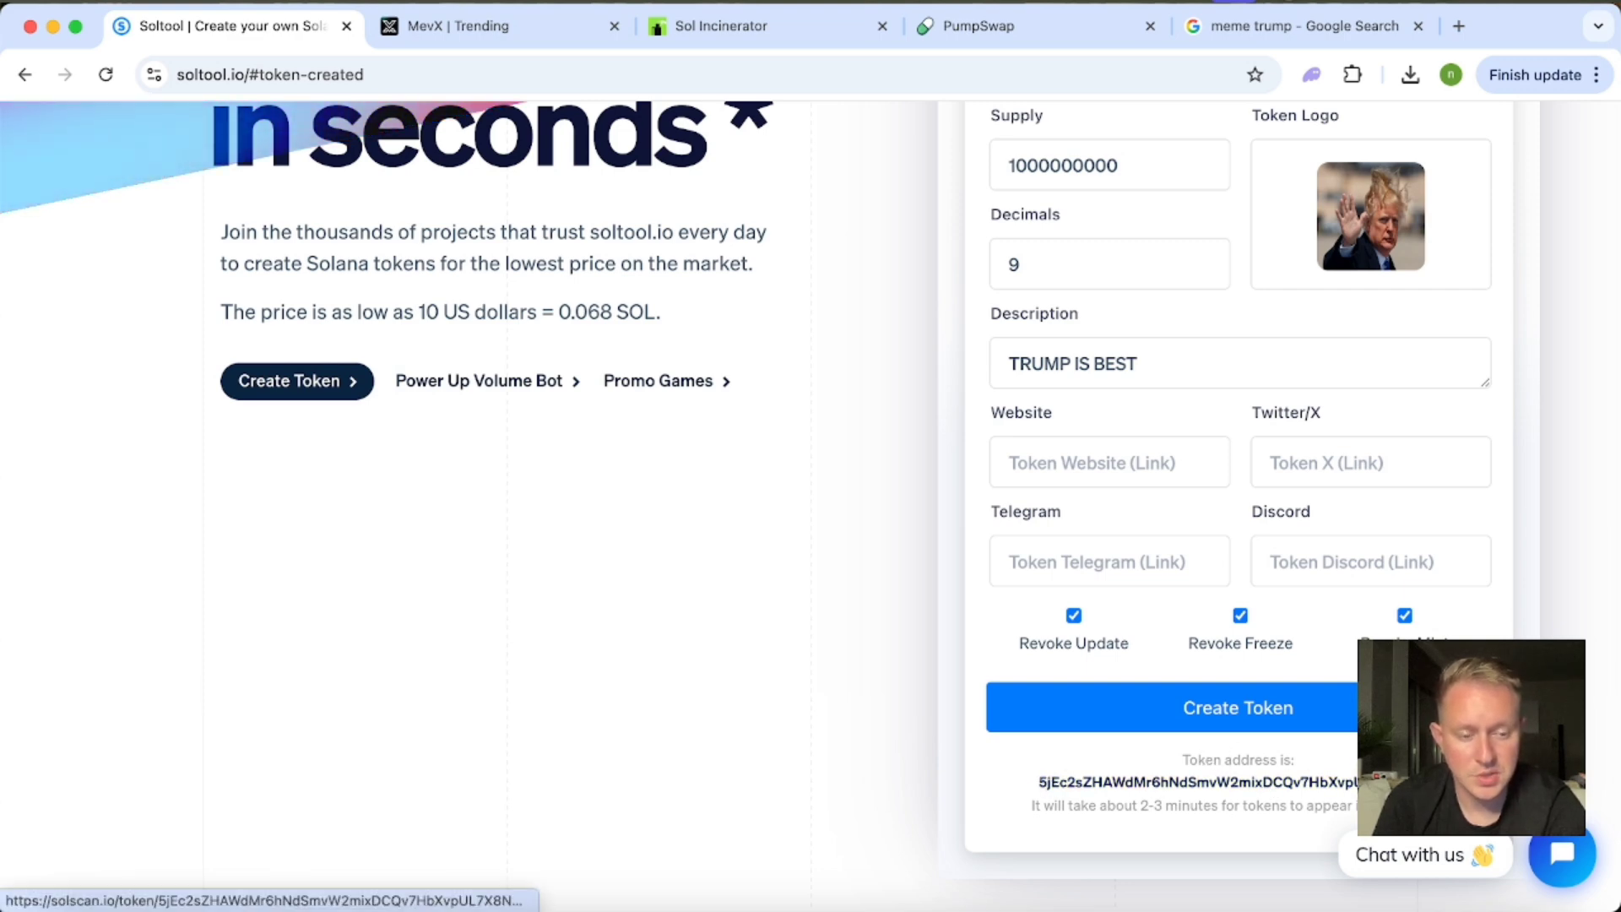
Open the new token's page on Solscan from its address link and copy the token address from the mint transfer.
click(1199, 781)
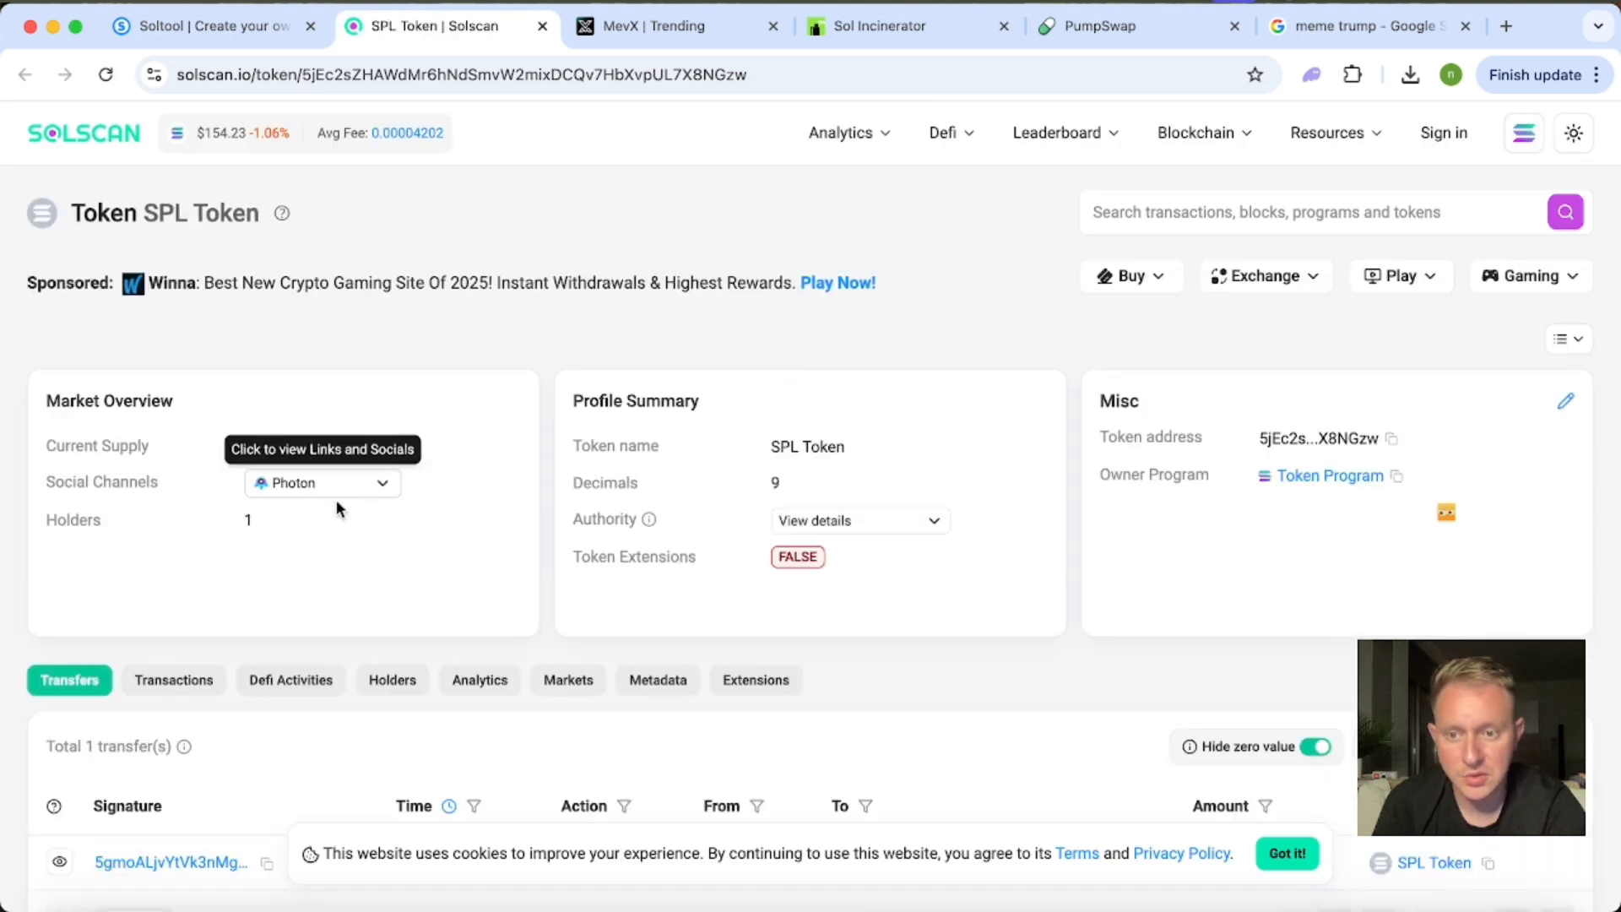
scroll(616, 529, down, 3)
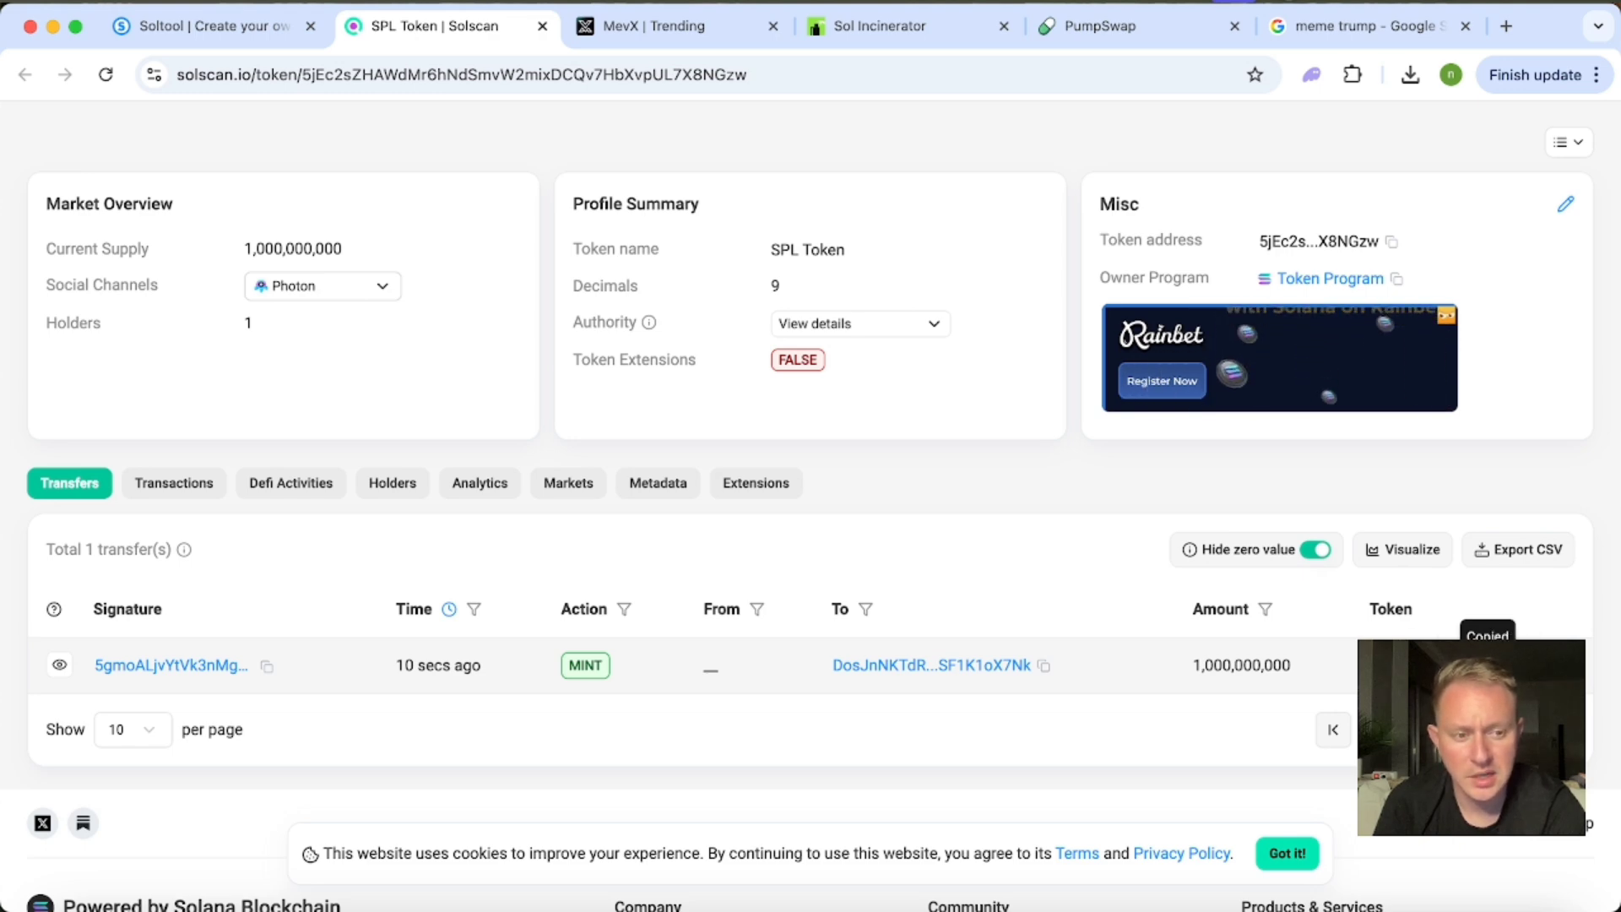
scroll(810, 506, down, 2)
scroll(1502, 374, down, 2)
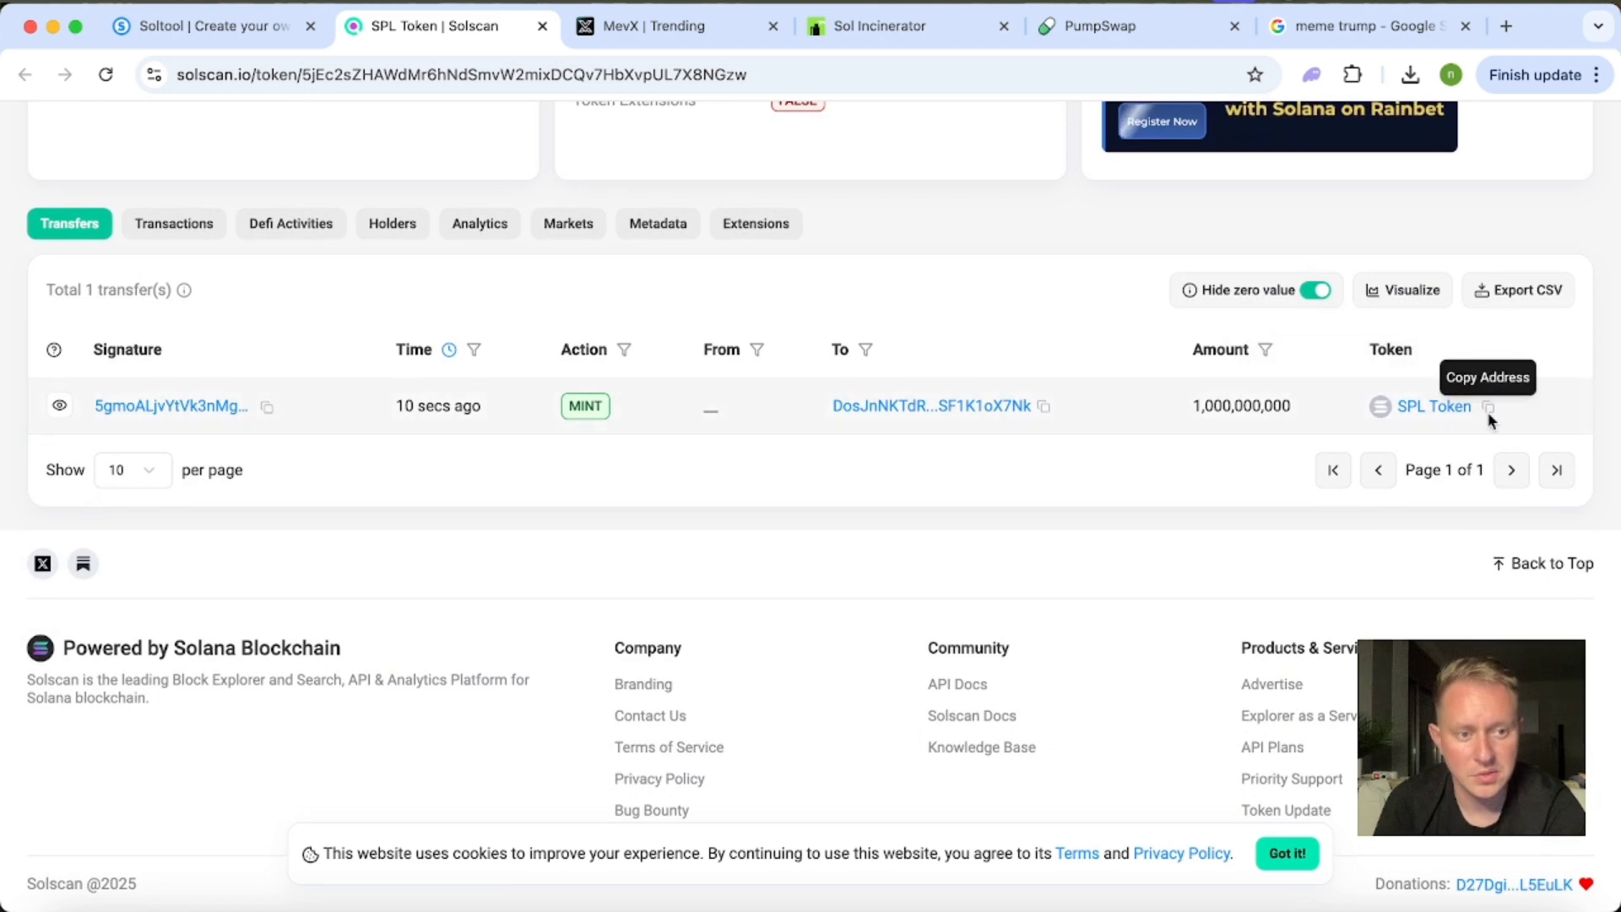
click(1490, 410)
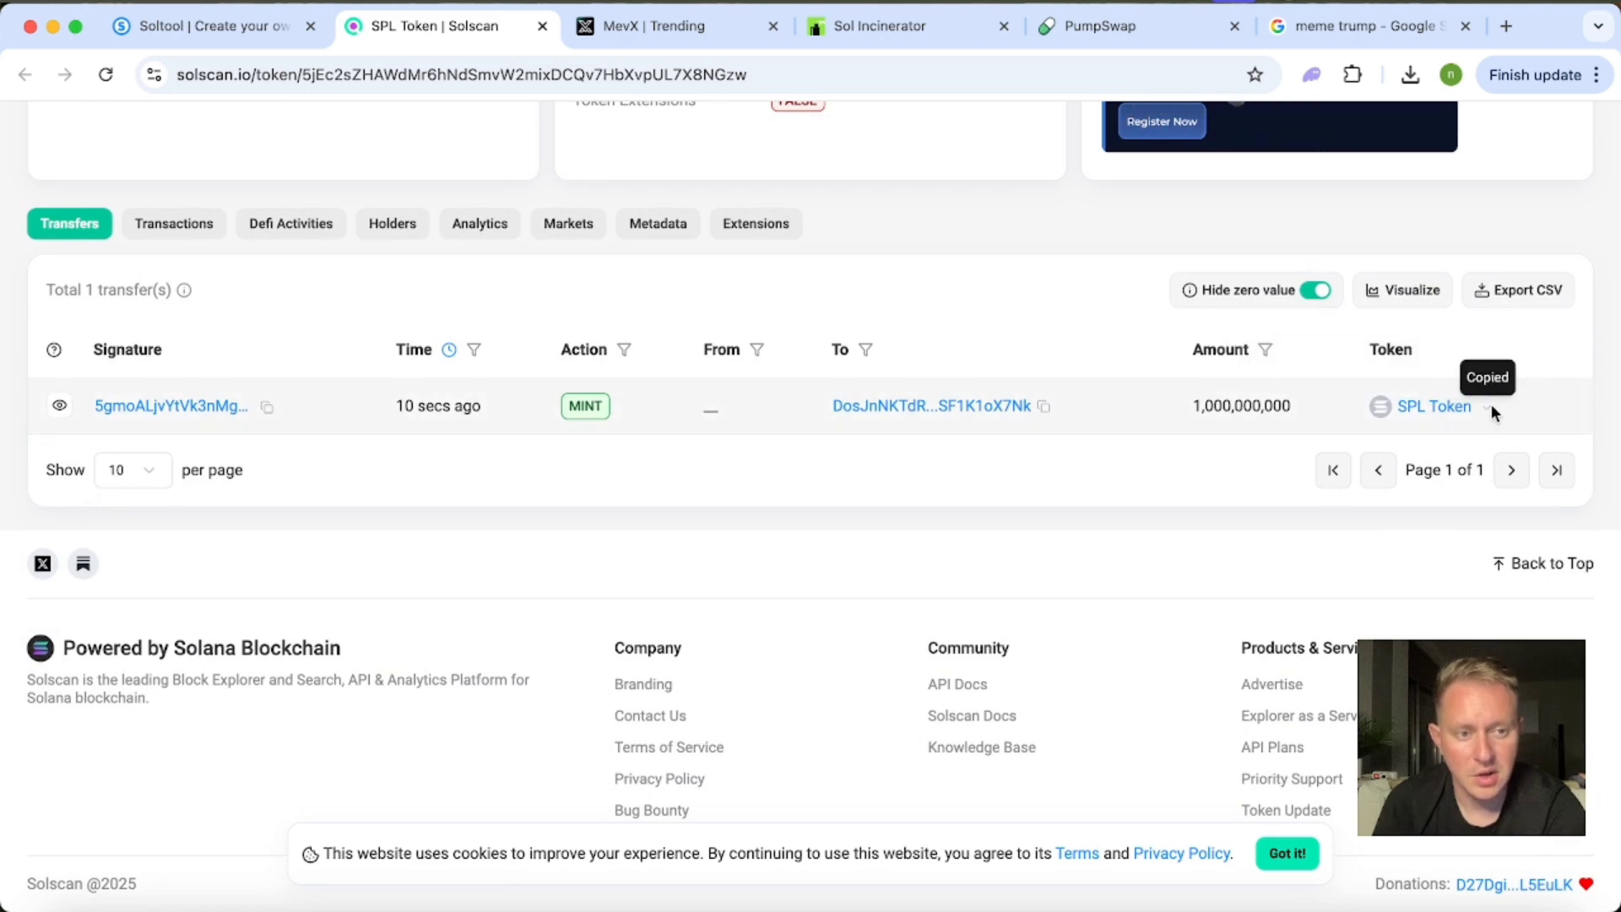
scroll(1491, 411, up, 1)
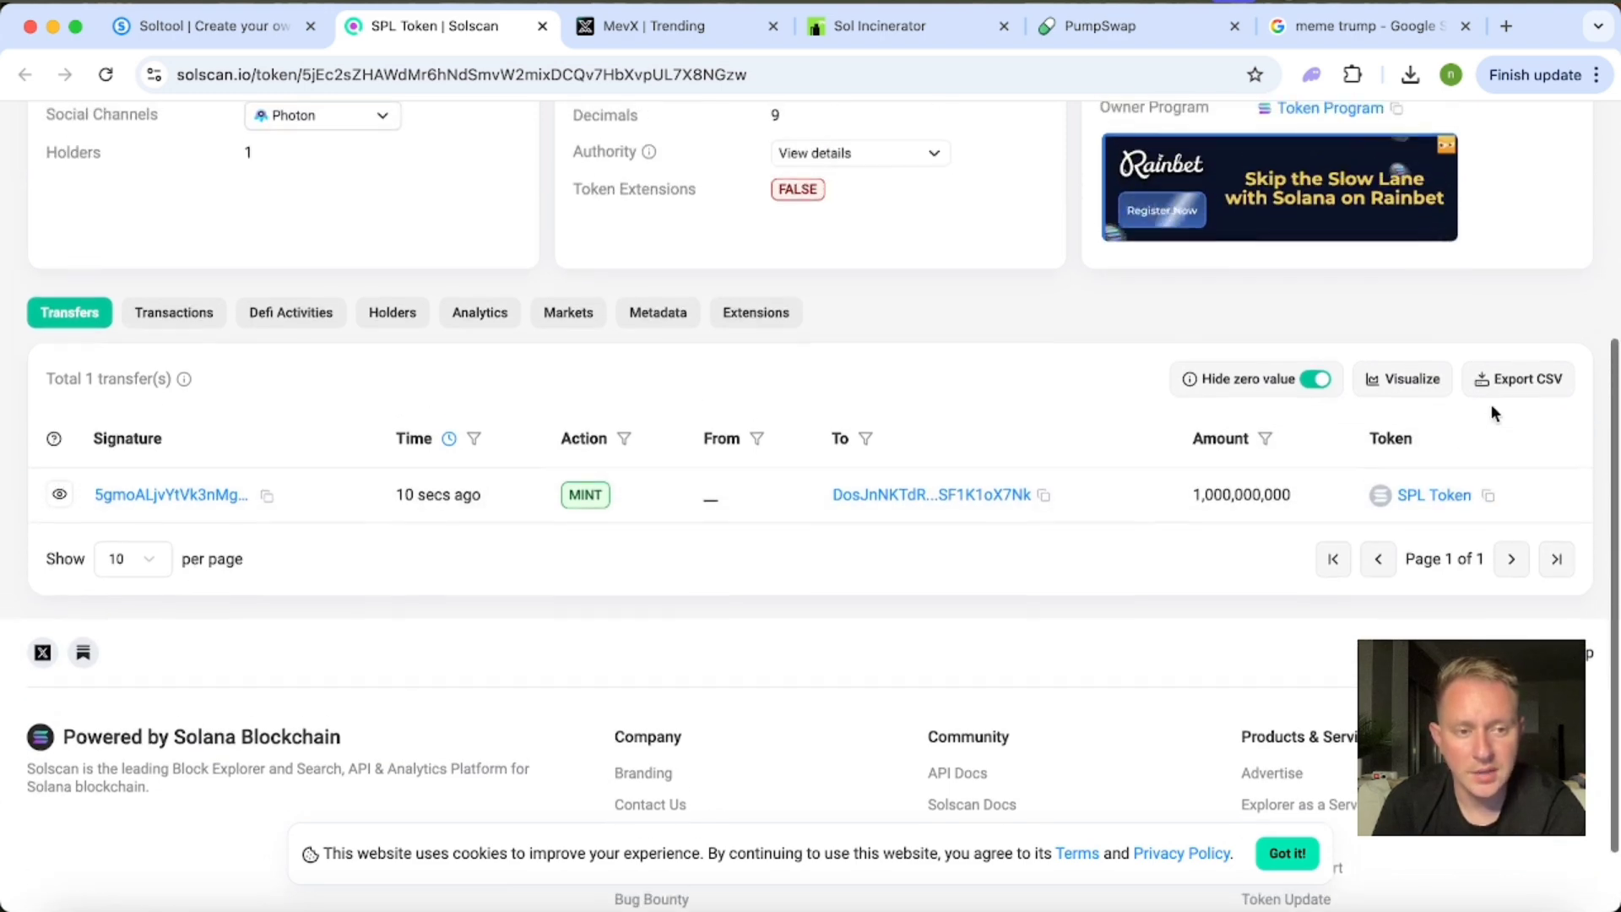
scroll(1490, 412, up, 2)
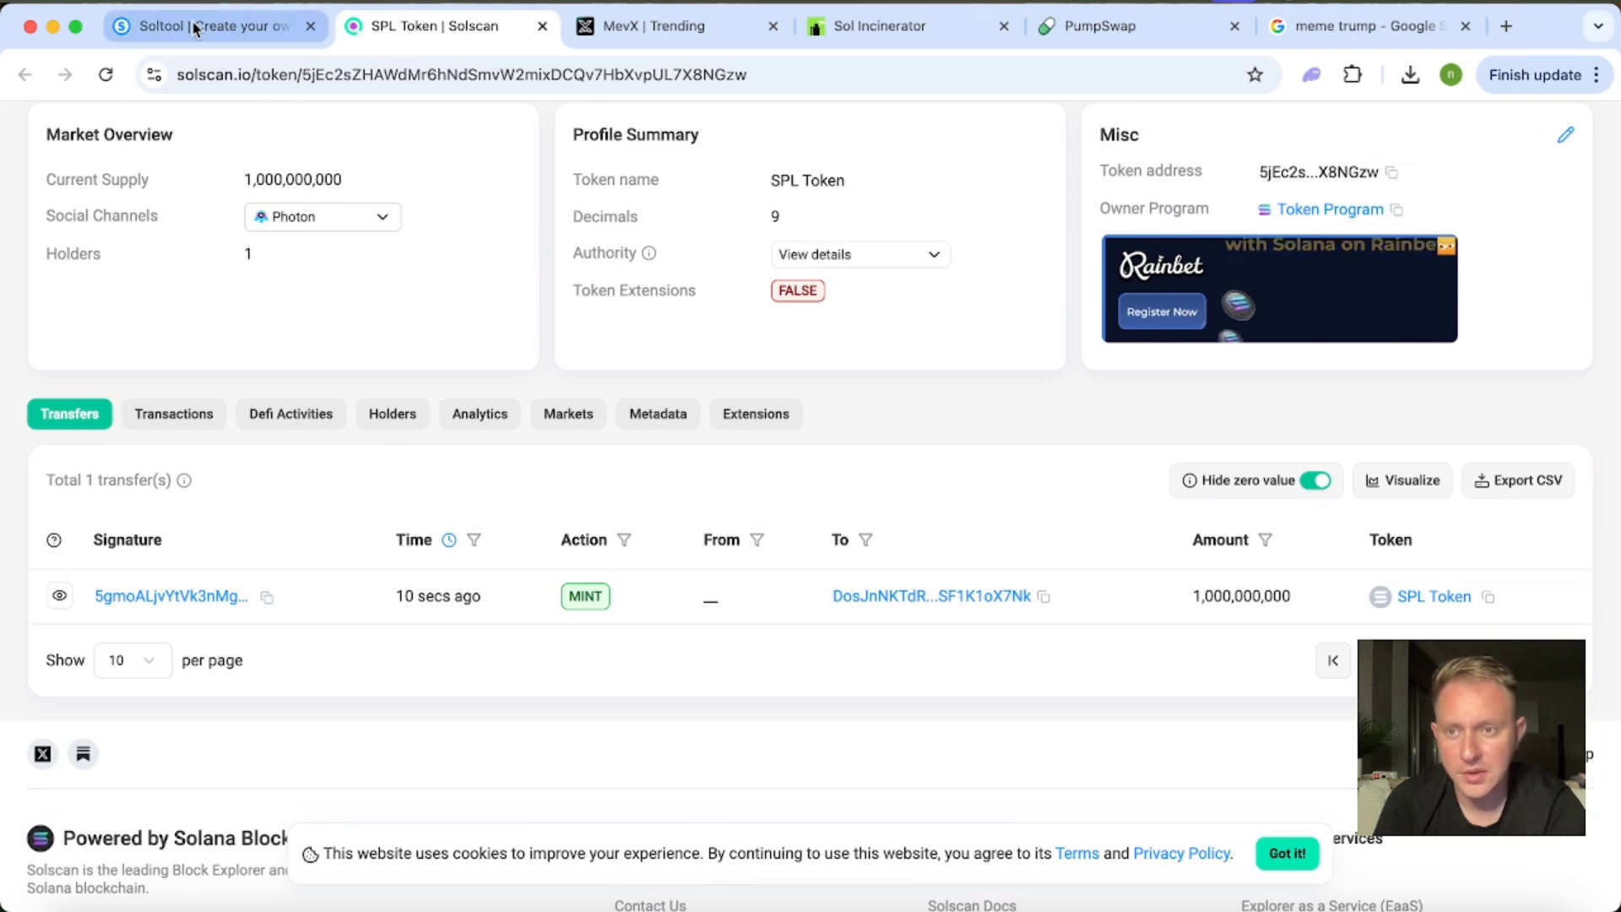
Switch back to Soltool and highlight the token address below the form, then clear the selection.
click(249, 17)
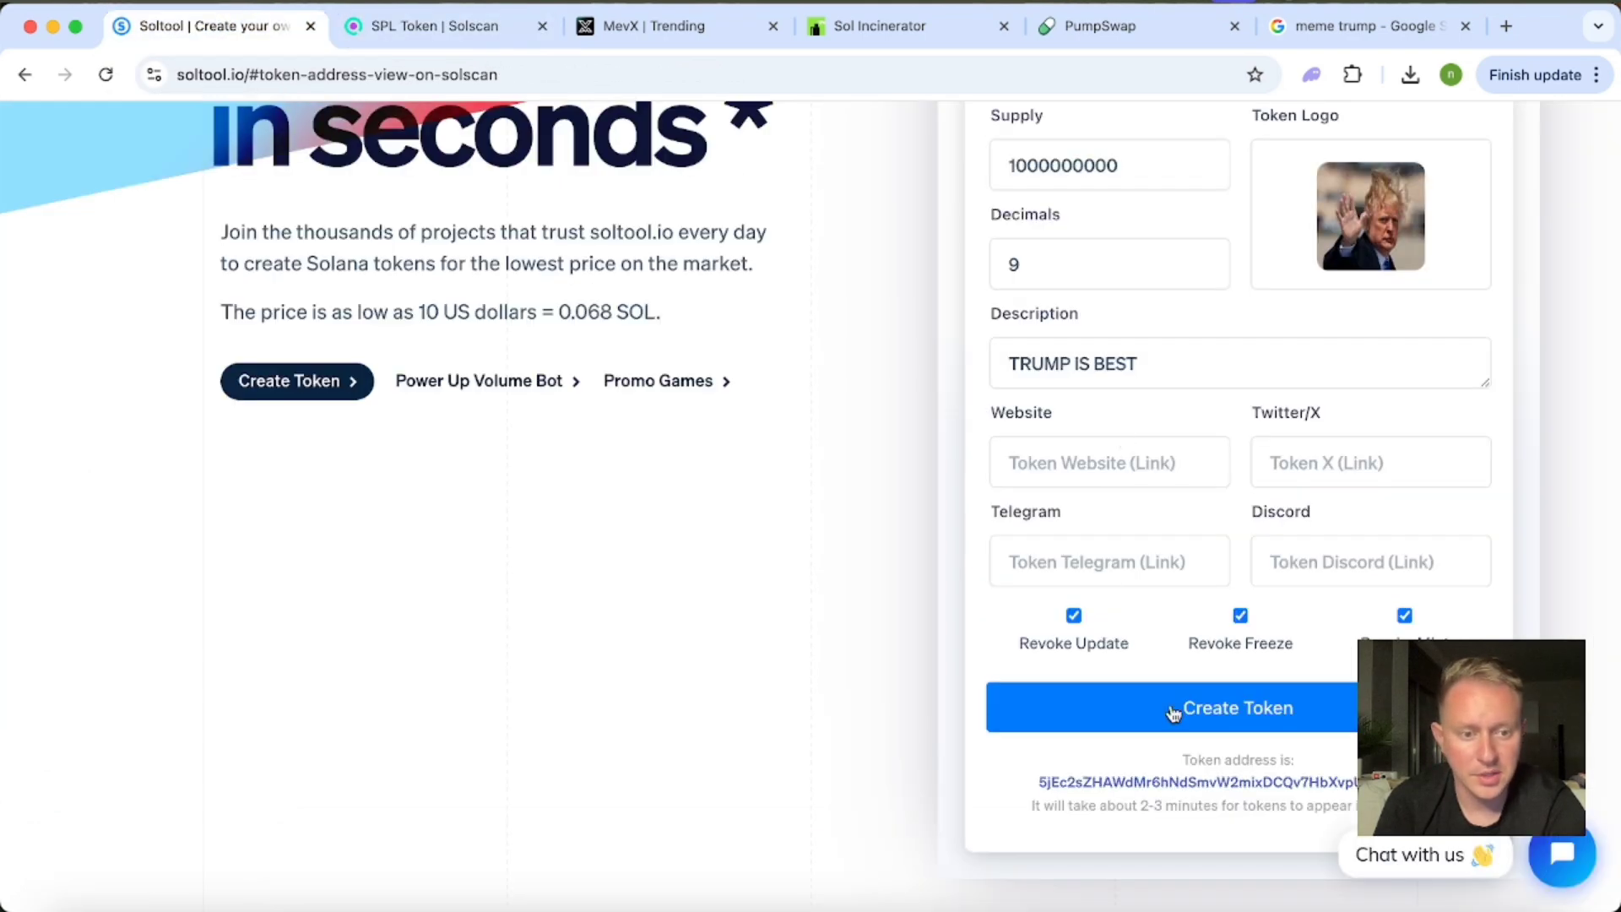
scroll(1168, 709, down, 2)
scroll(1169, 709, up, 3)
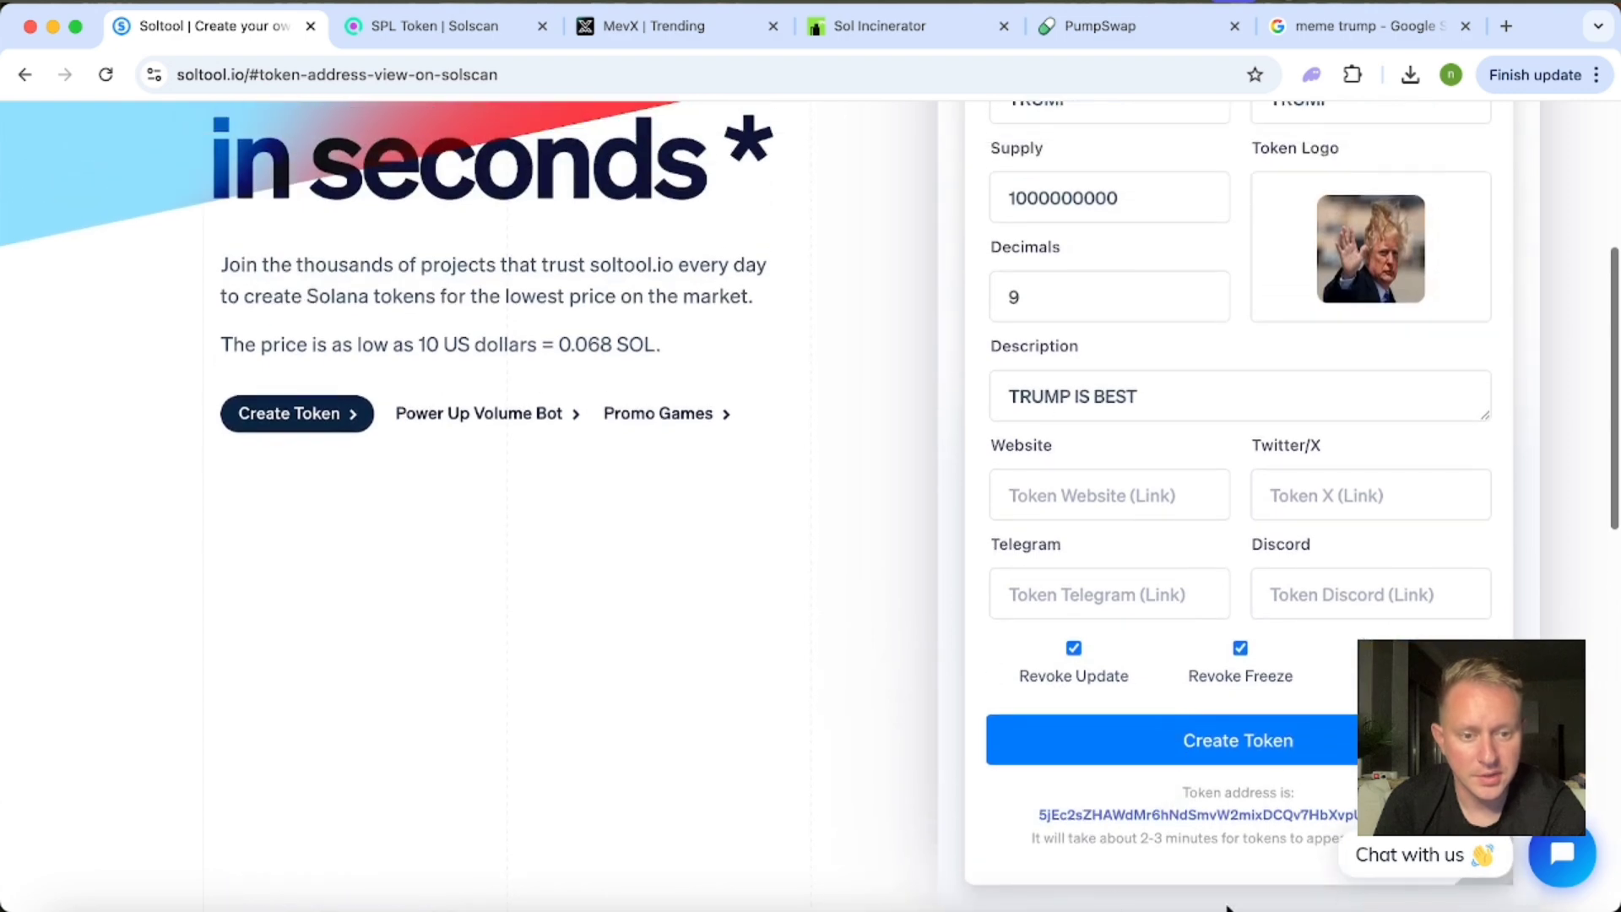
drag(1006, 812, 1338, 812)
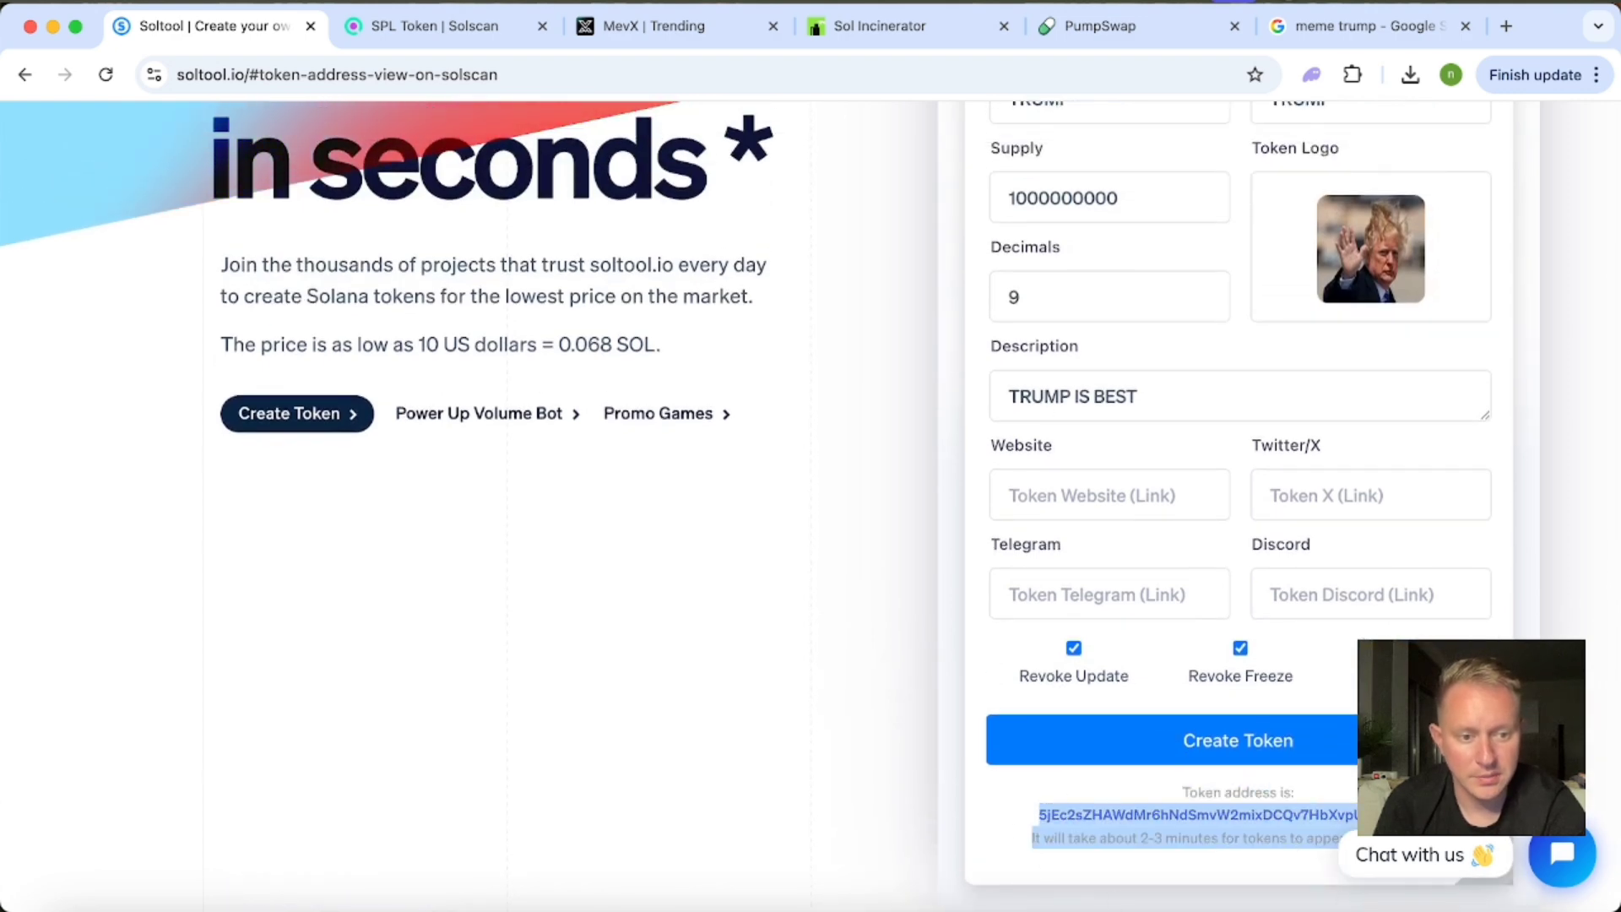
click(996, 809)
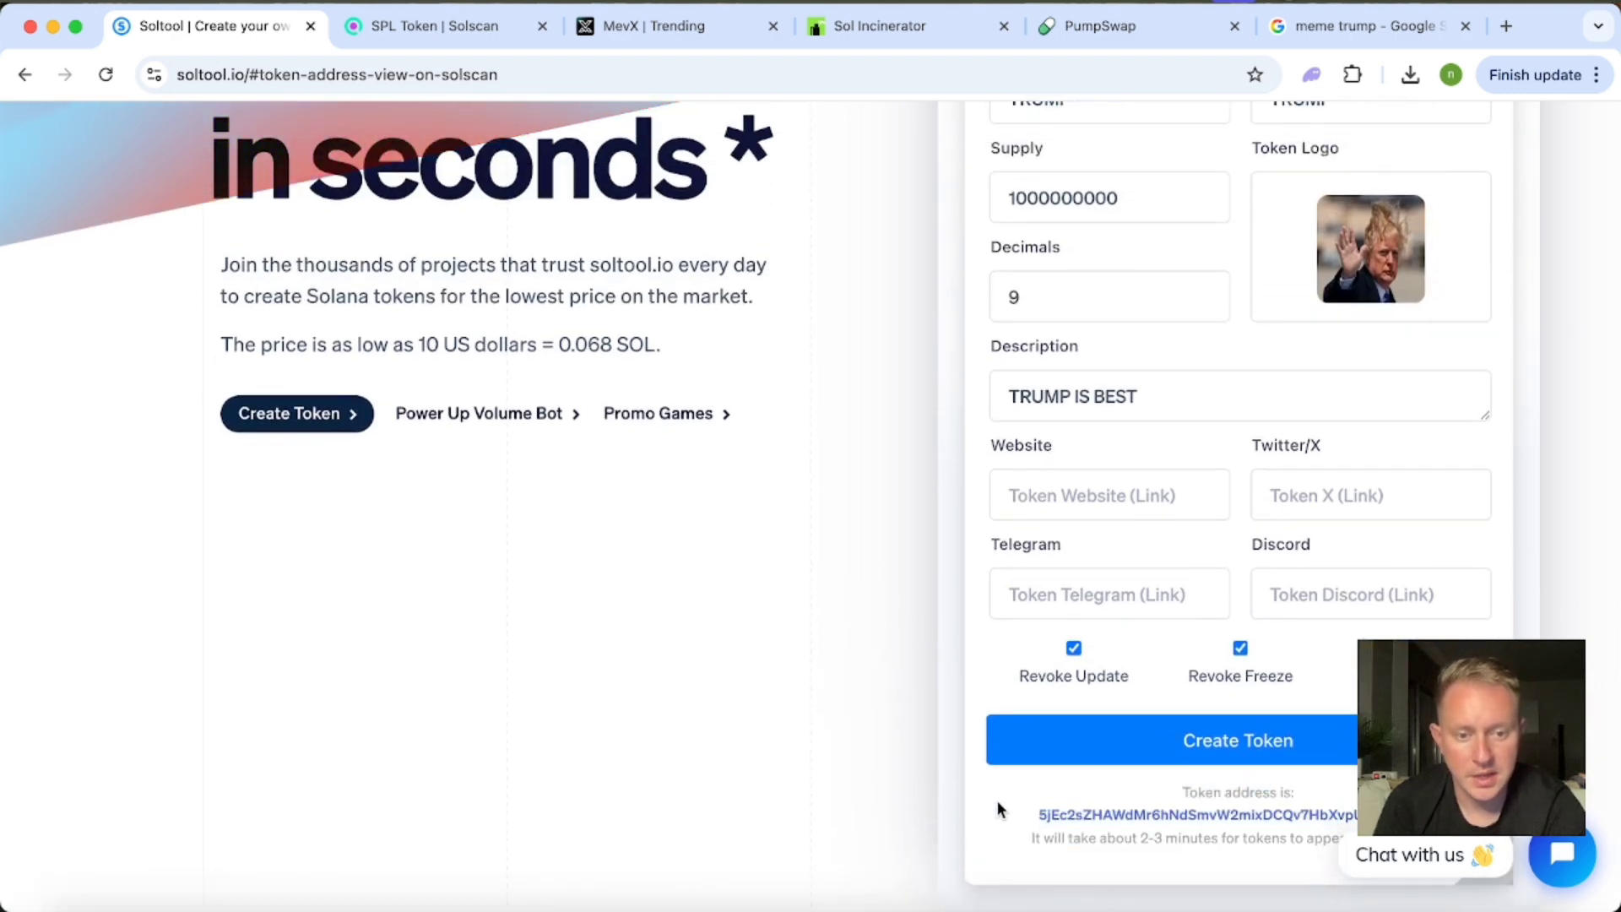
Return to the token's Solscan page and copy its address again from the transfers table.
click(395, 29)
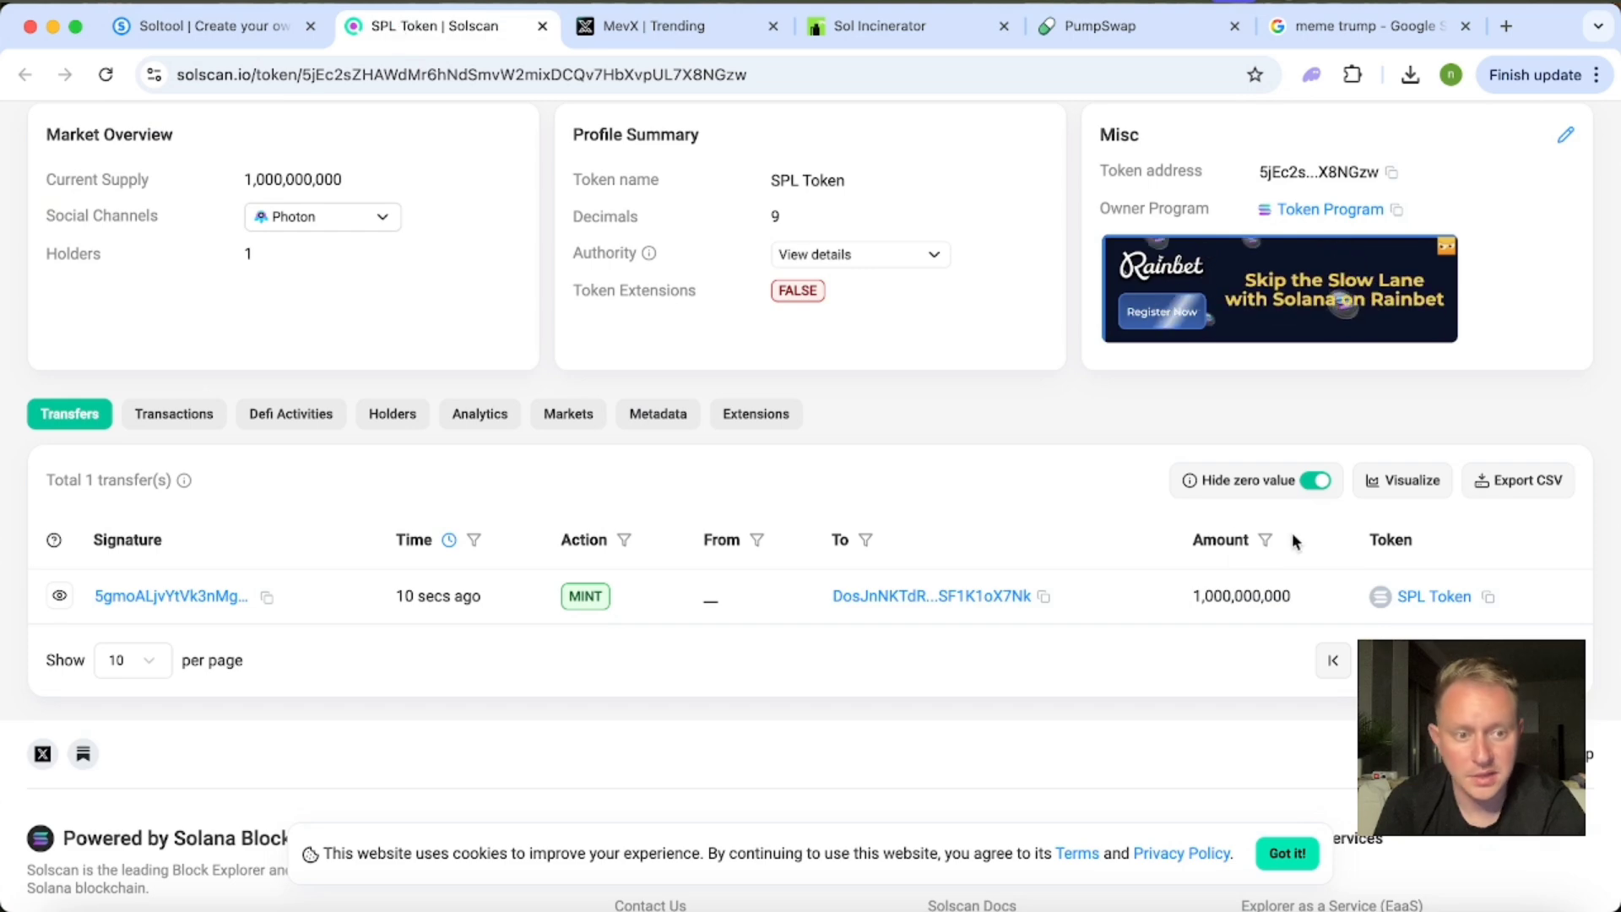
scroll(1381, 590, down, 3)
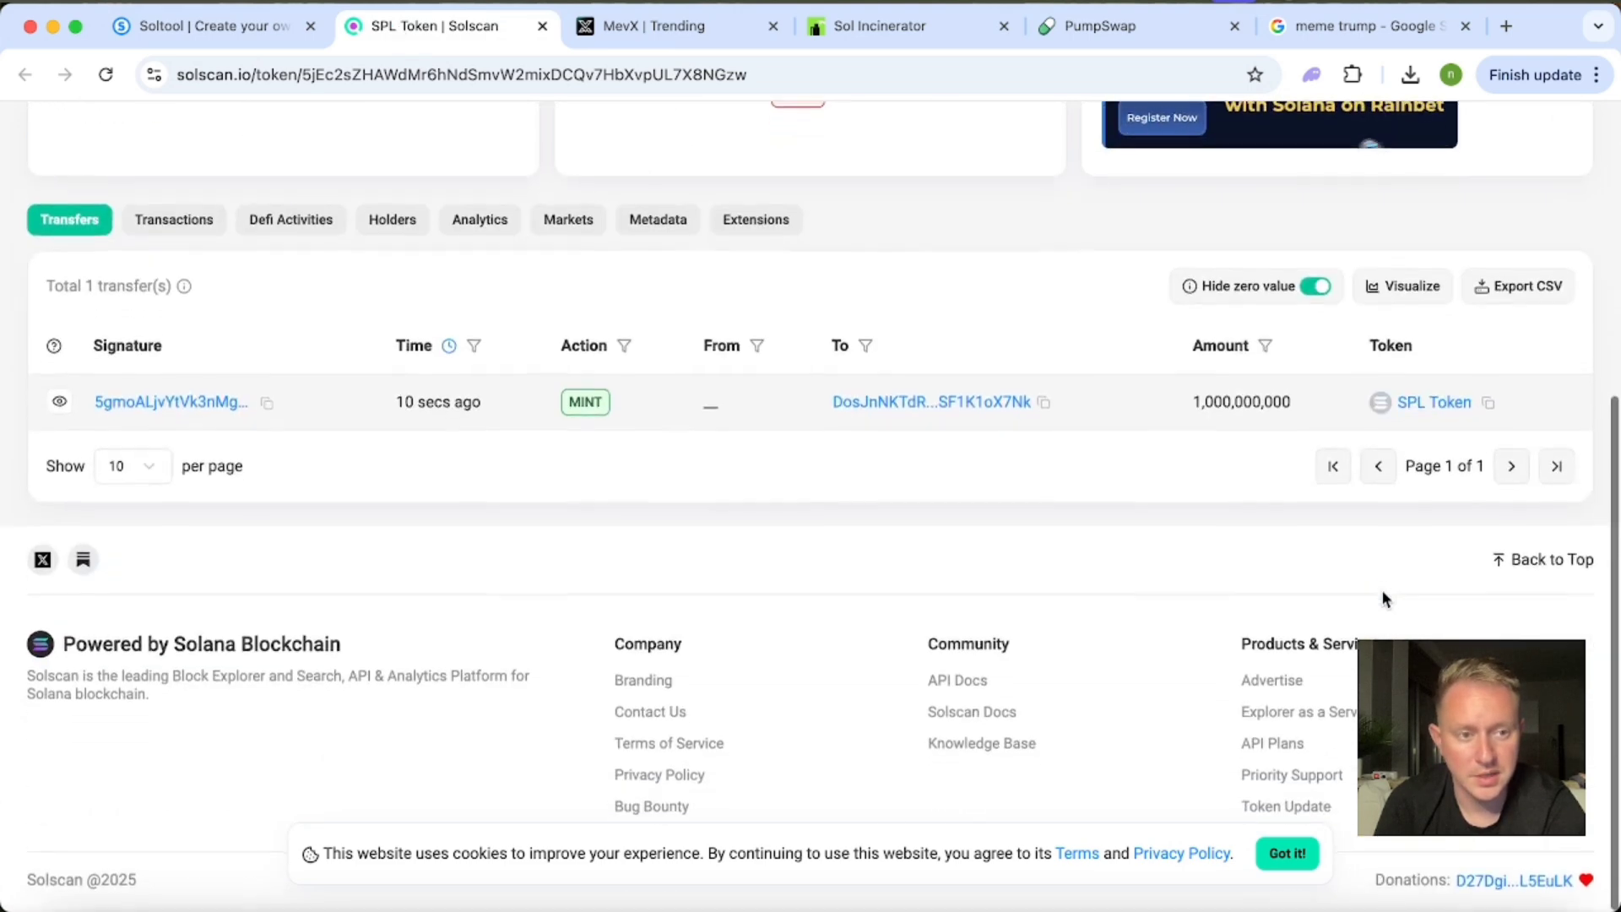
click(1489, 403)
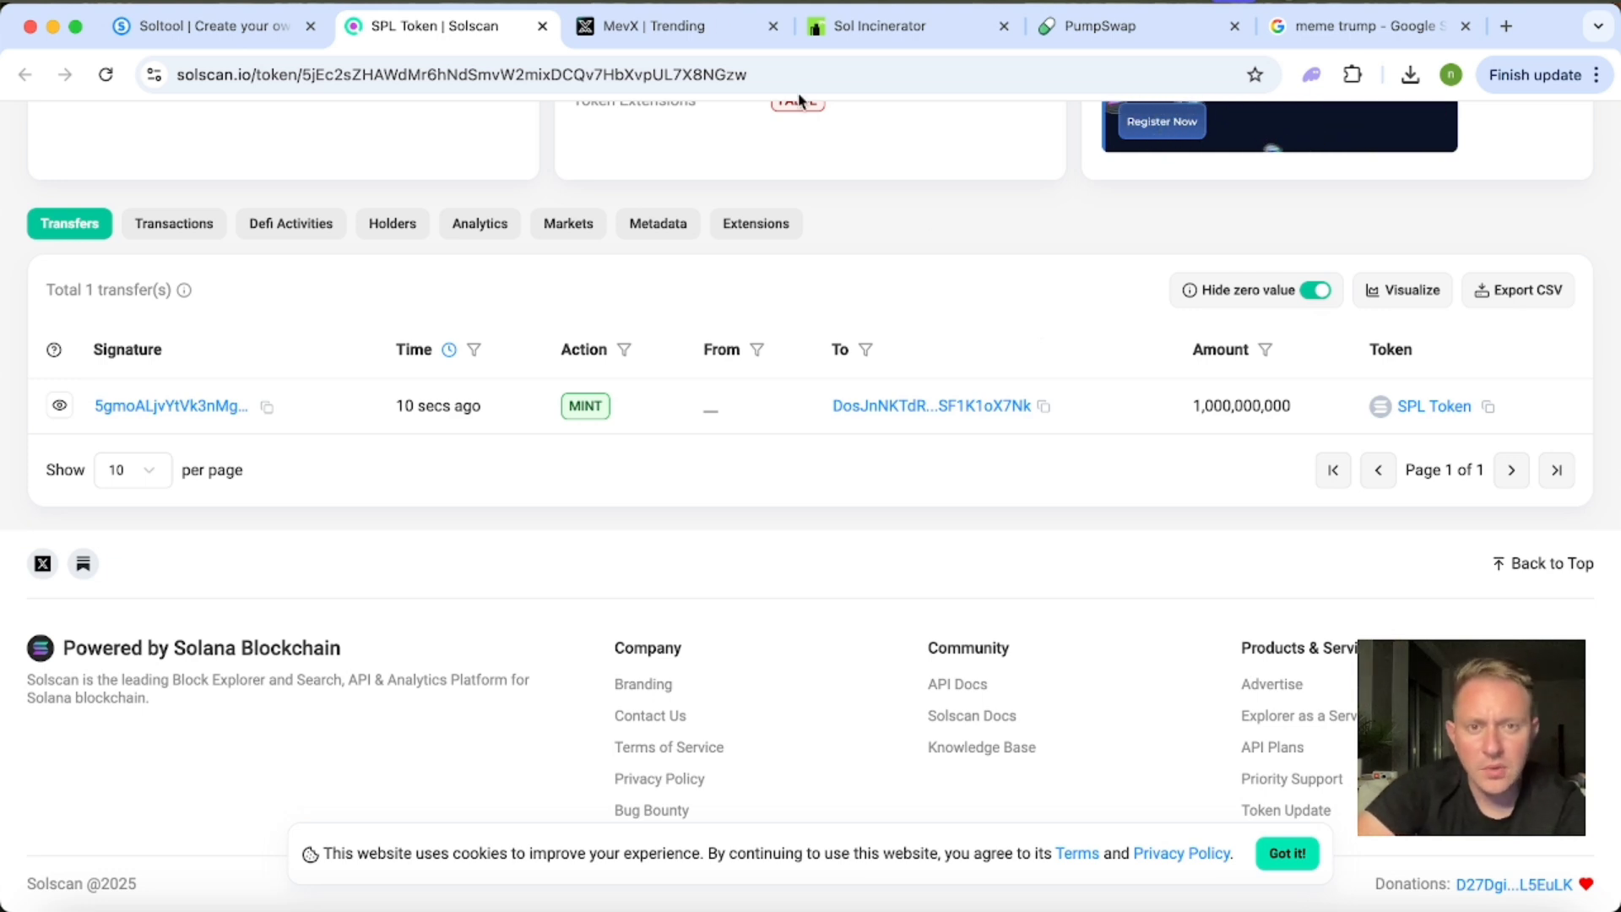
Switch to PumpSwap, connect the Phantom wallet, and dismiss the account dialog.
click(1115, 24)
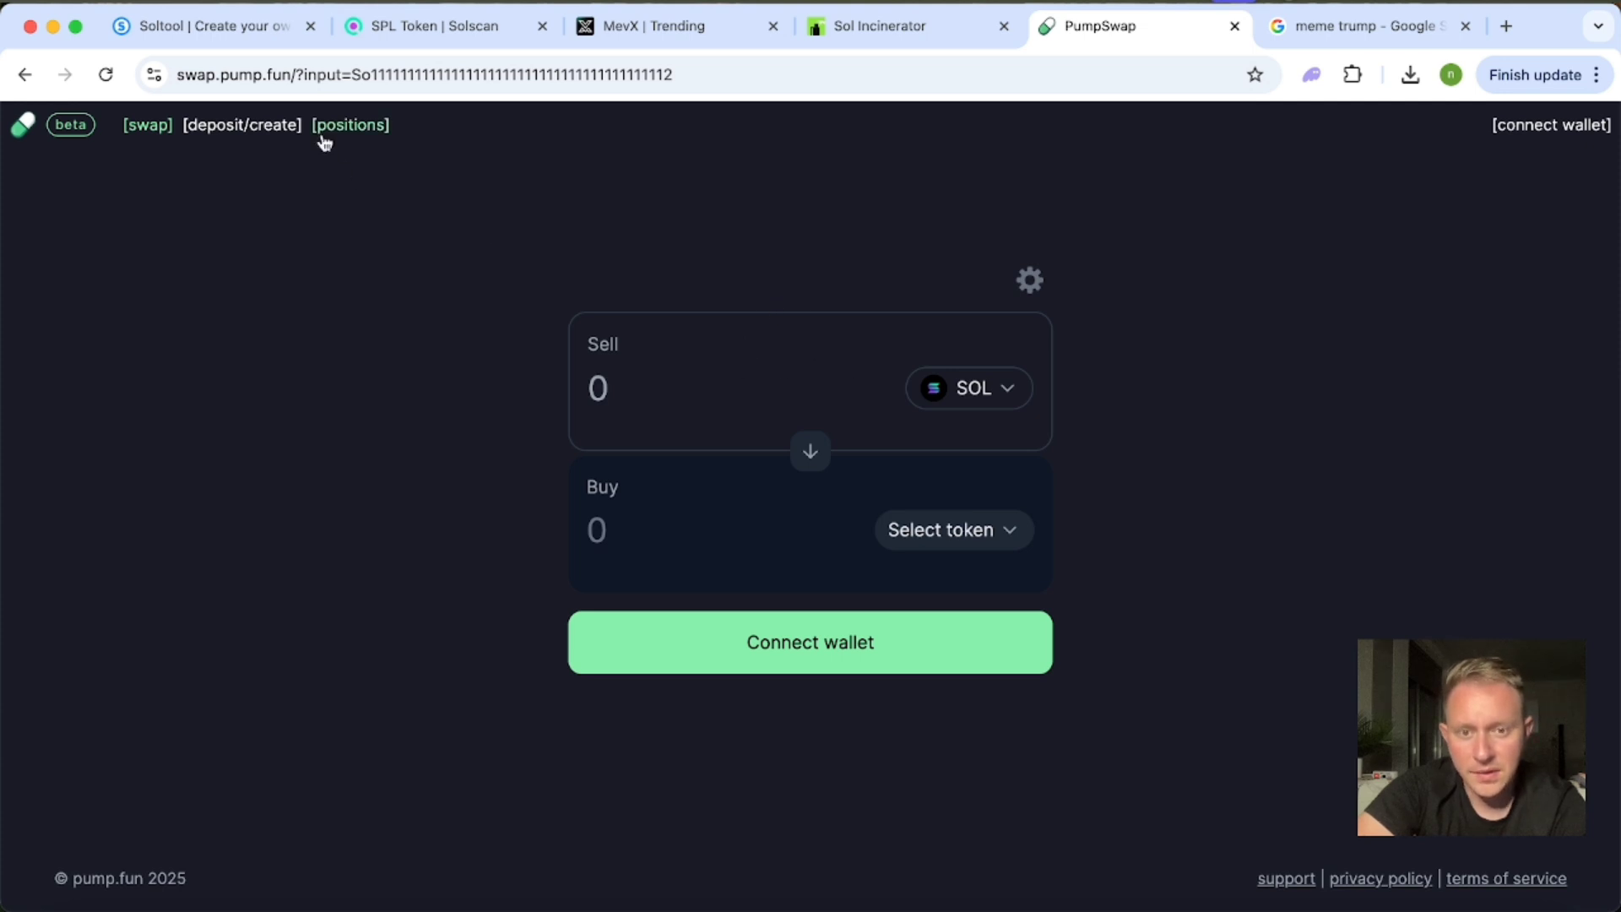
click(1536, 127)
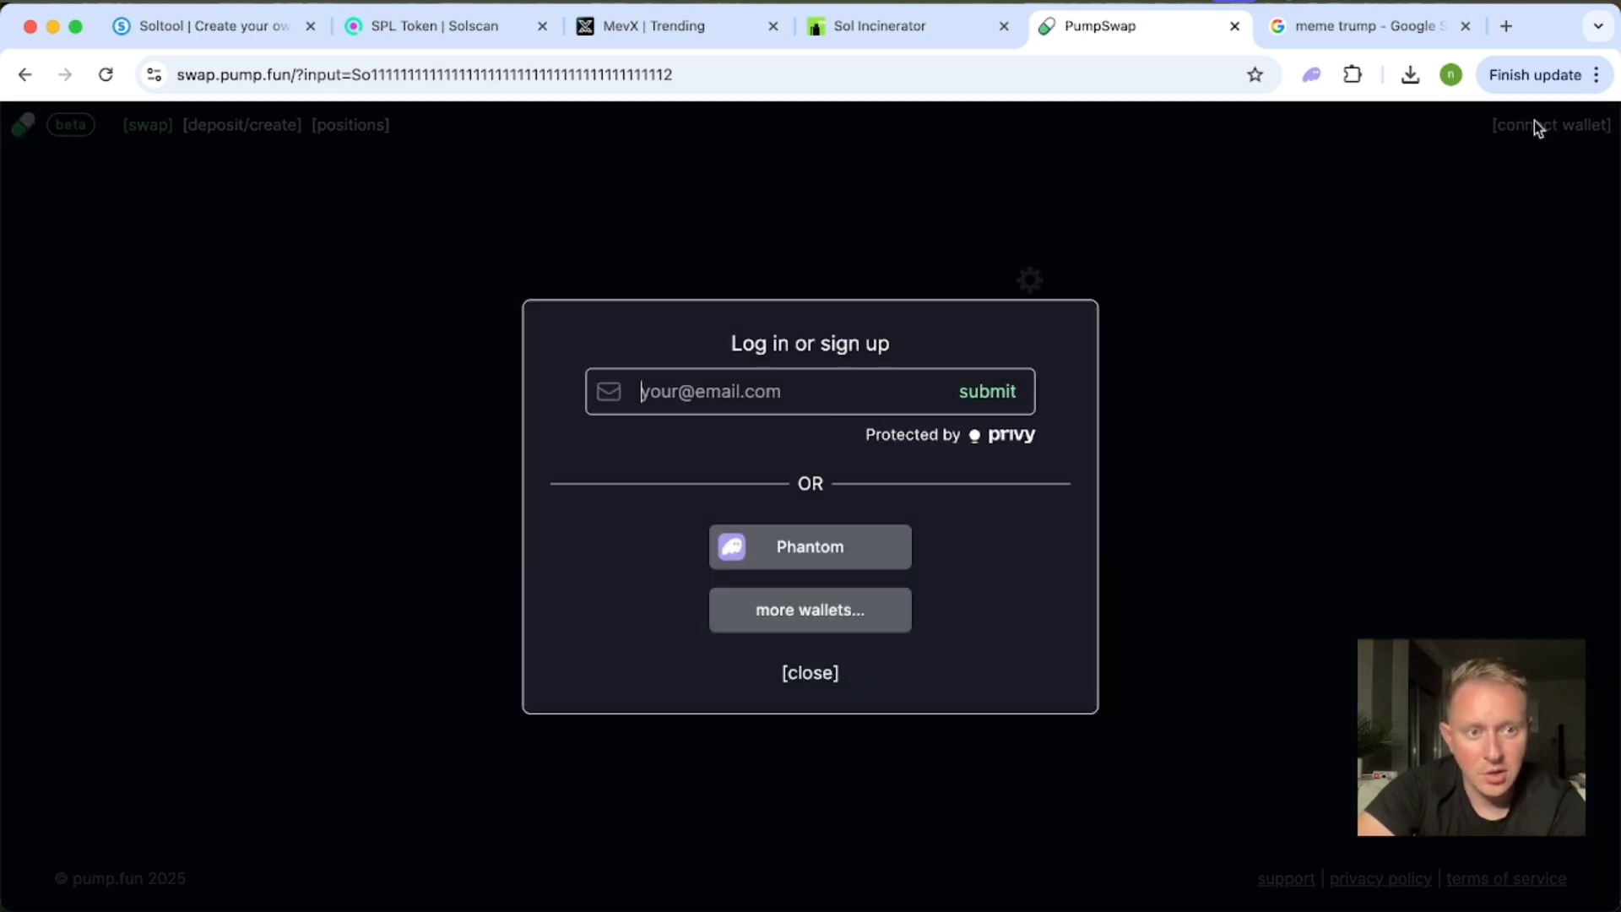
click(817, 553)
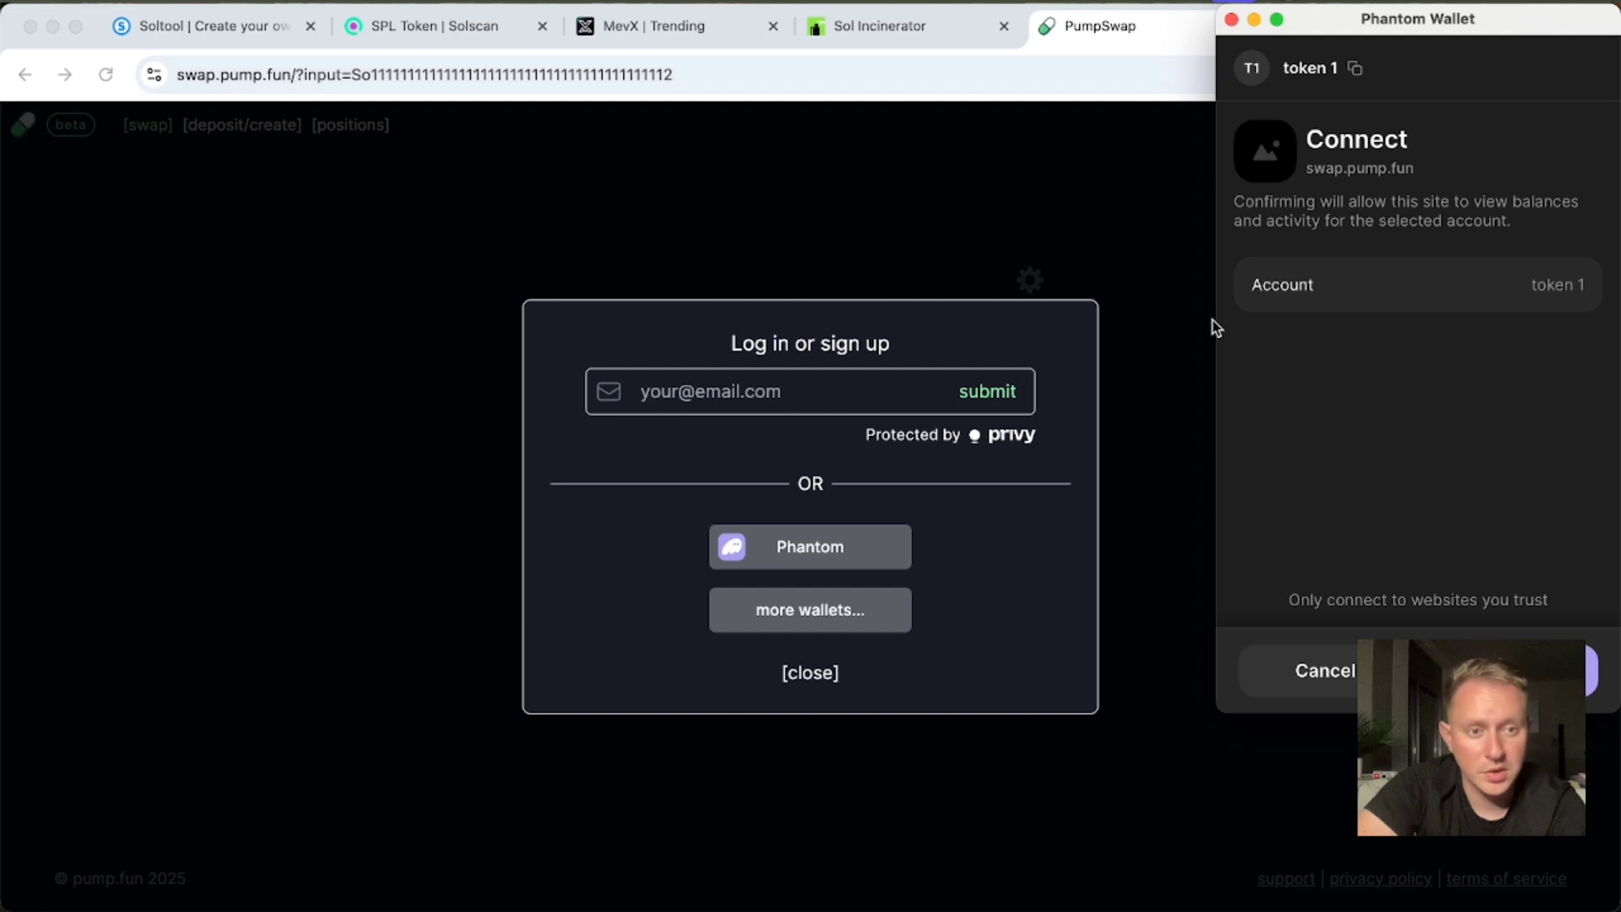
click(1570, 670)
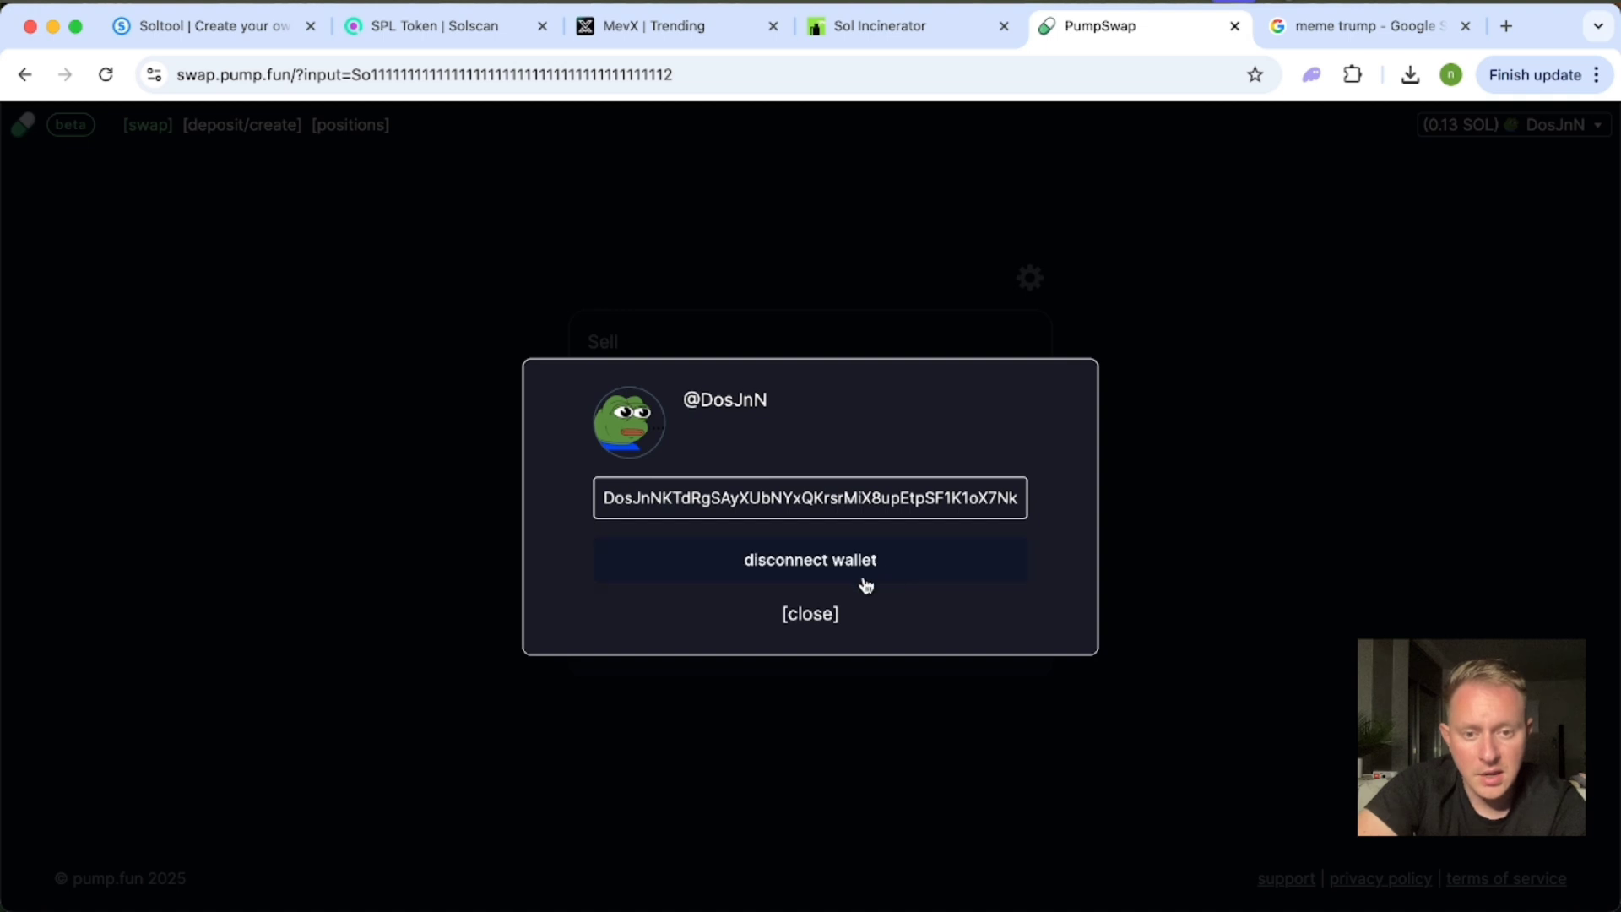
click(806, 615)
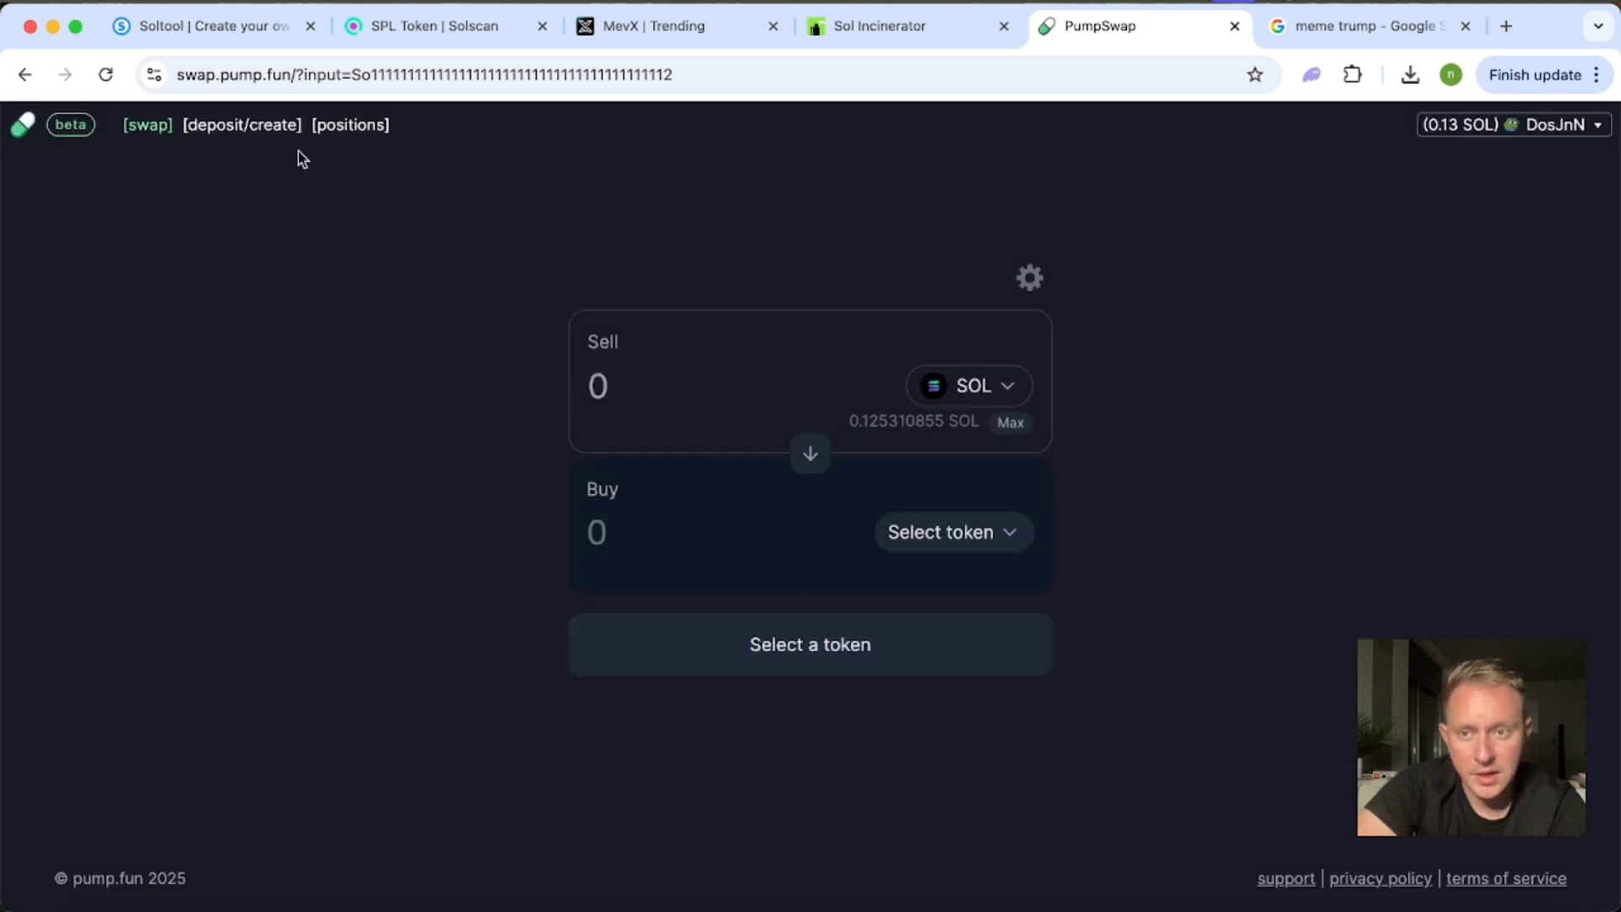
Set up a new PumpSwap pool pairing SOL with the TRUMP token, finding the token by its copied address.
click(237, 128)
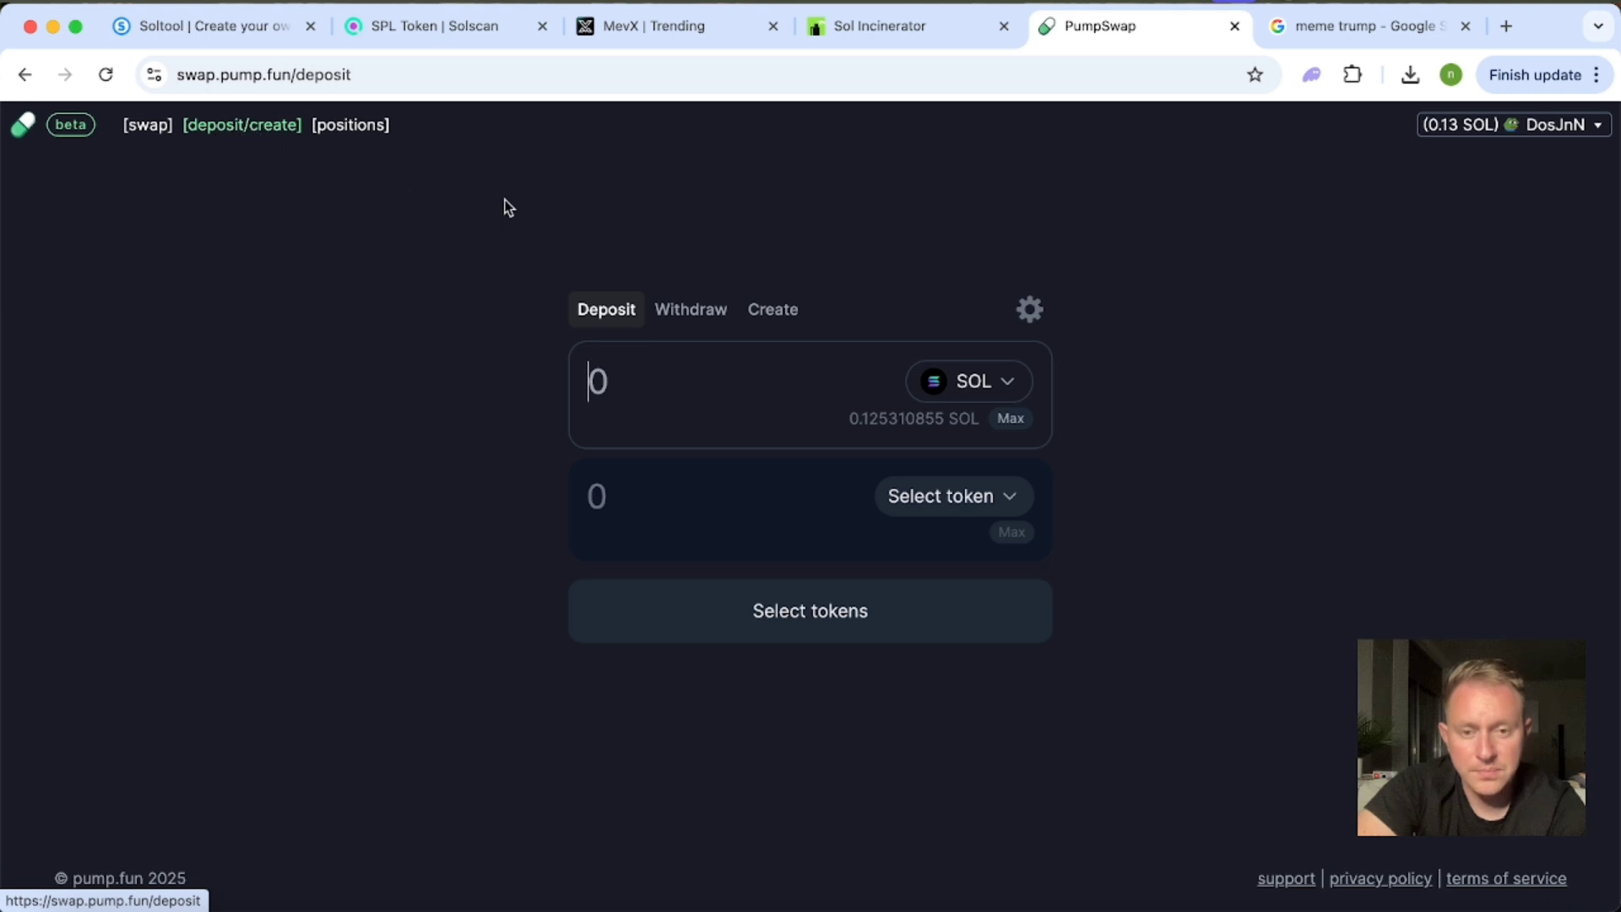
click(781, 315)
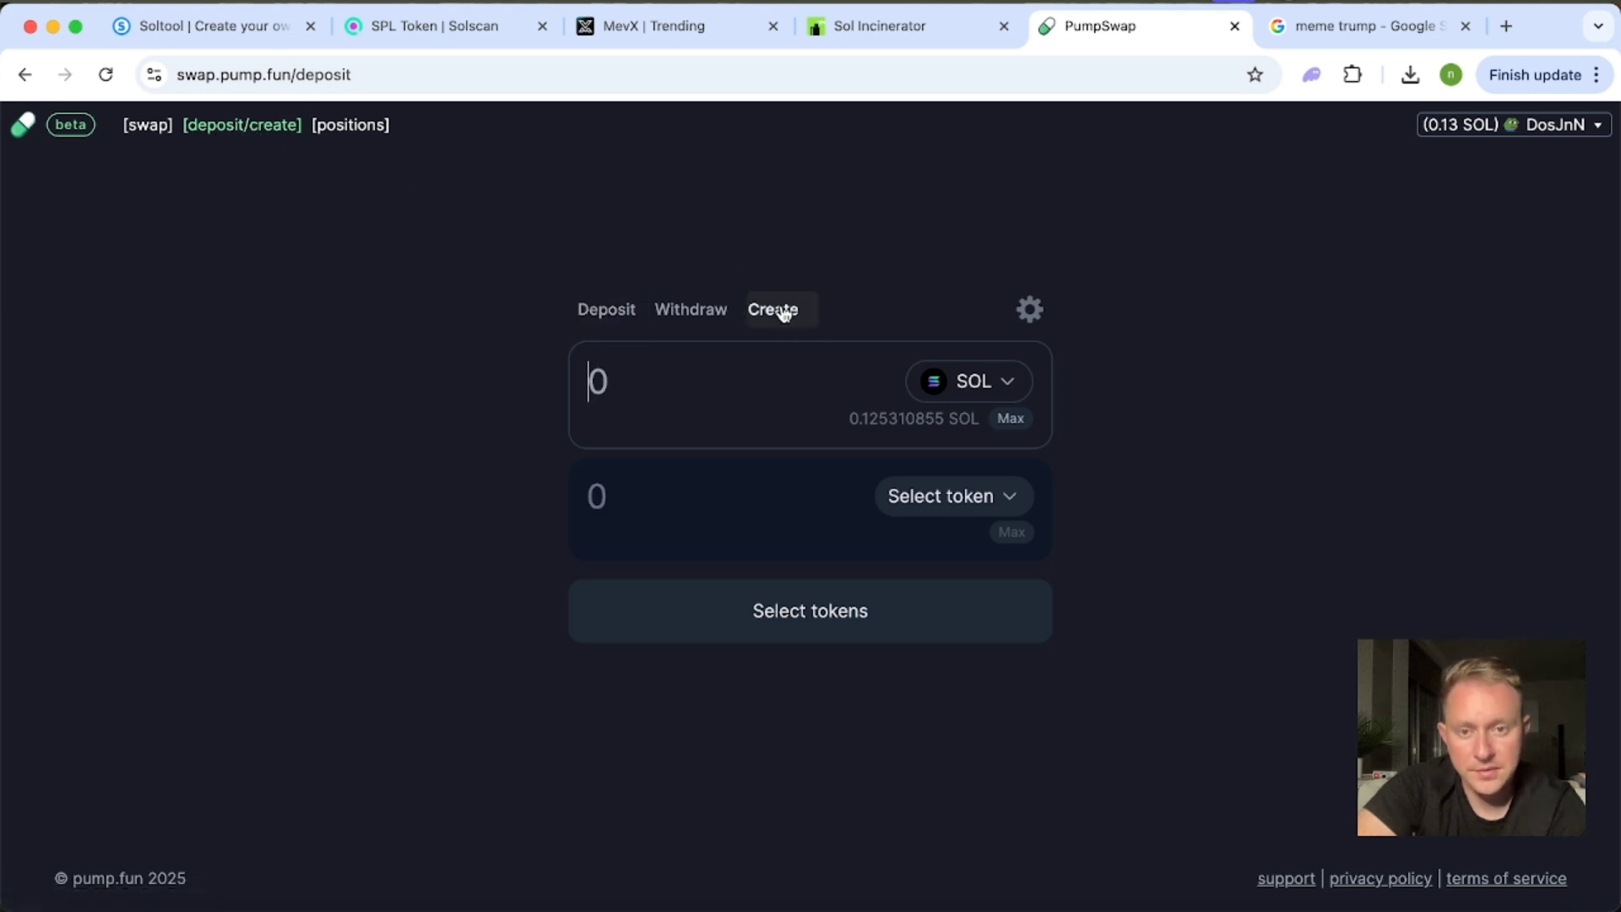
click(966, 500)
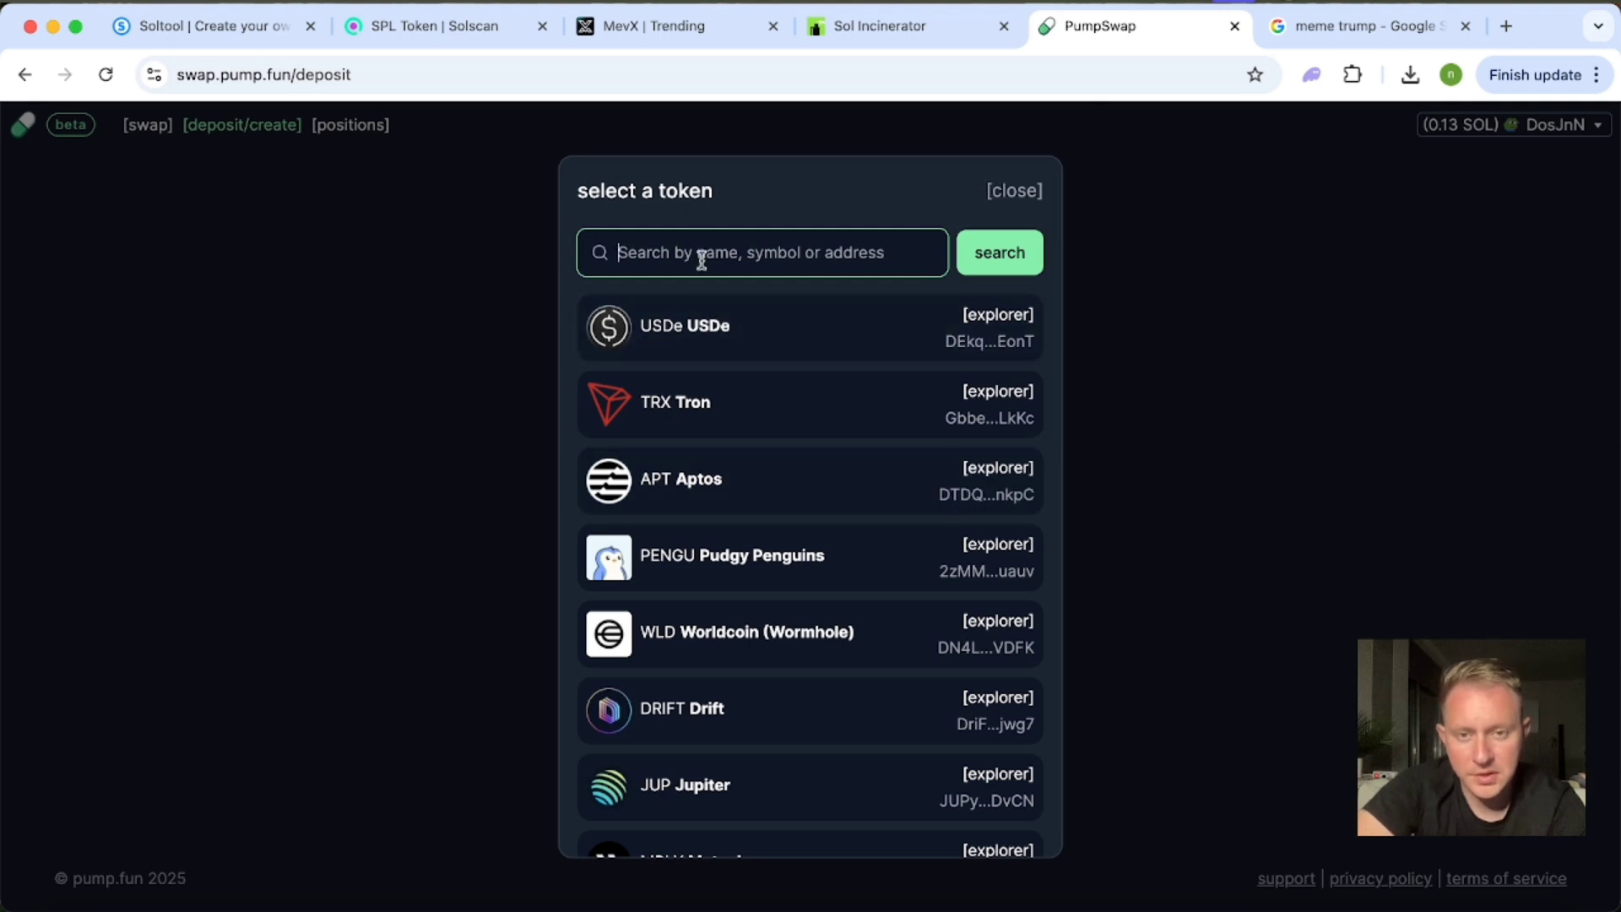
key(super+v)
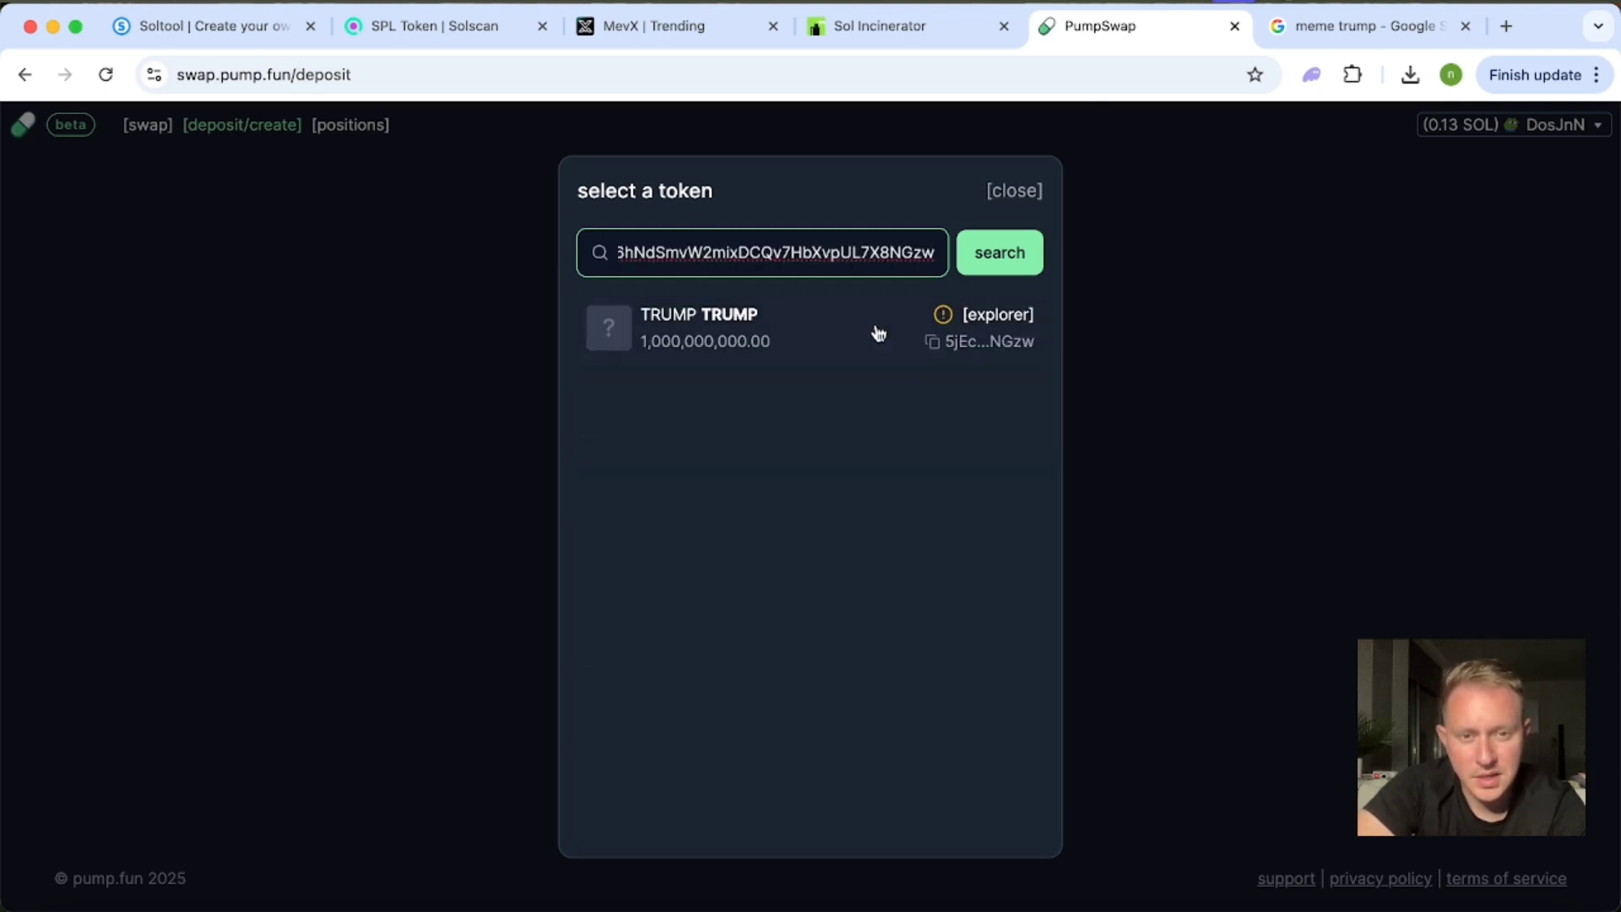
click(862, 329)
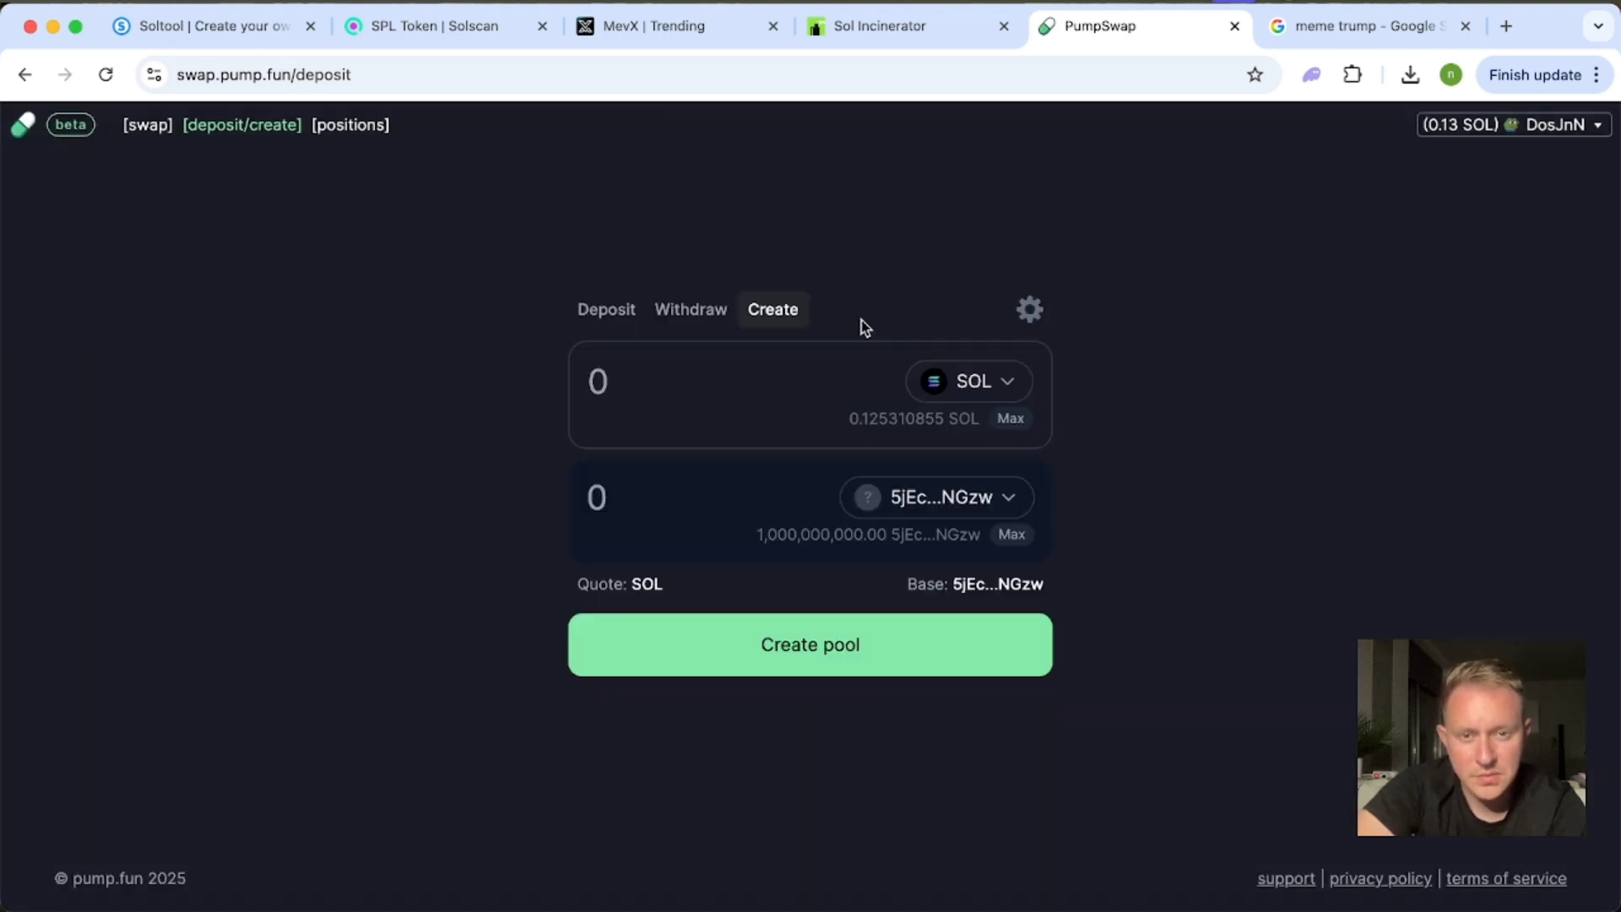
Look through the Phantom wallet's token list for the TRUMP token and its balance.
click(1311, 74)
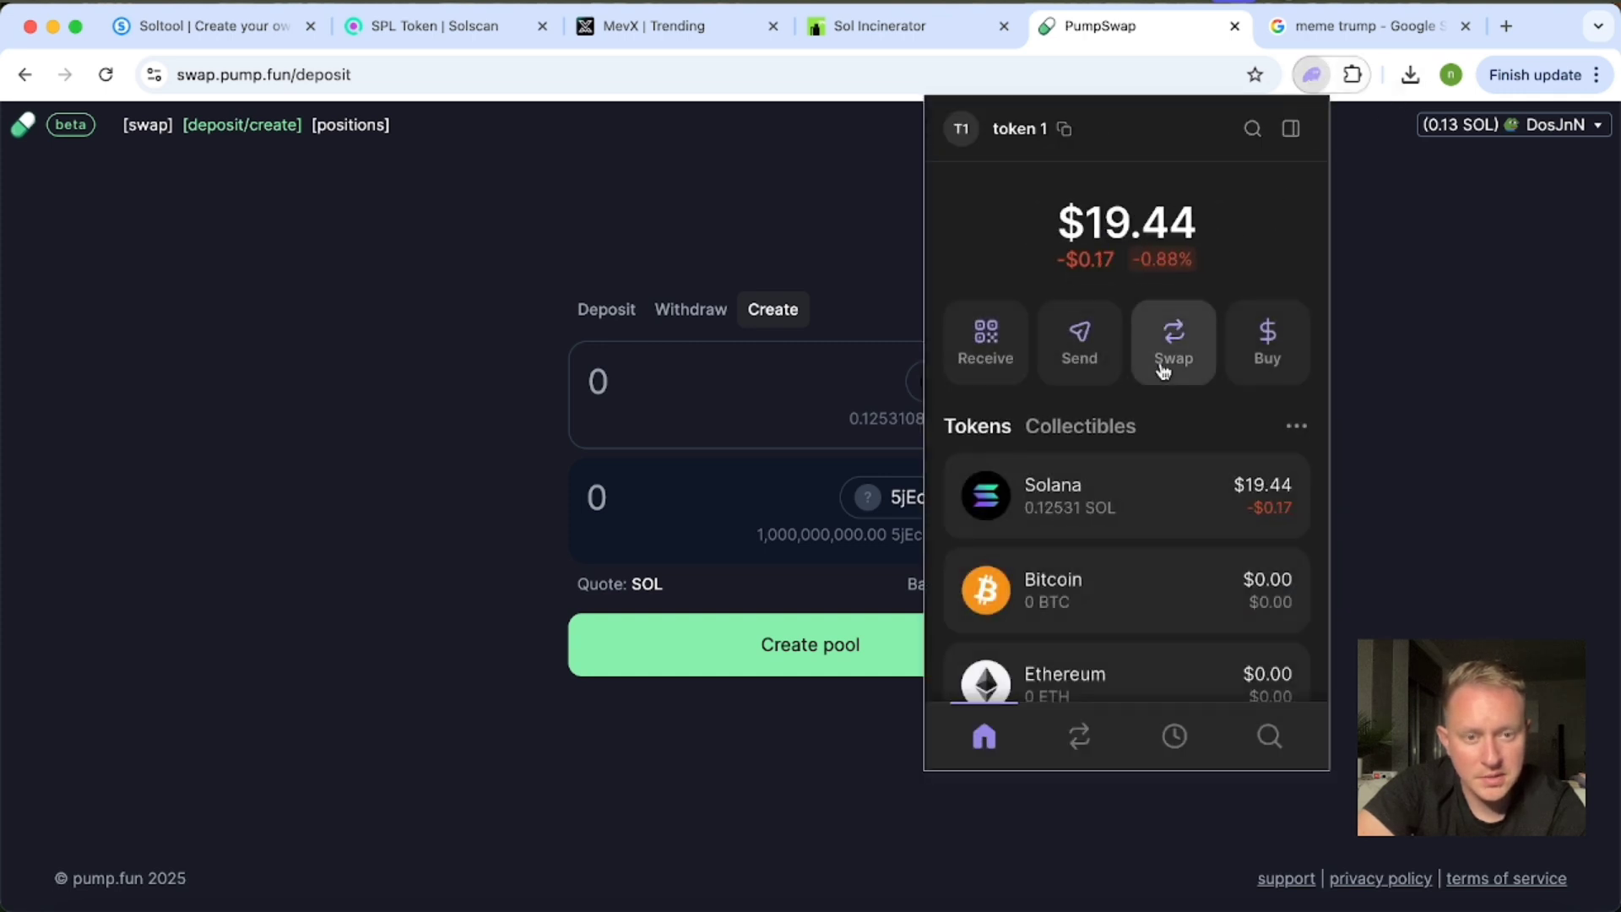
scroll(1163, 371, down, 2)
scroll(1159, 369, down, 5)
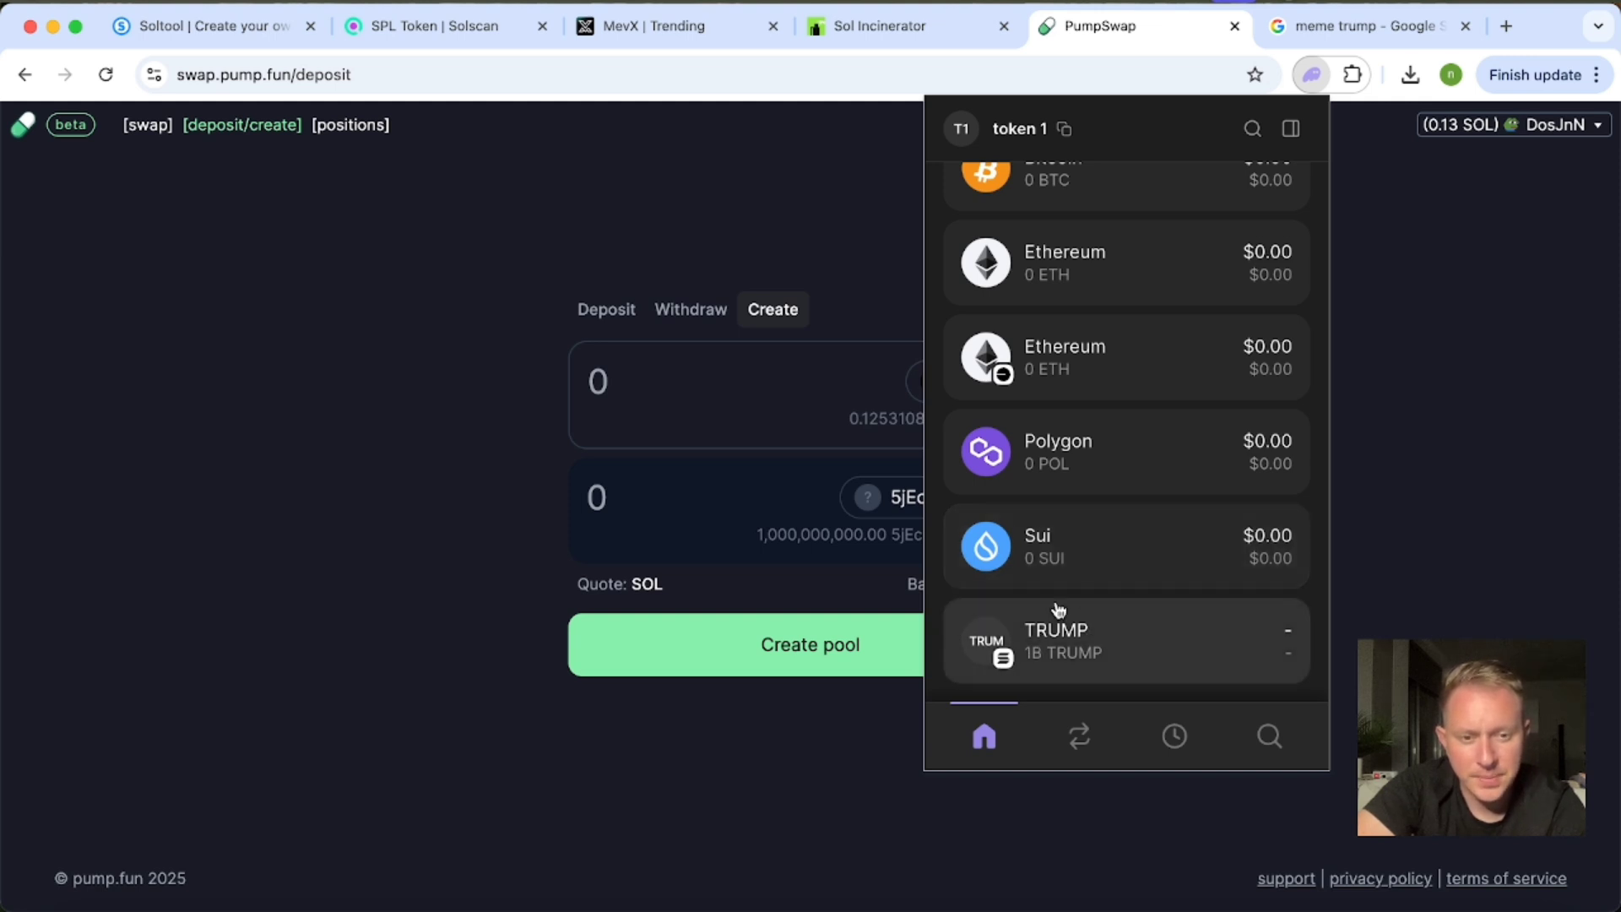
scroll(1085, 597, up, 5)
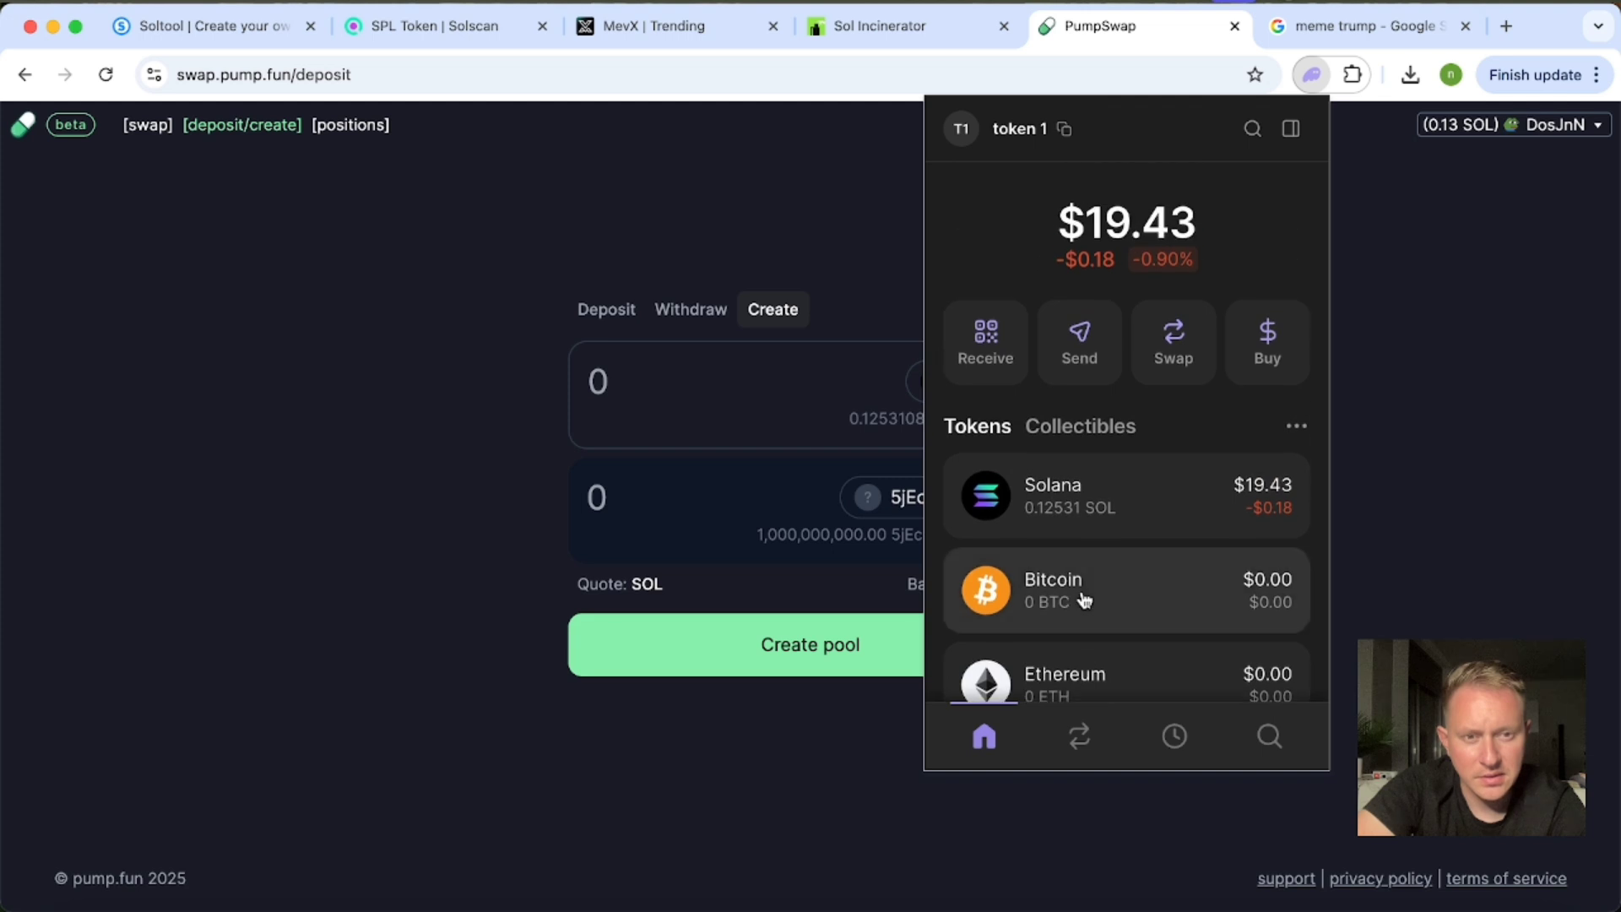
scroll(1085, 597, down, 5)
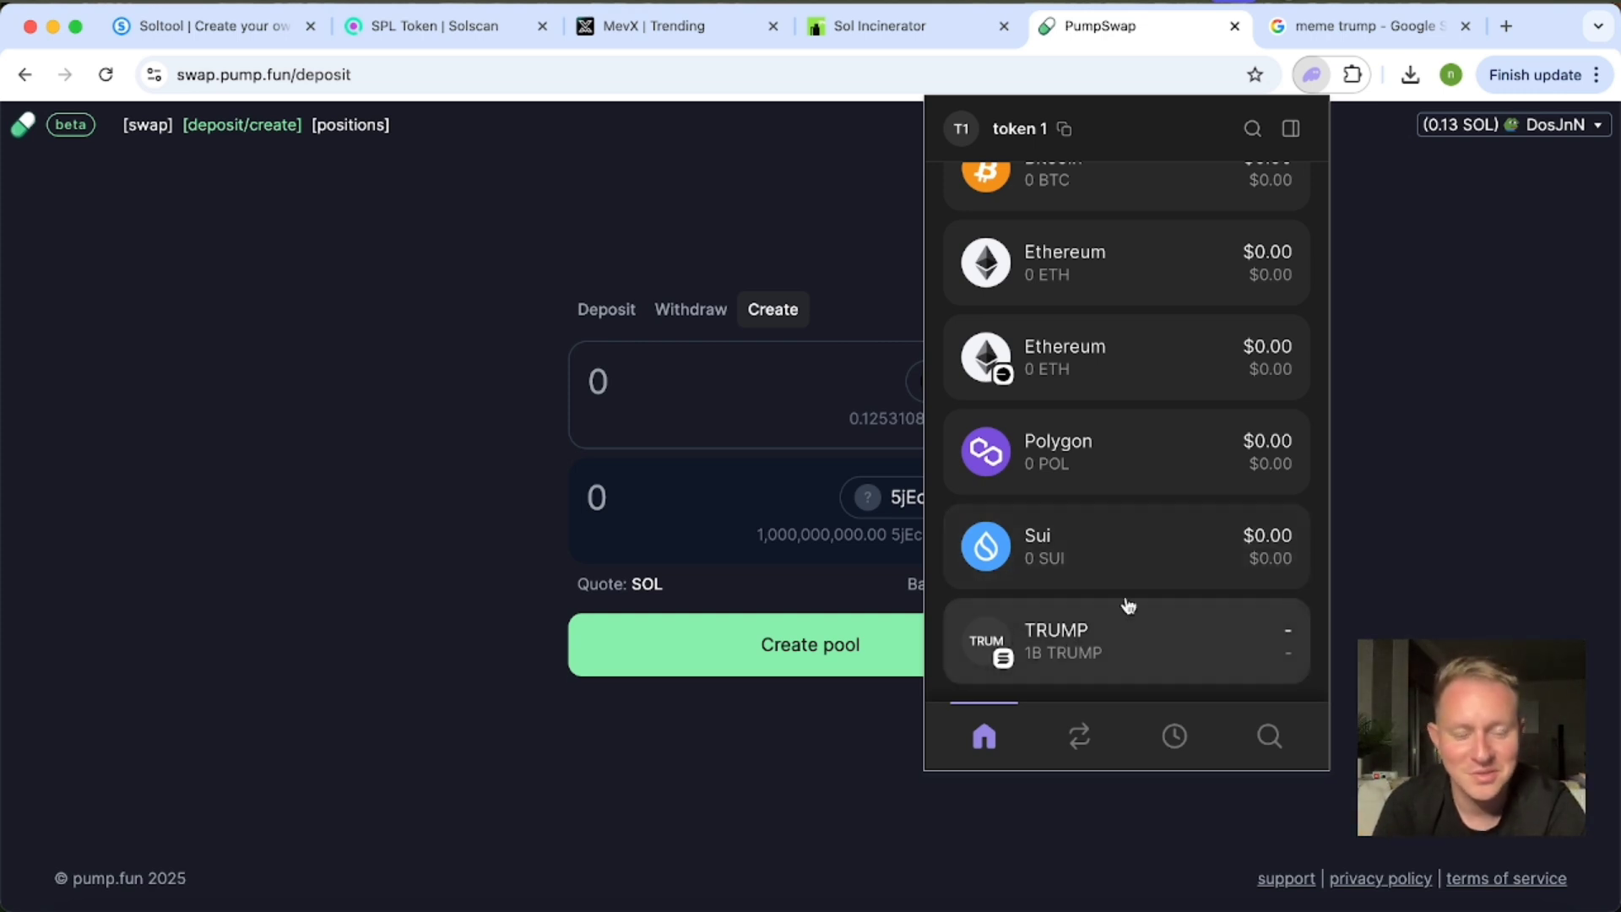
scroll(1071, 624, up, 2)
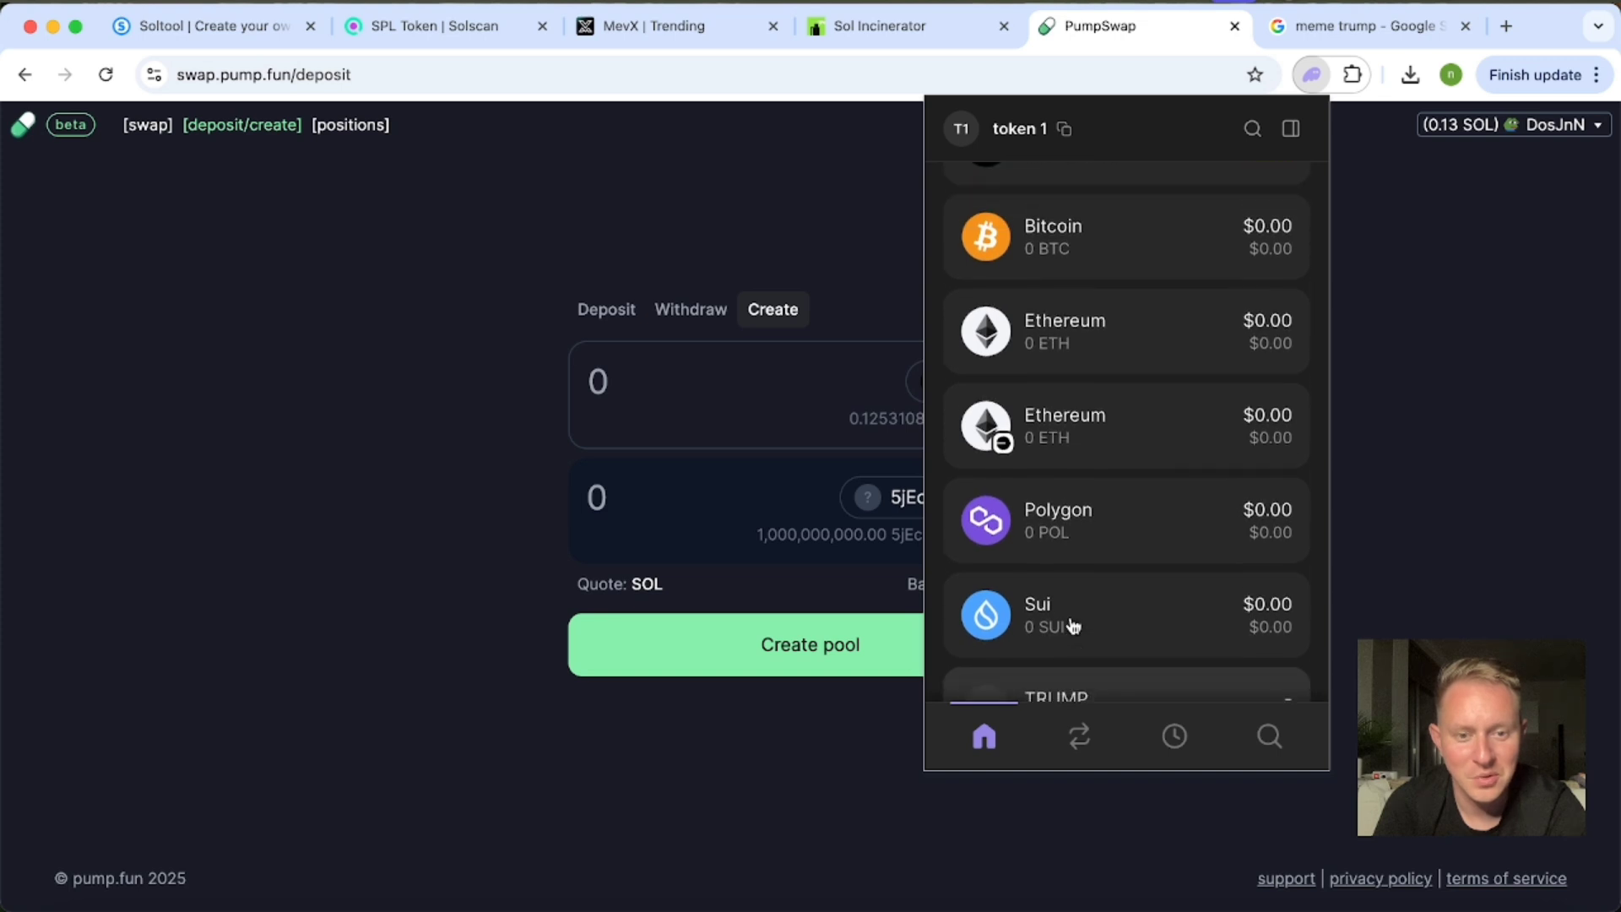
scroll(1071, 625, down, 2)
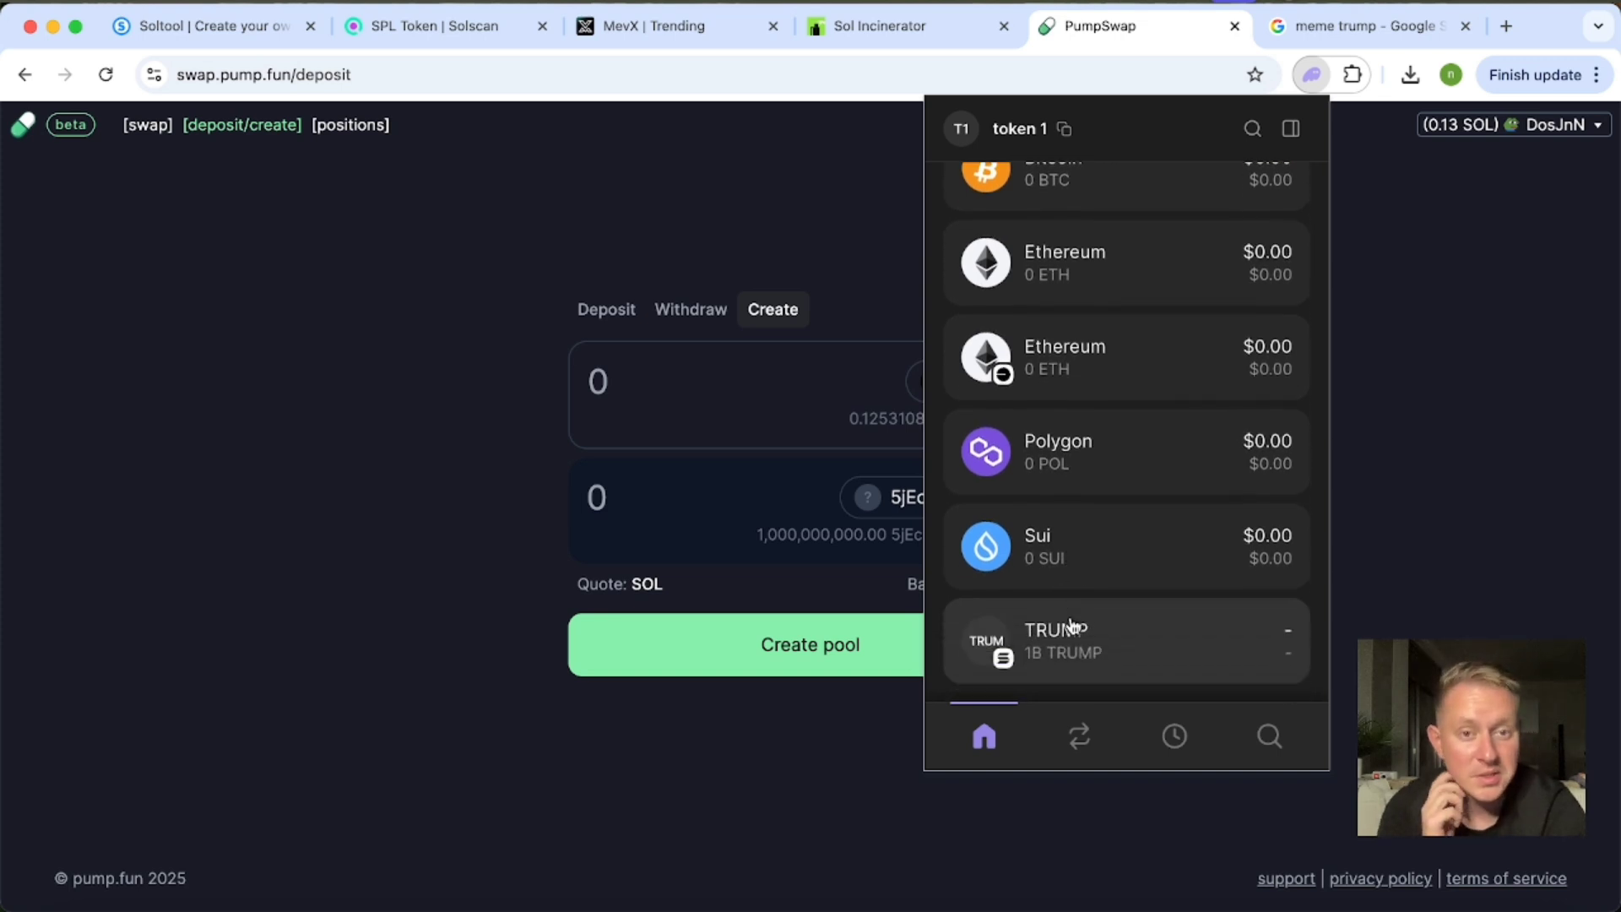
Open the TRUMP token's page on MevX by replacing a listed pair's URL address with the copied one, and check its logo.
click(644, 24)
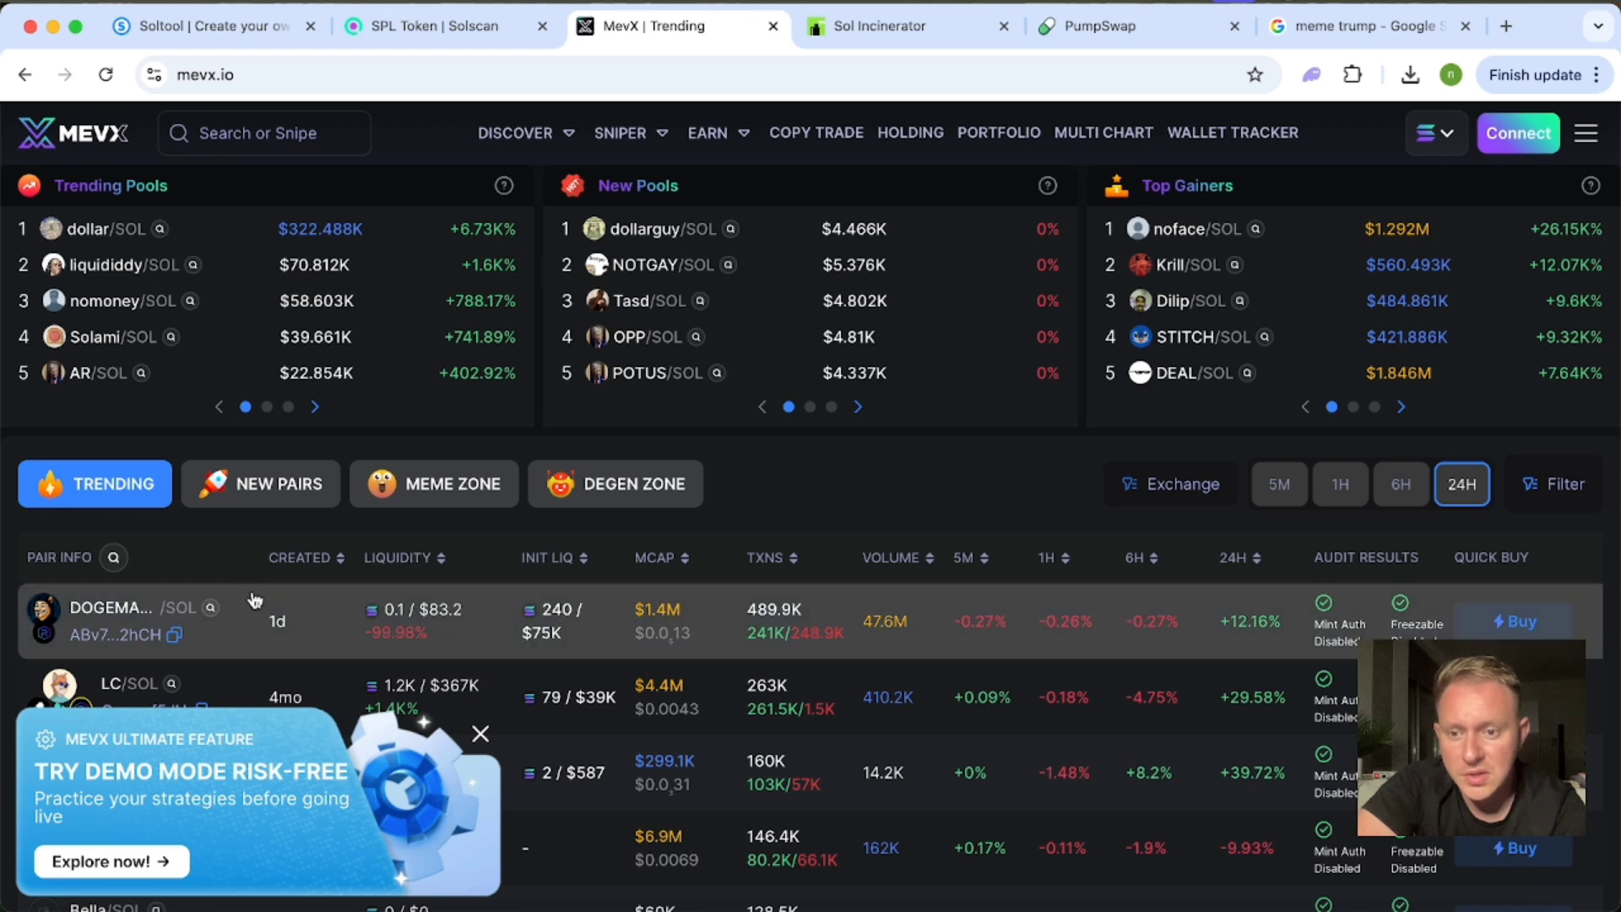
click(253, 622)
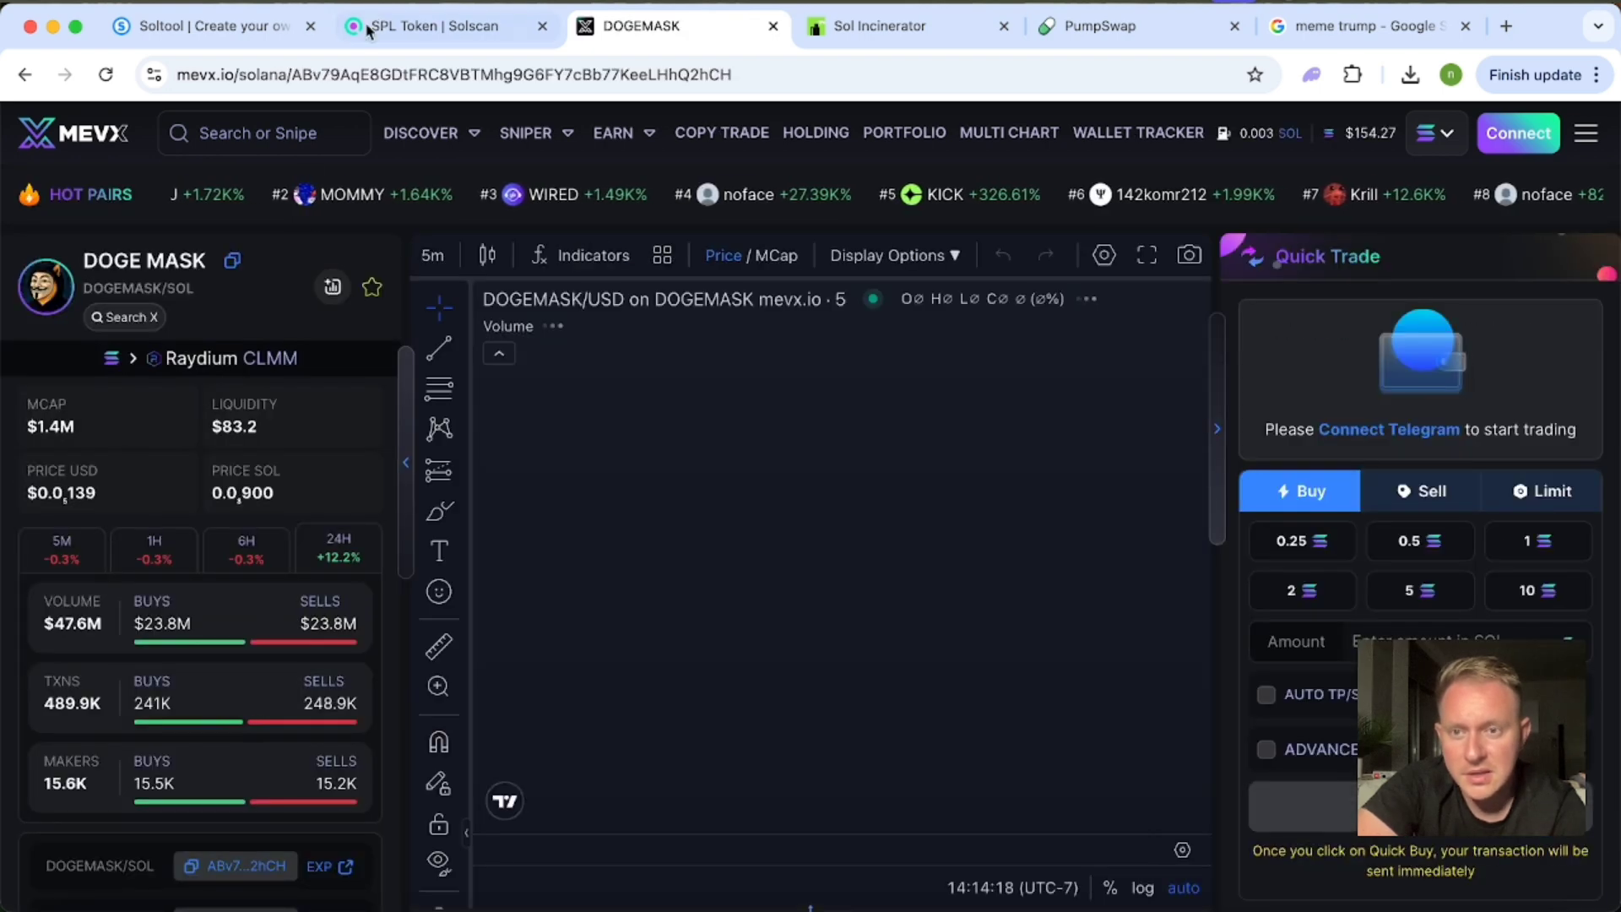
double_click(465, 74)
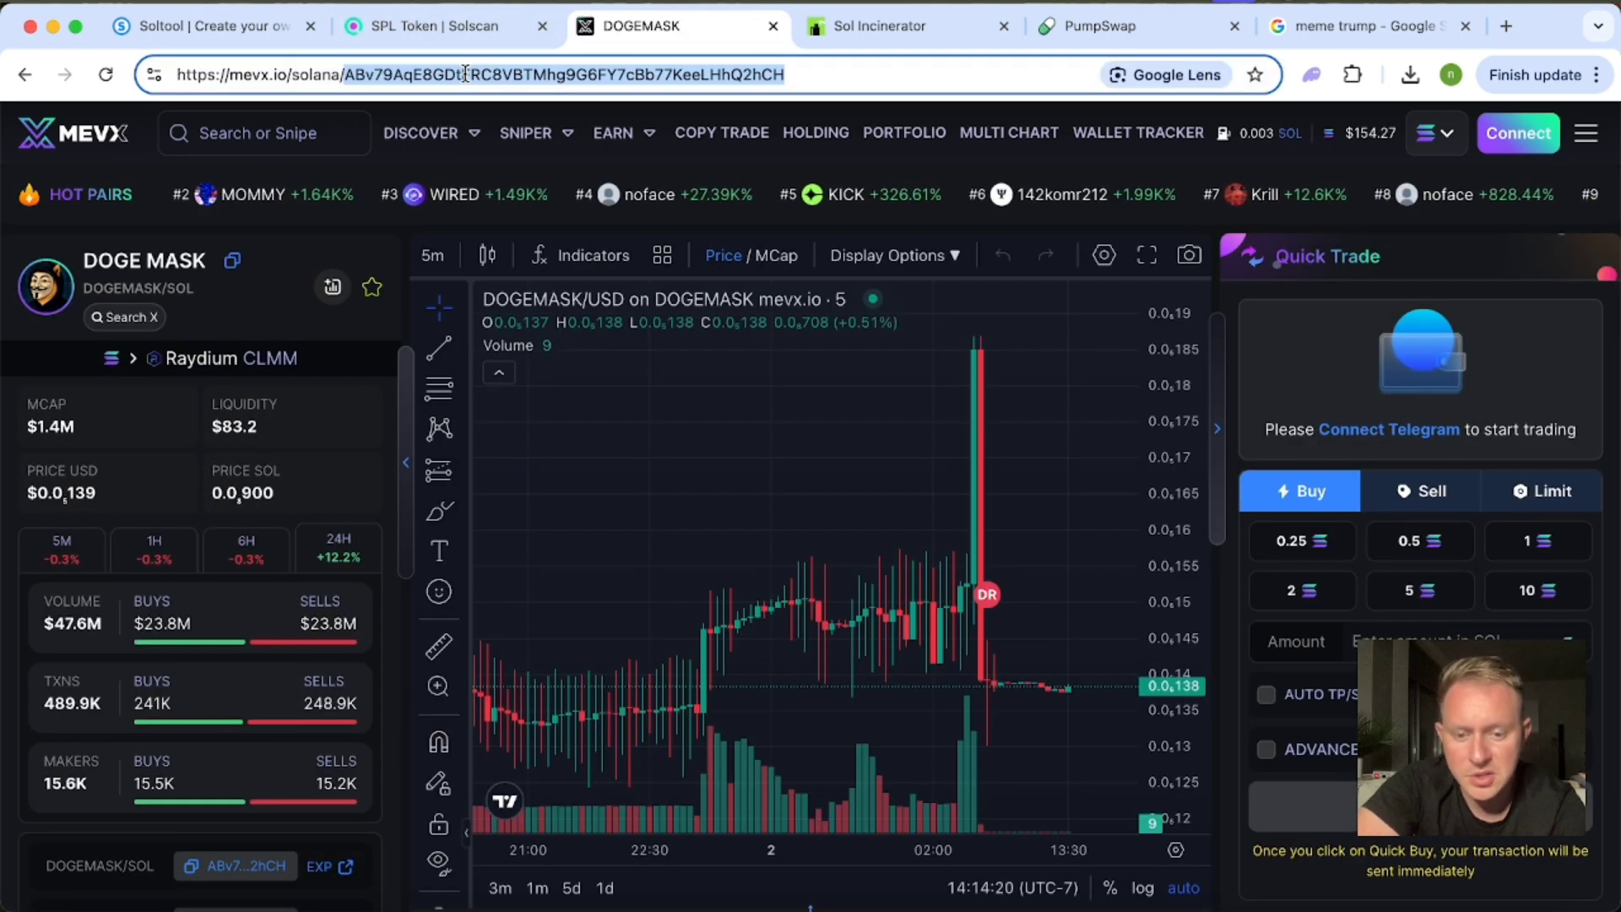
key(super+v)
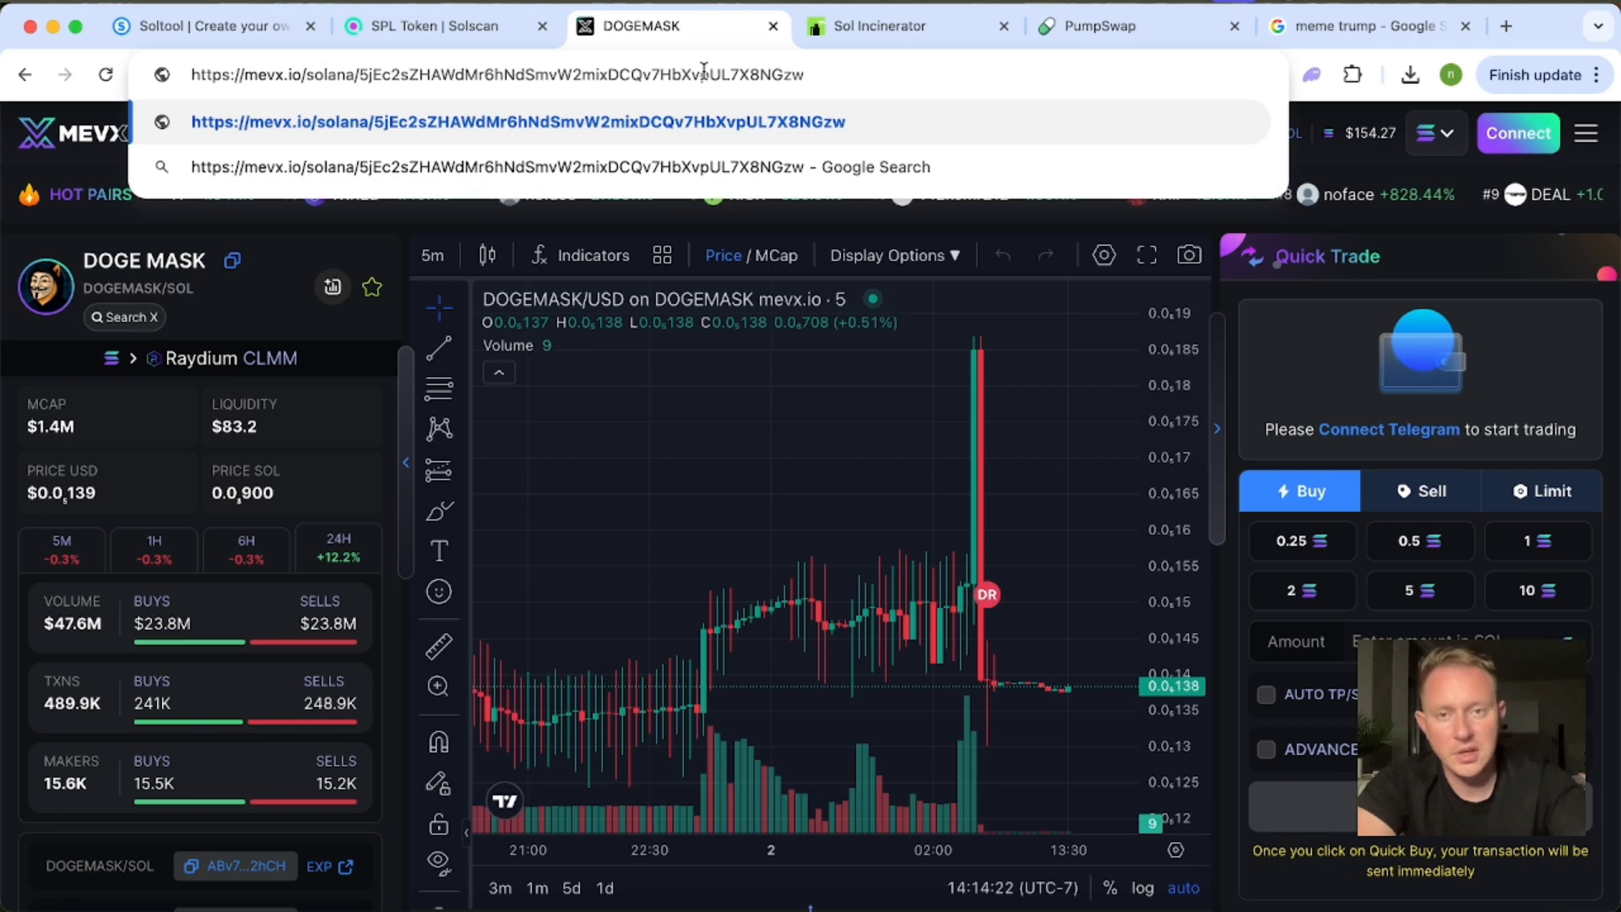
key(Return)
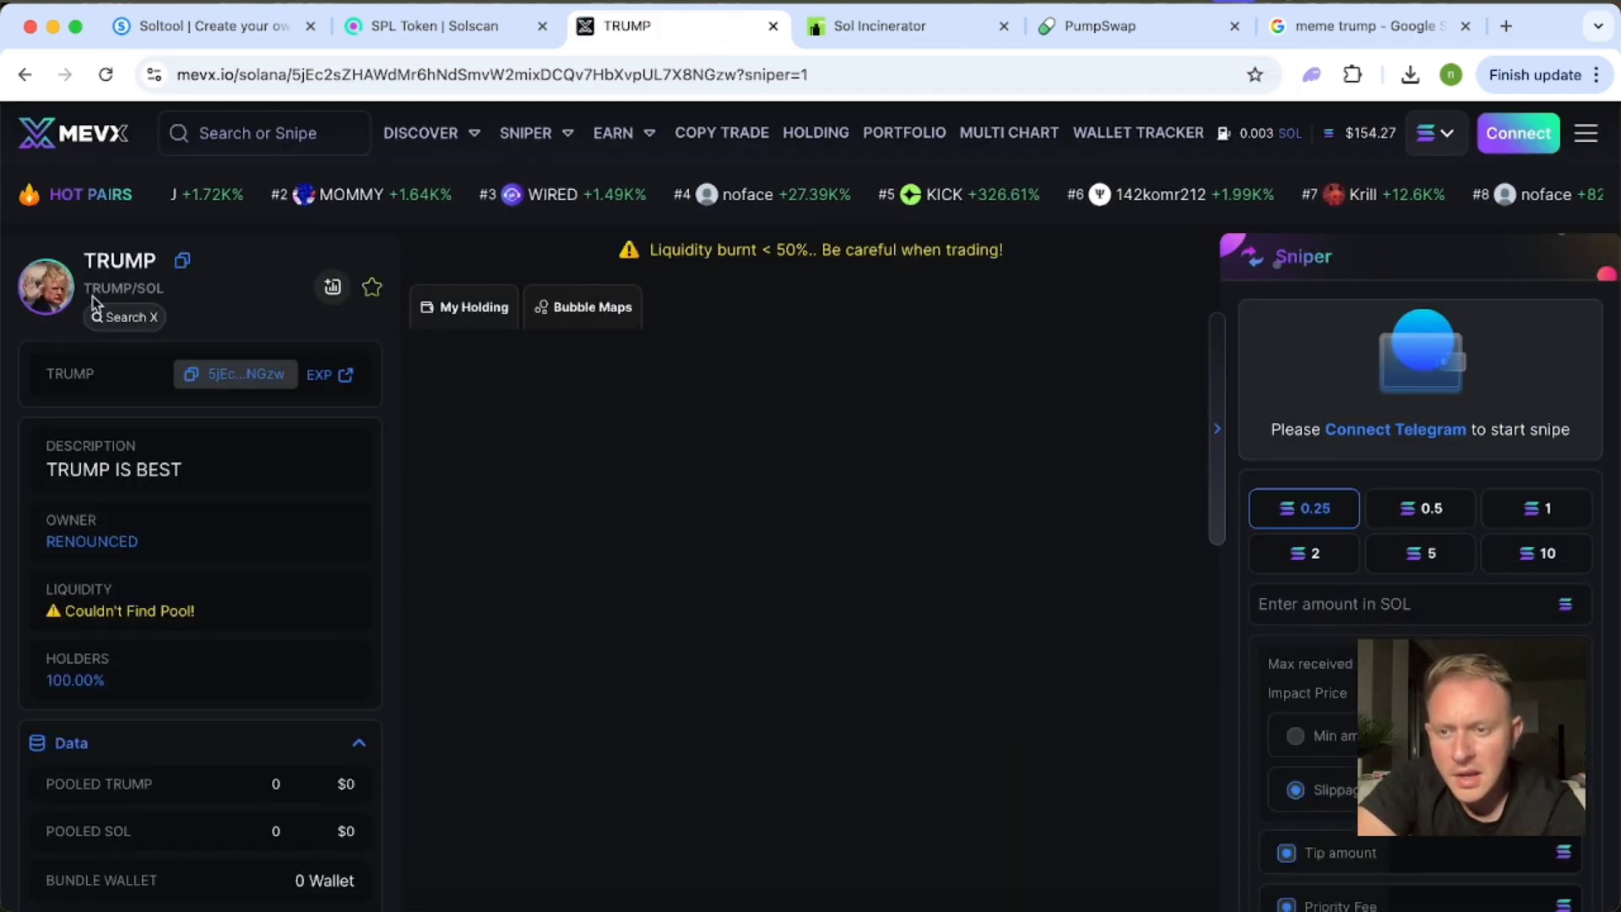
click(46, 295)
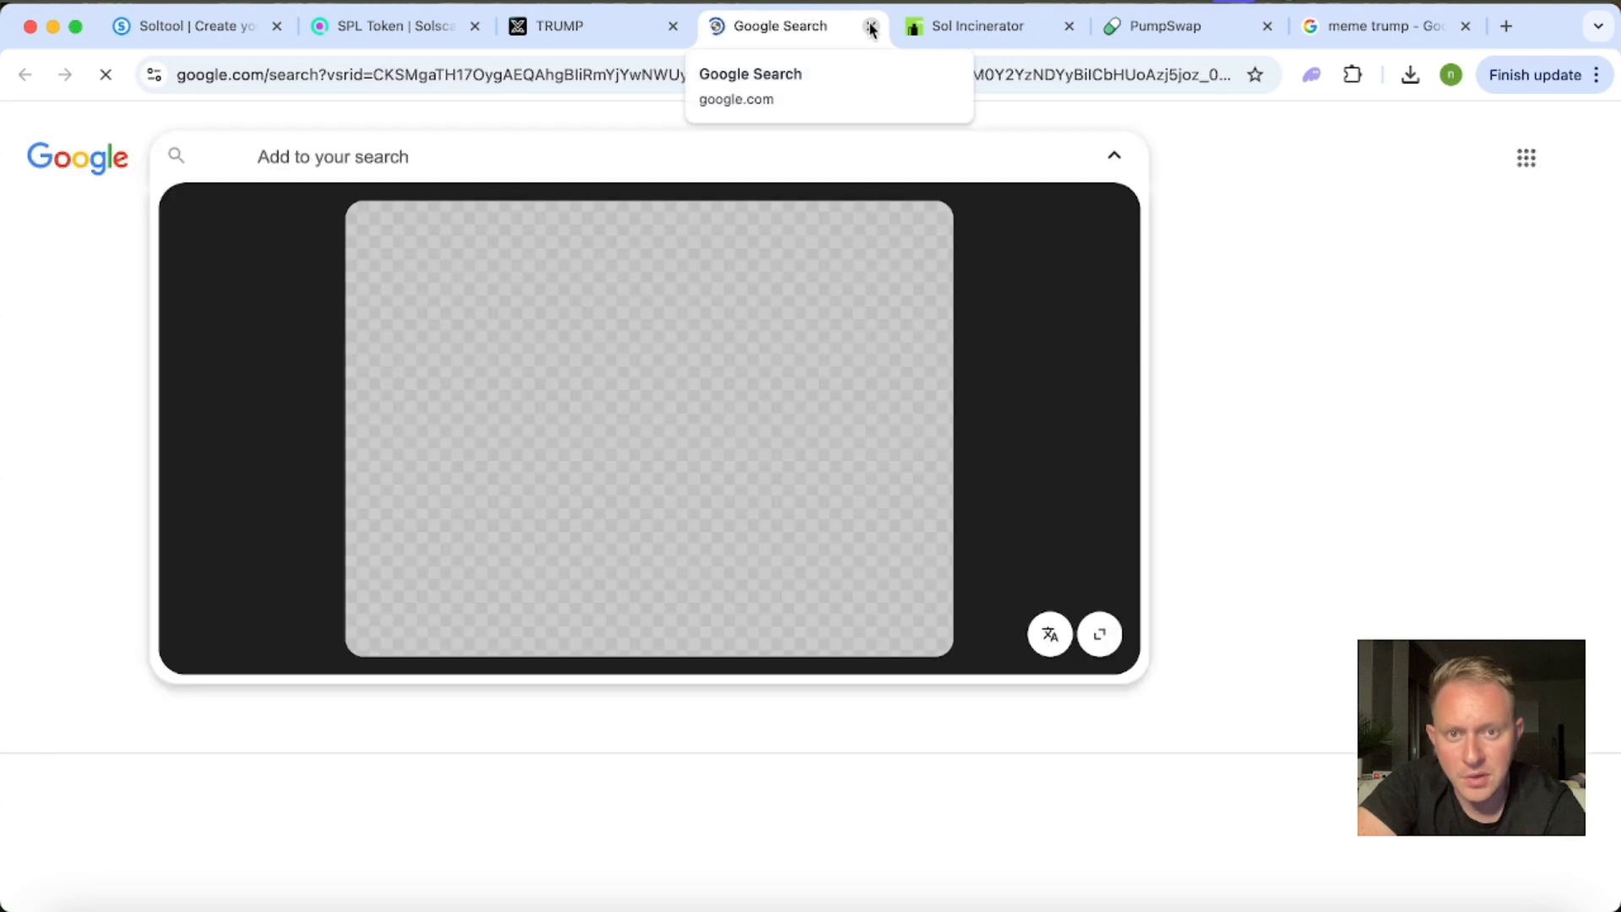
click(871, 26)
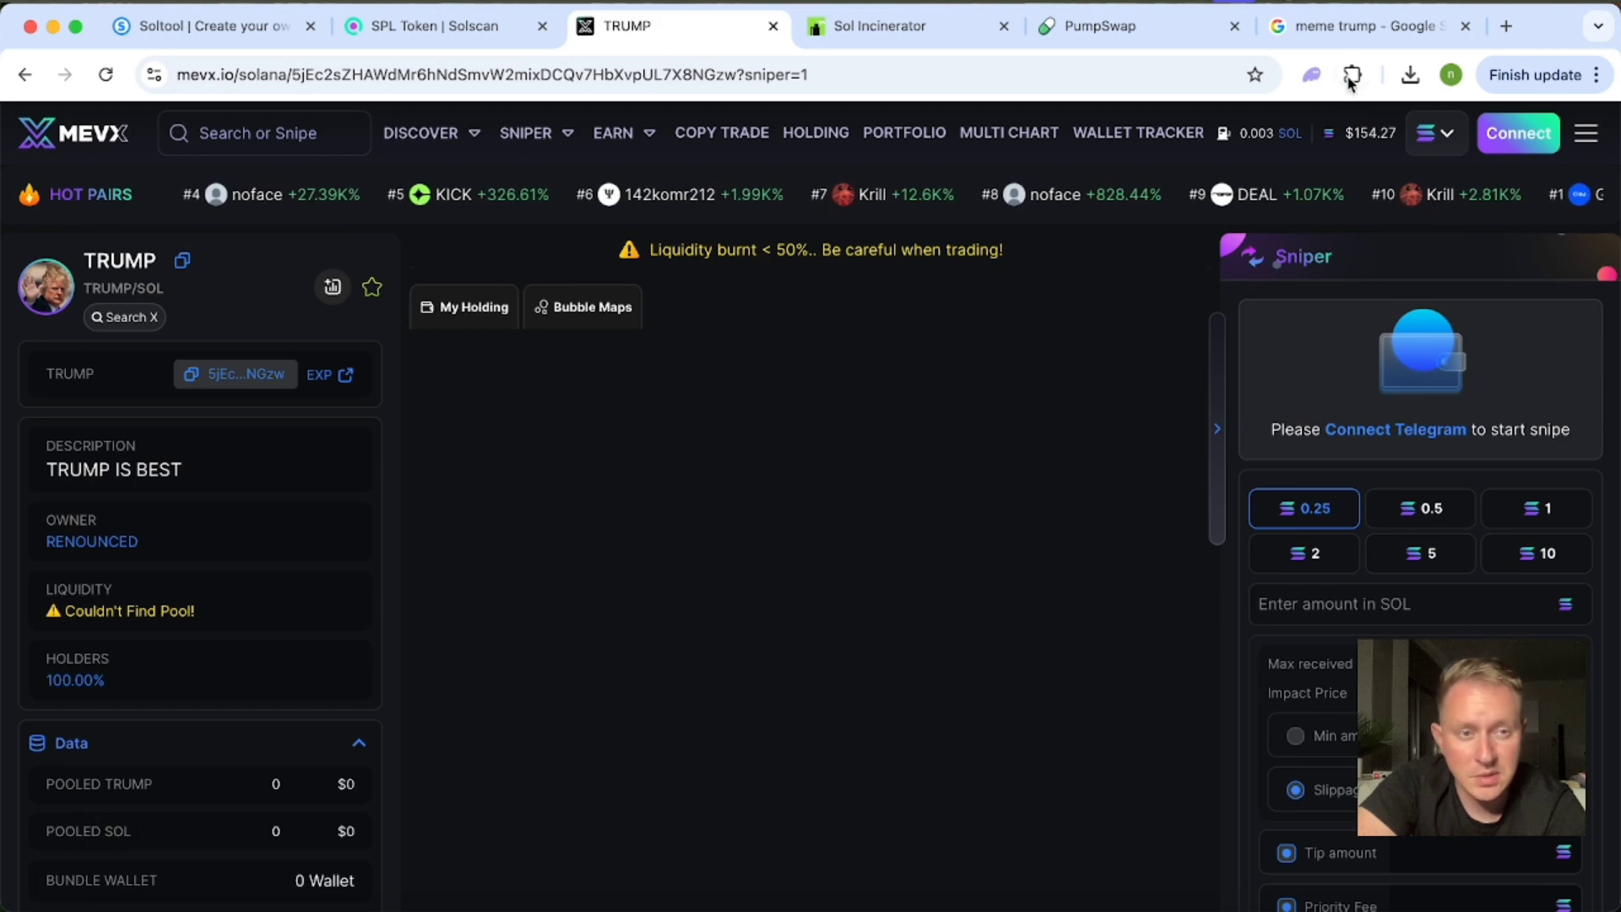
Check the TRUMP entry in the Phantom wallet again and close the wallet.
click(1310, 75)
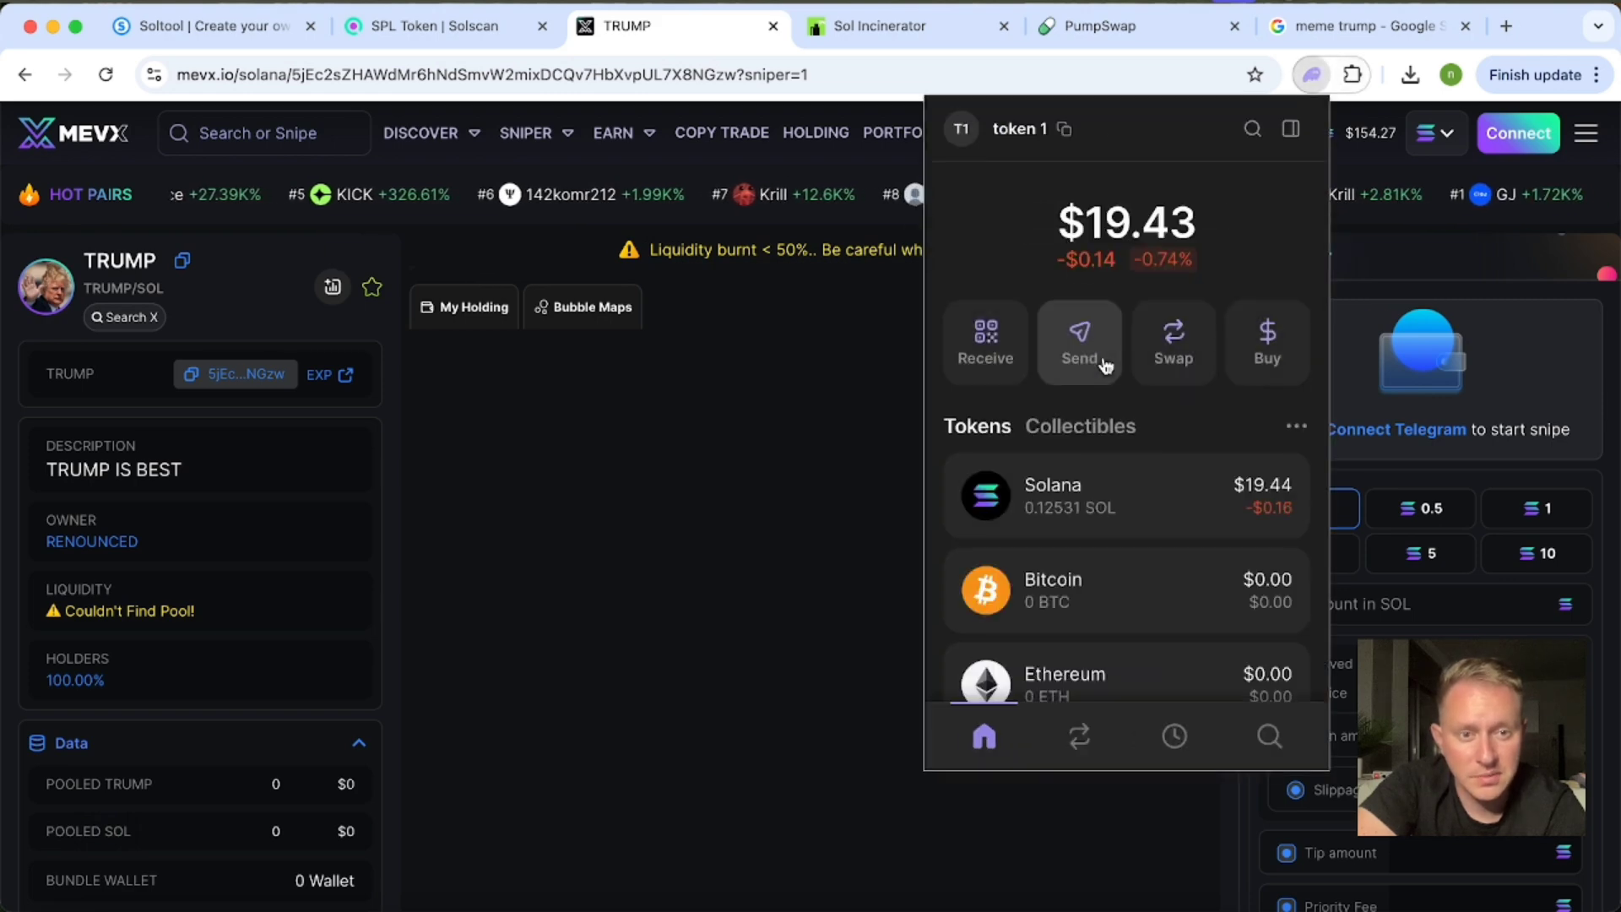
scroll(1103, 365, down, 5)
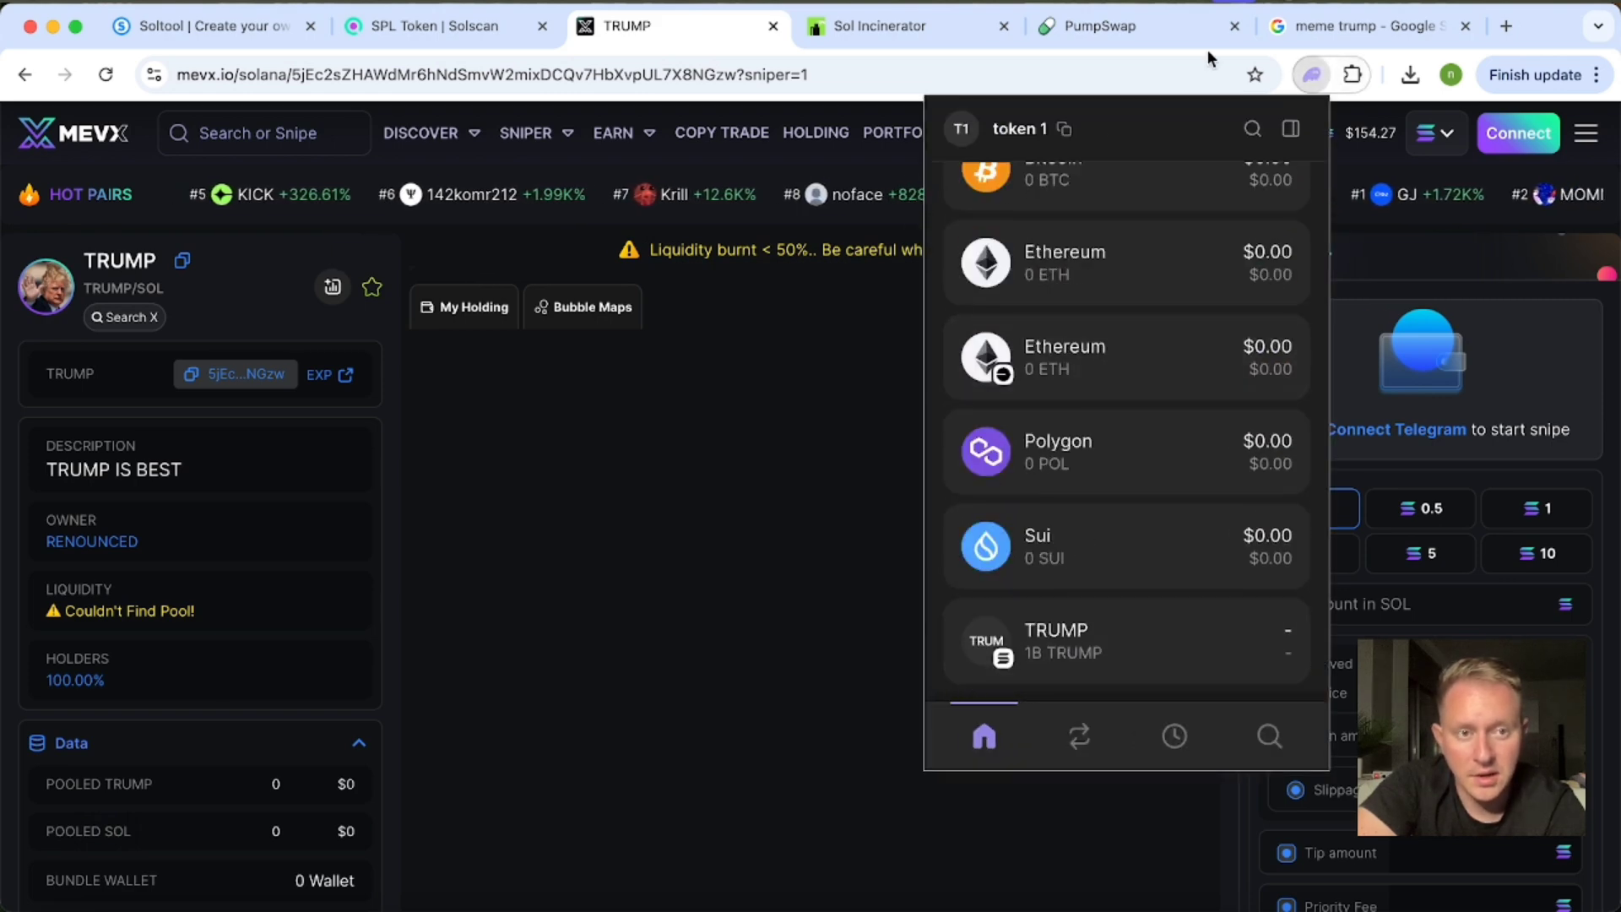
click(1311, 74)
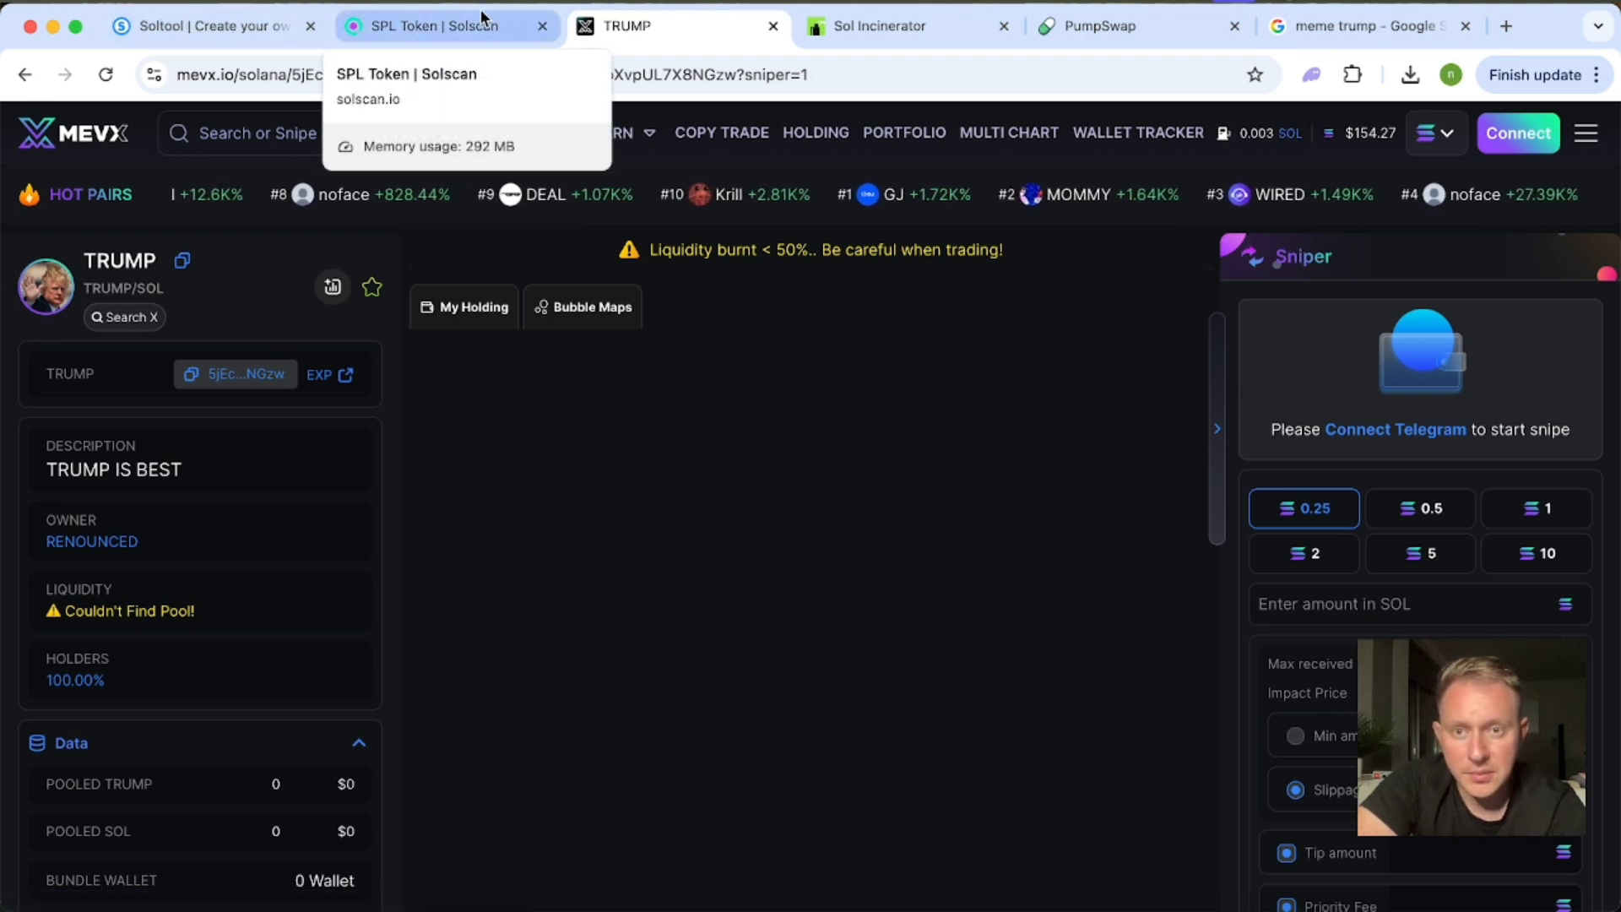
Return to PumpSwap and set the new pool's TRUMP amount to the maximum of 1,000,000,000.
click(1107, 24)
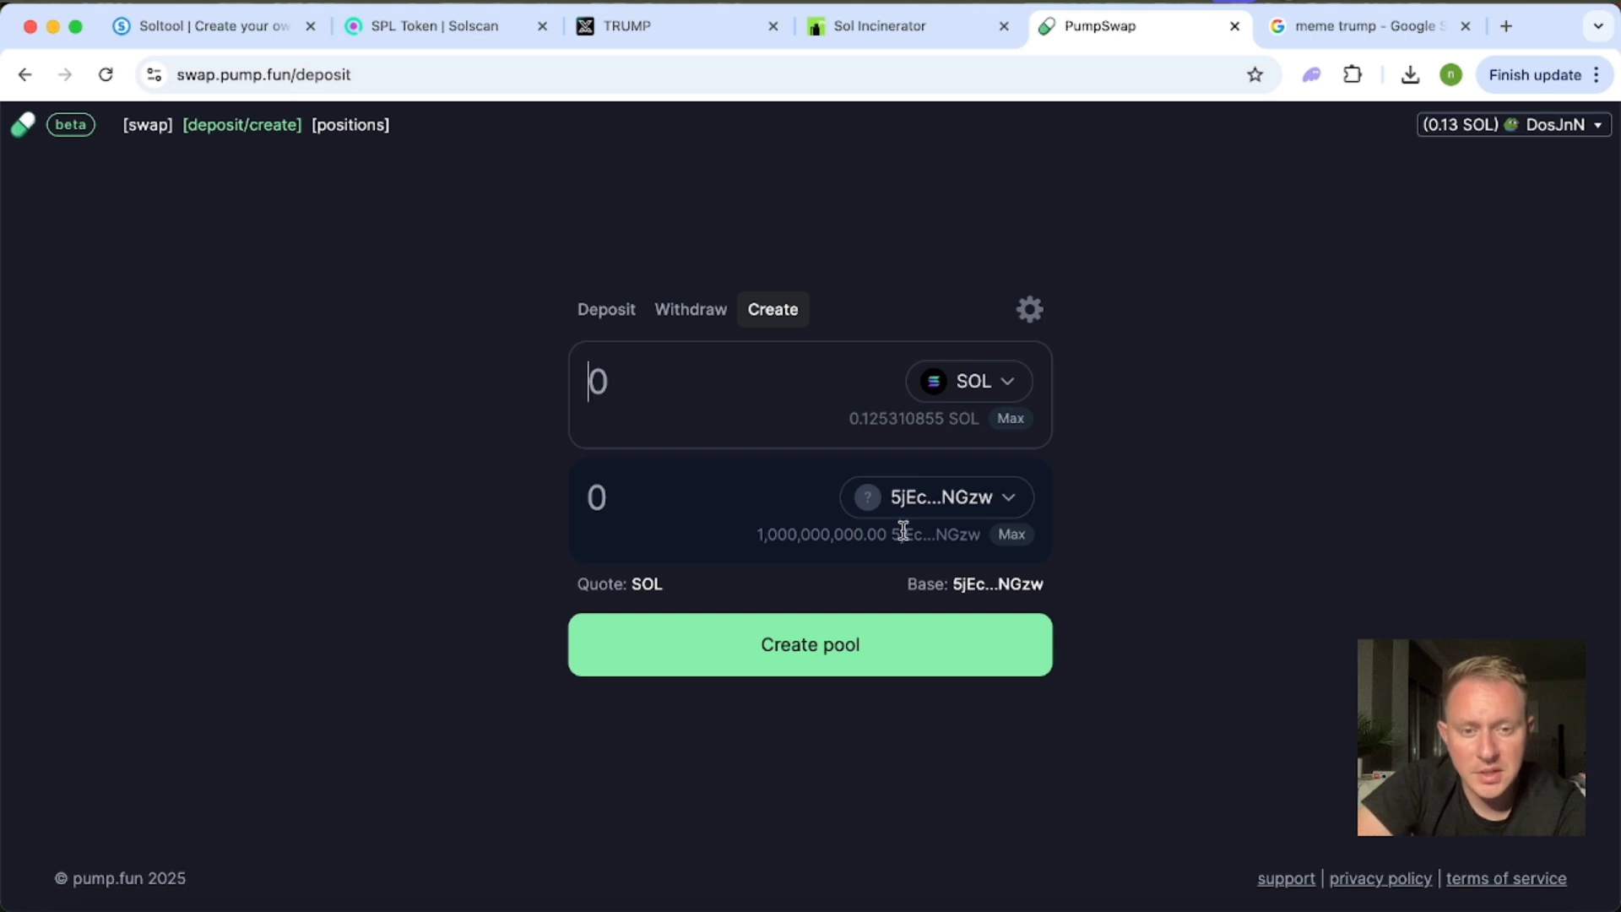
click(1011, 536)
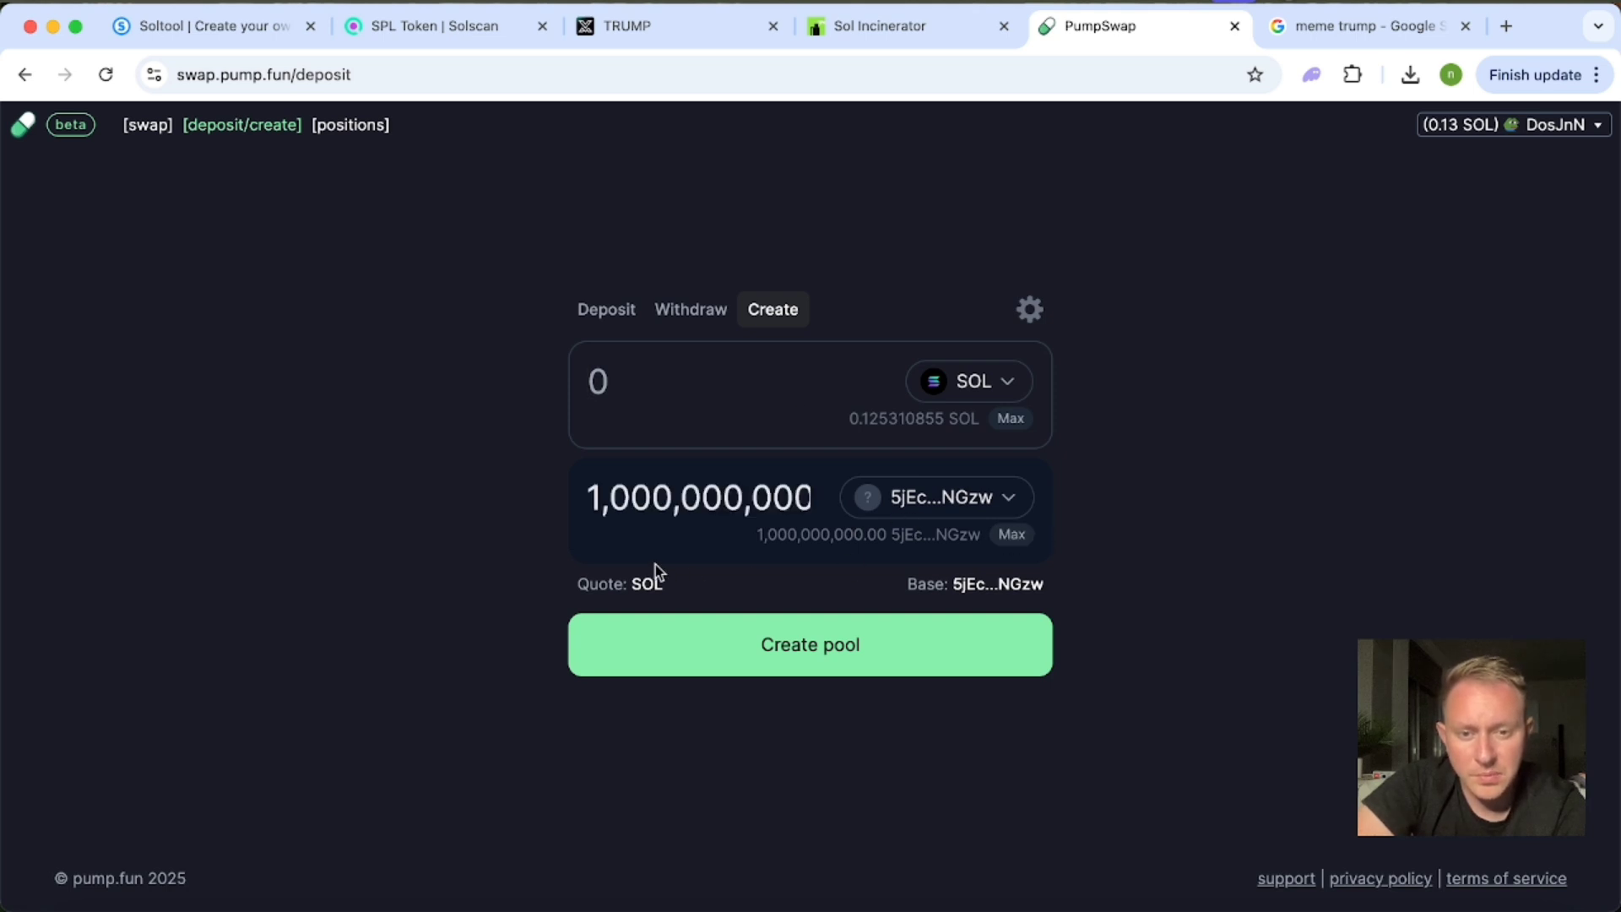
Try a TRUMP amount of 800000000 for the pool and restore the maximum amount.
click(657, 380)
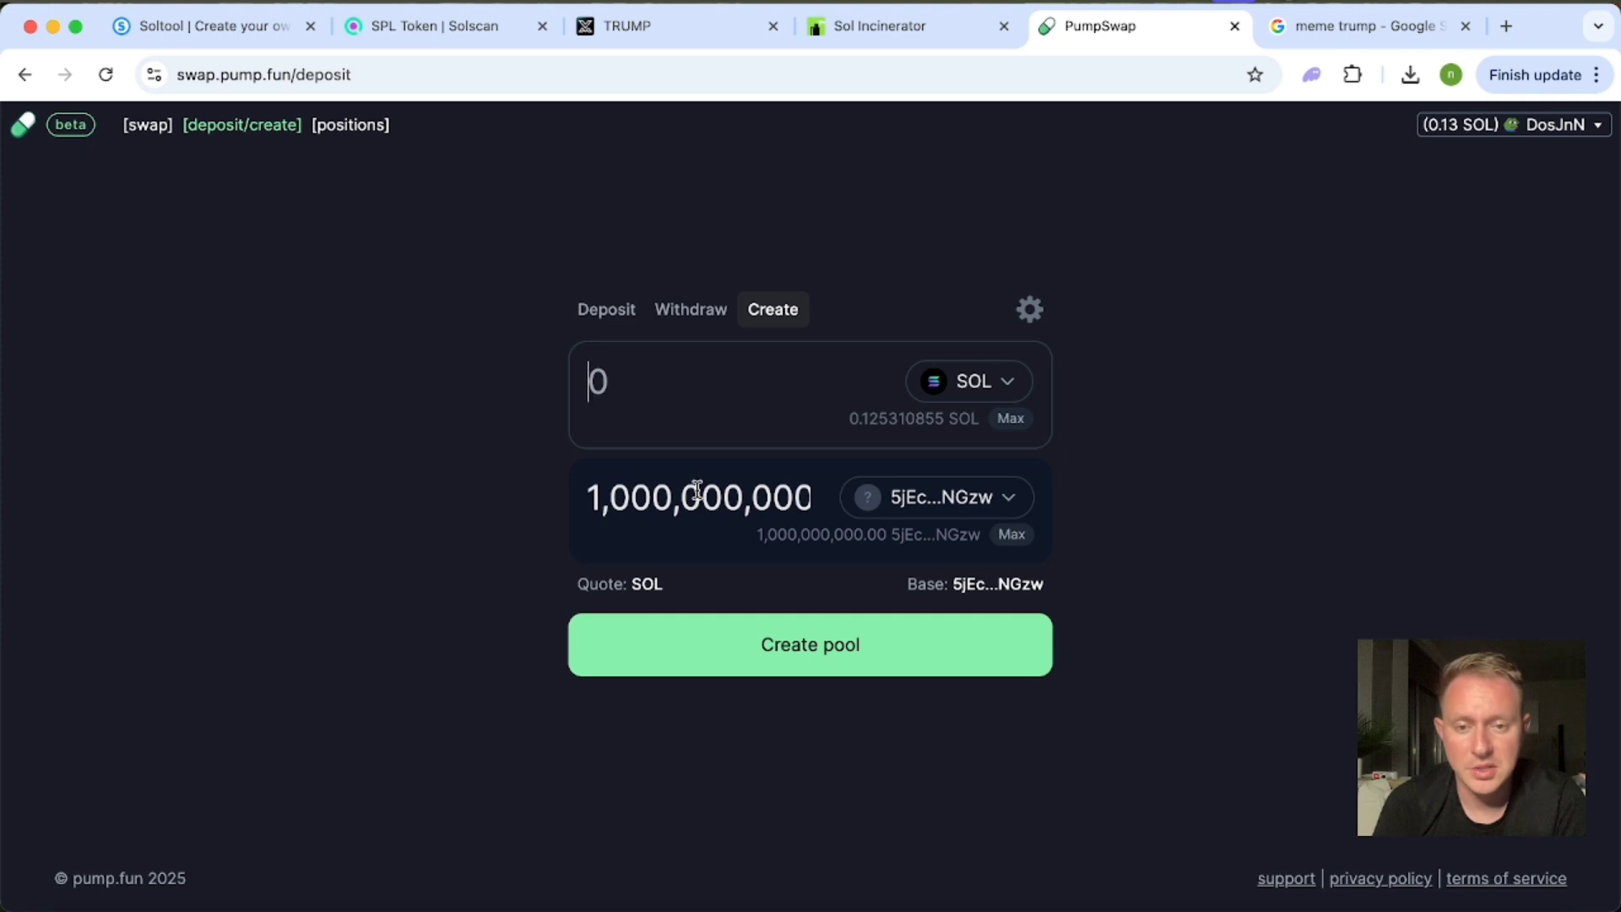
double_click(698, 491)
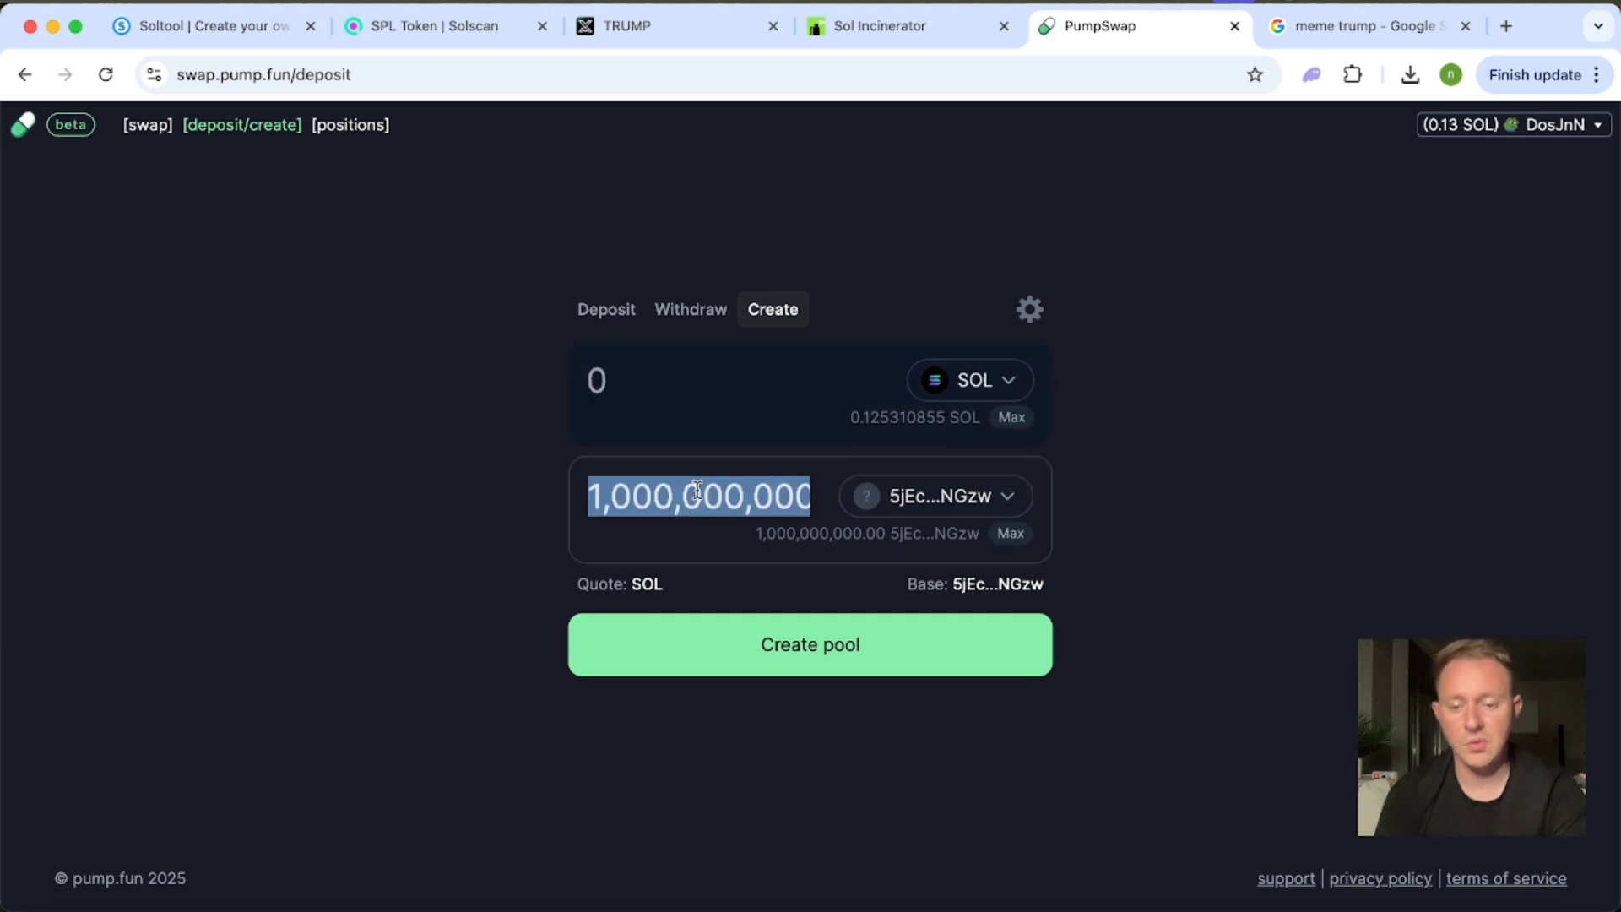
text(800000)
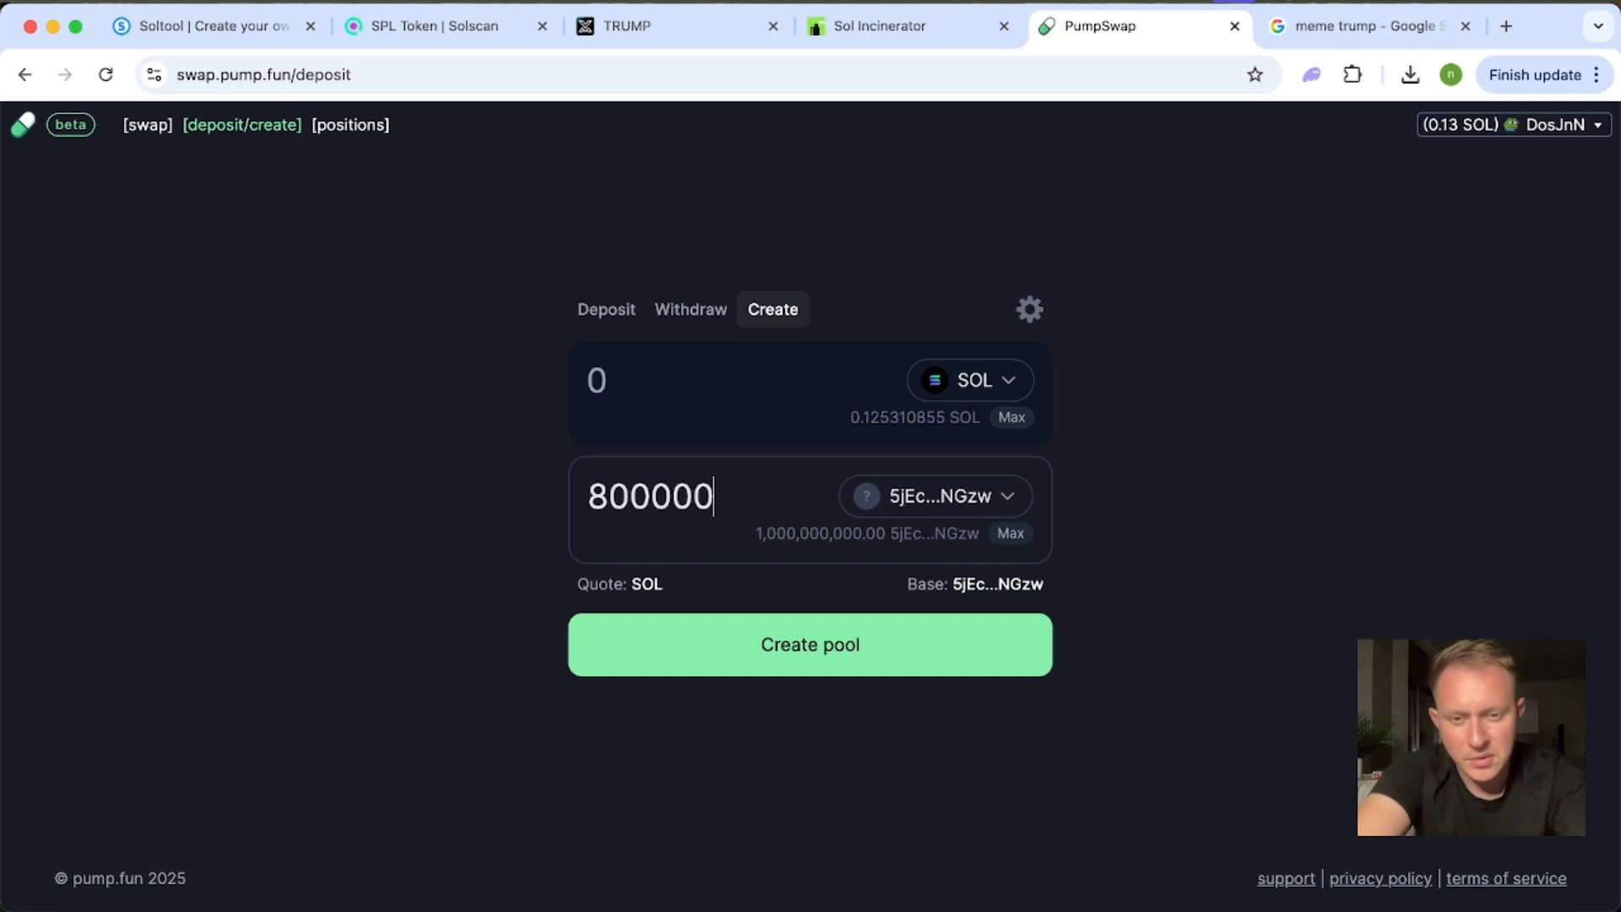
text(000)
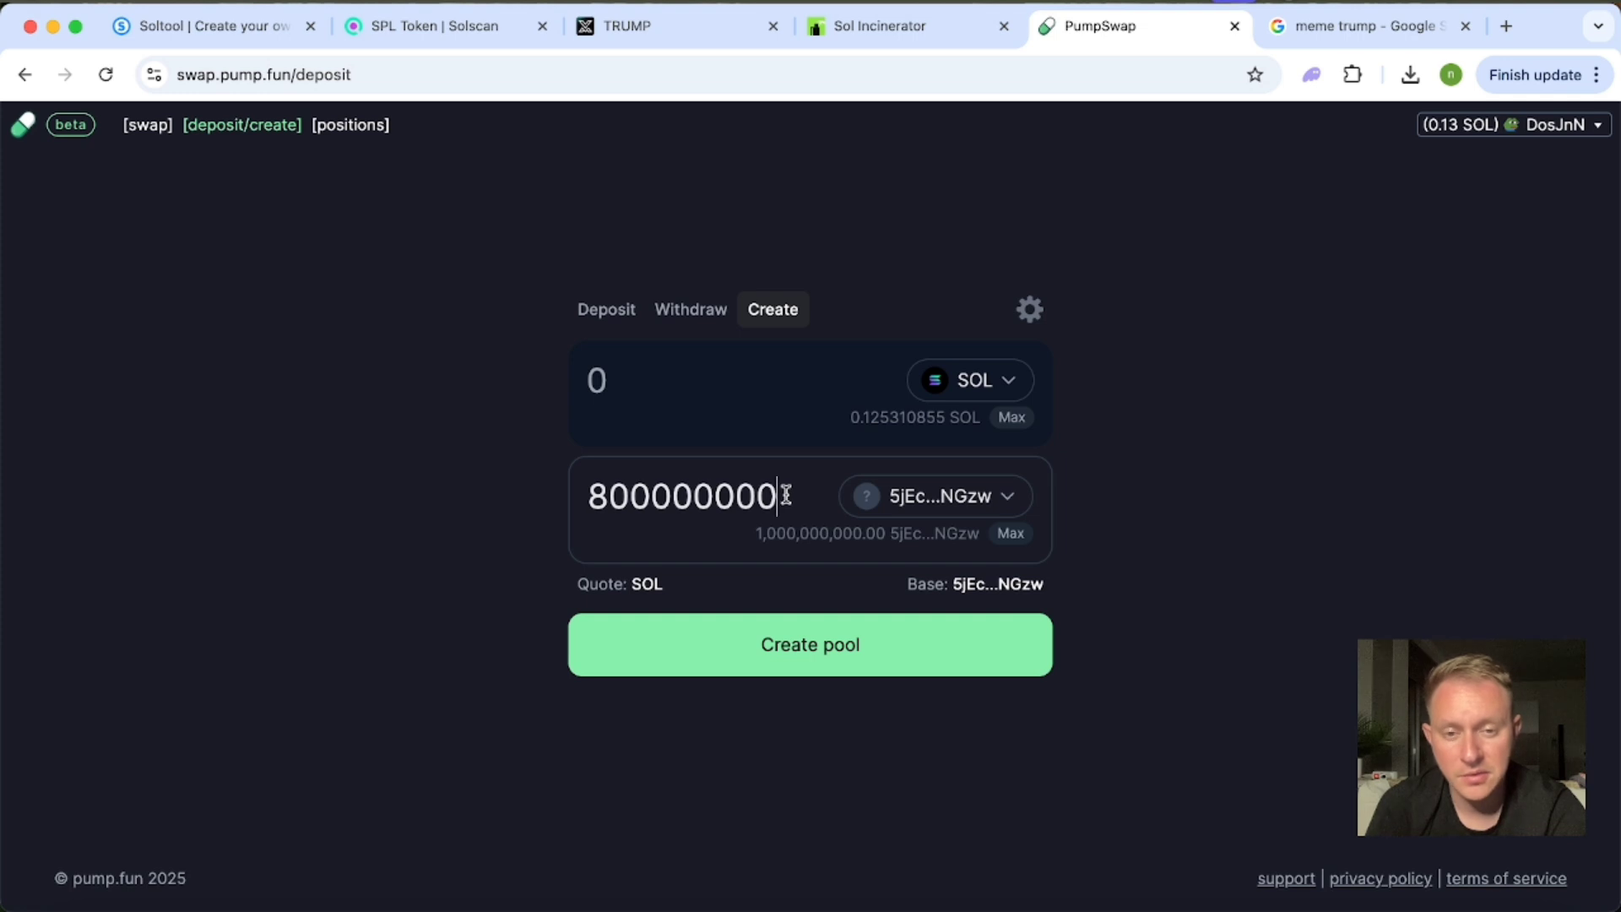
click(1014, 542)
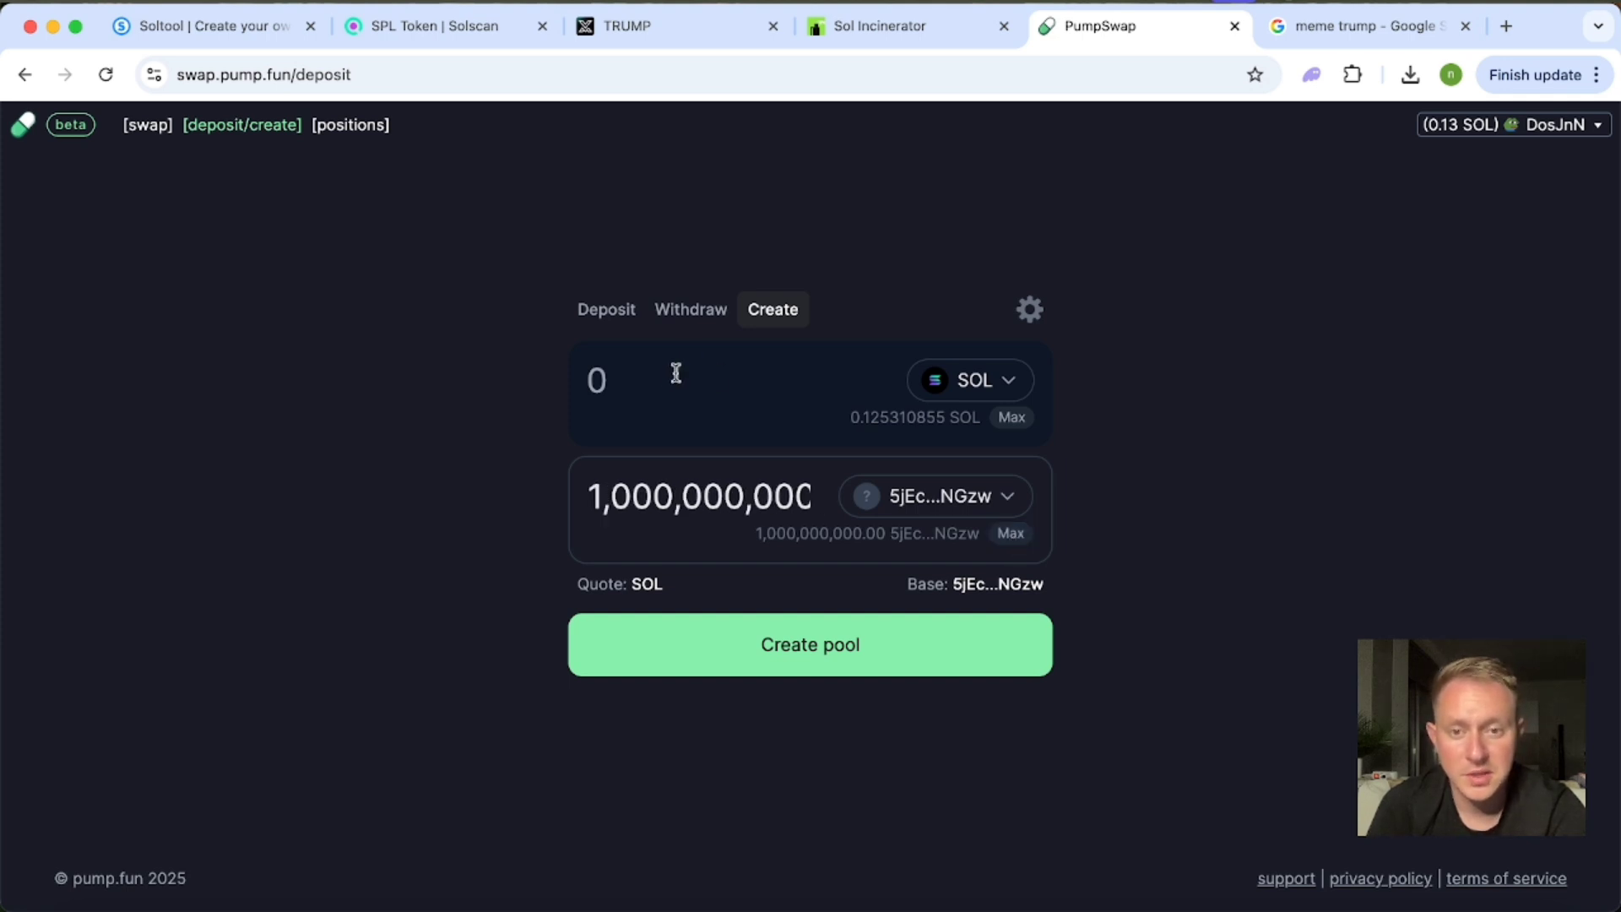
Create the pool with 0.07 SOL and approve the transaction in the Phantom wallet.
click(652, 381)
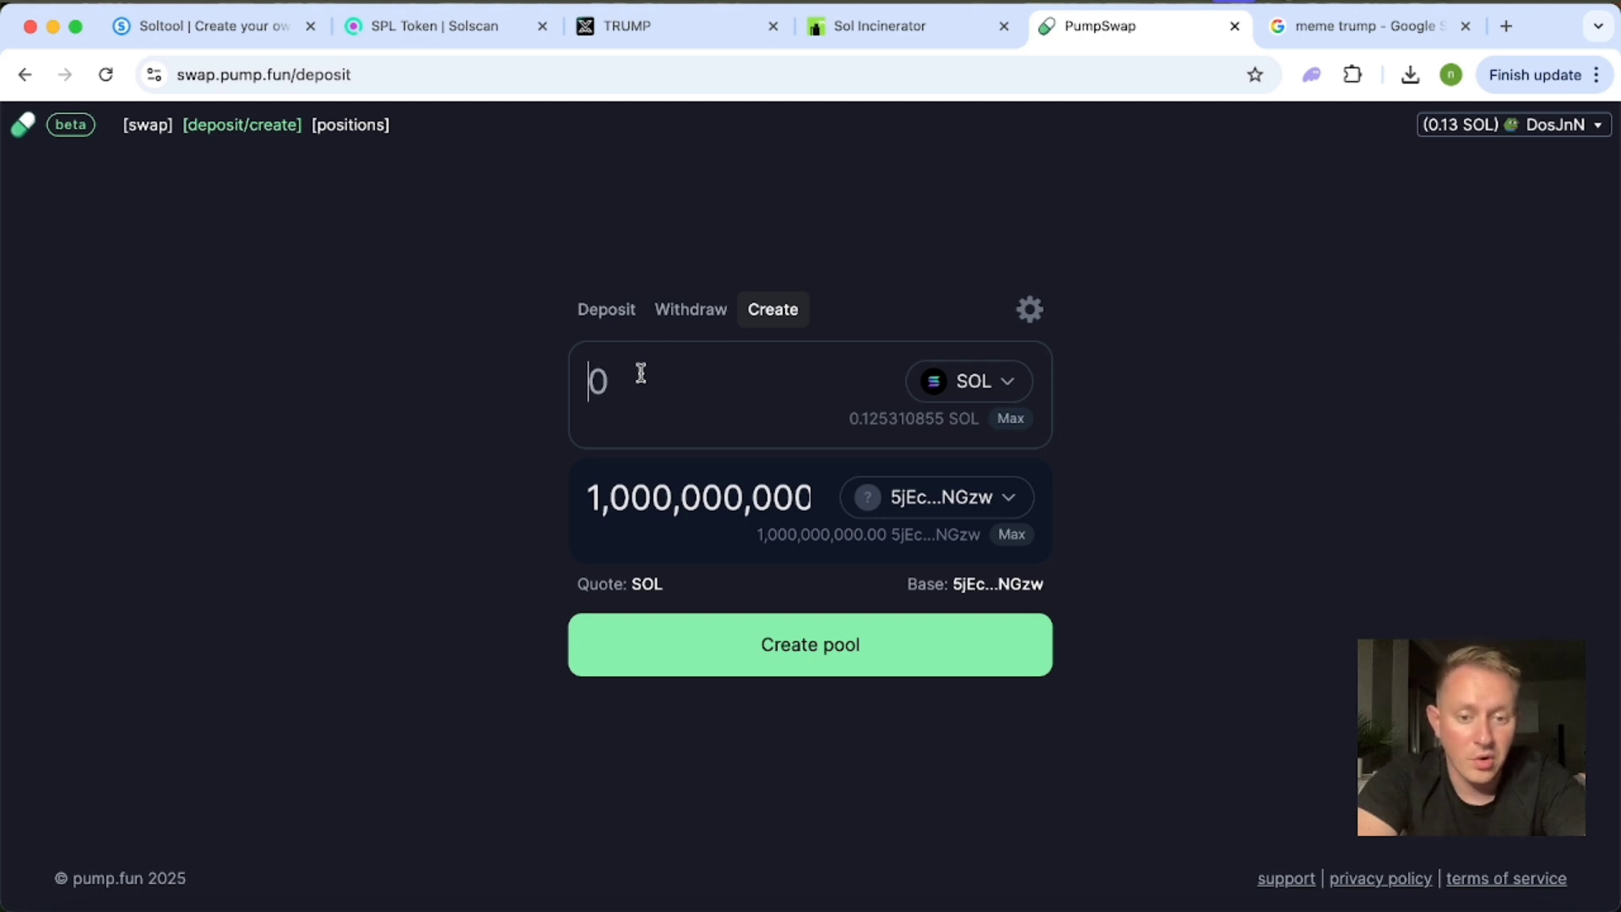
text(0.)
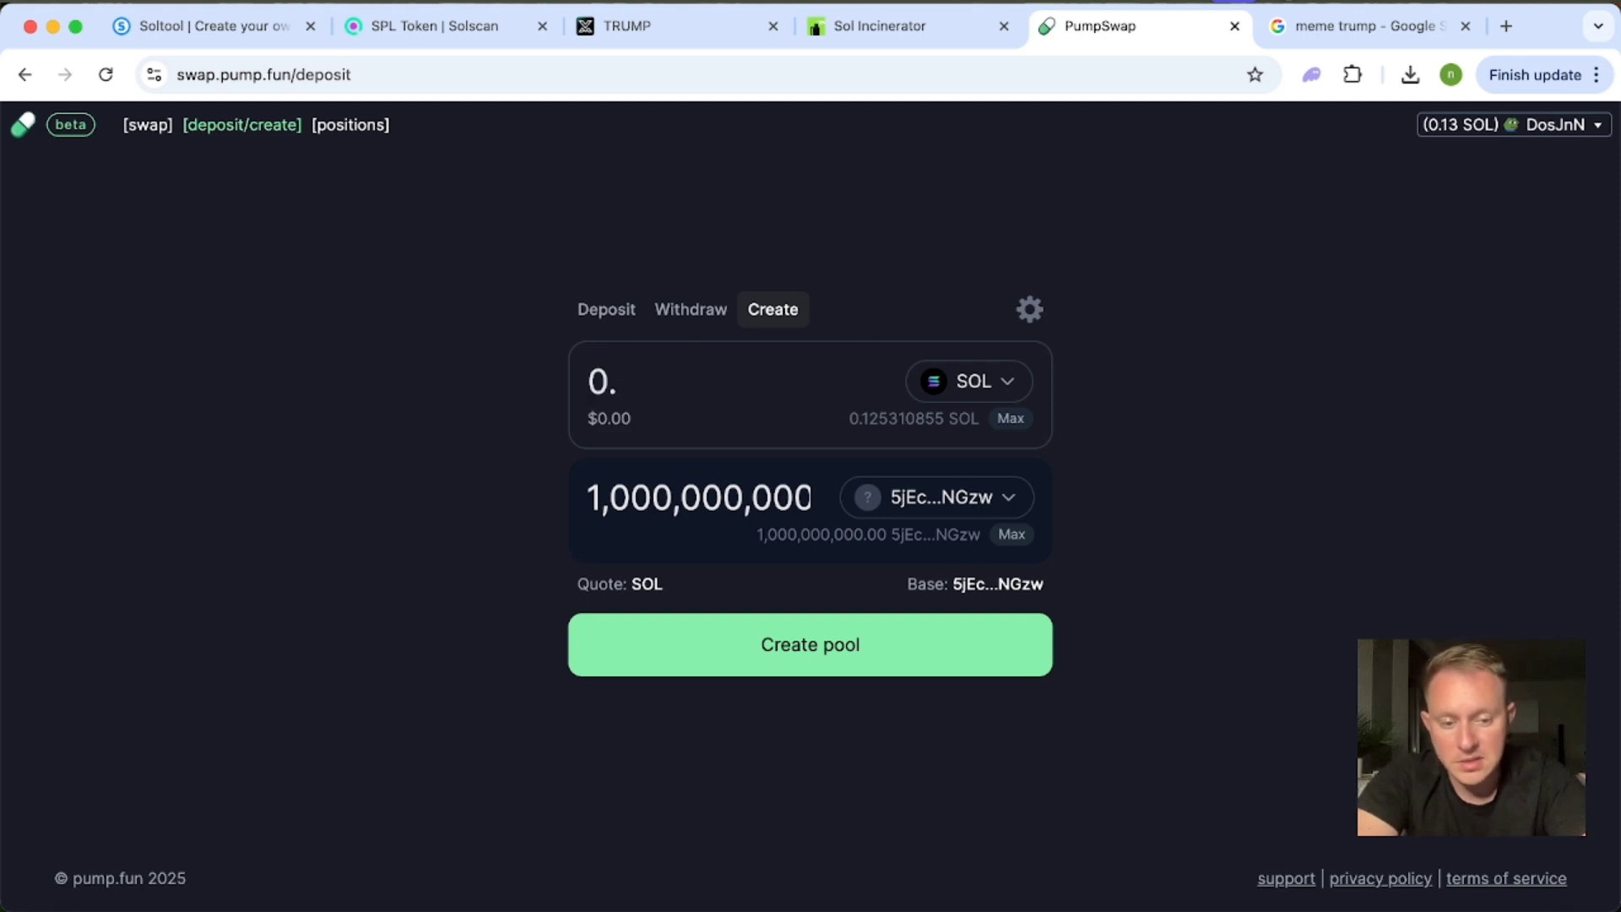
text(07)
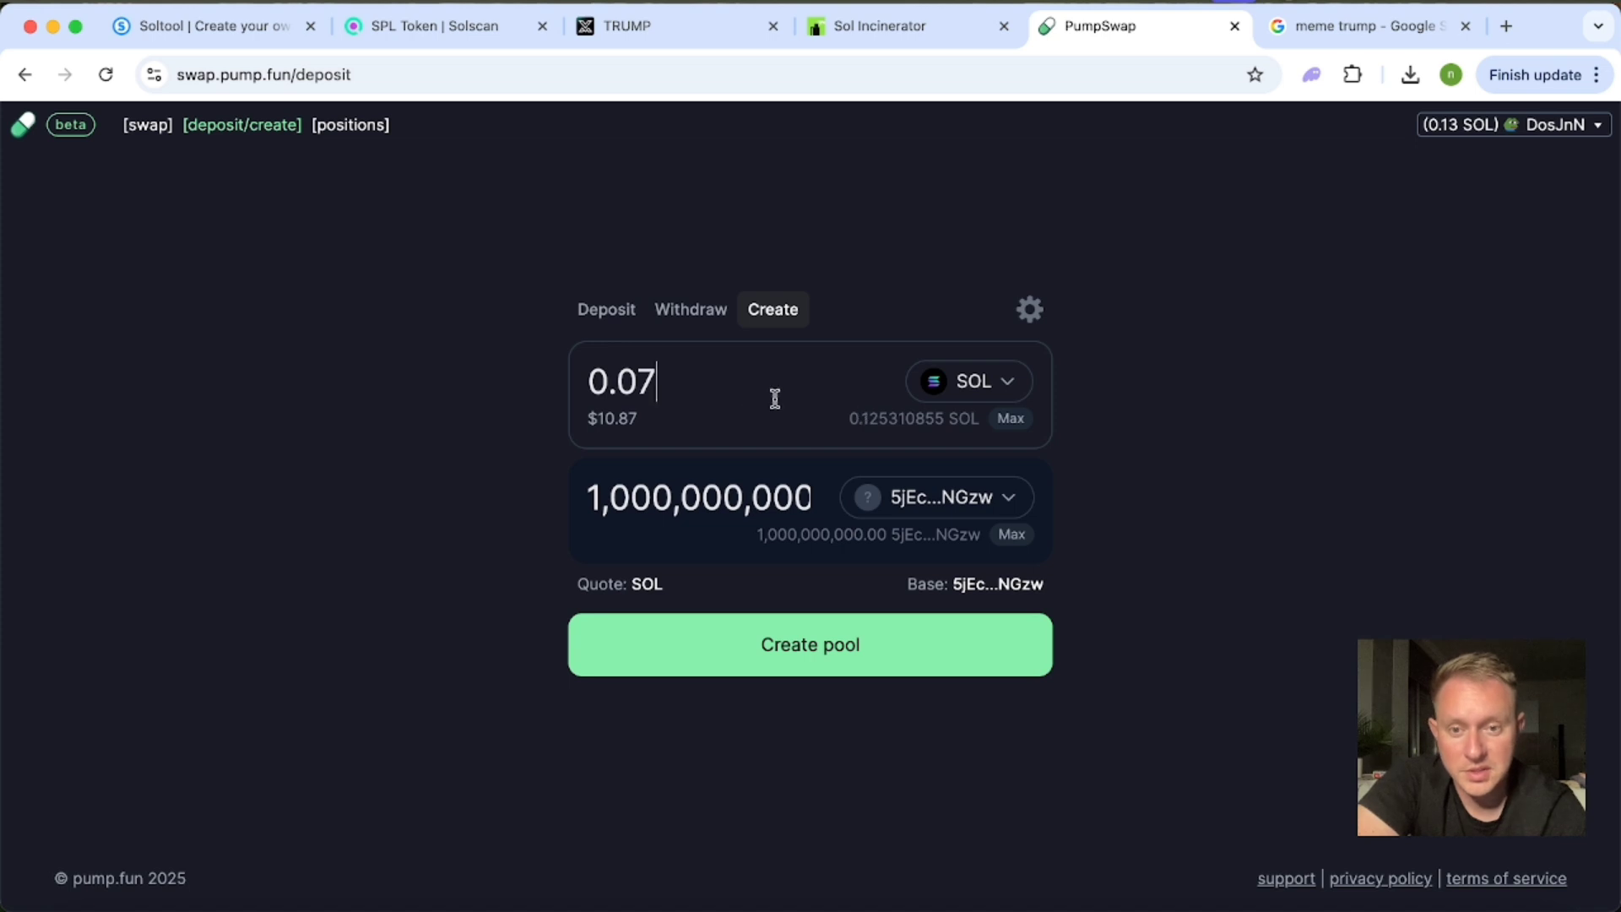
click(815, 650)
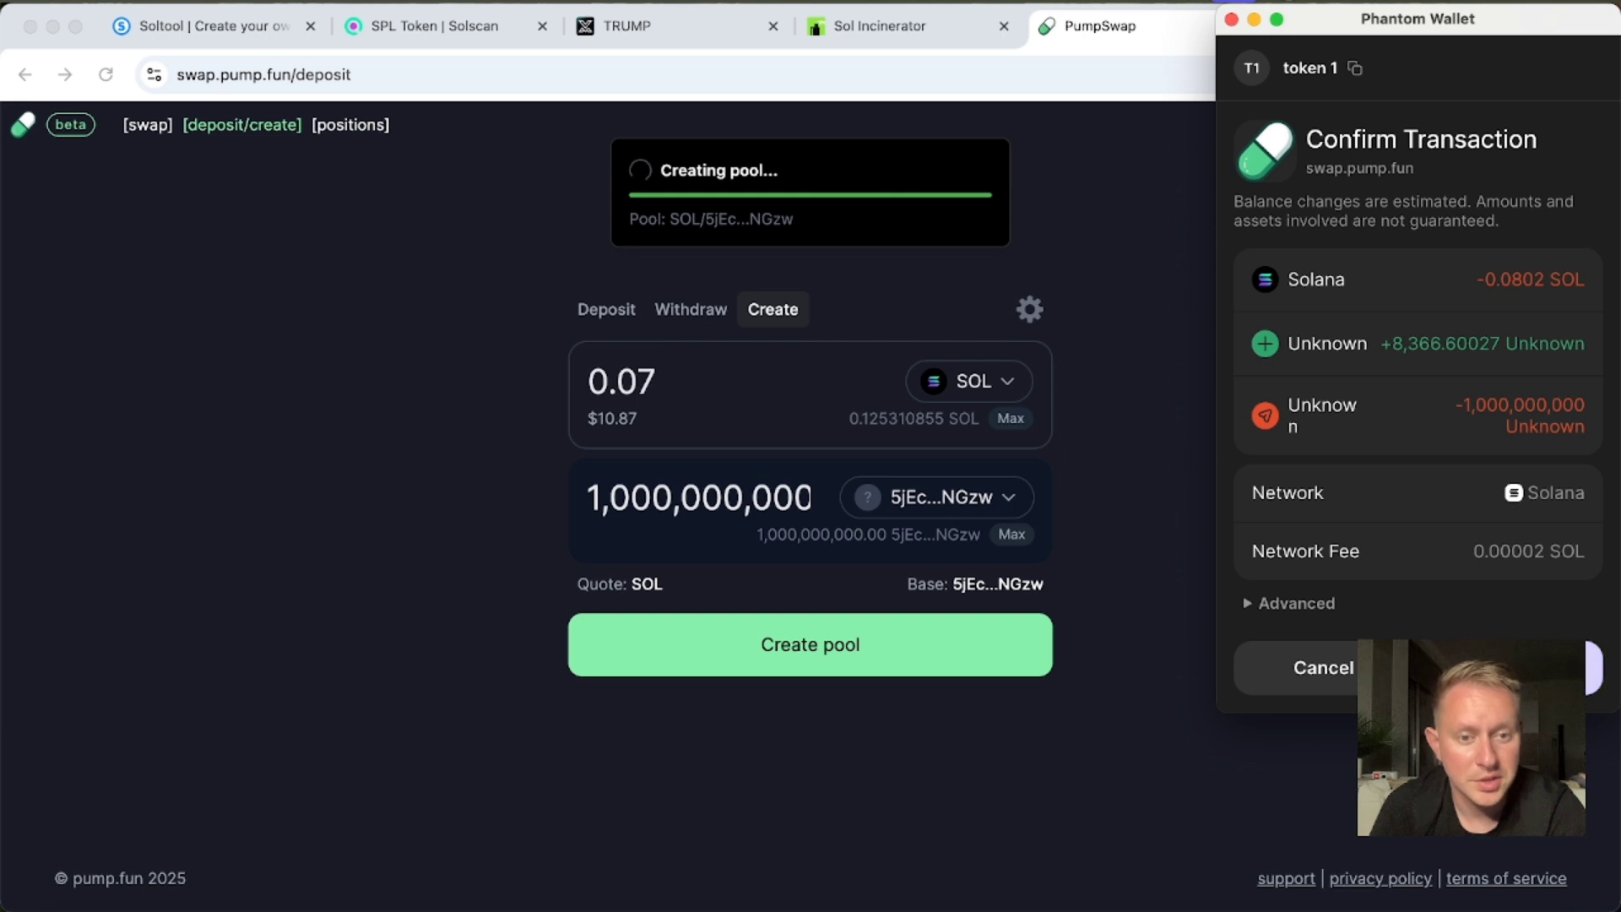
click(1512, 668)
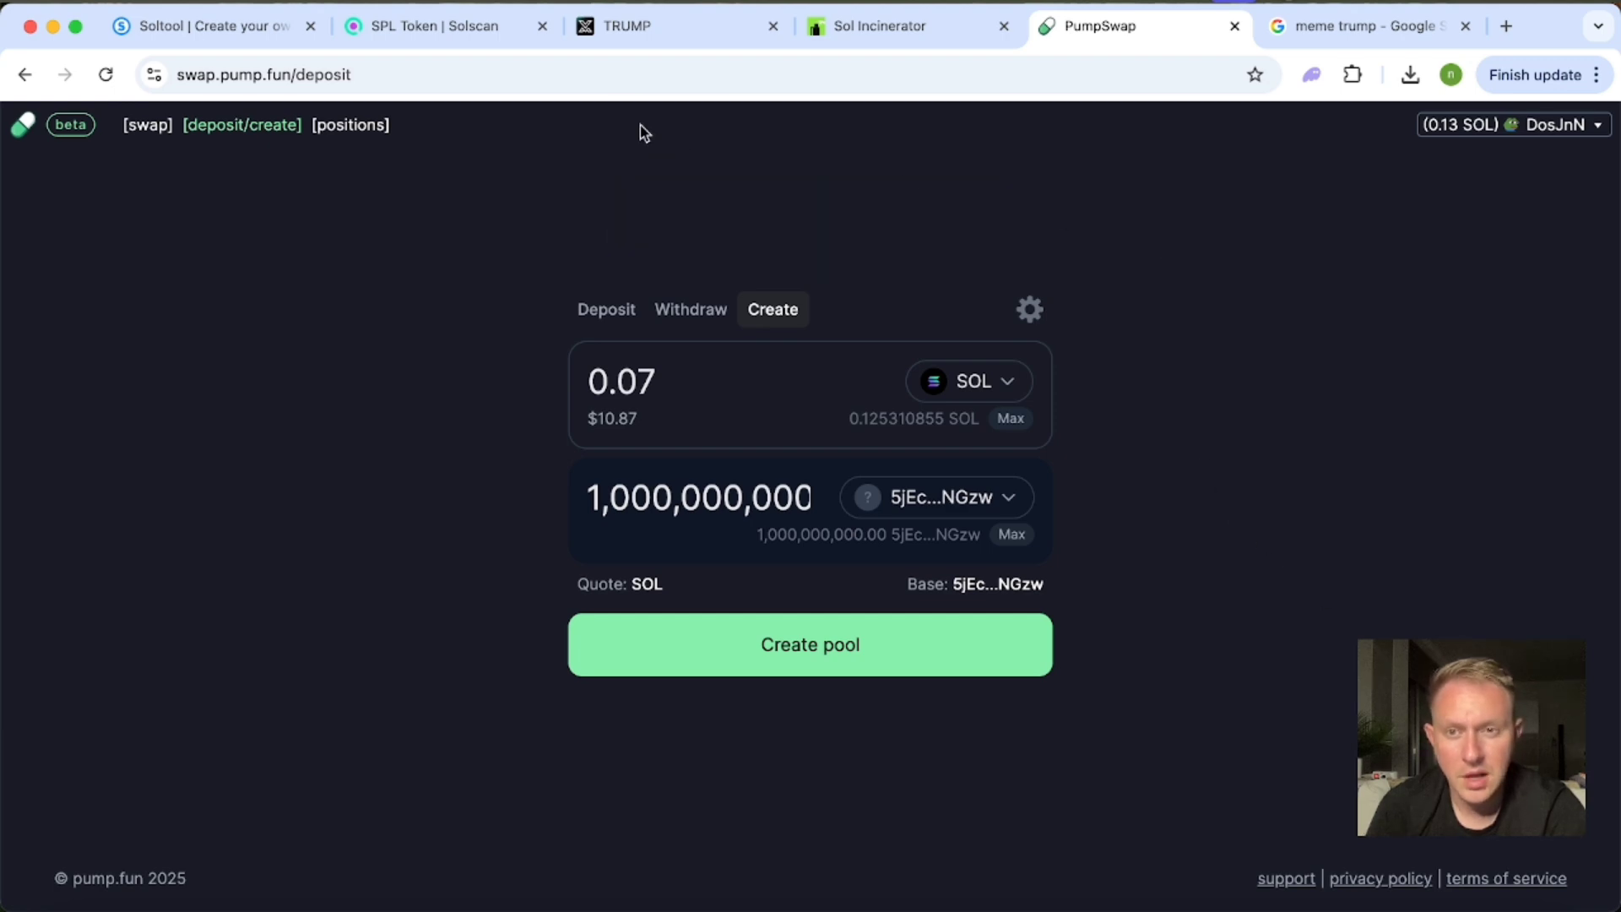
Switch to the token's MevX page, reload it, and examine the price chart, pool data and transactions.
click(629, 30)
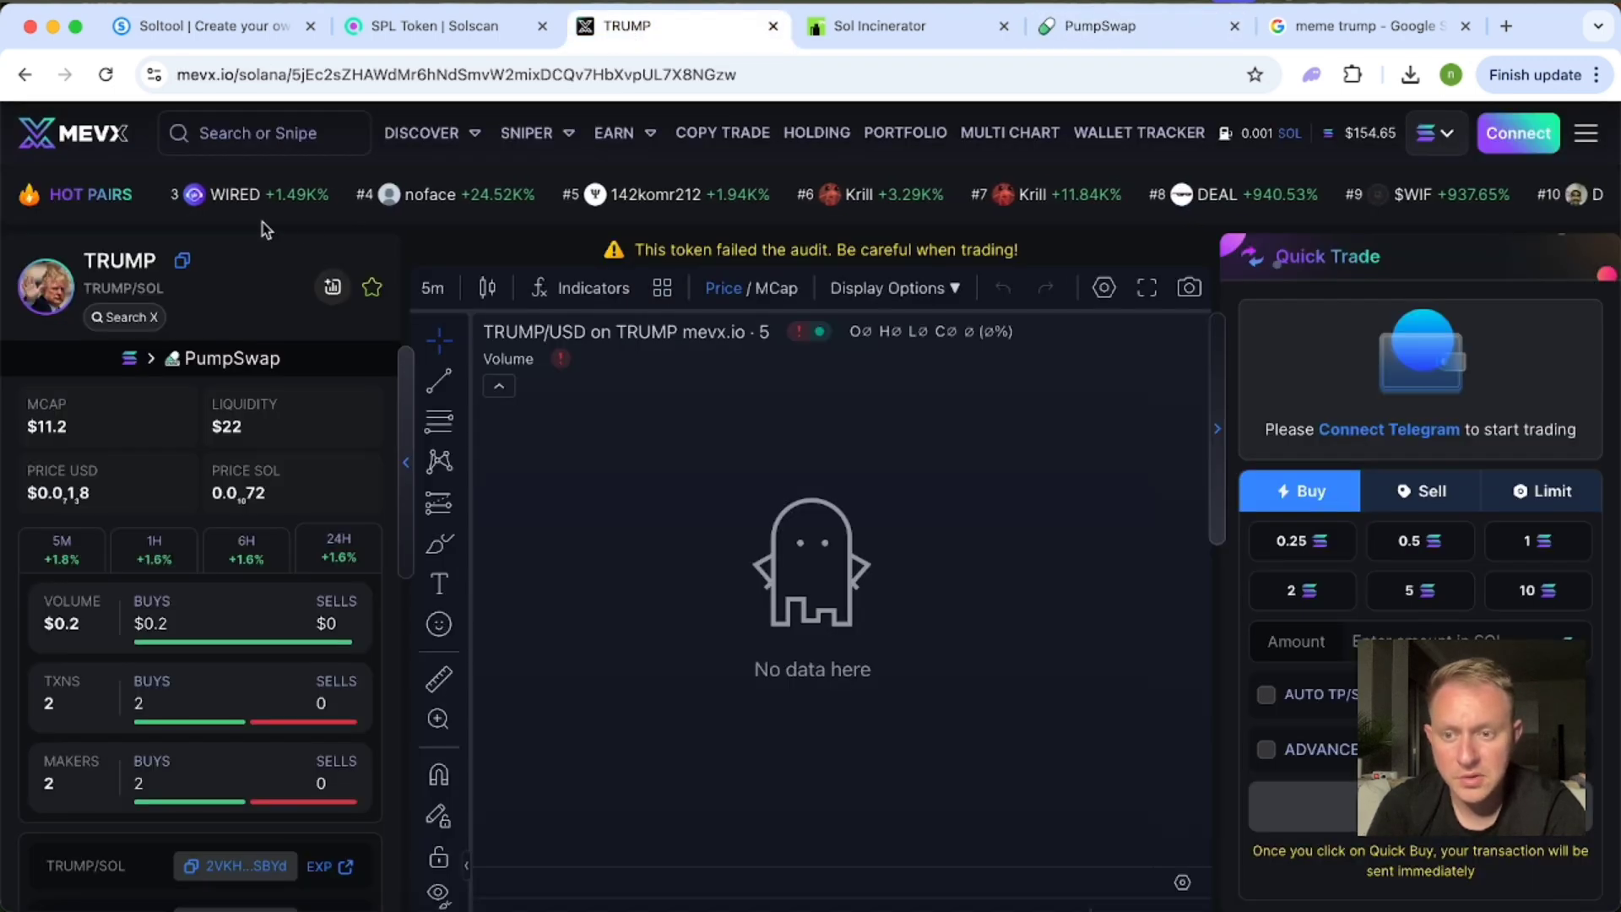
scroll(260, 205, down, 2)
scroll(260, 205, up, 2)
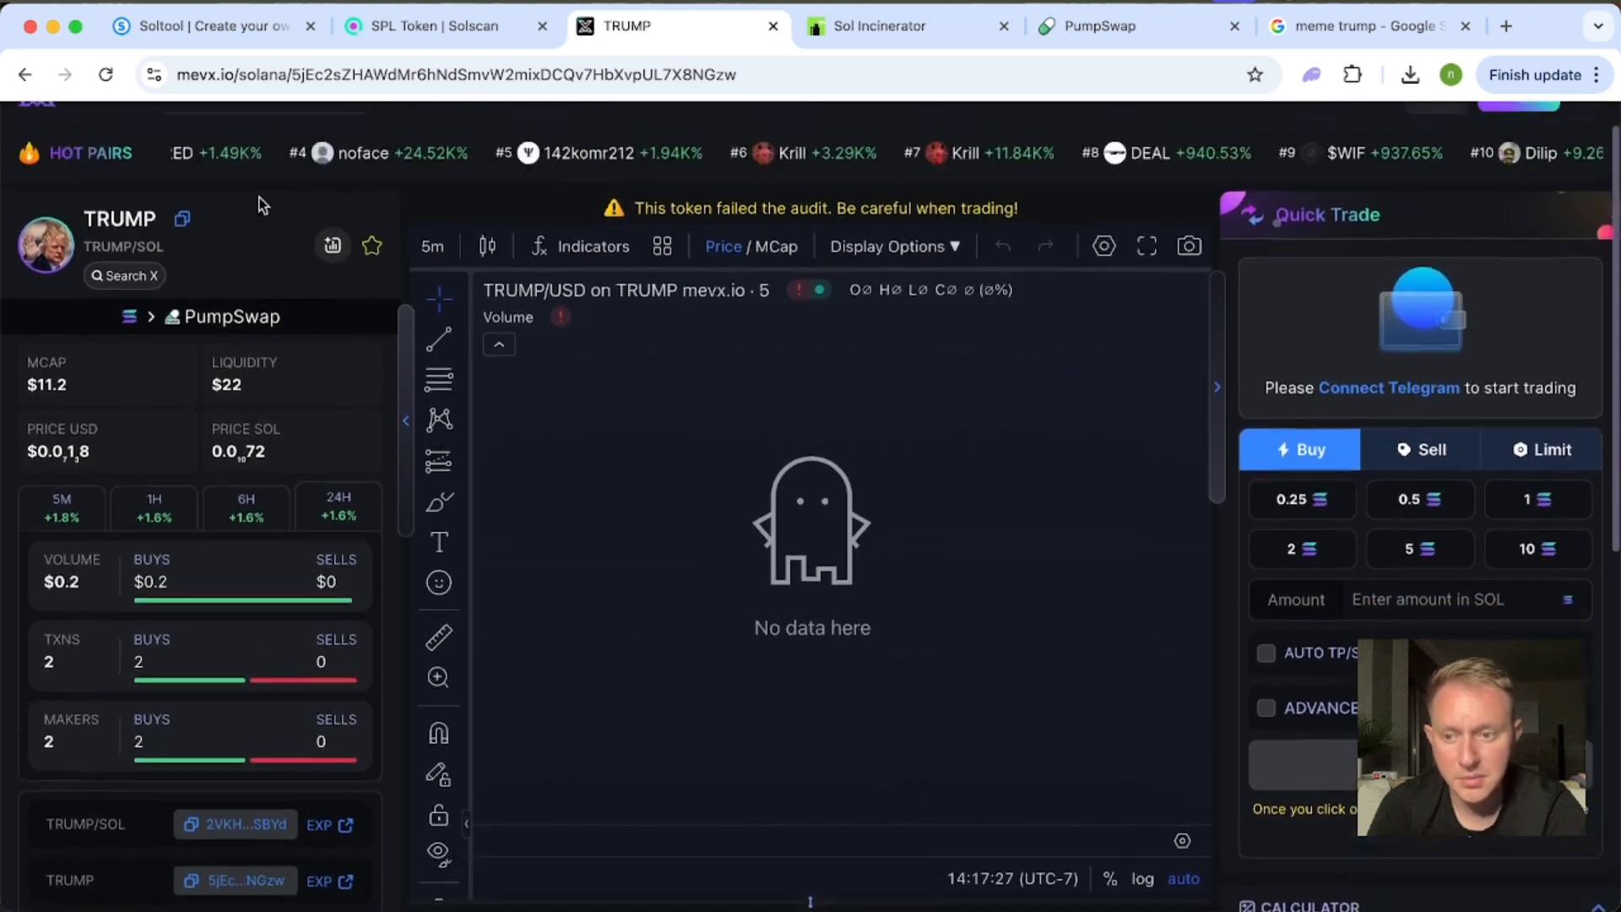
click(105, 75)
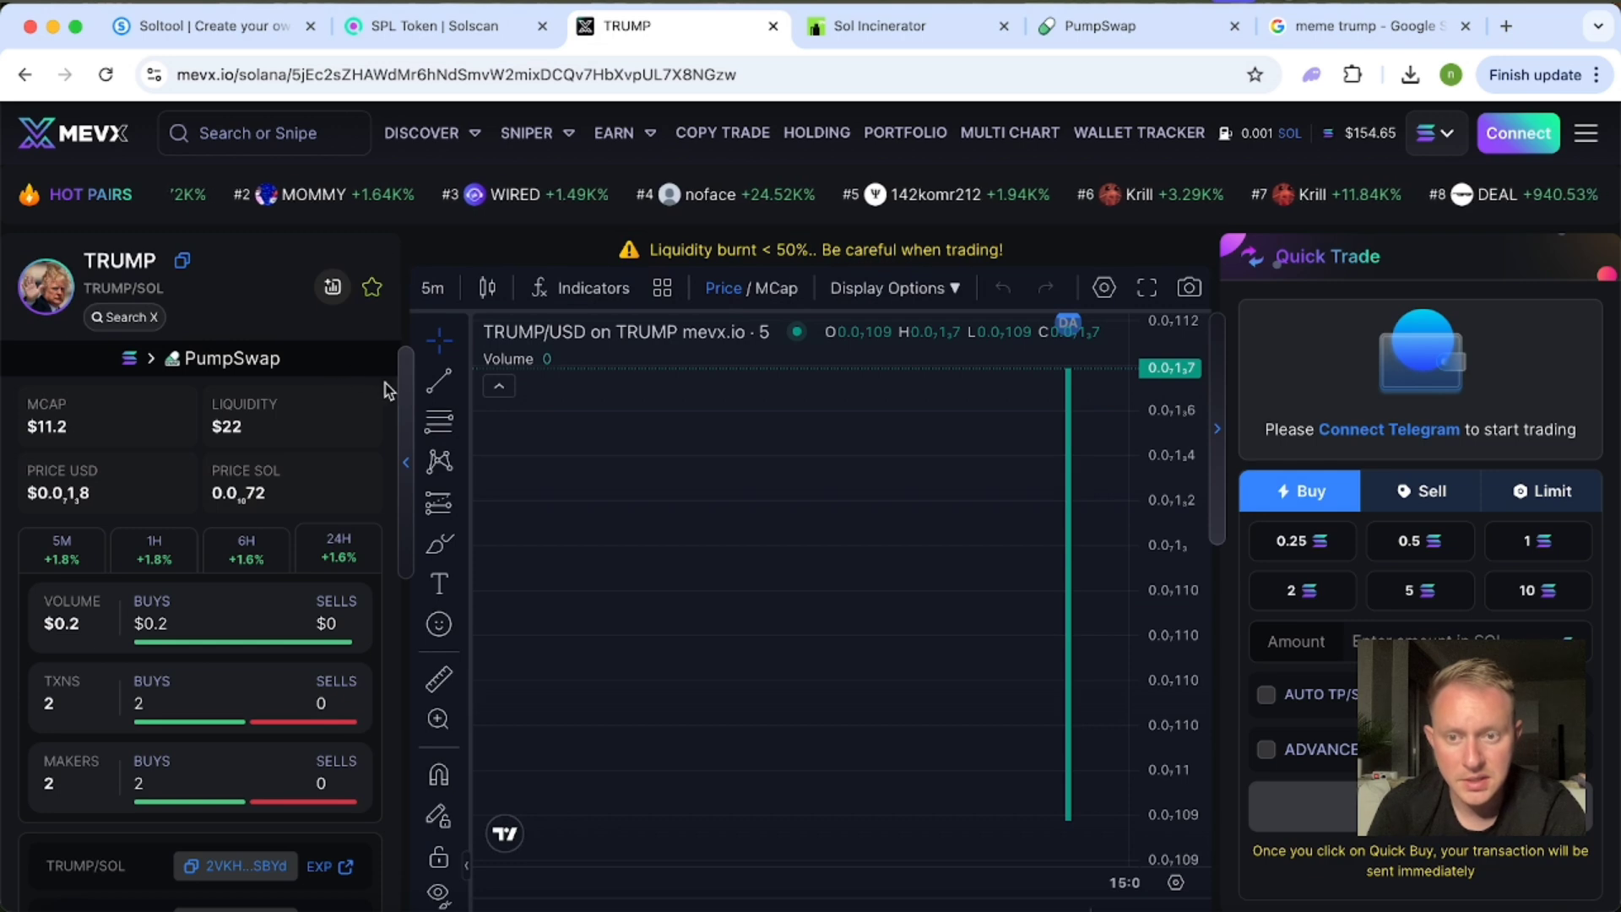
scroll(392, 392, down, 7)
scroll(392, 401, down, 1)
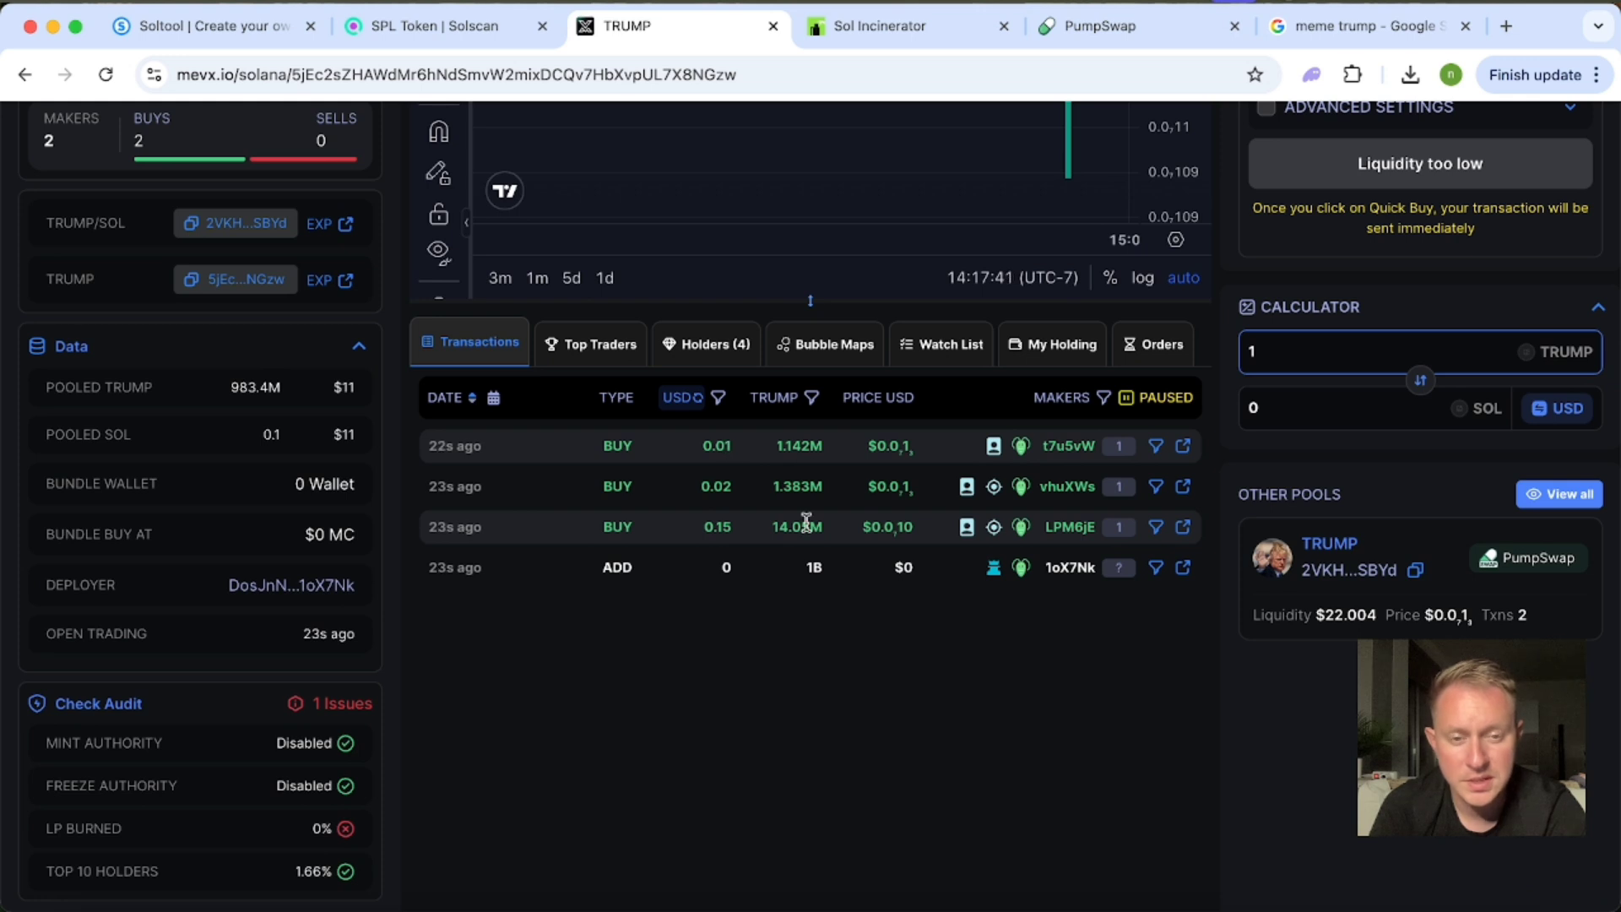
scroll(509, 671, up, 3)
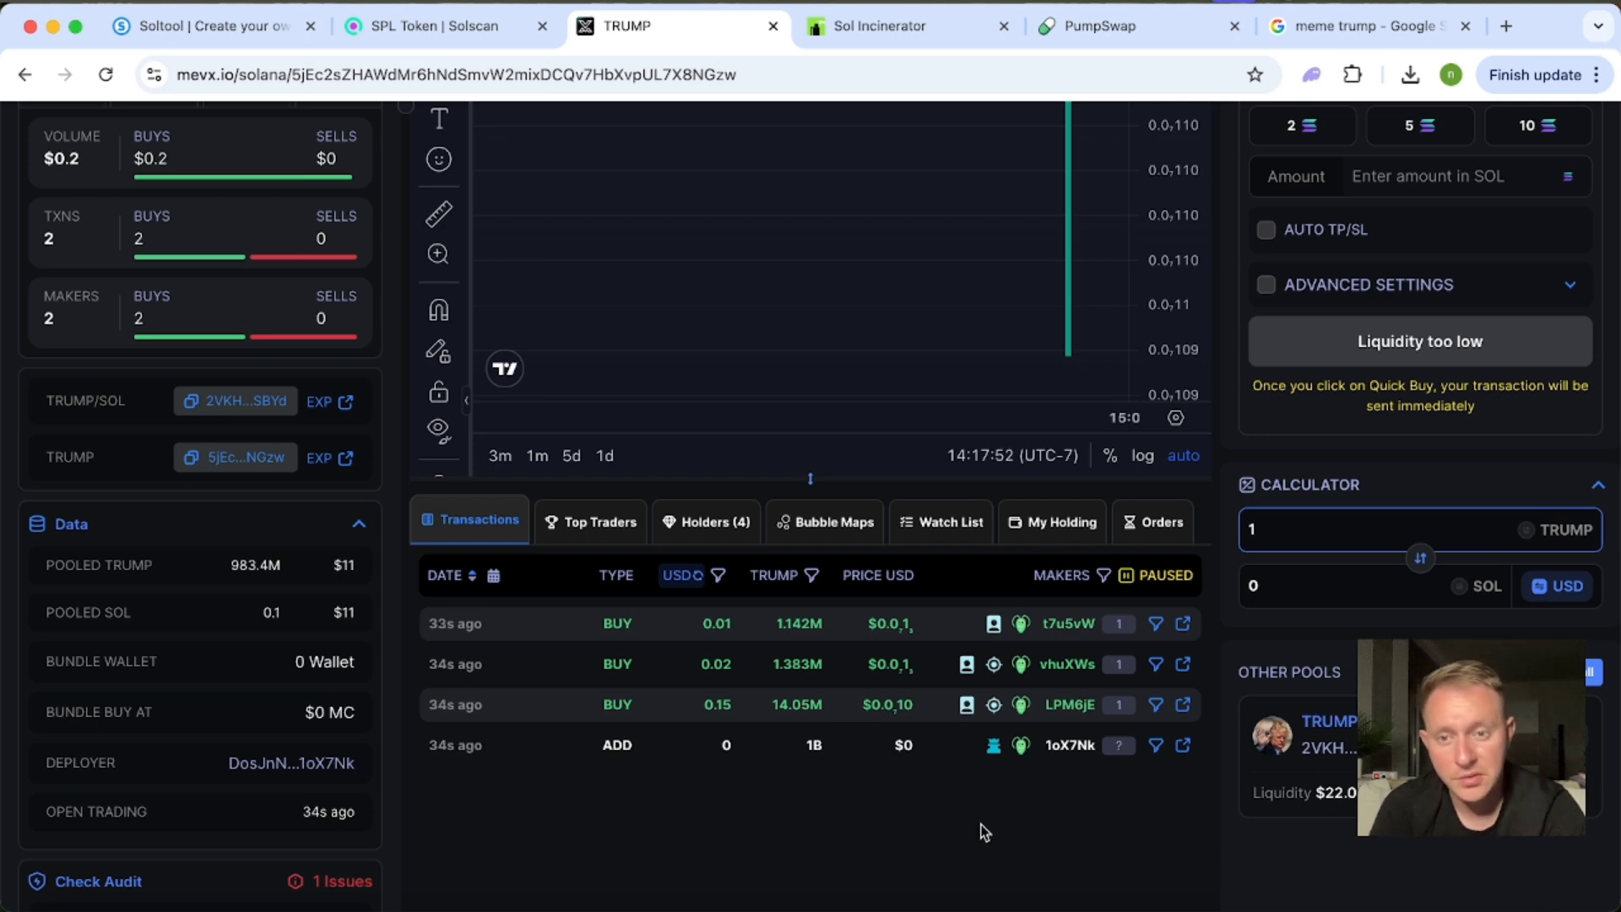
scroll(983, 832, up, 3)
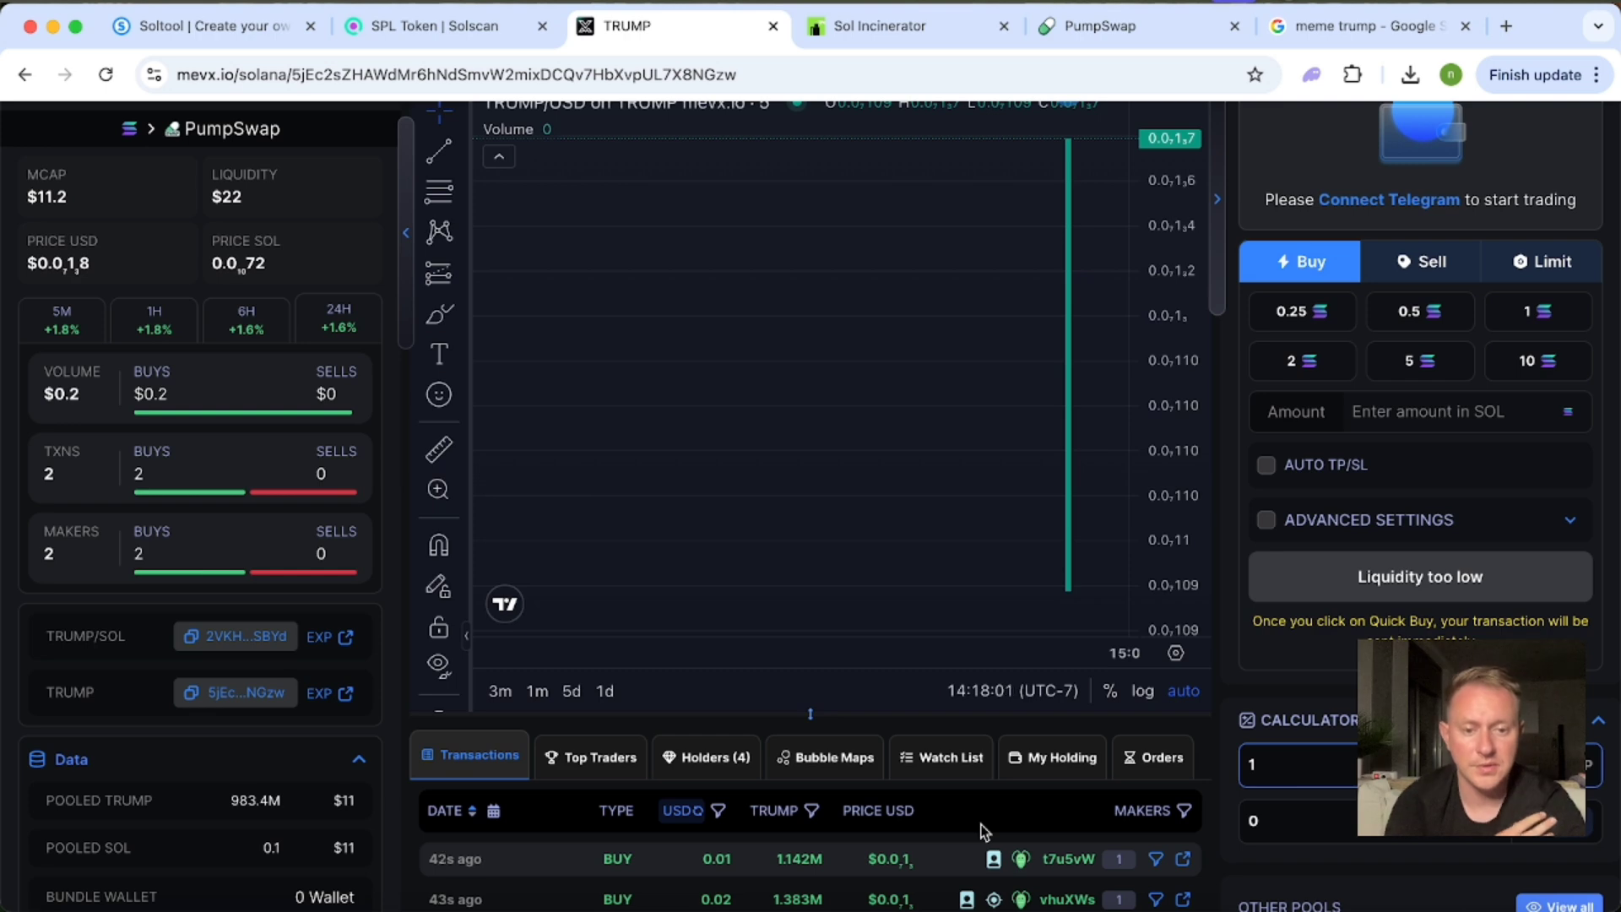
scroll(977, 808, down, 1)
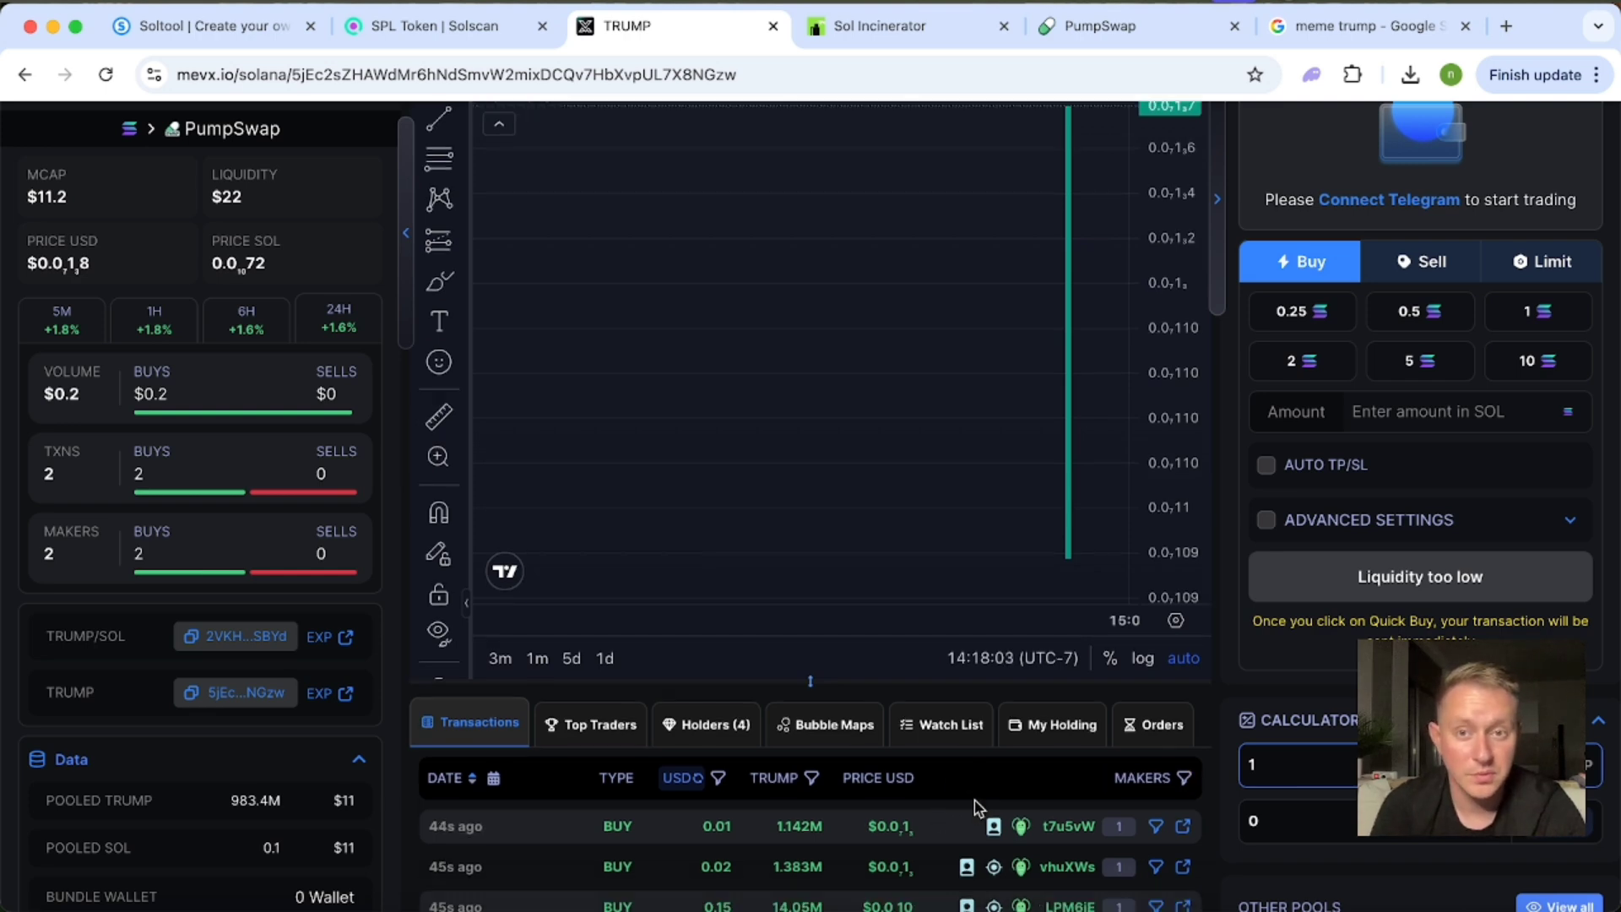
Examine the TRUMP token's buy transactions, trading volume and pooled liquidity data on its MevX page.
scroll(978, 807, down, 3)
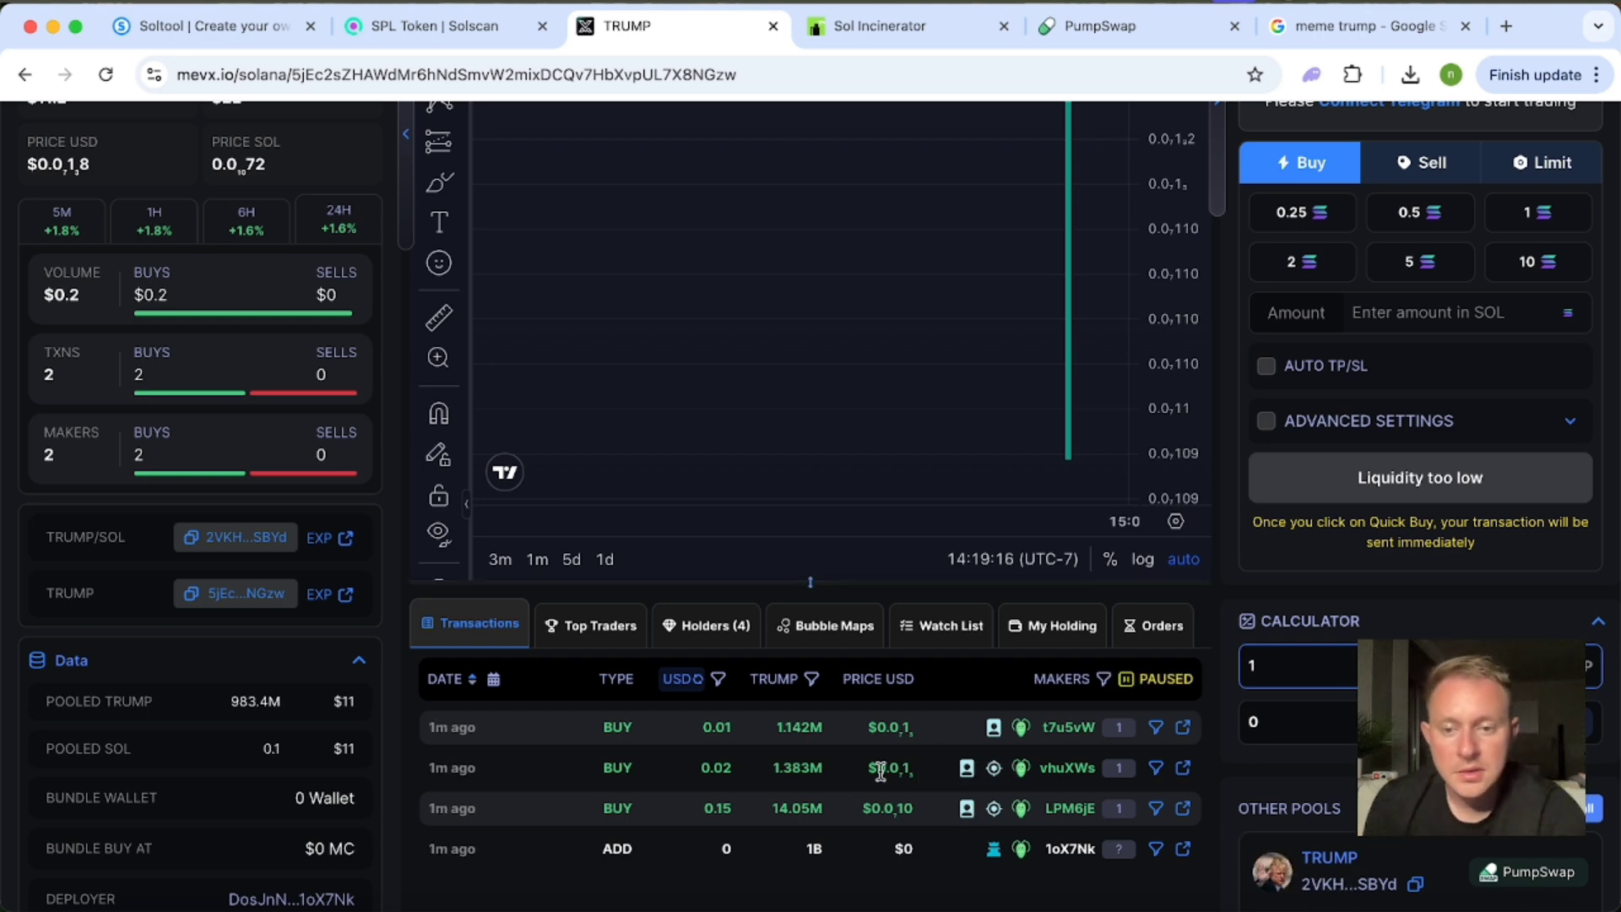
scroll(388, 676, up, 5)
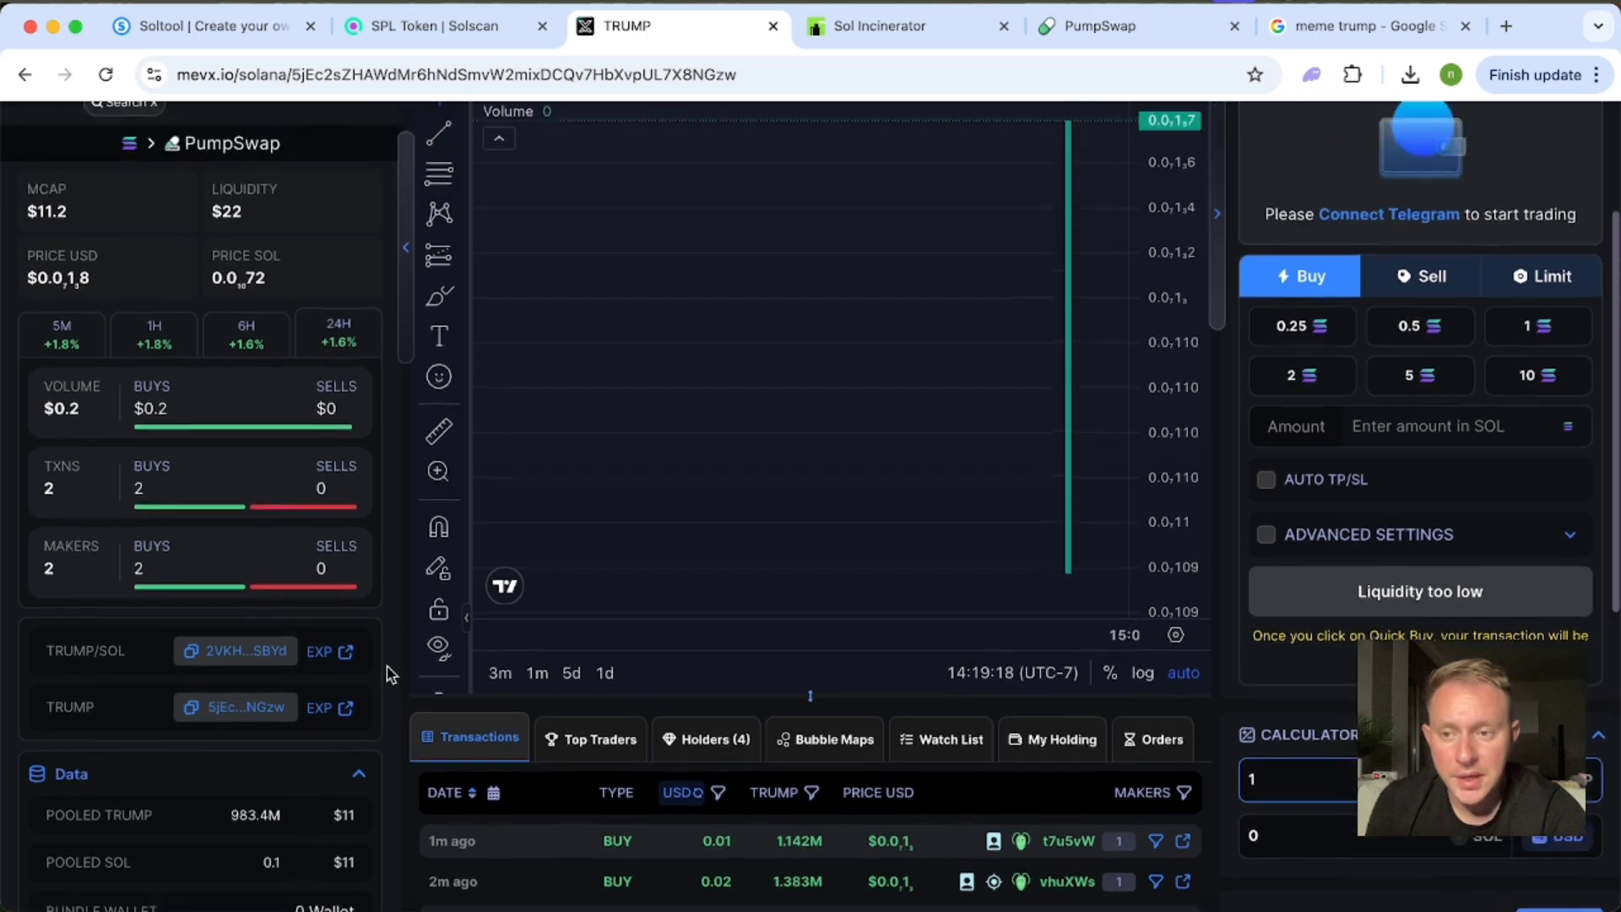
scroll(388, 676, down, 2)
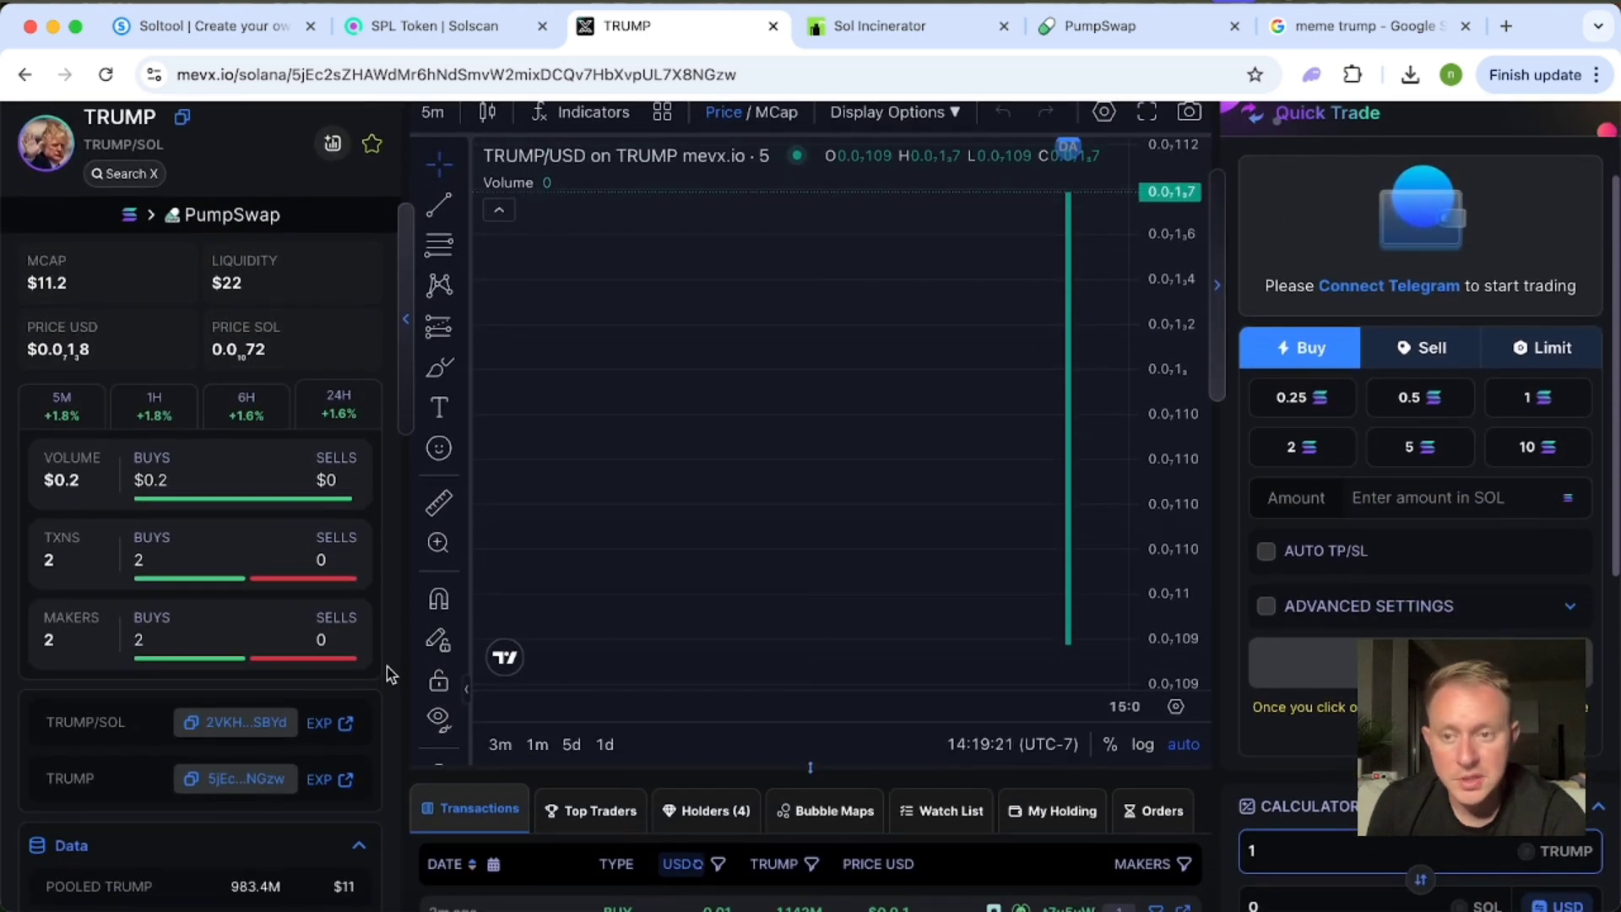
scroll(361, 469, down, 1)
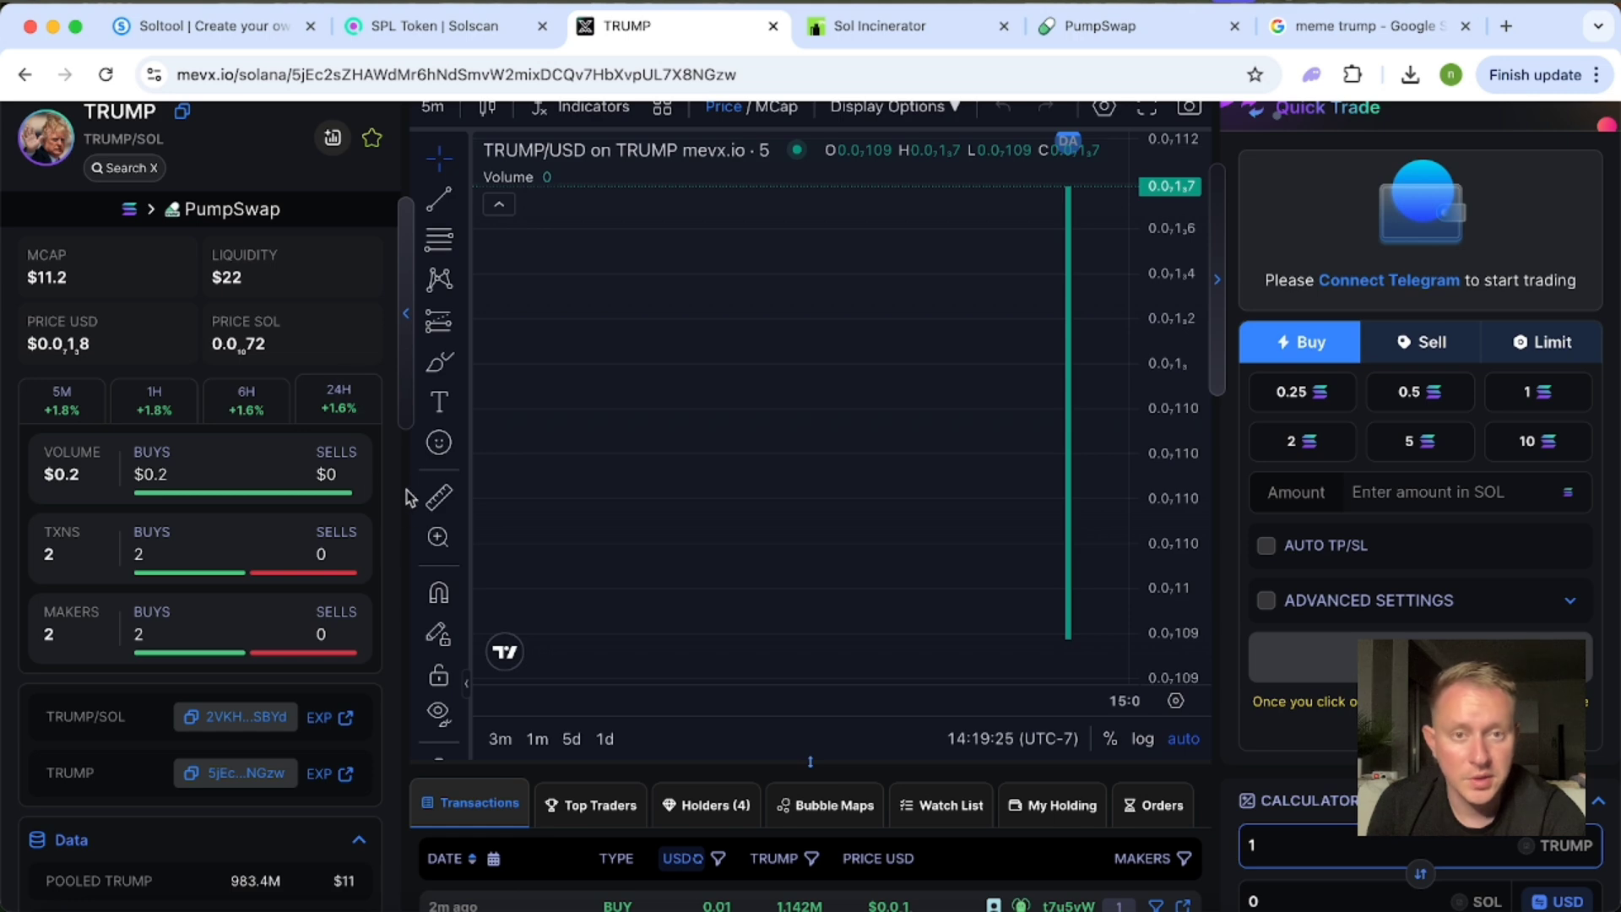
scroll(391, 485, up, 2)
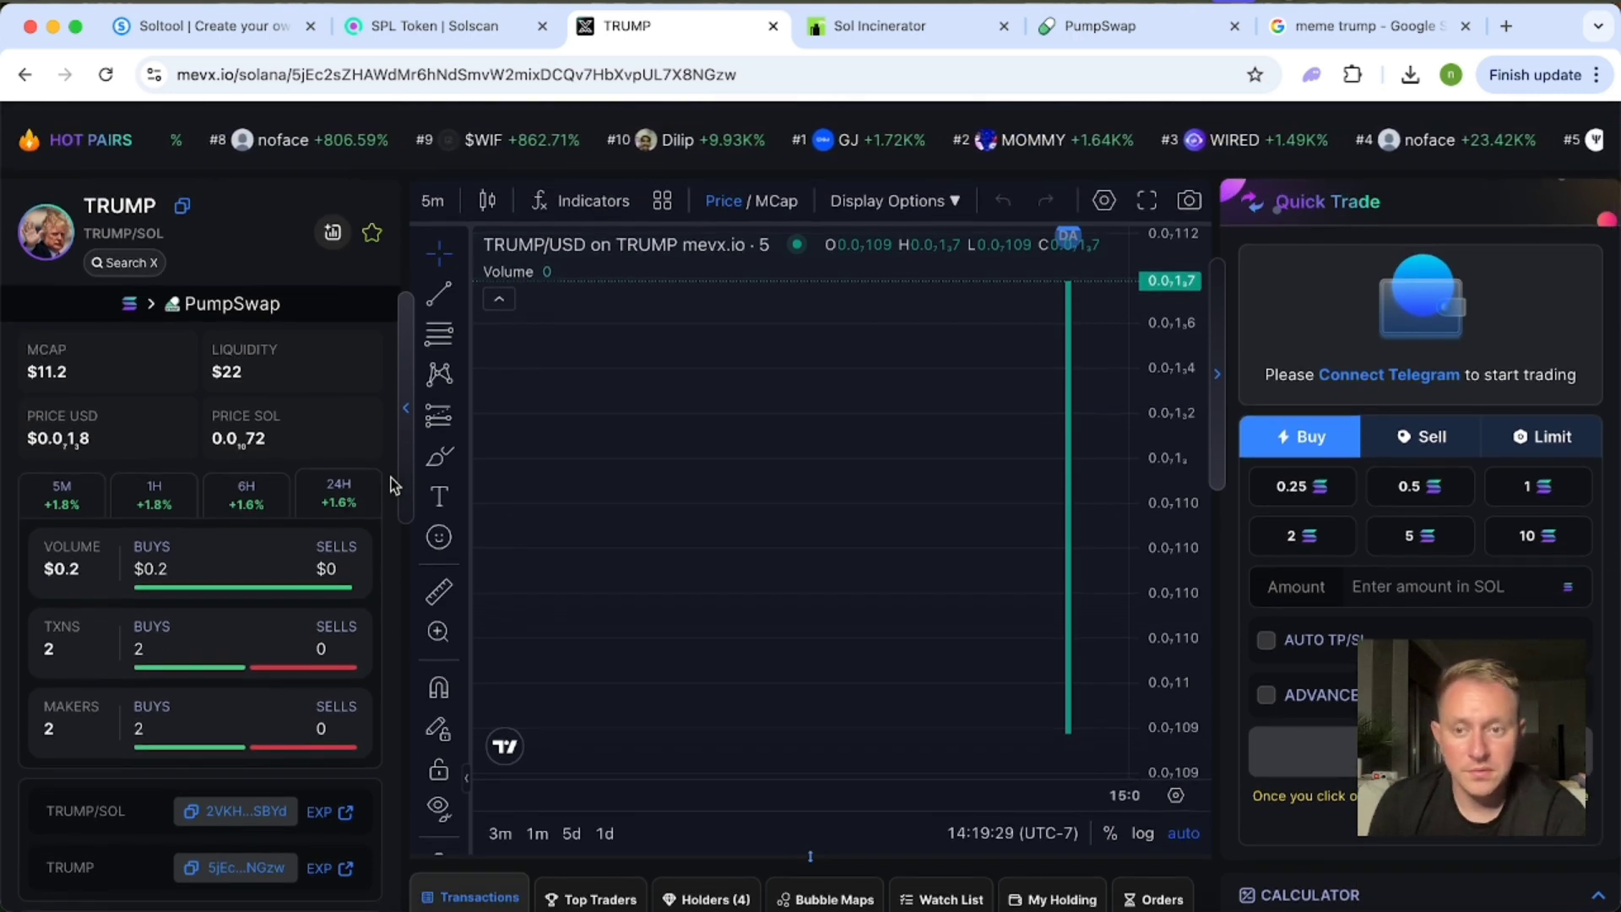
scroll(391, 485, down, 6)
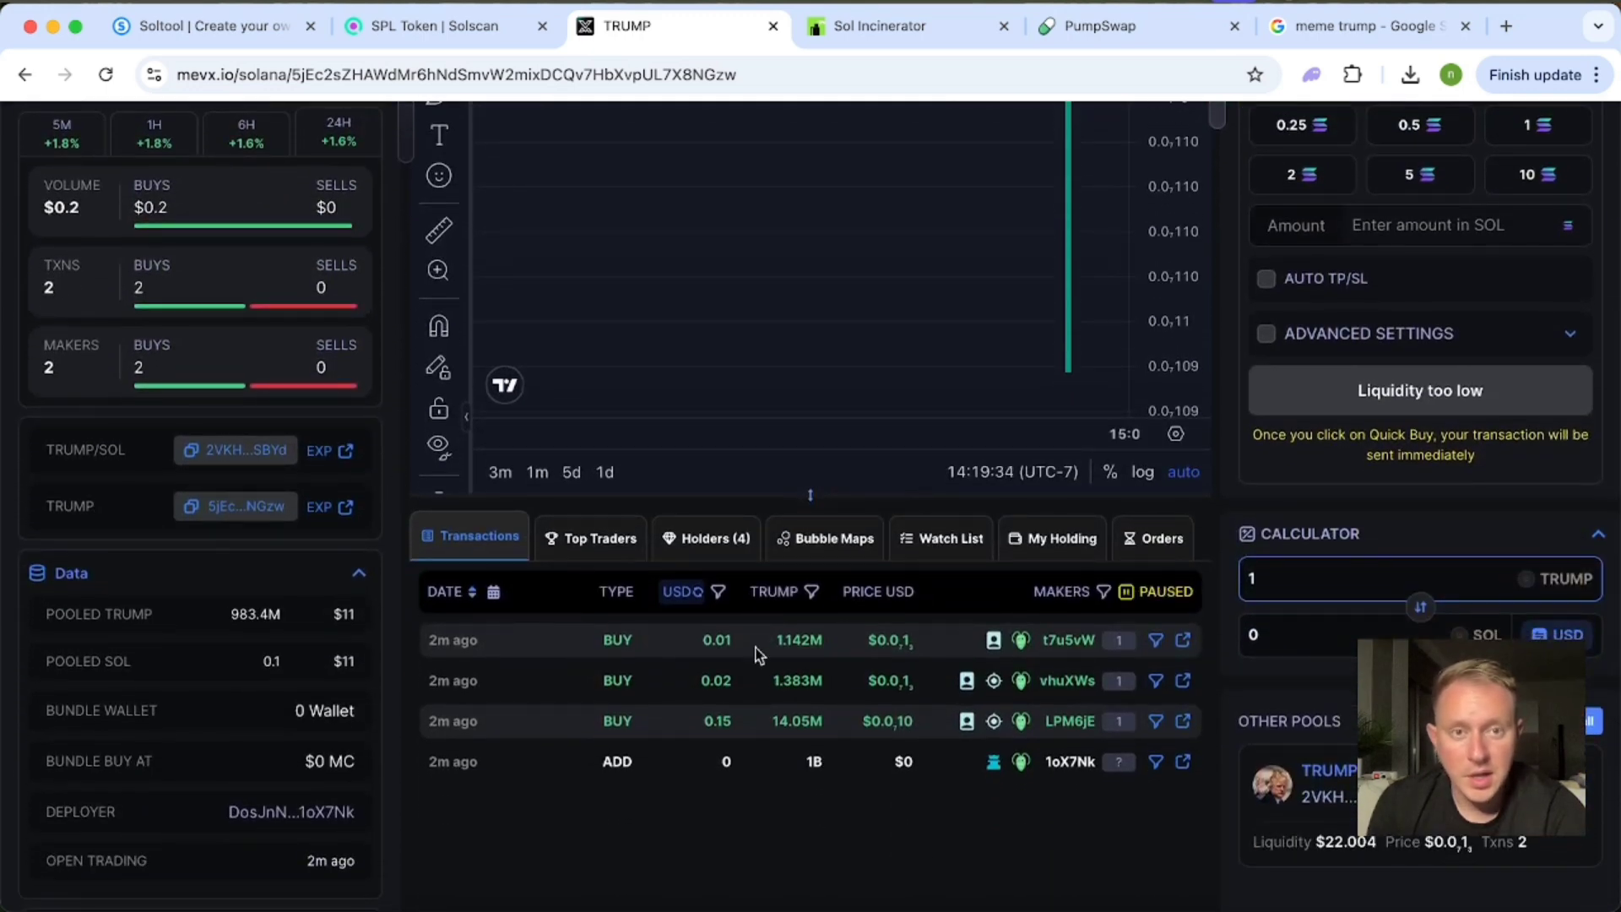
scroll(757, 657, up, 6)
scroll(758, 656, up, 1)
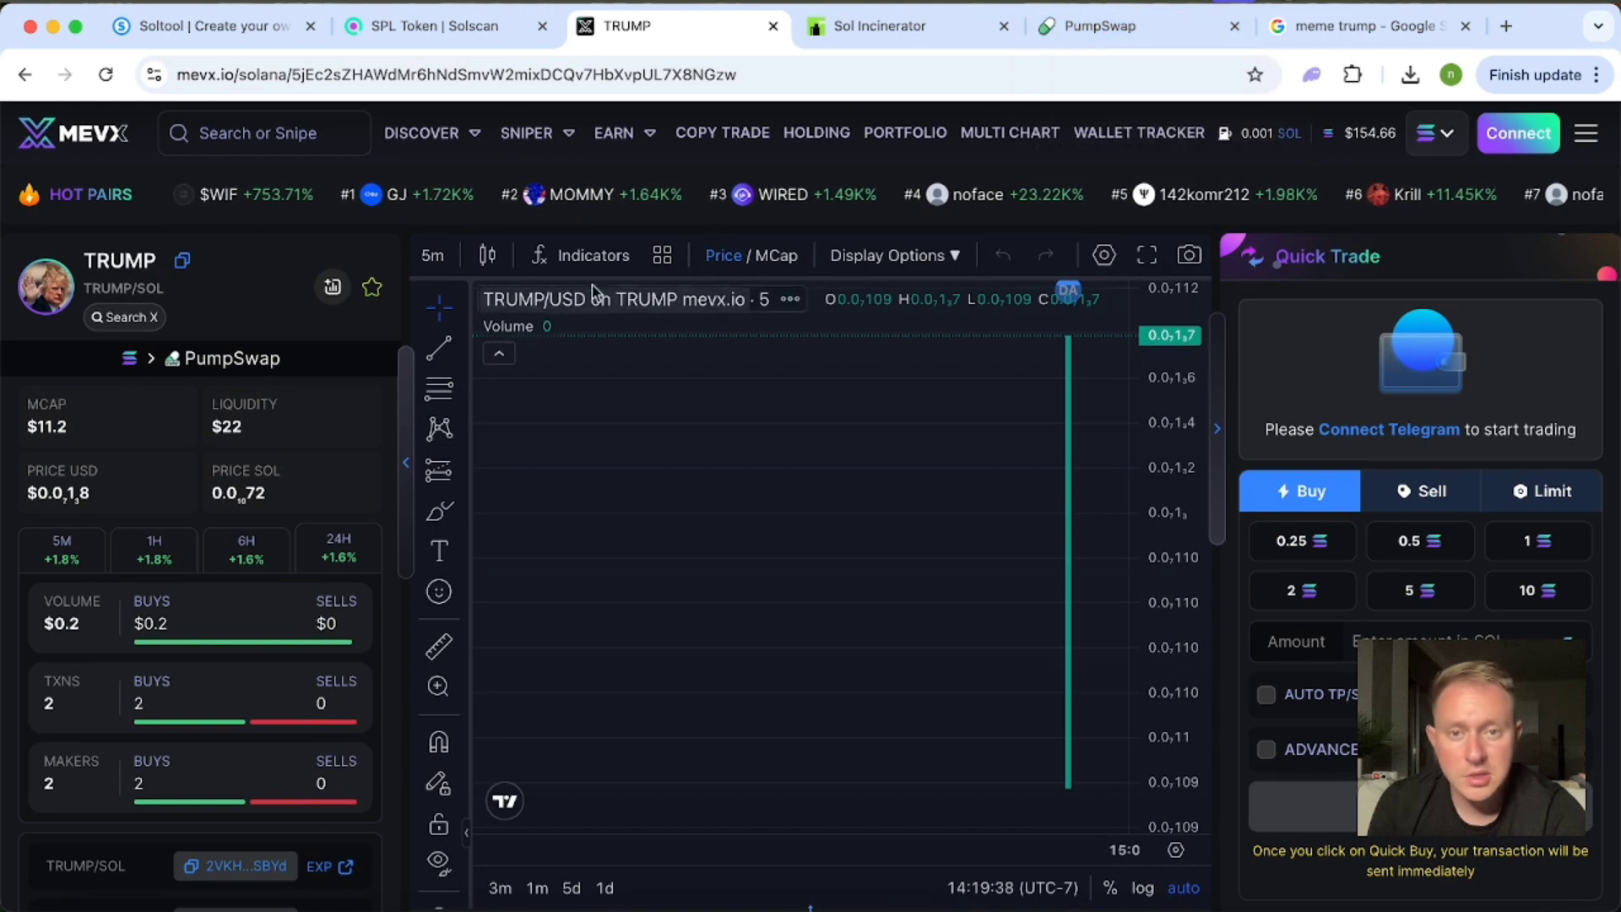
Switch to PumpSwap and prepare a withdrawal from the SOL/TRUMP pool with the maximum LP token amount.
click(1137, 26)
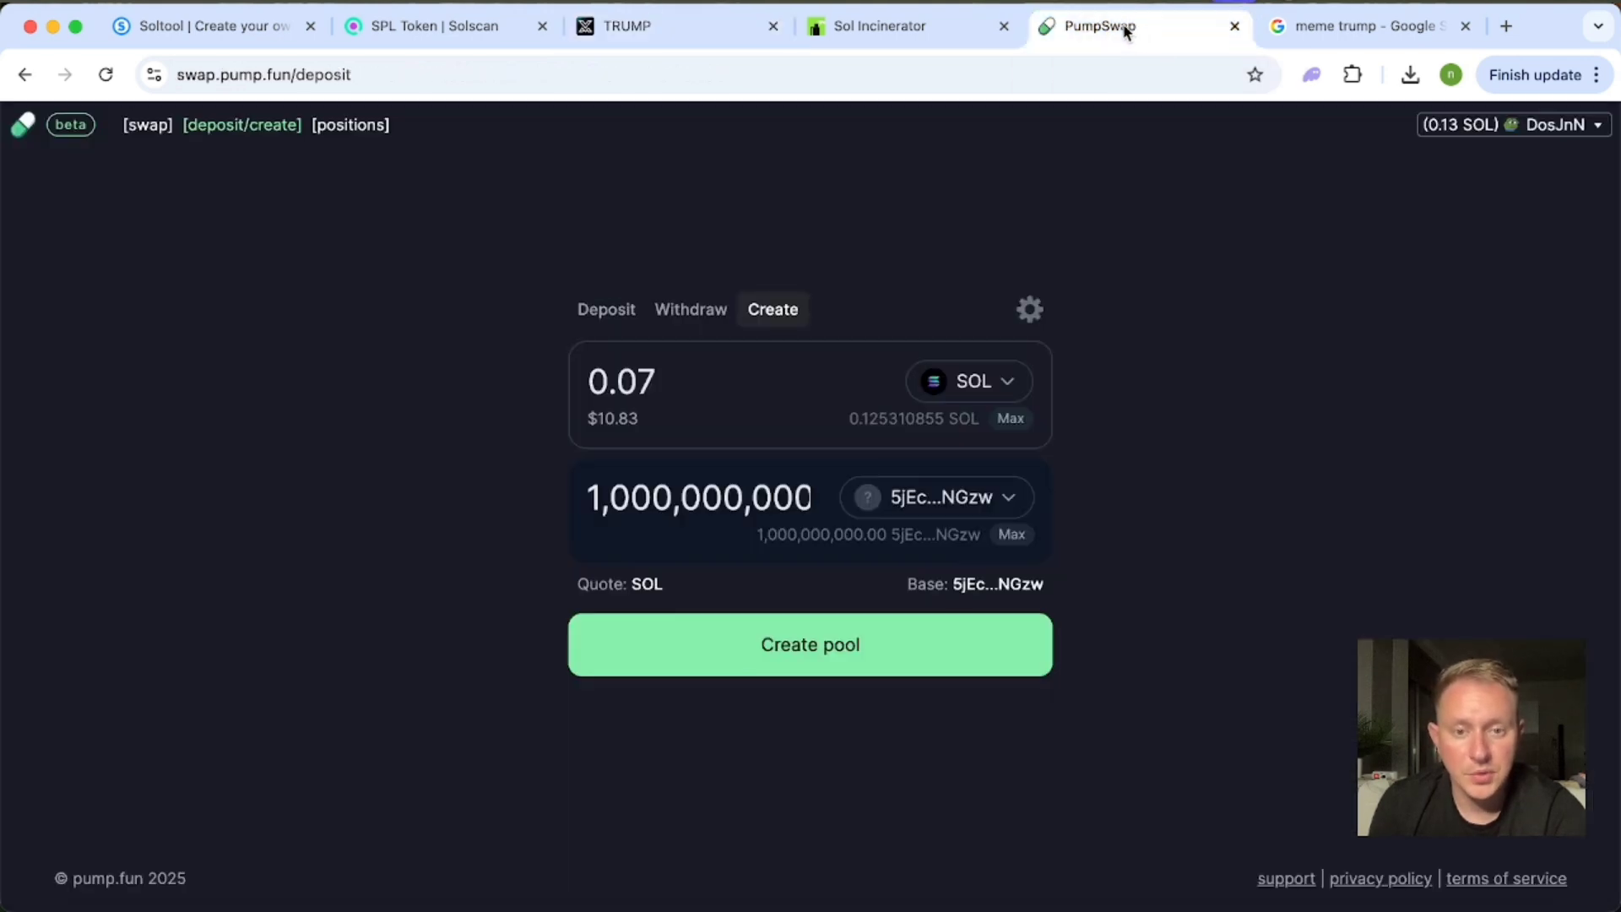
click(698, 316)
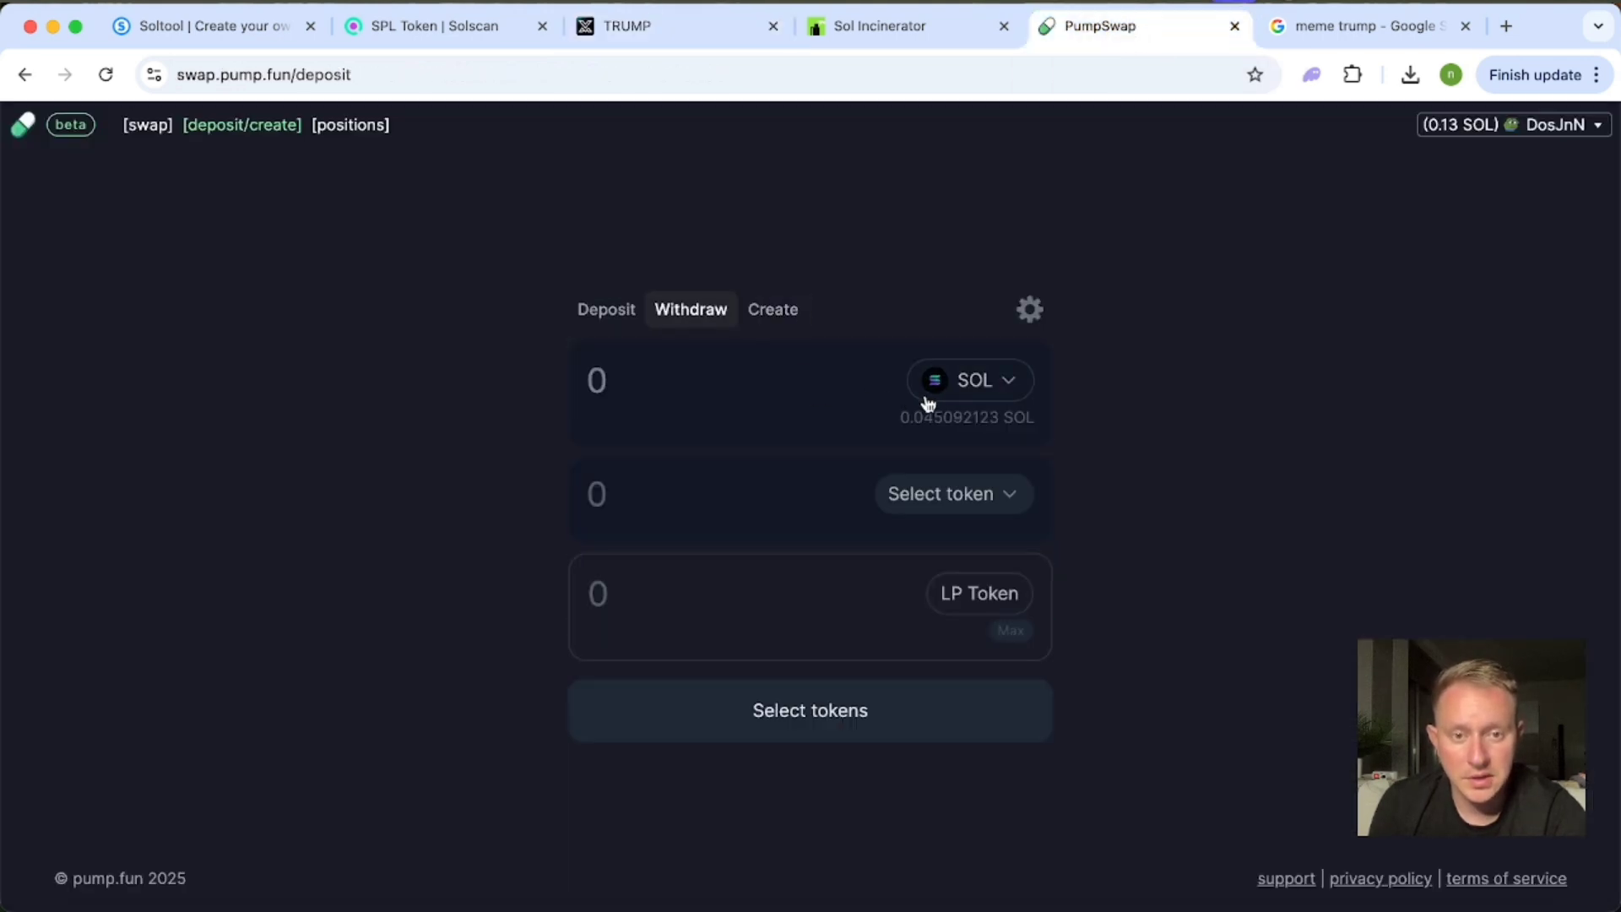
click(932, 510)
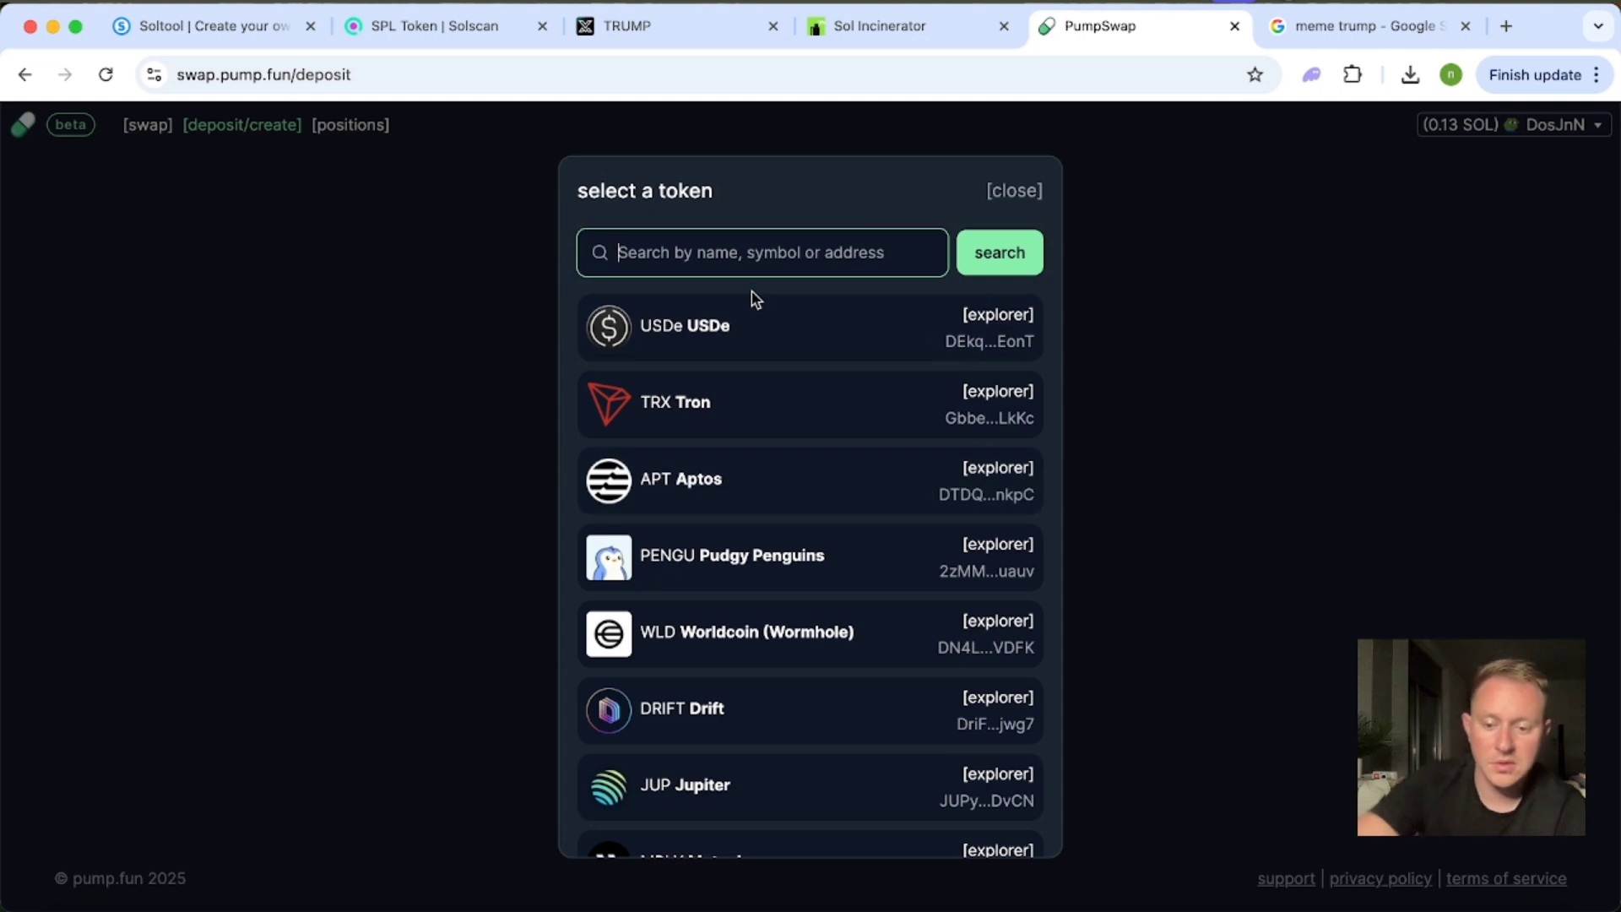
key(ctrl+v)
click(835, 342)
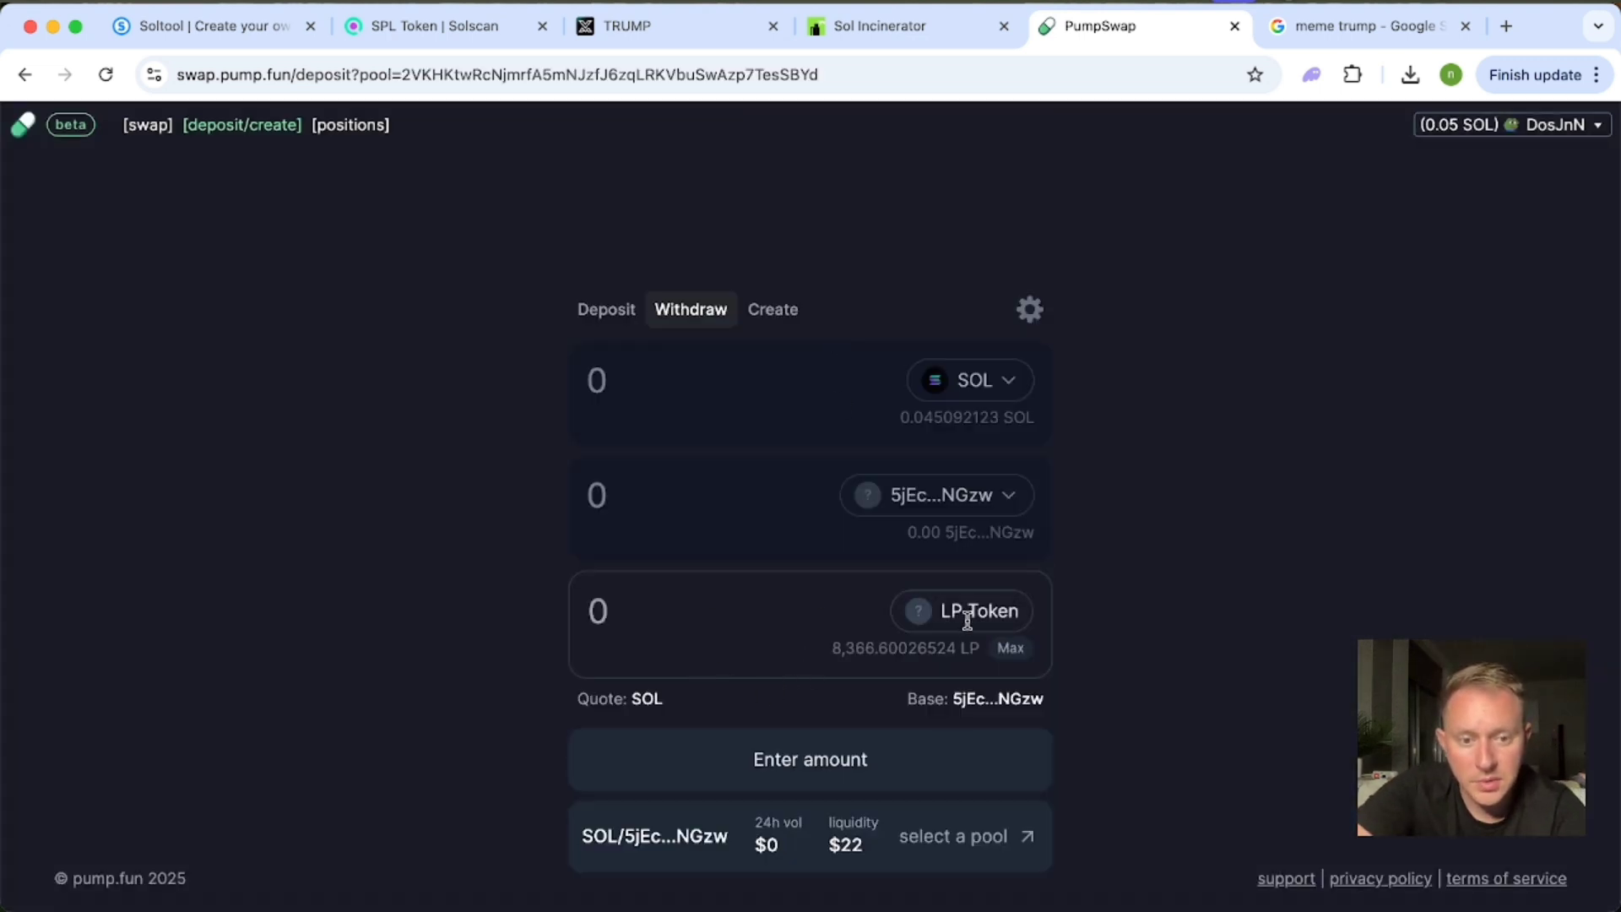
click(1011, 650)
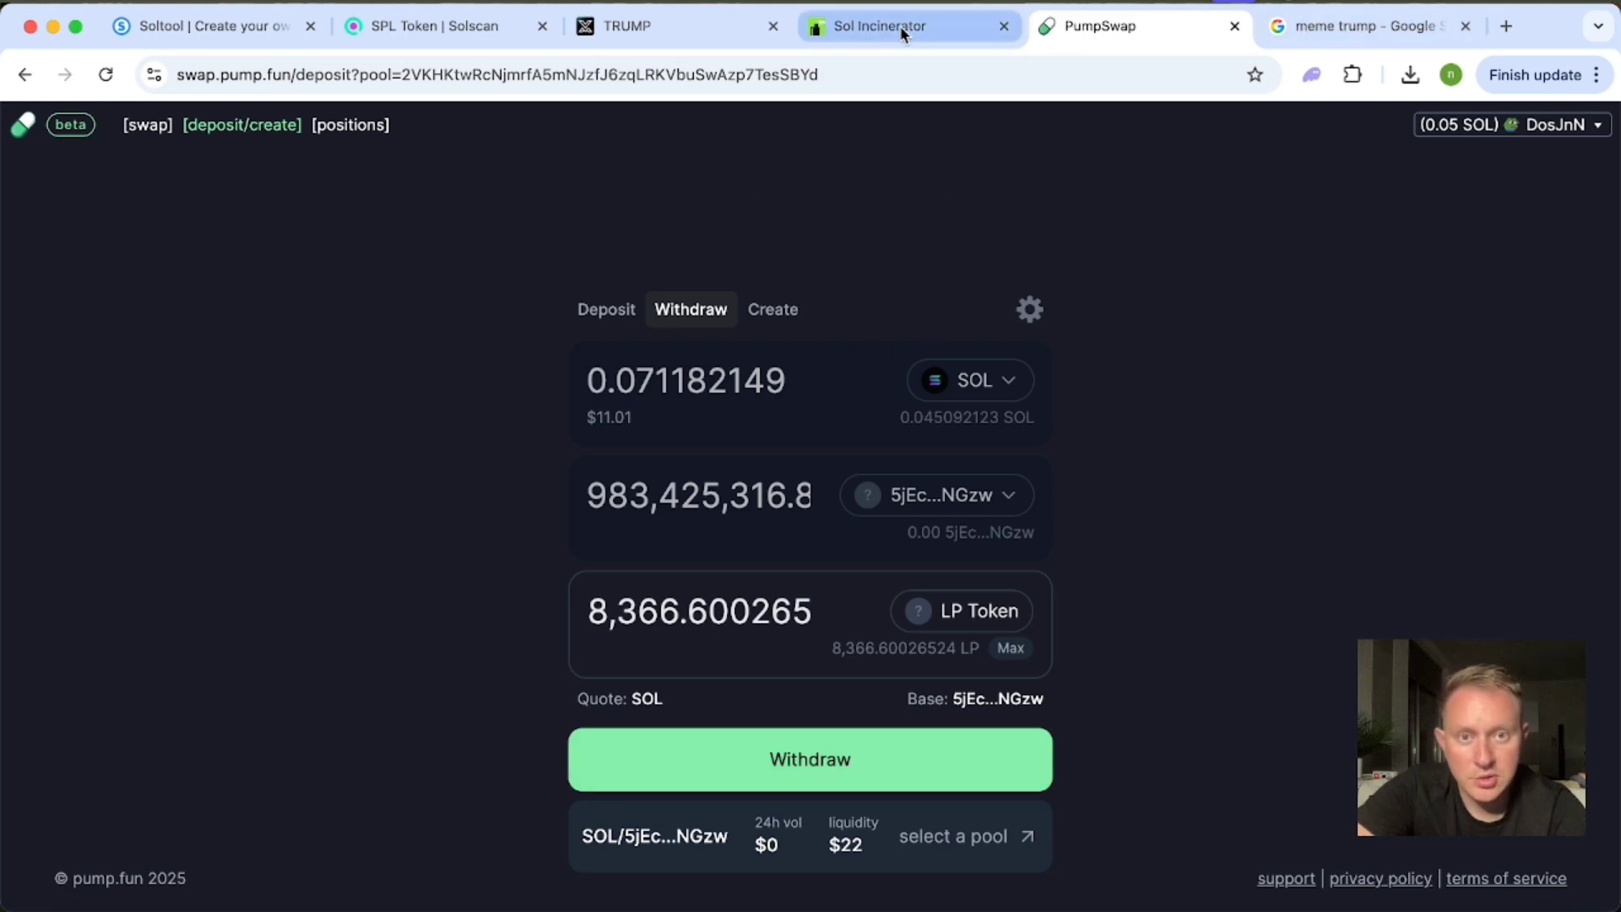
Check the TRUMP transactions and pool data on MevX again, and return to the PumpSwap withdrawal form.
click(686, 26)
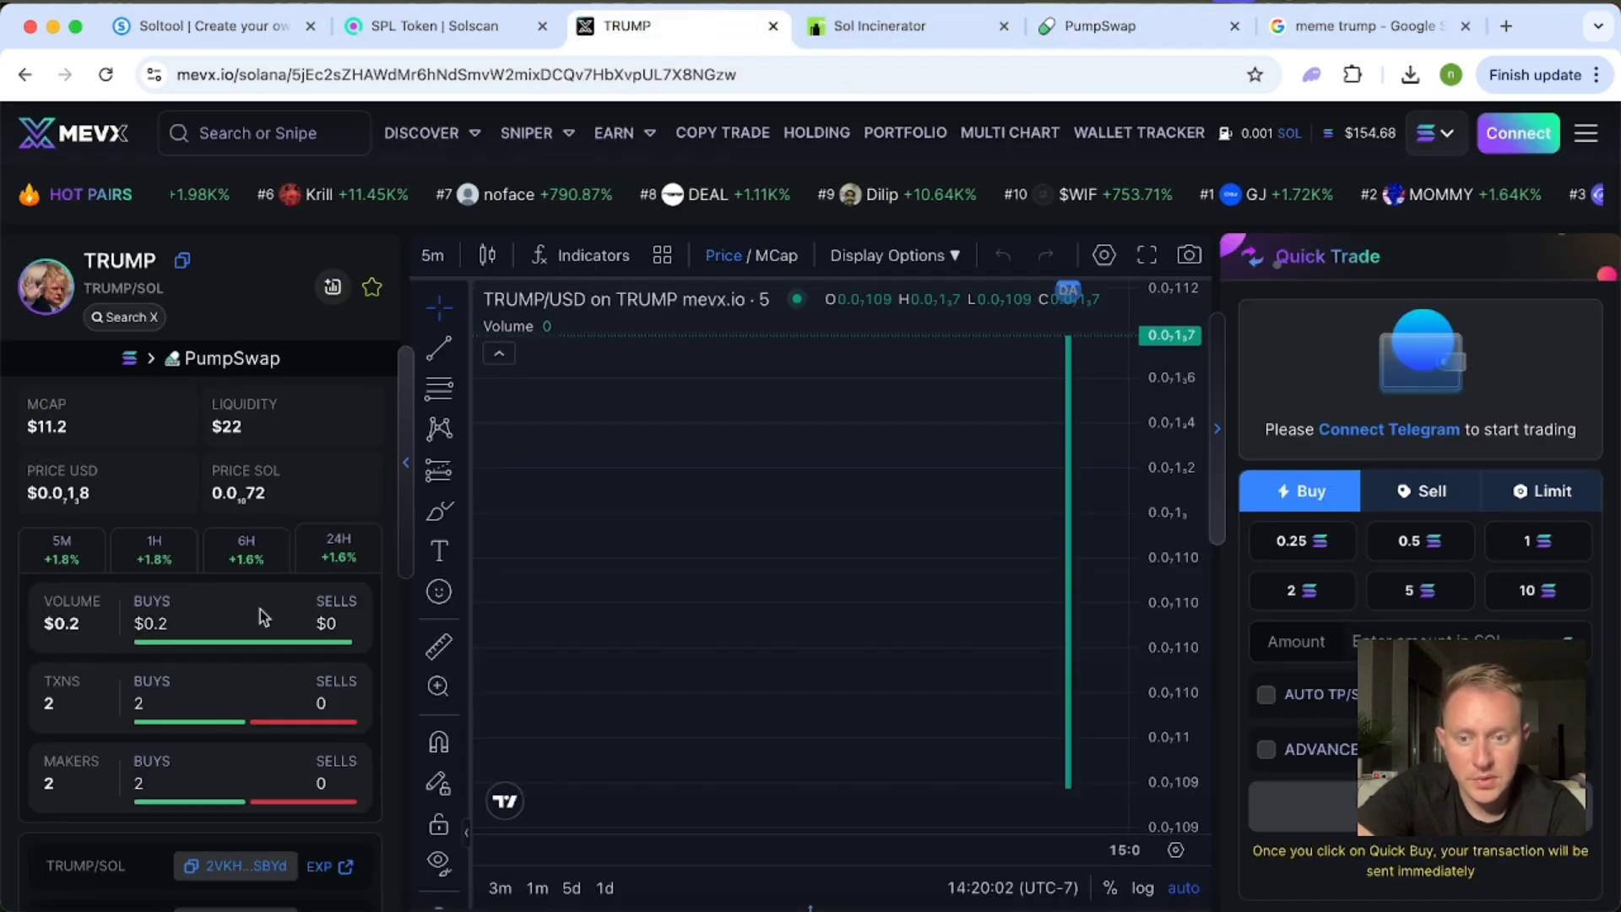
scroll(396, 629, down, 4)
scroll(706, 728, down, 2)
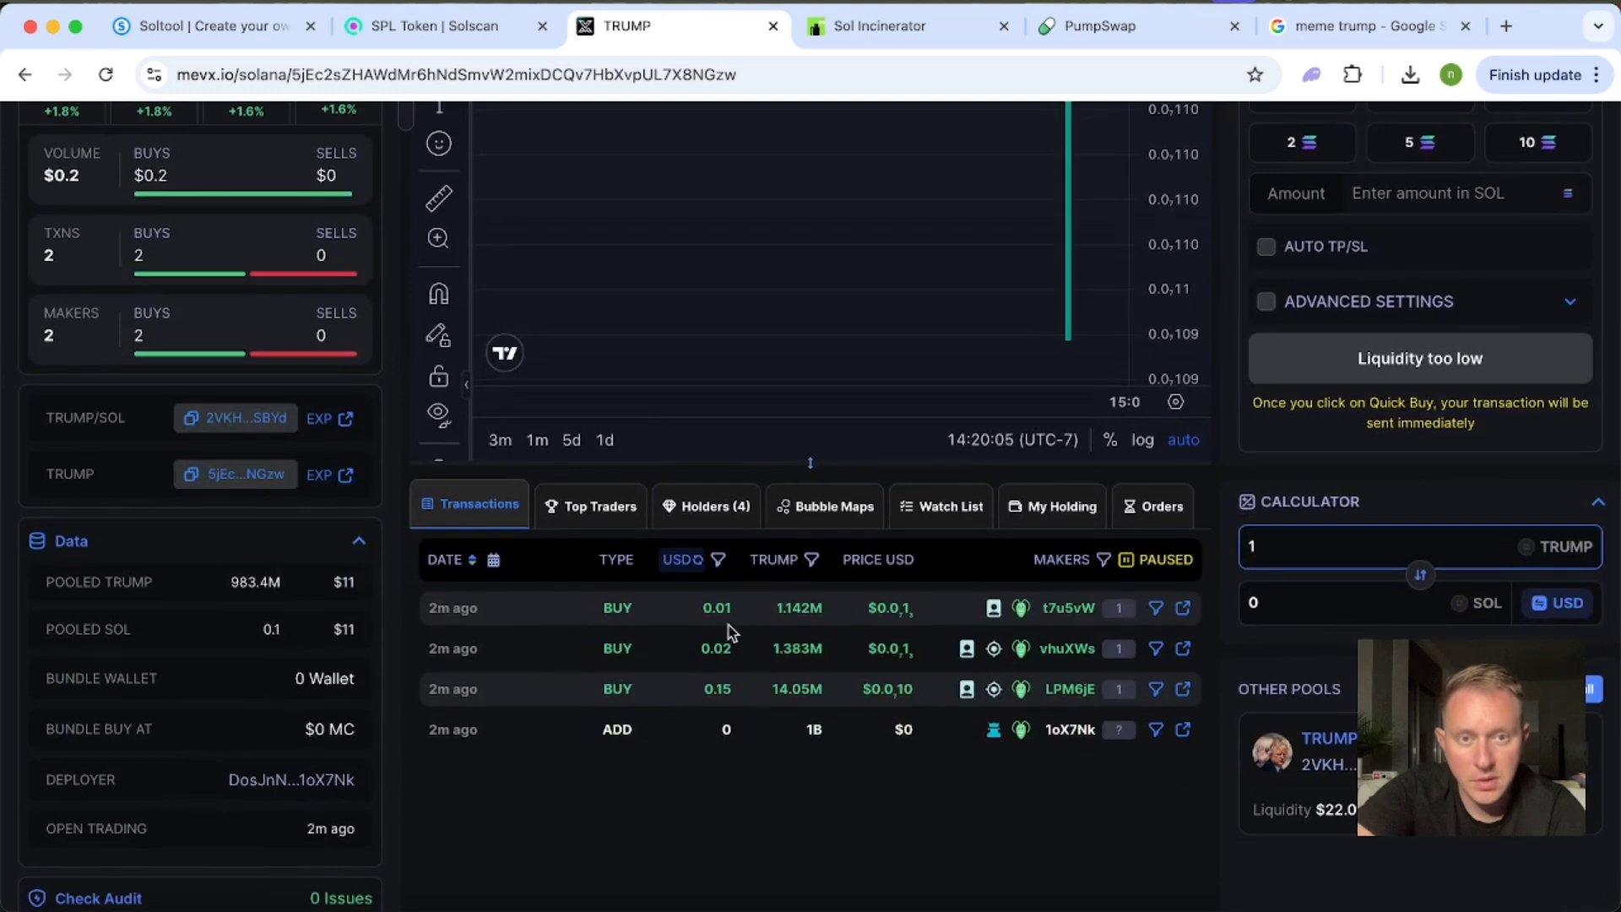
scroll(728, 625, up, 4)
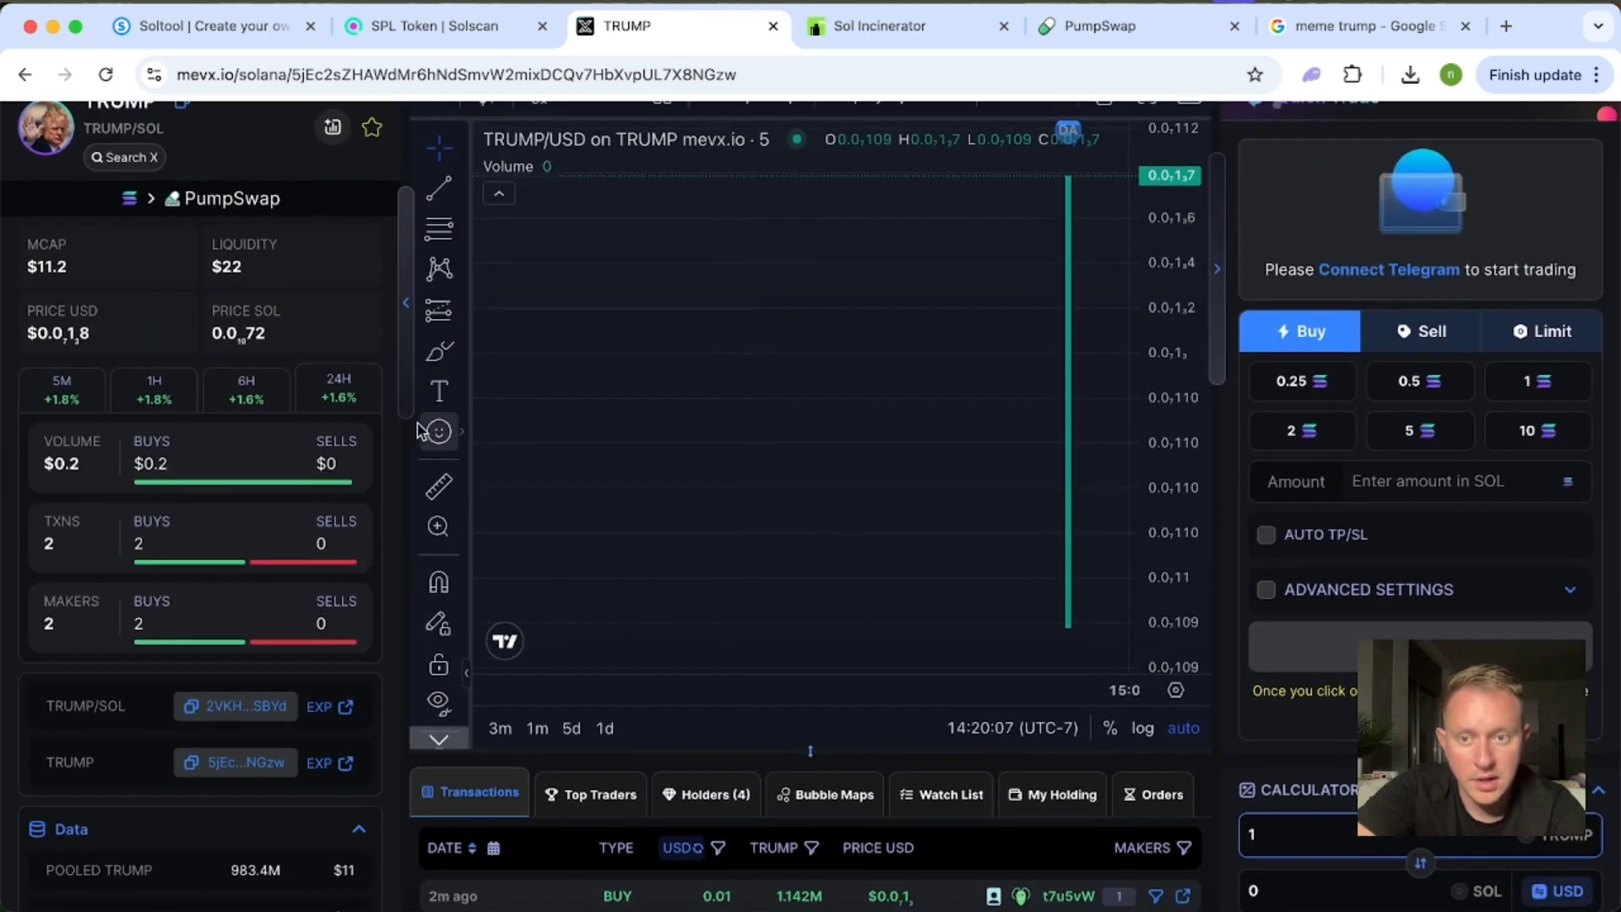
scroll(384, 363, up, 3)
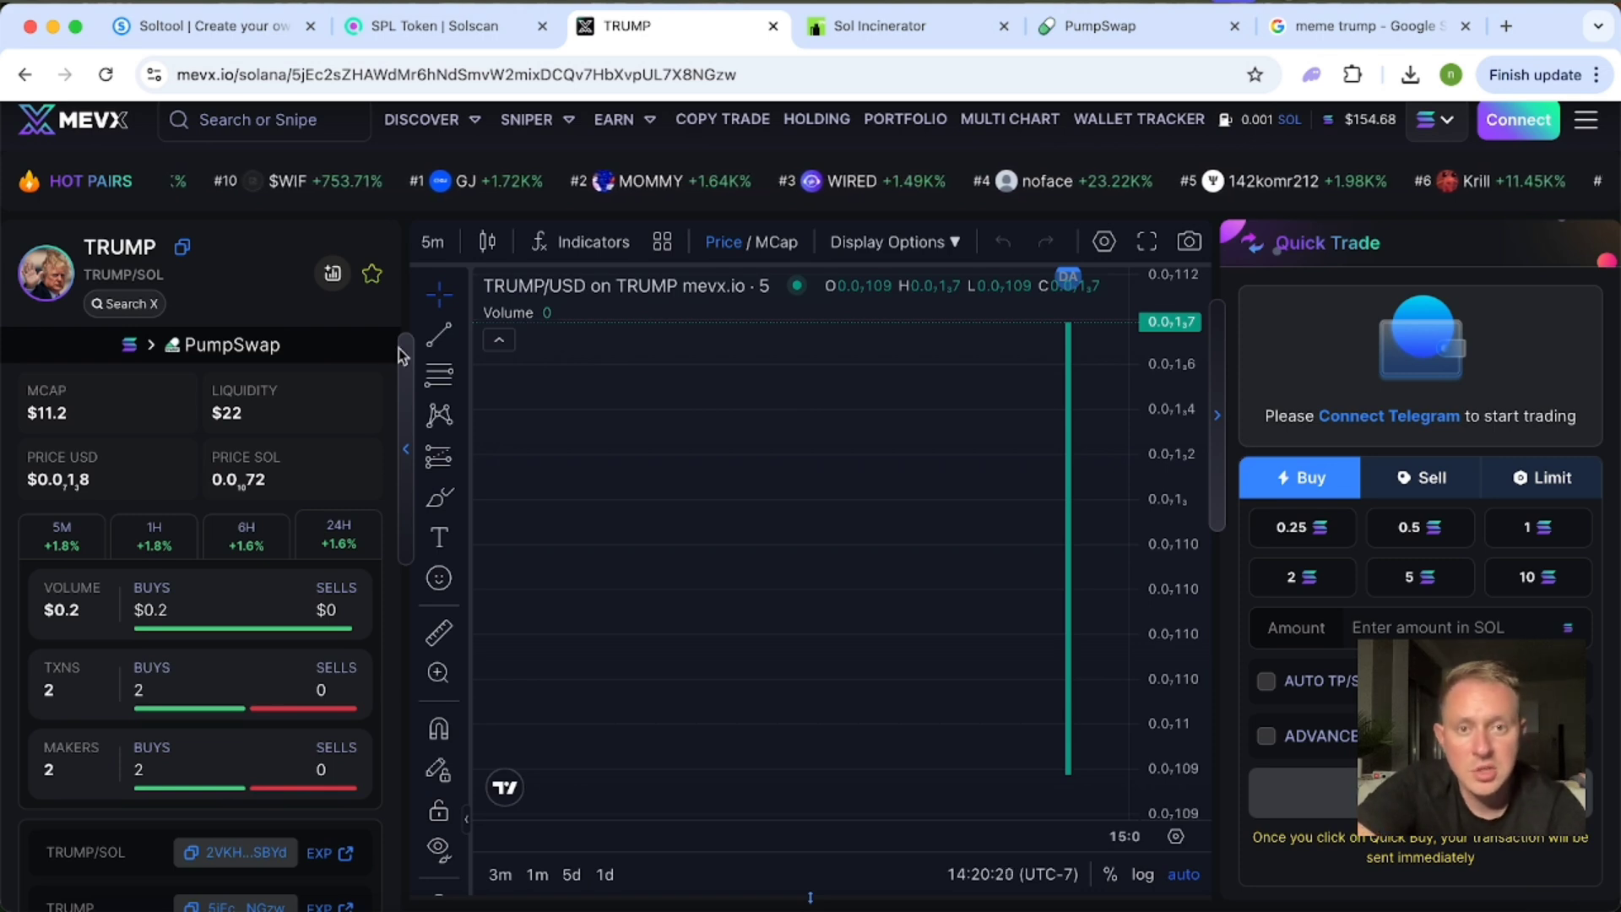
click(1148, 29)
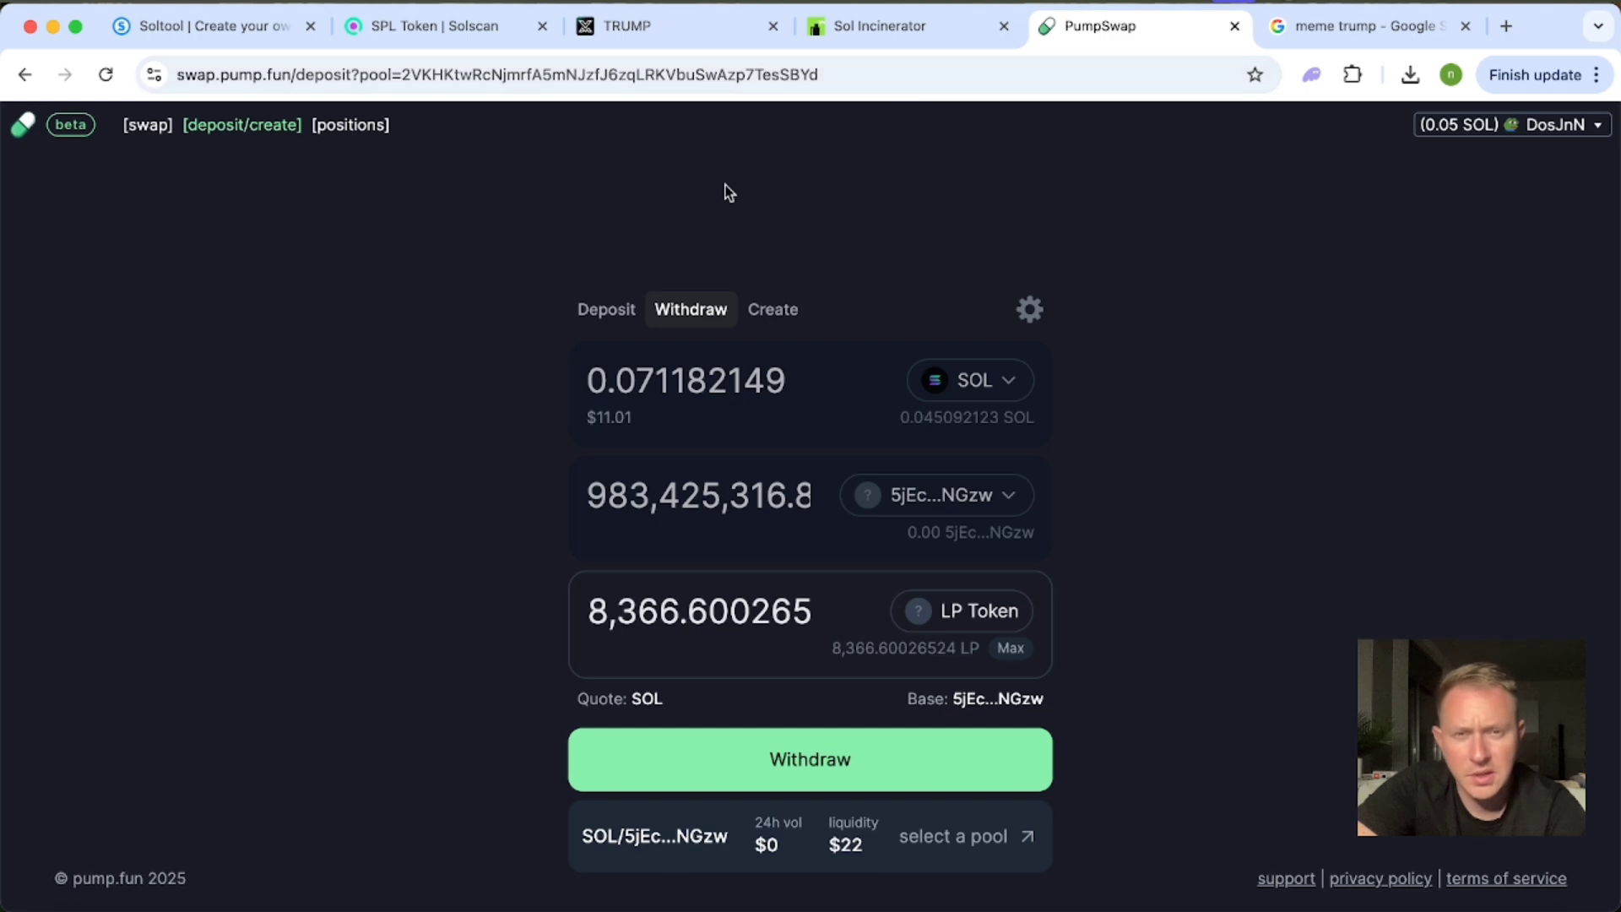
Switch to Sol Incinerator and connect the Phantom wallet, approving the connection for the token 1 account.
click(904, 26)
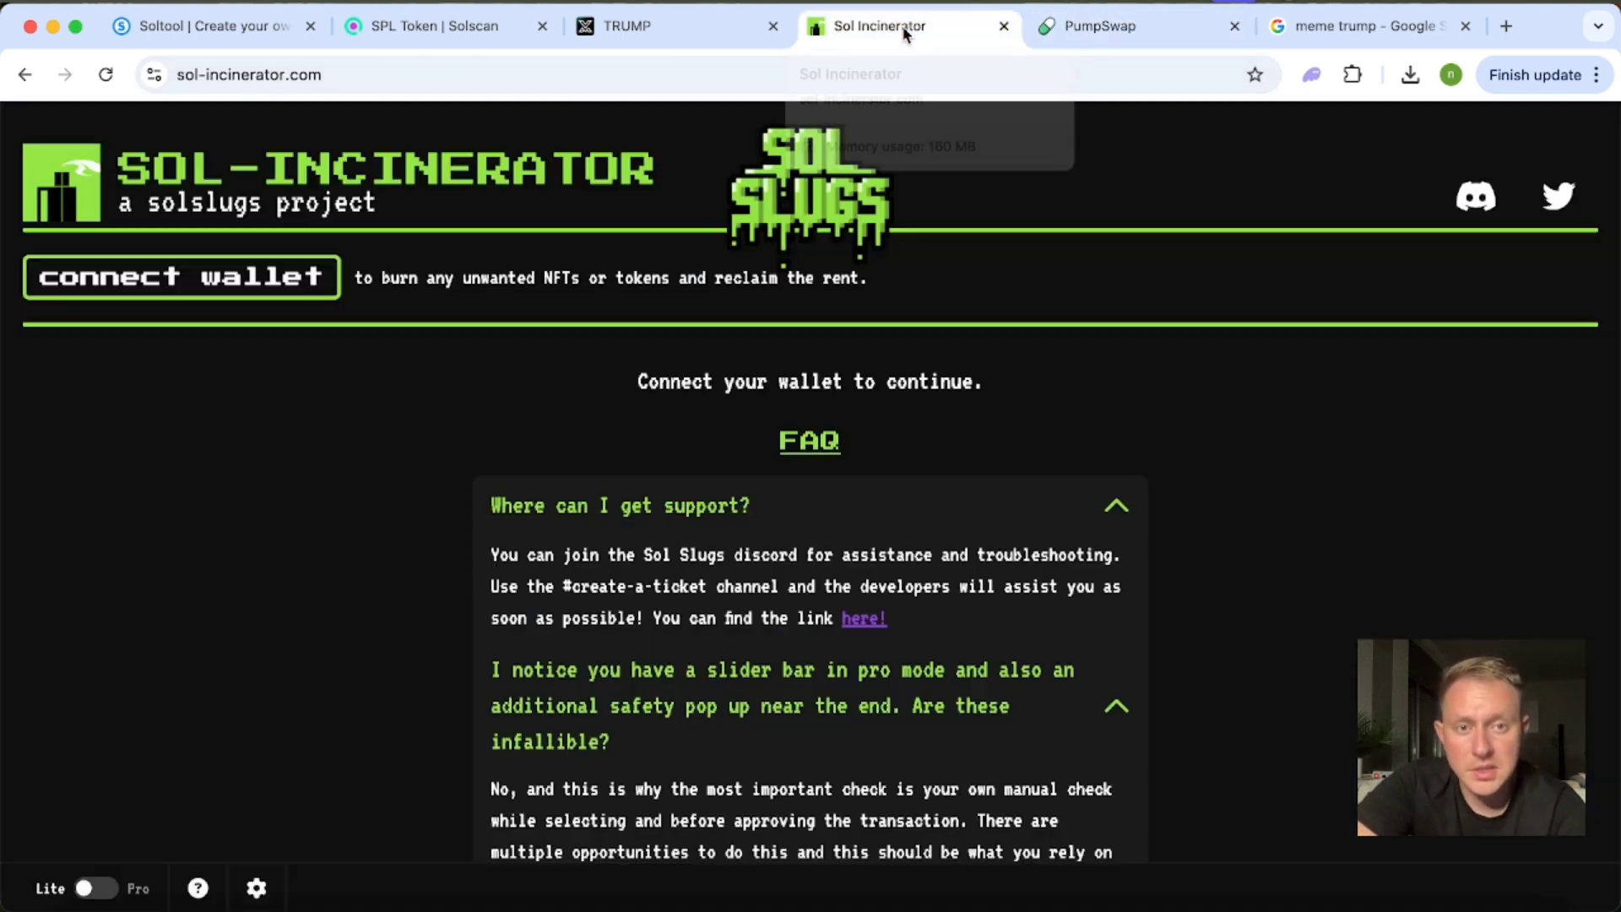
click(218, 285)
click(773, 591)
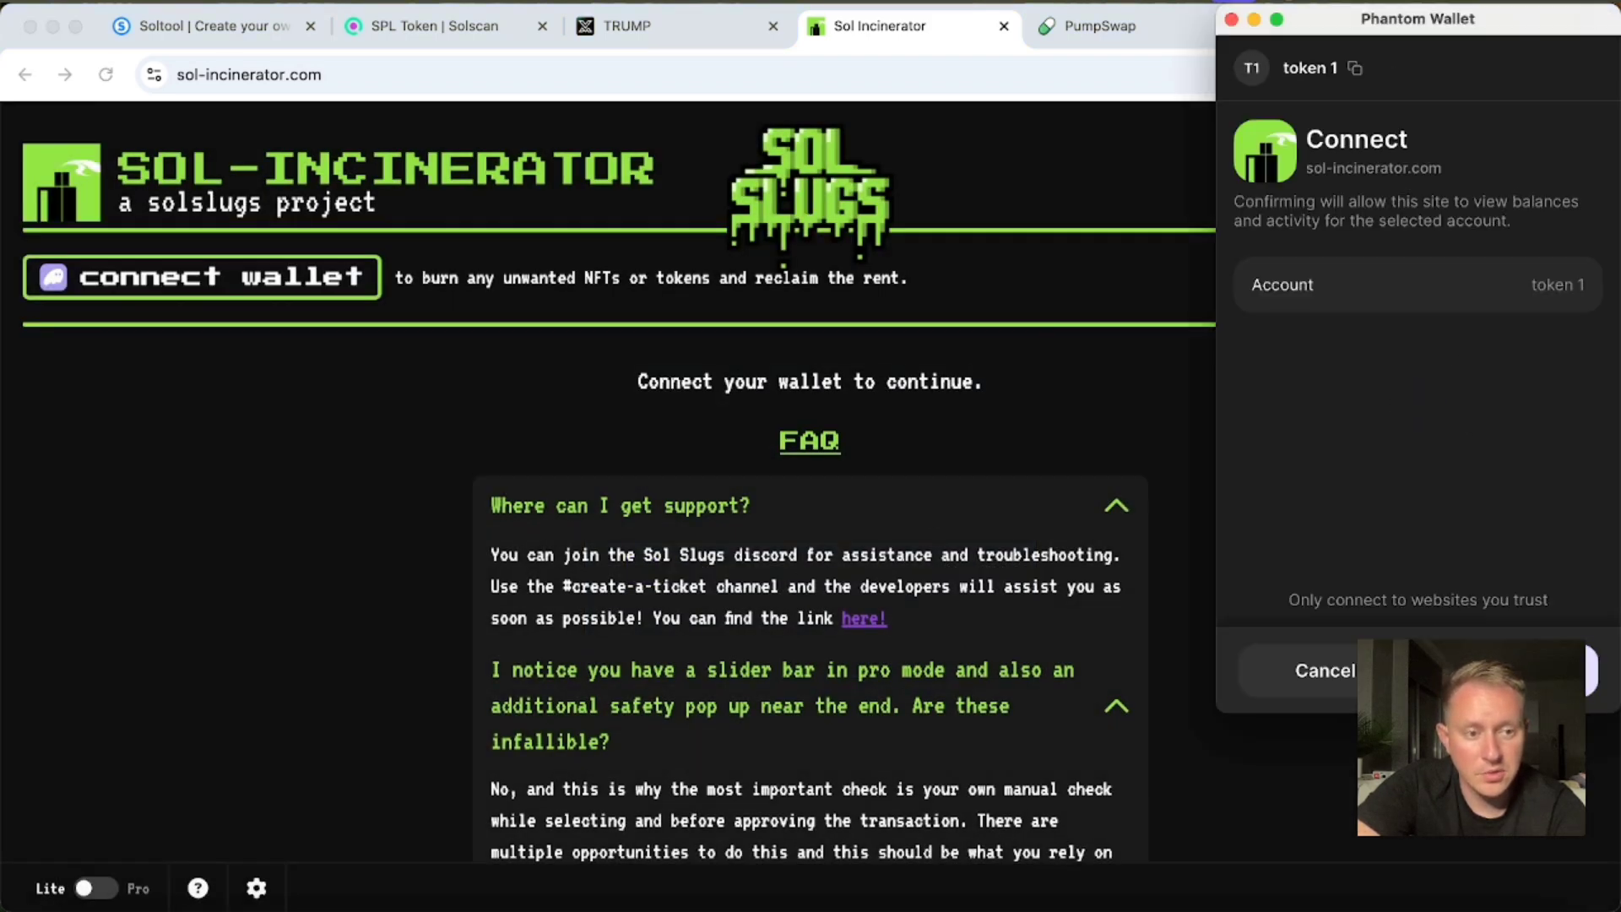
click(1511, 671)
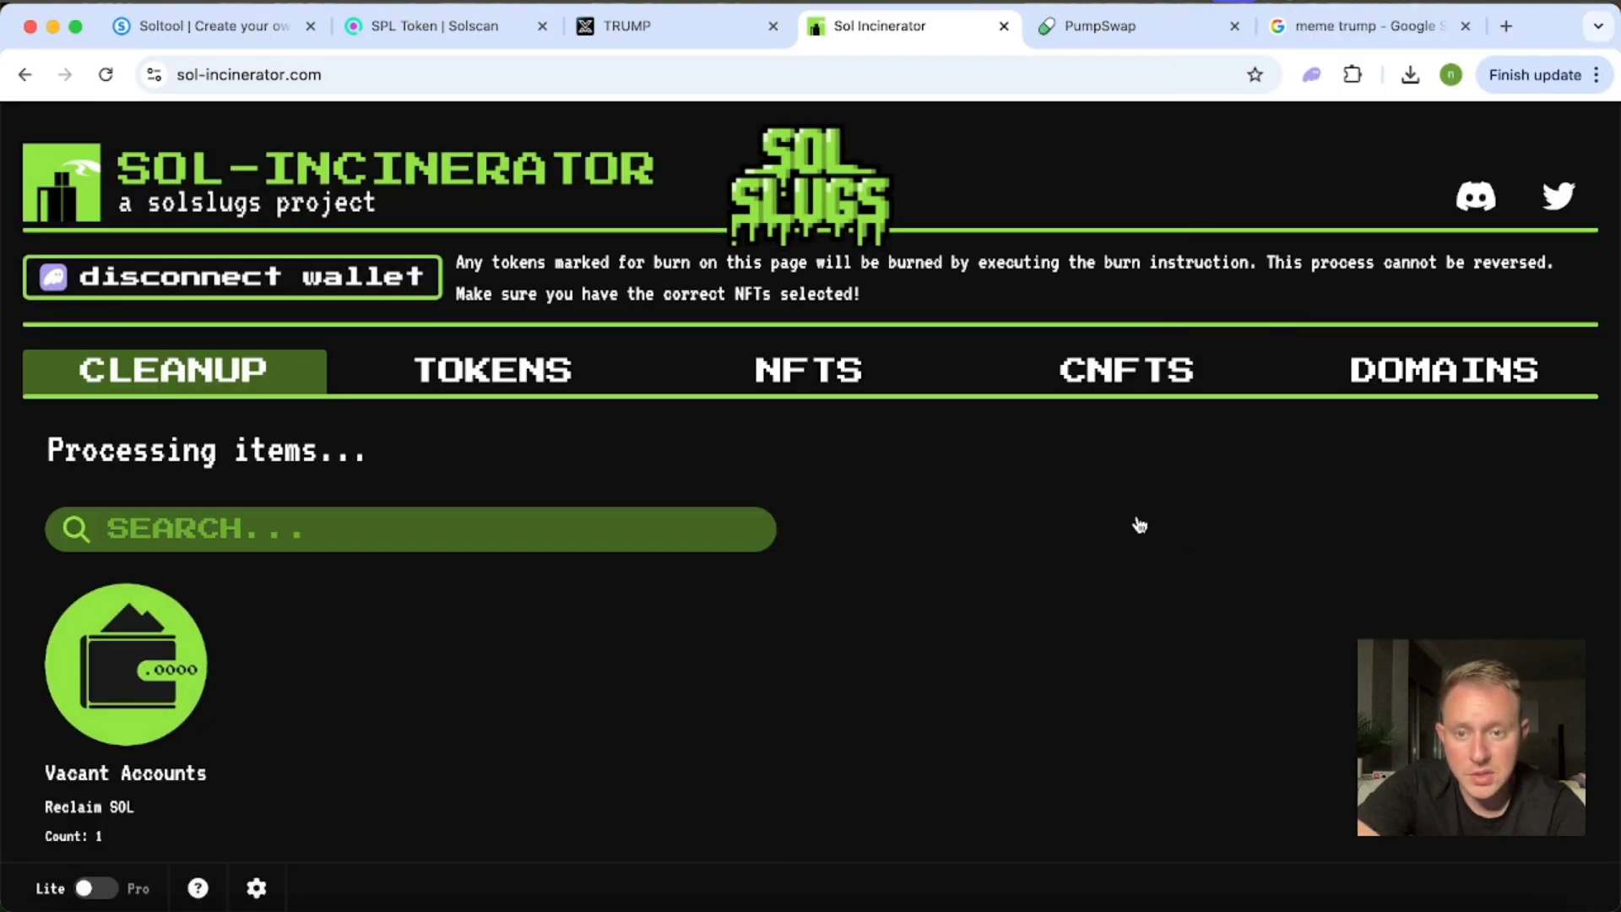
Enable Pro mode in Sol Incinerator and check the wallet's LP positions.
scroll(1139, 524, down, 3)
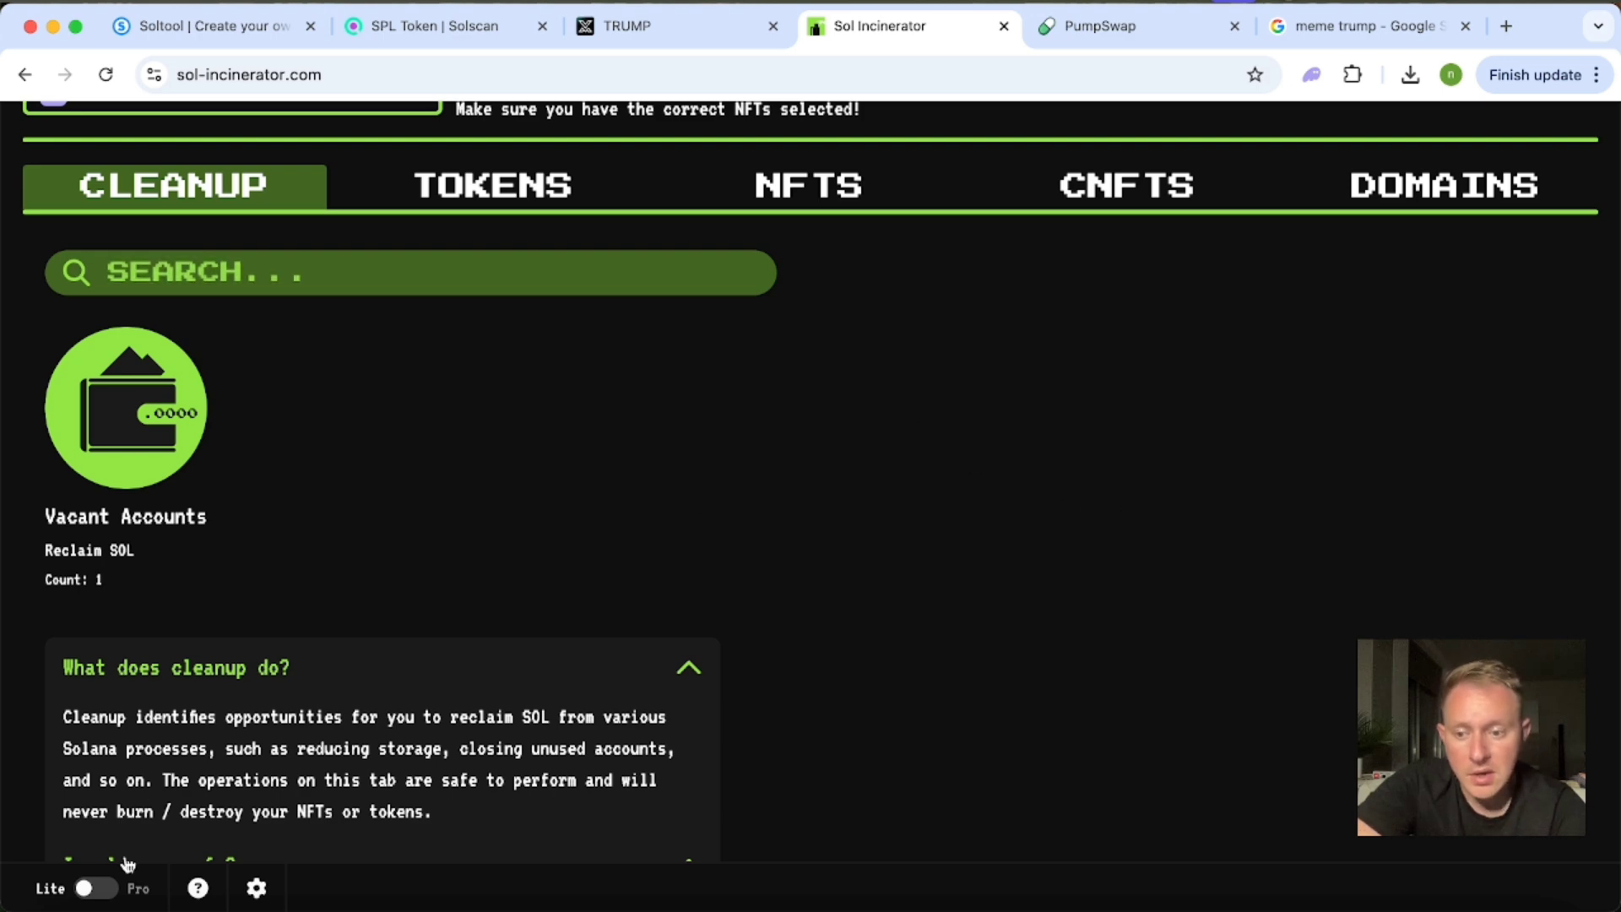
click(90, 890)
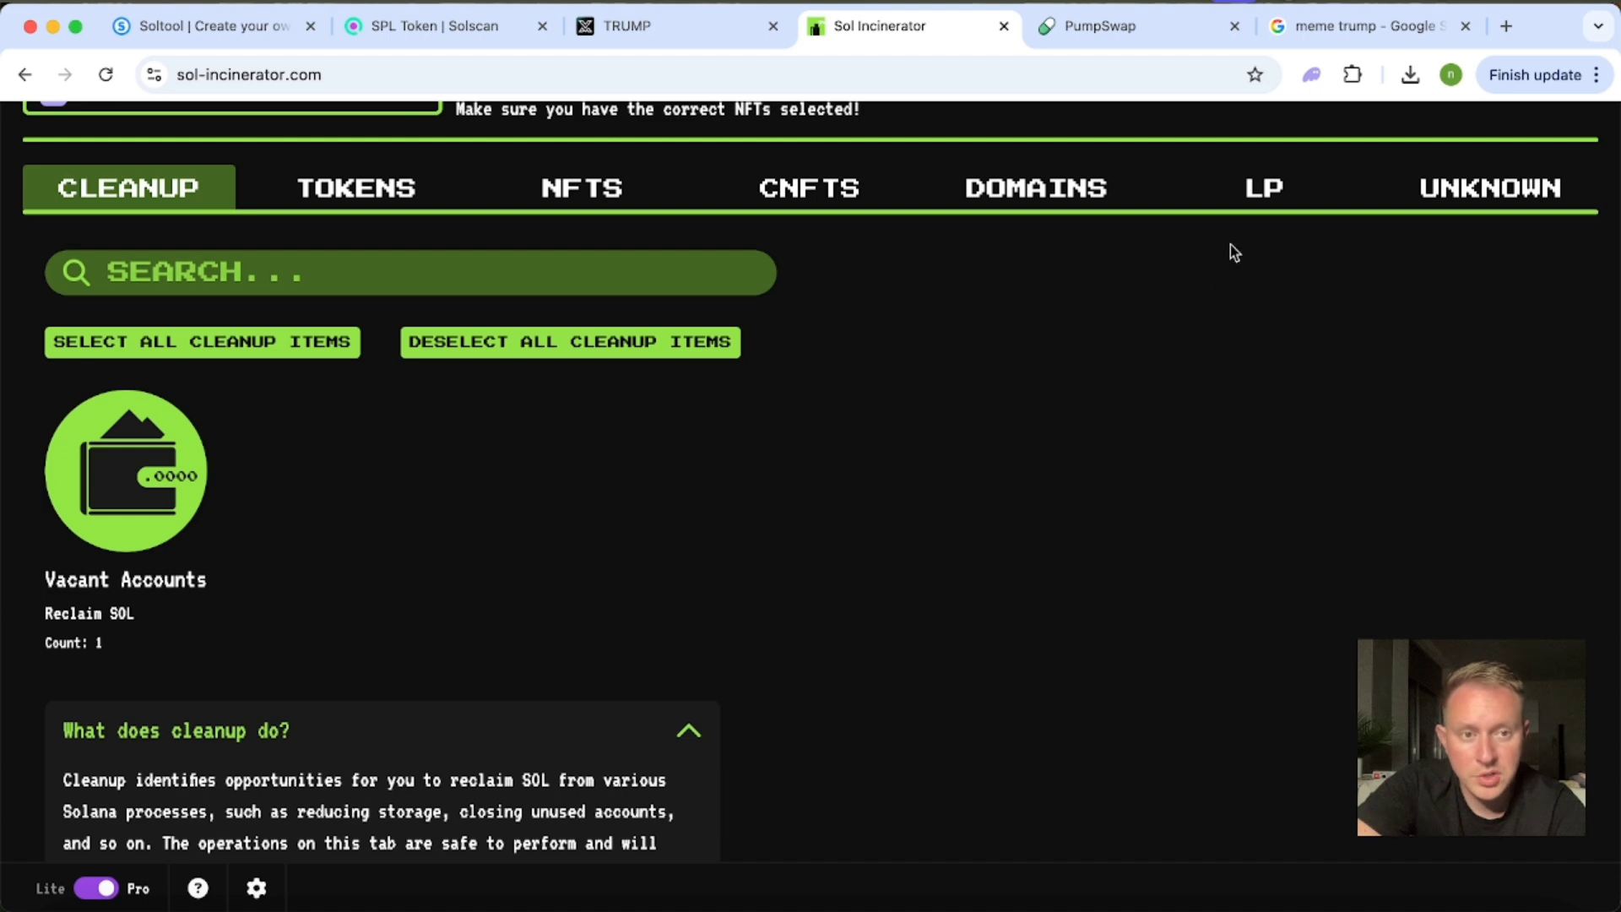
click(1261, 193)
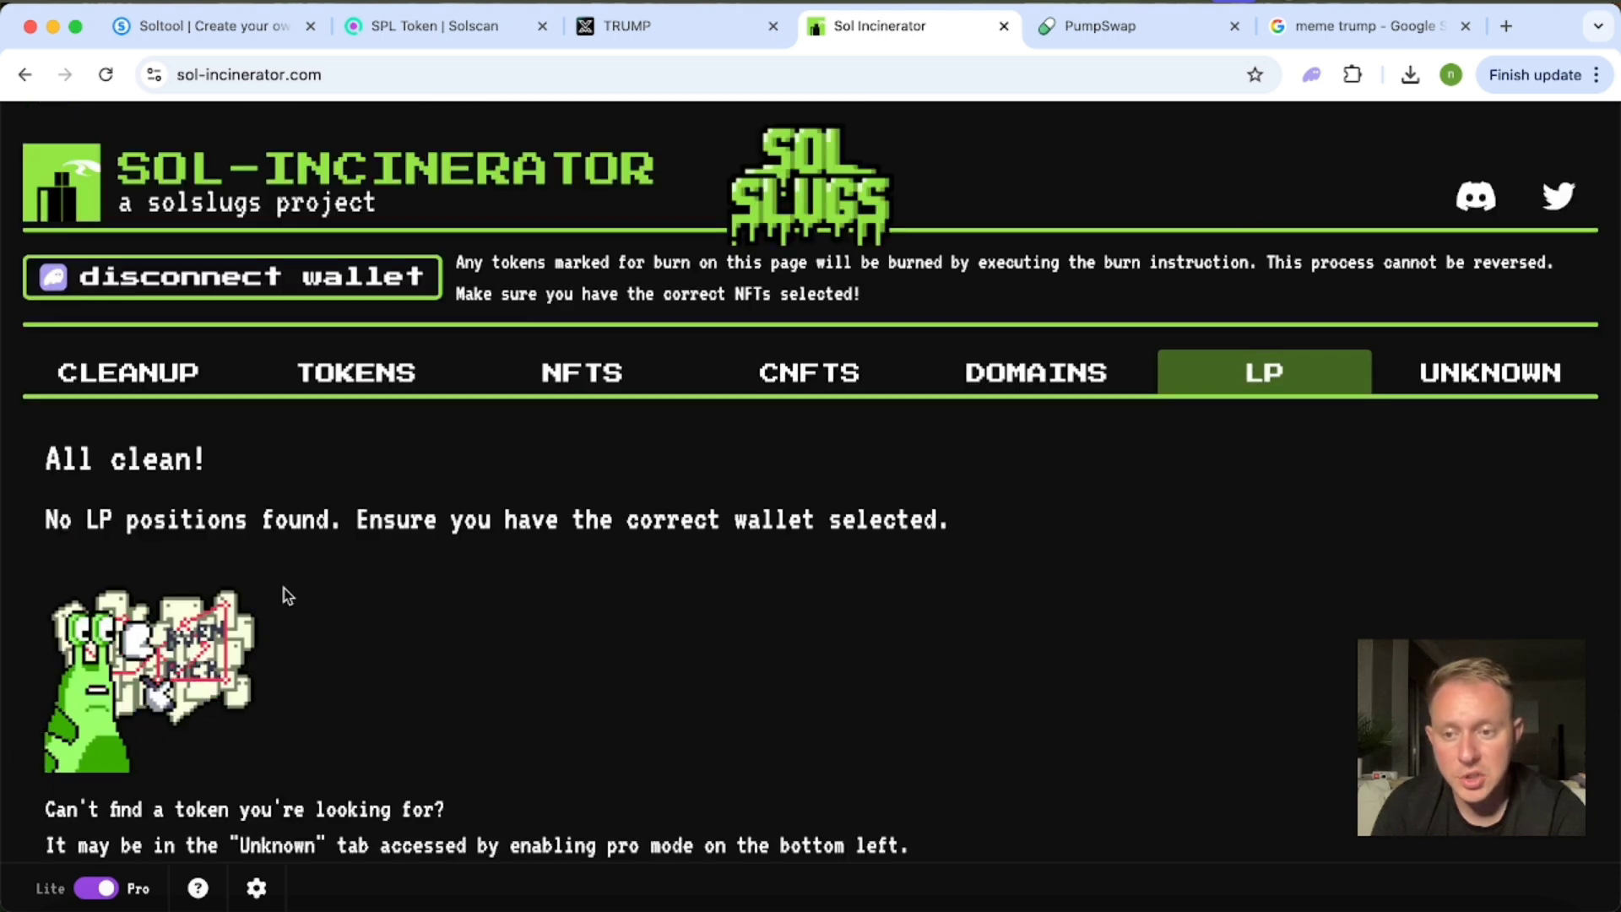
scroll(428, 590, down, 1)
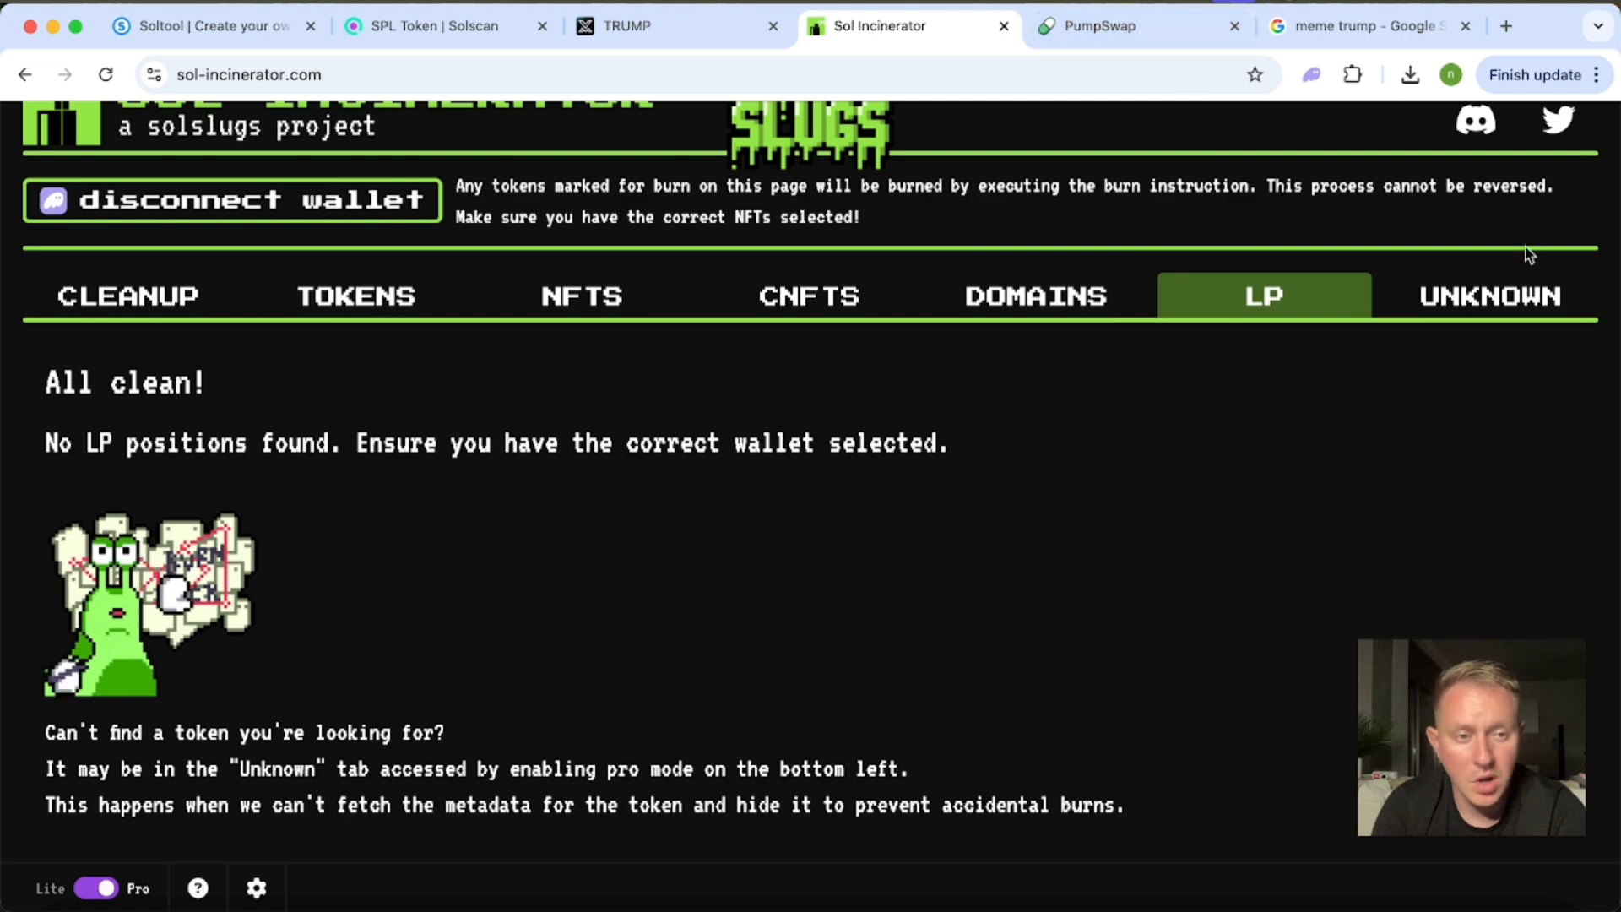
Open the unknown items, accept the burn responsibility warning, and mark the pool's LP token for burning.
click(1498, 300)
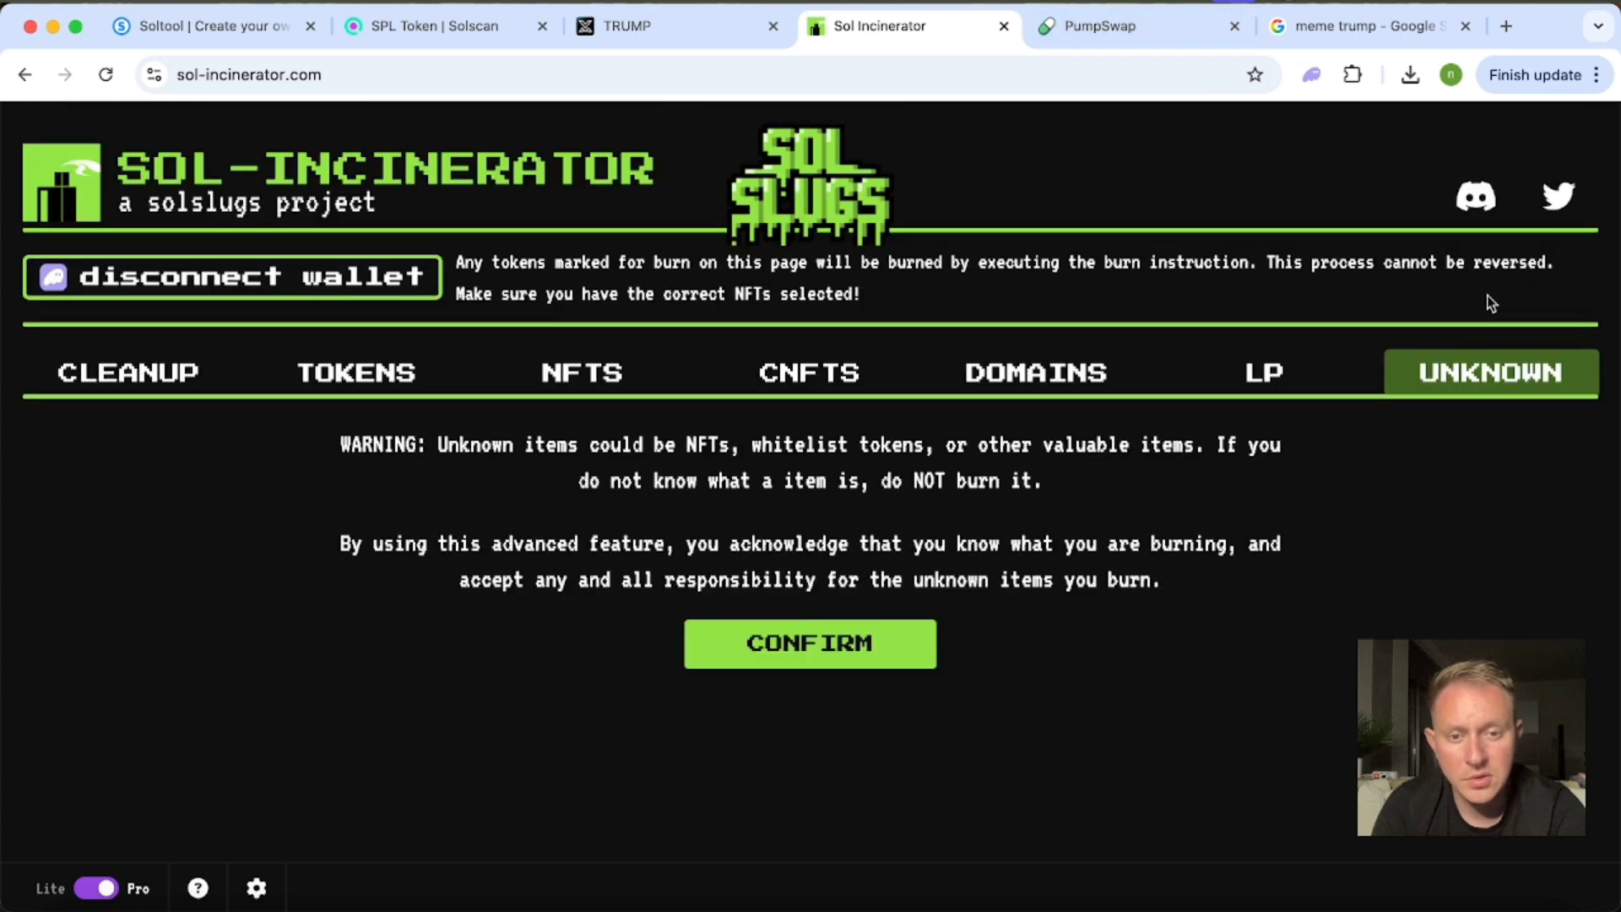
click(810, 650)
scroll(812, 645, down, 3)
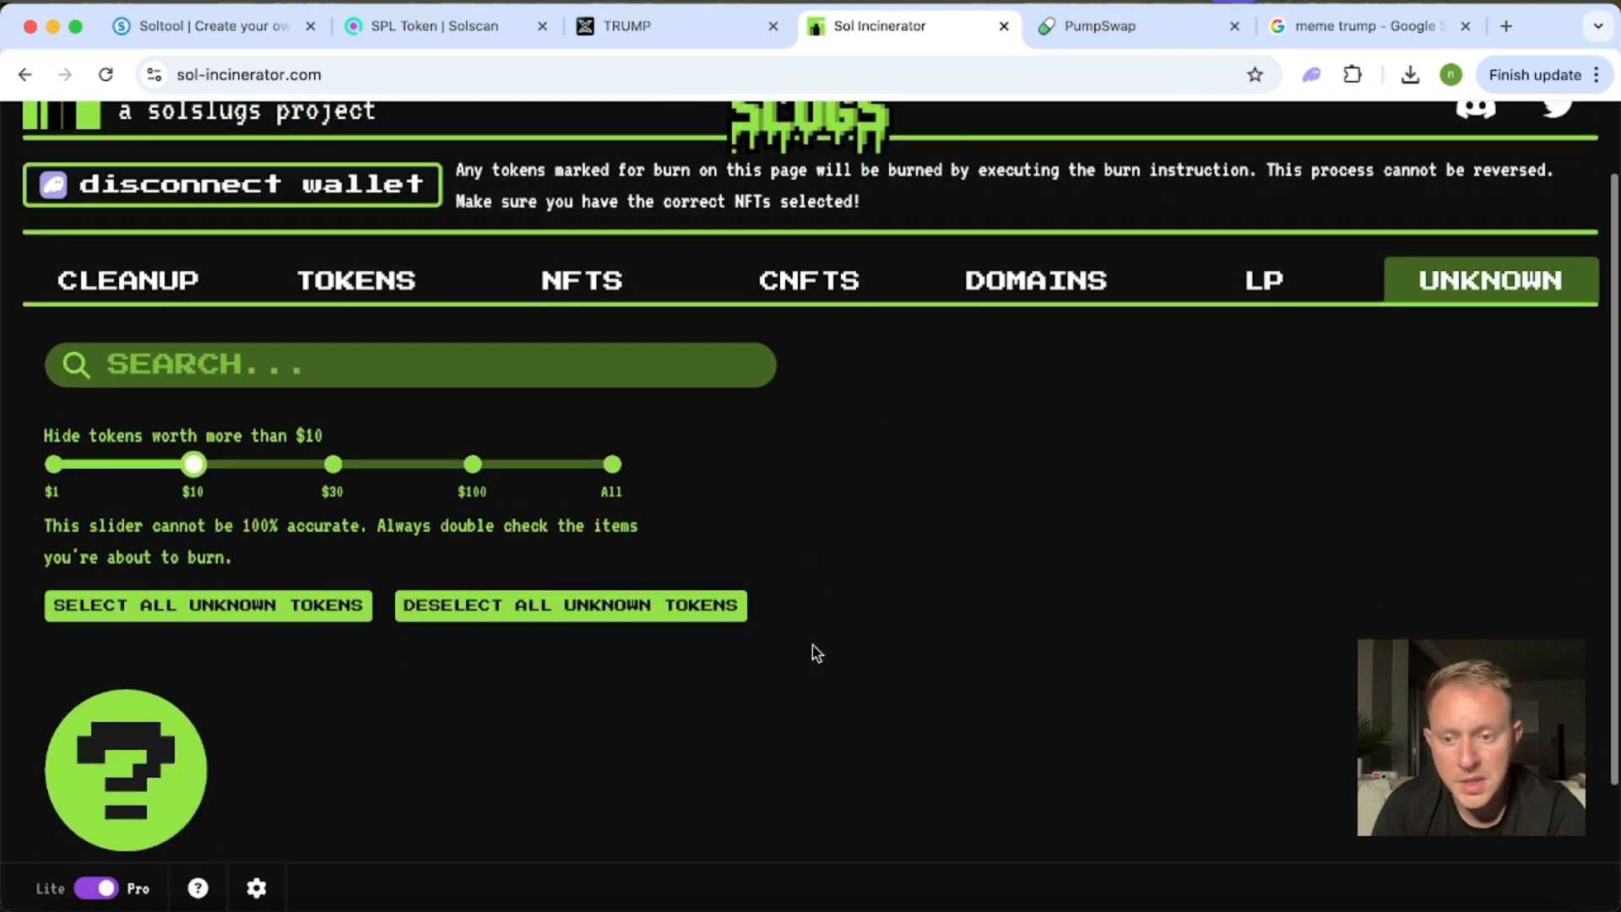
click(130, 622)
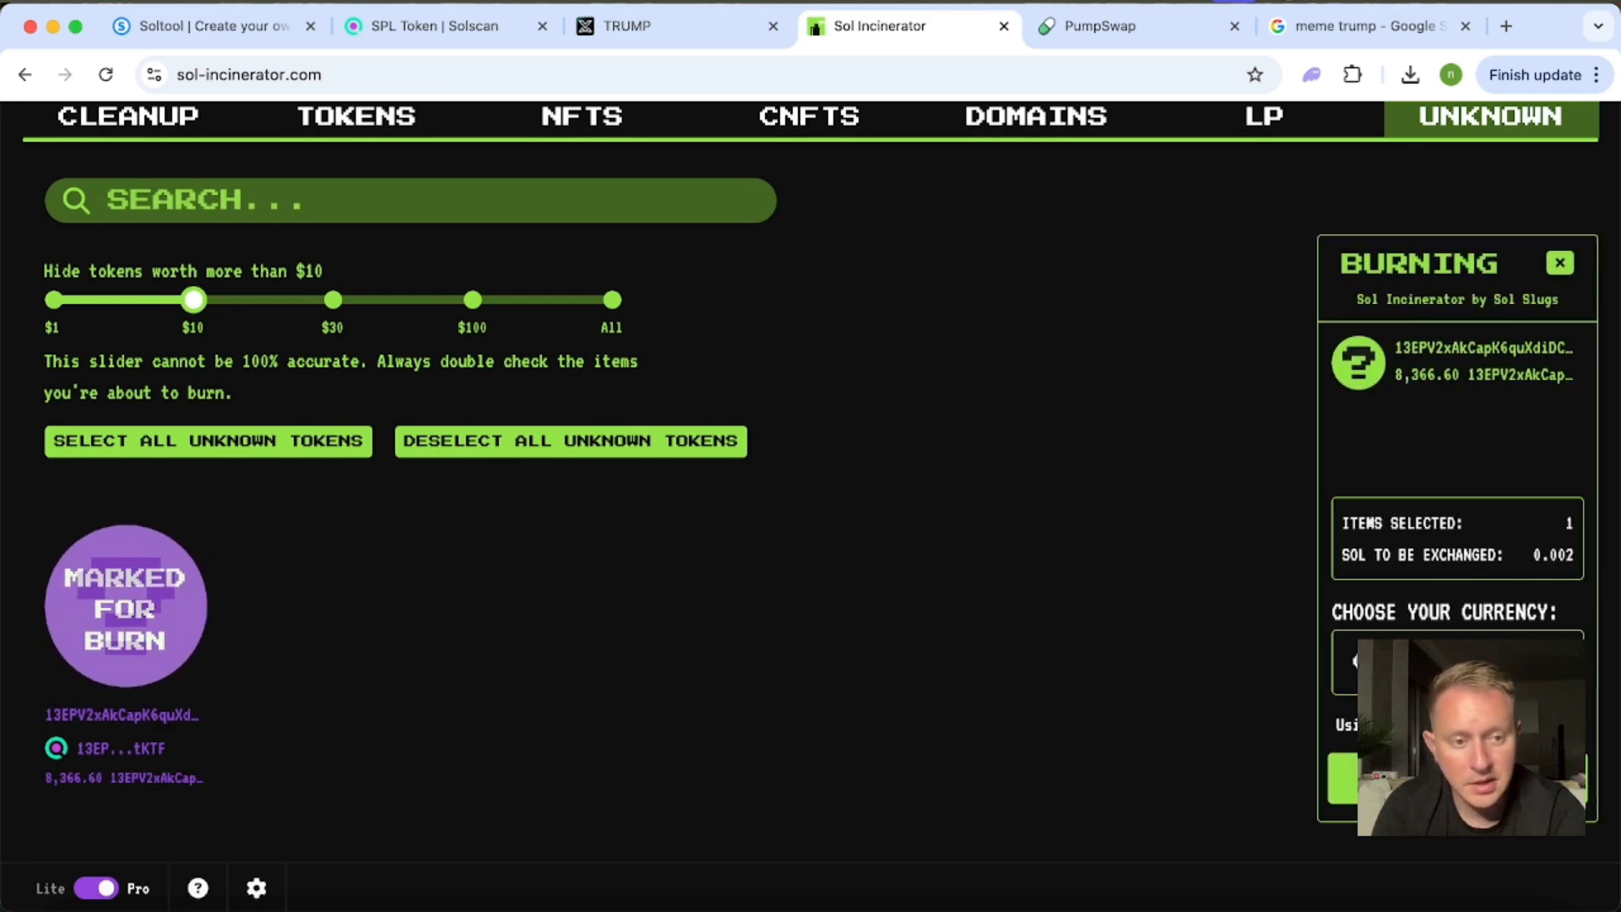
scroll(1477, 846, up, 3)
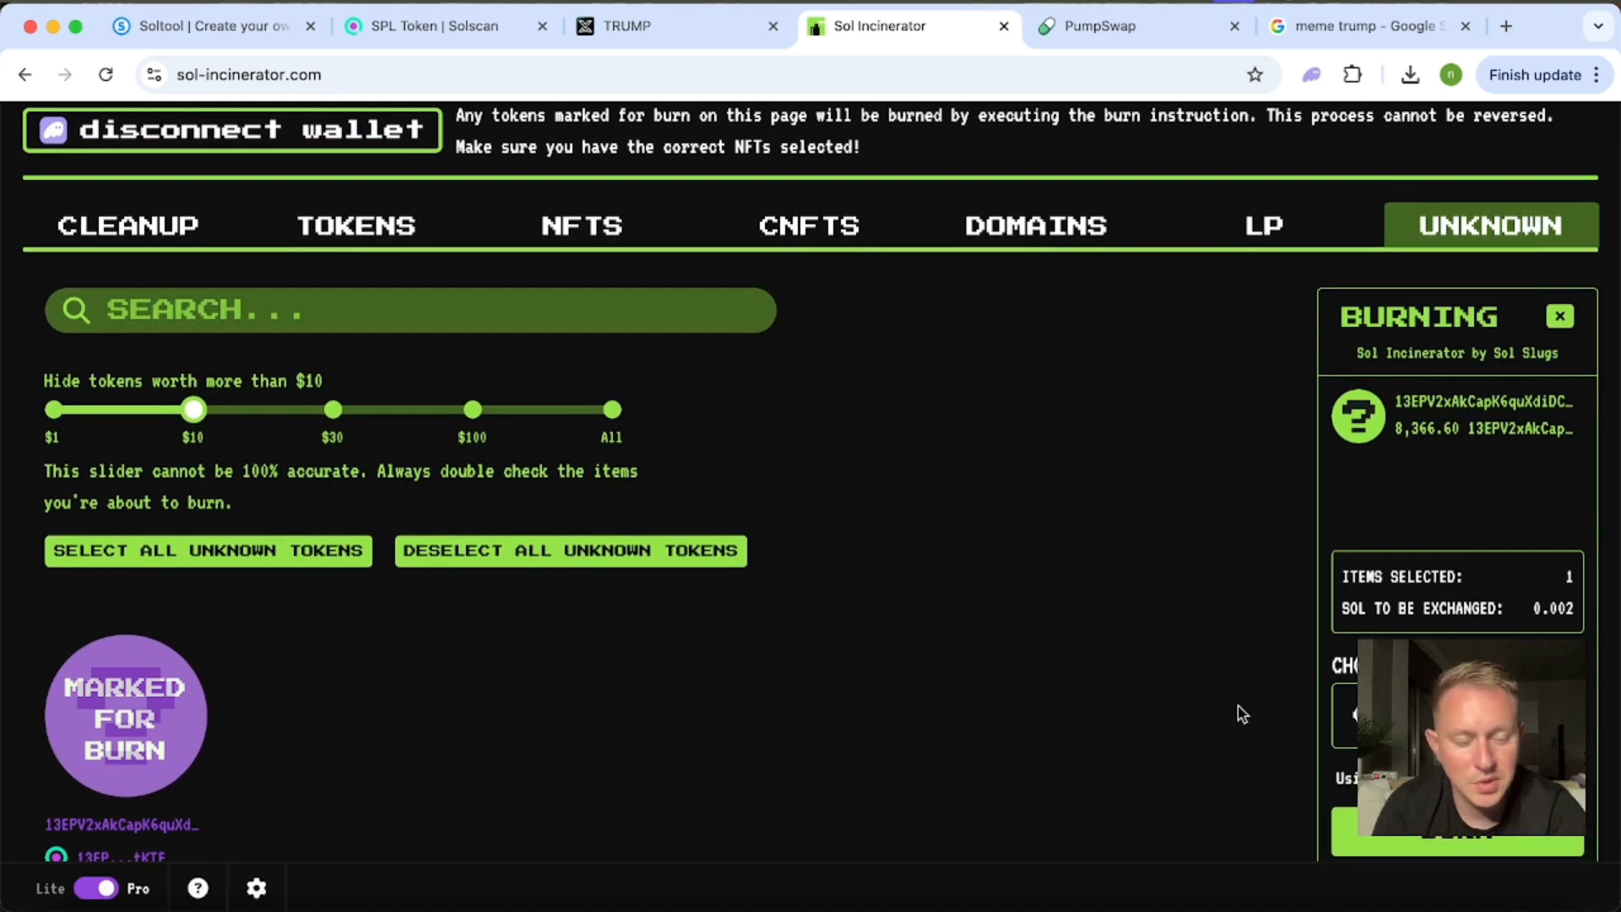
scroll(1237, 706, down, 3)
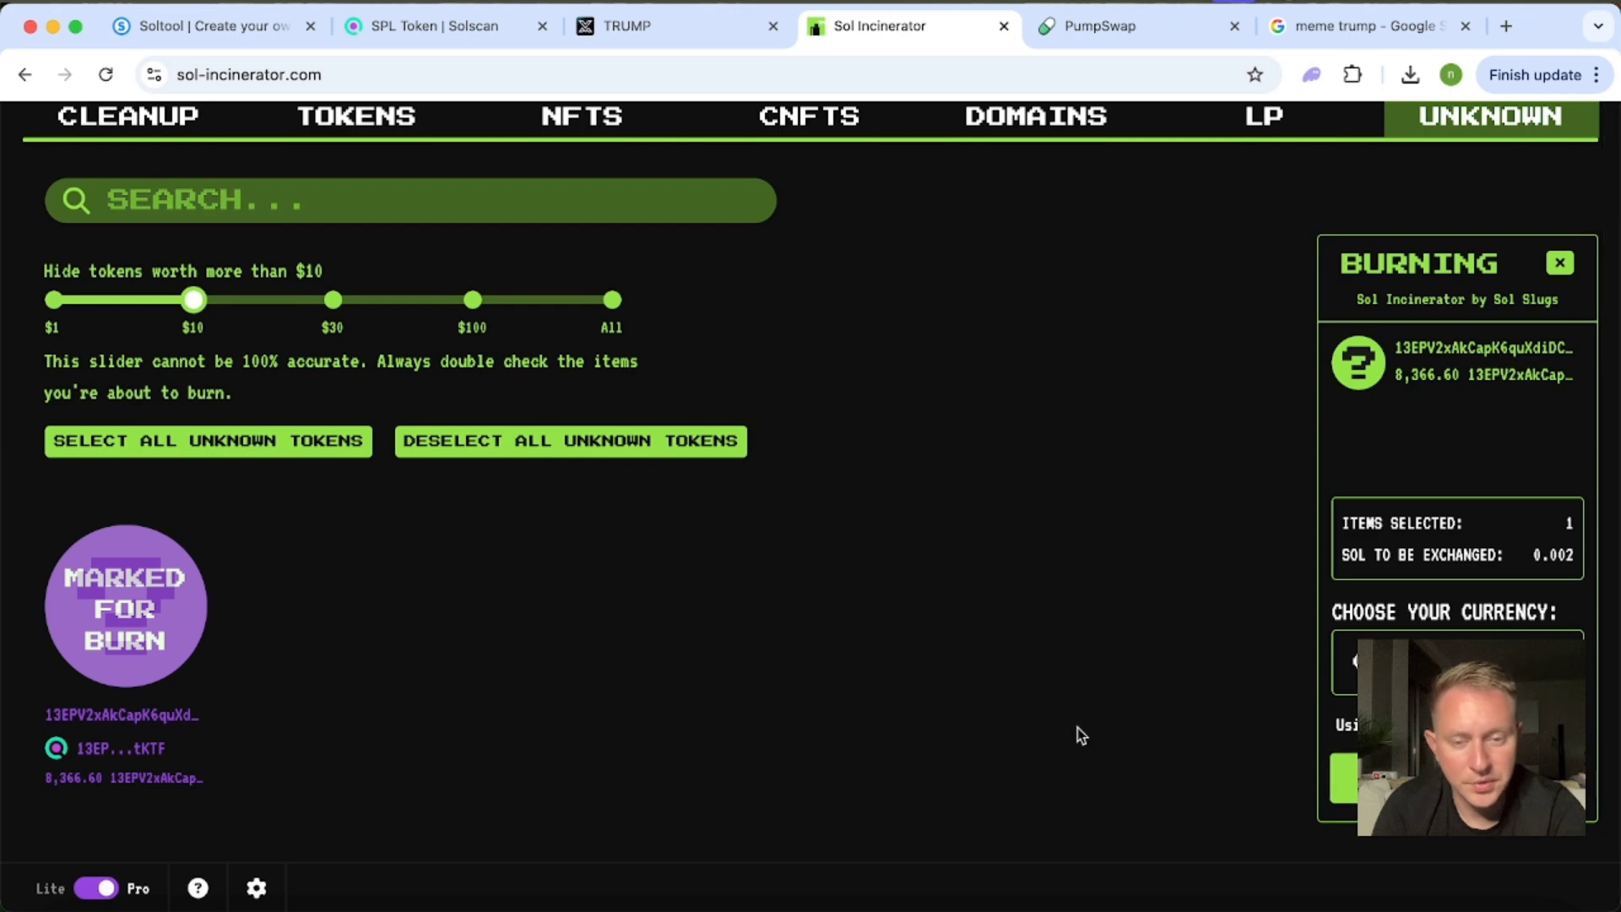
Compare the PumpSwap withdrawal form with the LP token selected for burning in Sol Incinerator.
click(1099, 27)
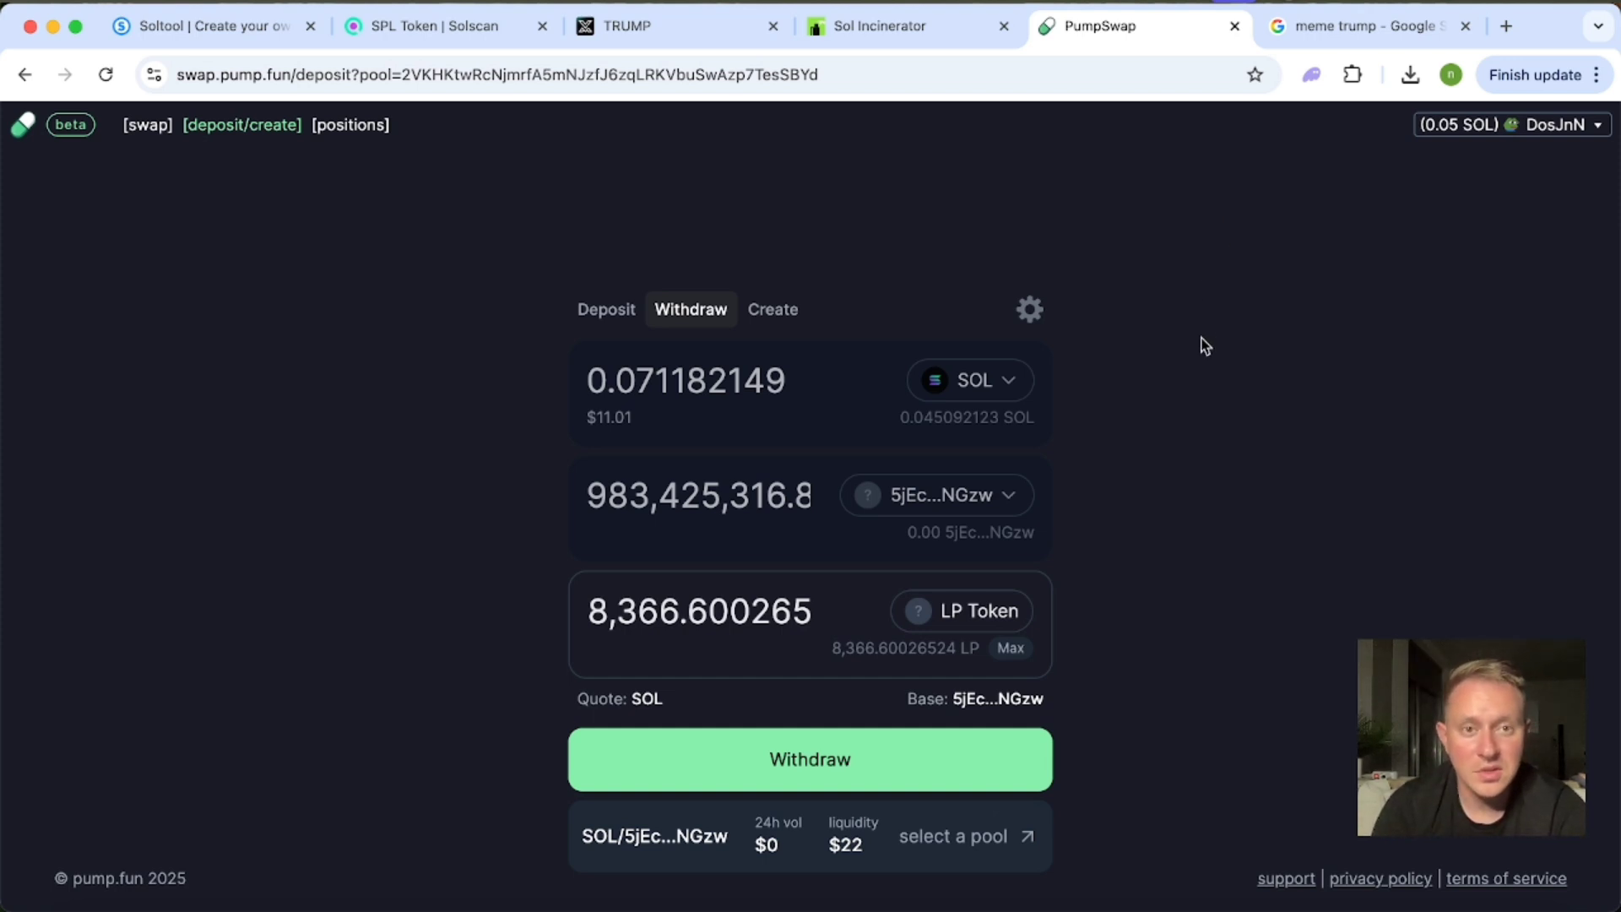
click(917, 35)
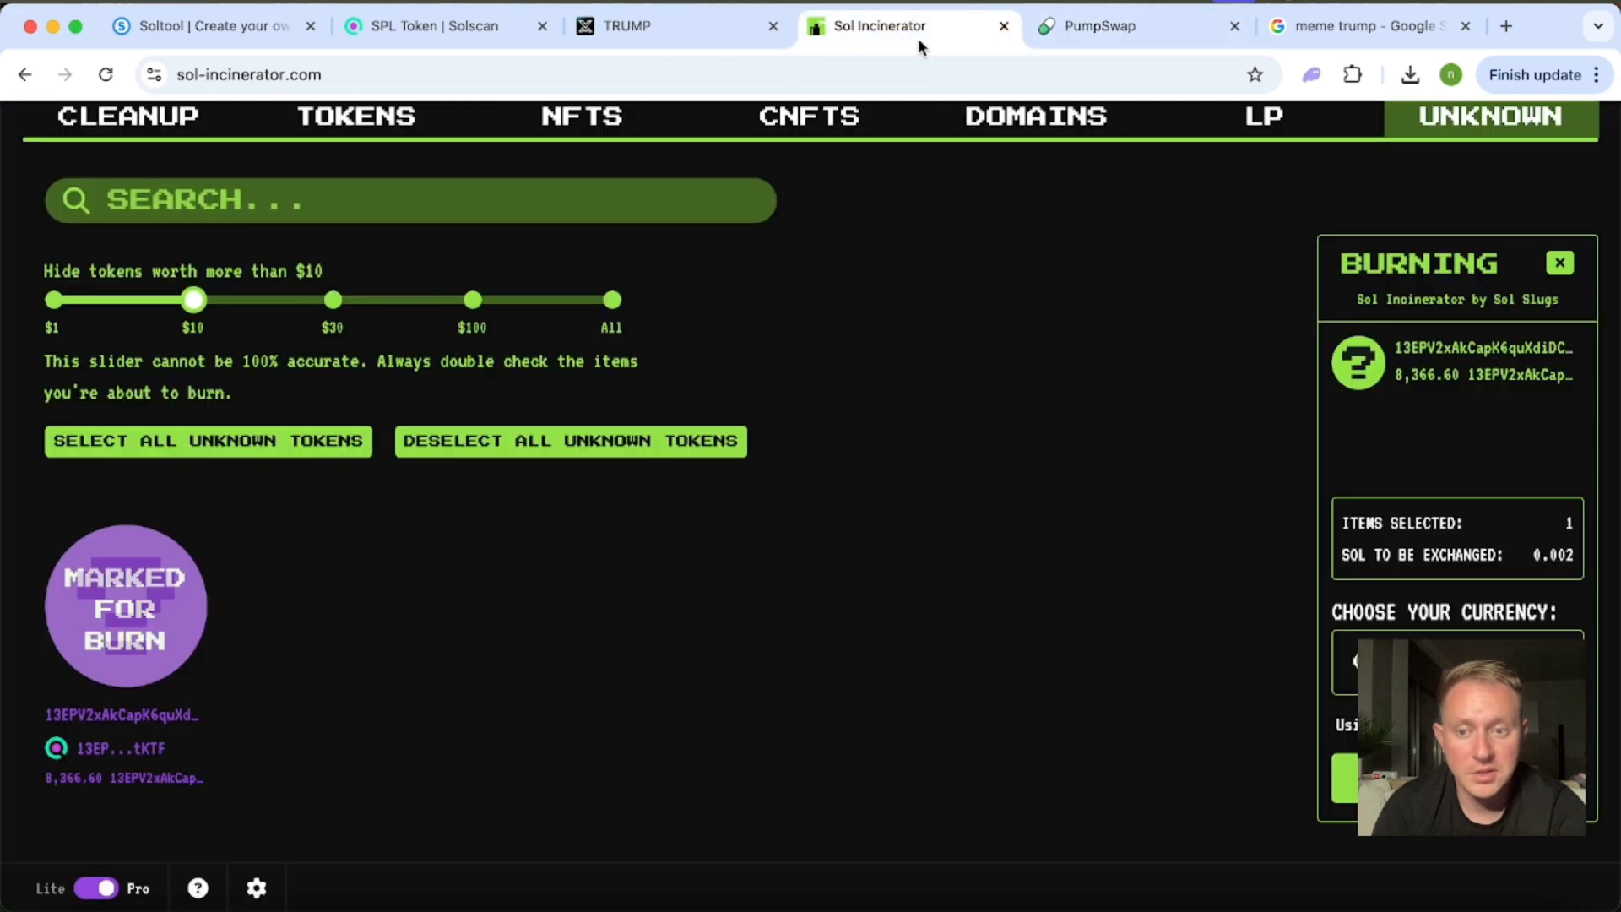
click(1113, 32)
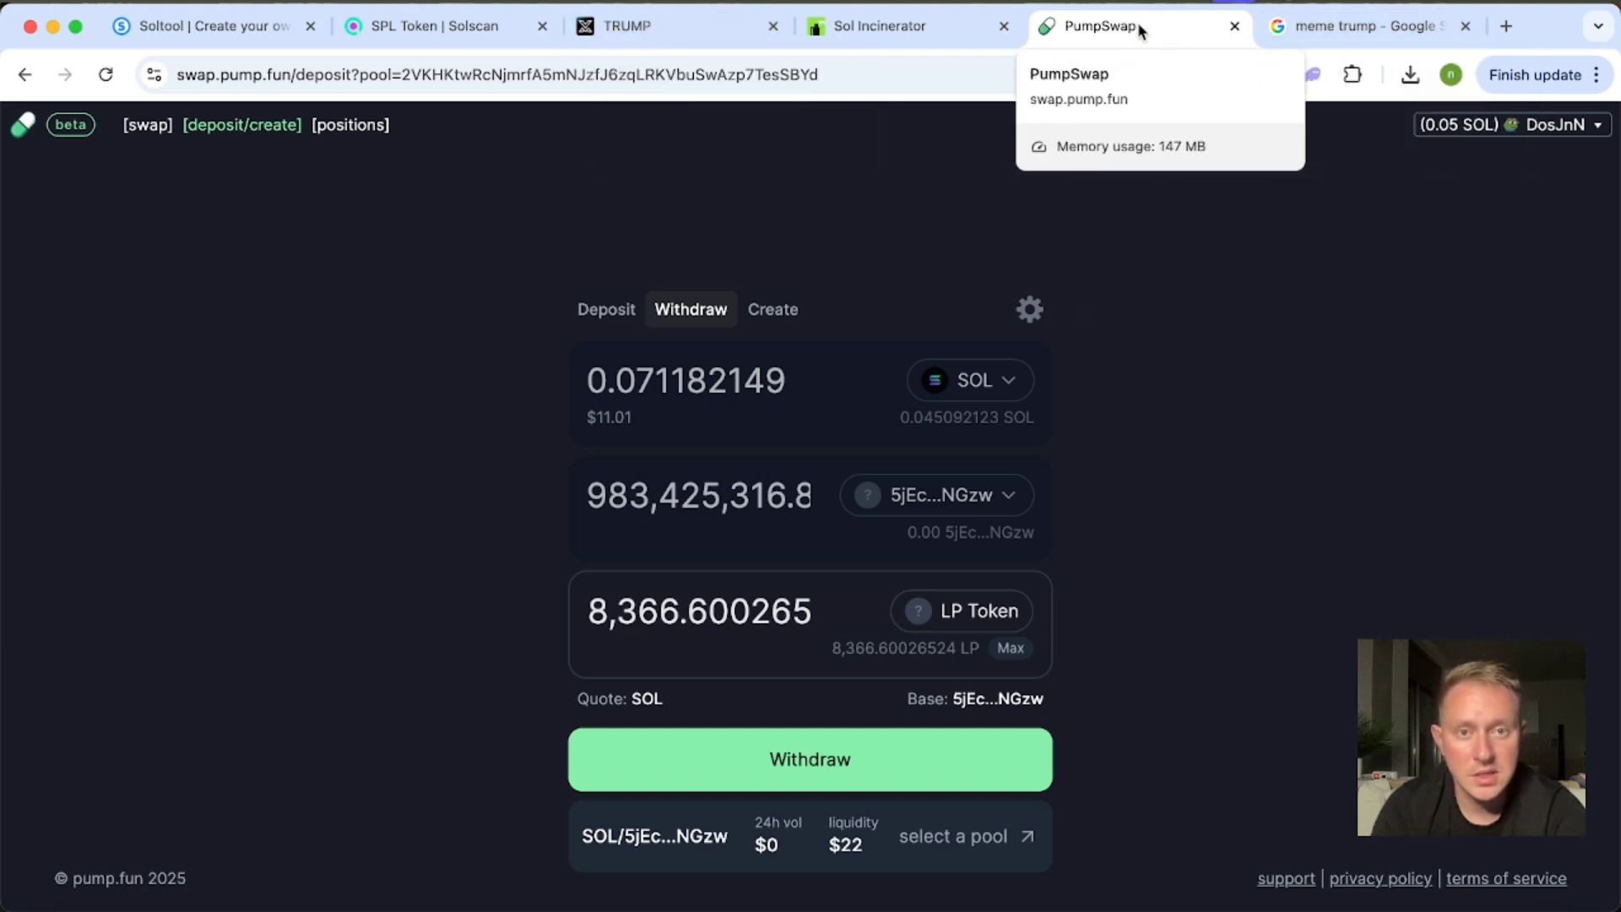
Return to Soltool and review the TRUMP entries in the Solana token creation form.
click(236, 27)
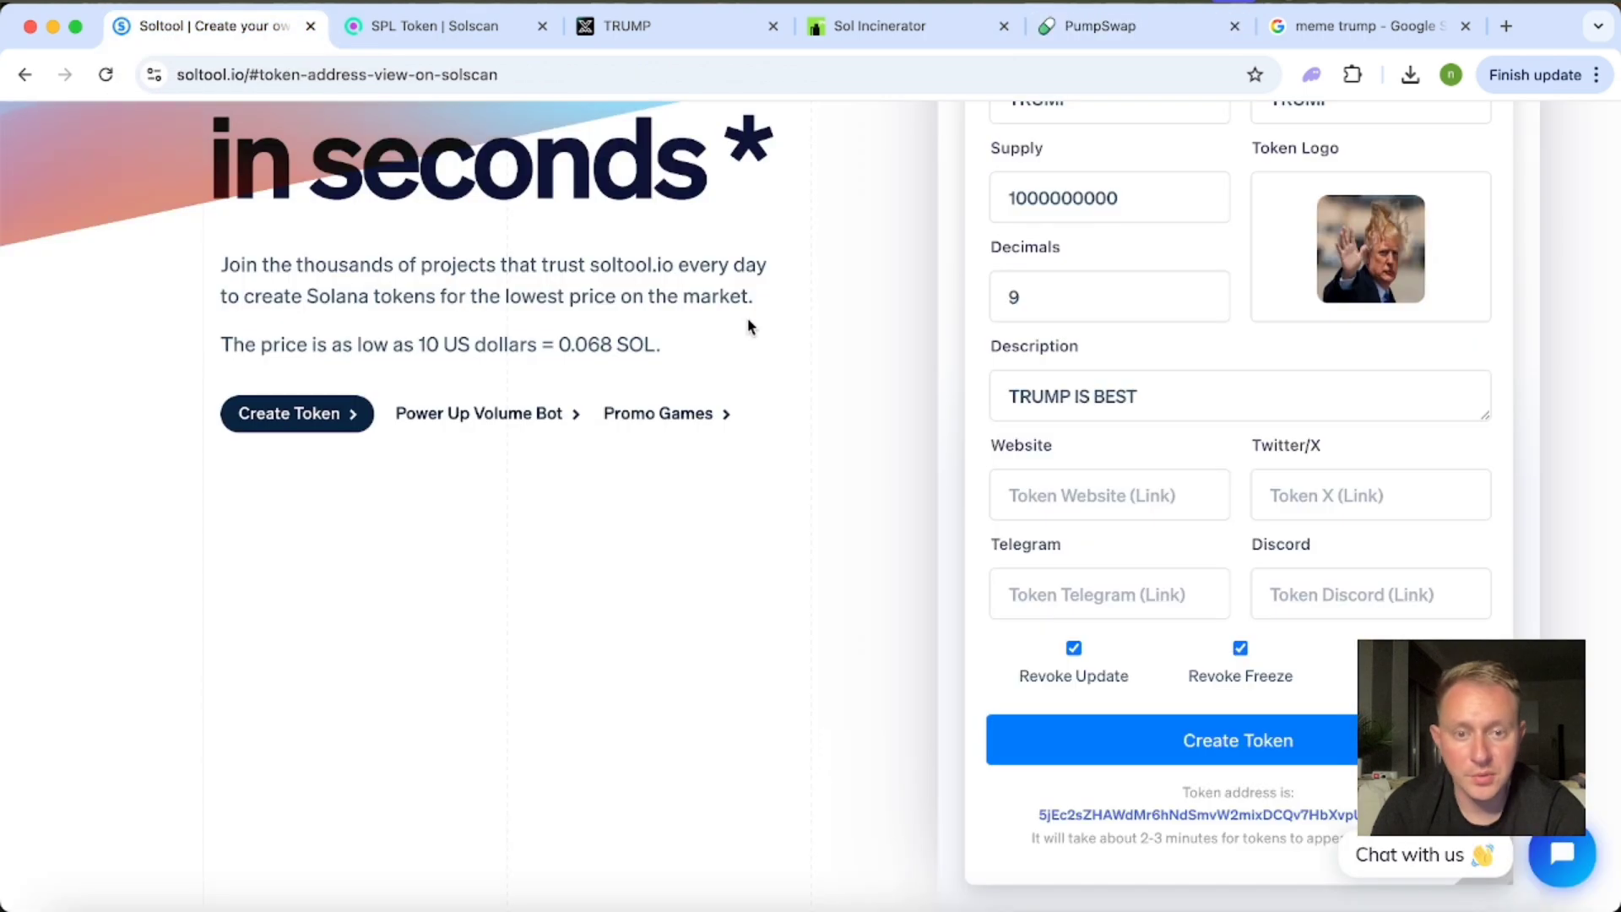
scroll(748, 326, up, 5)
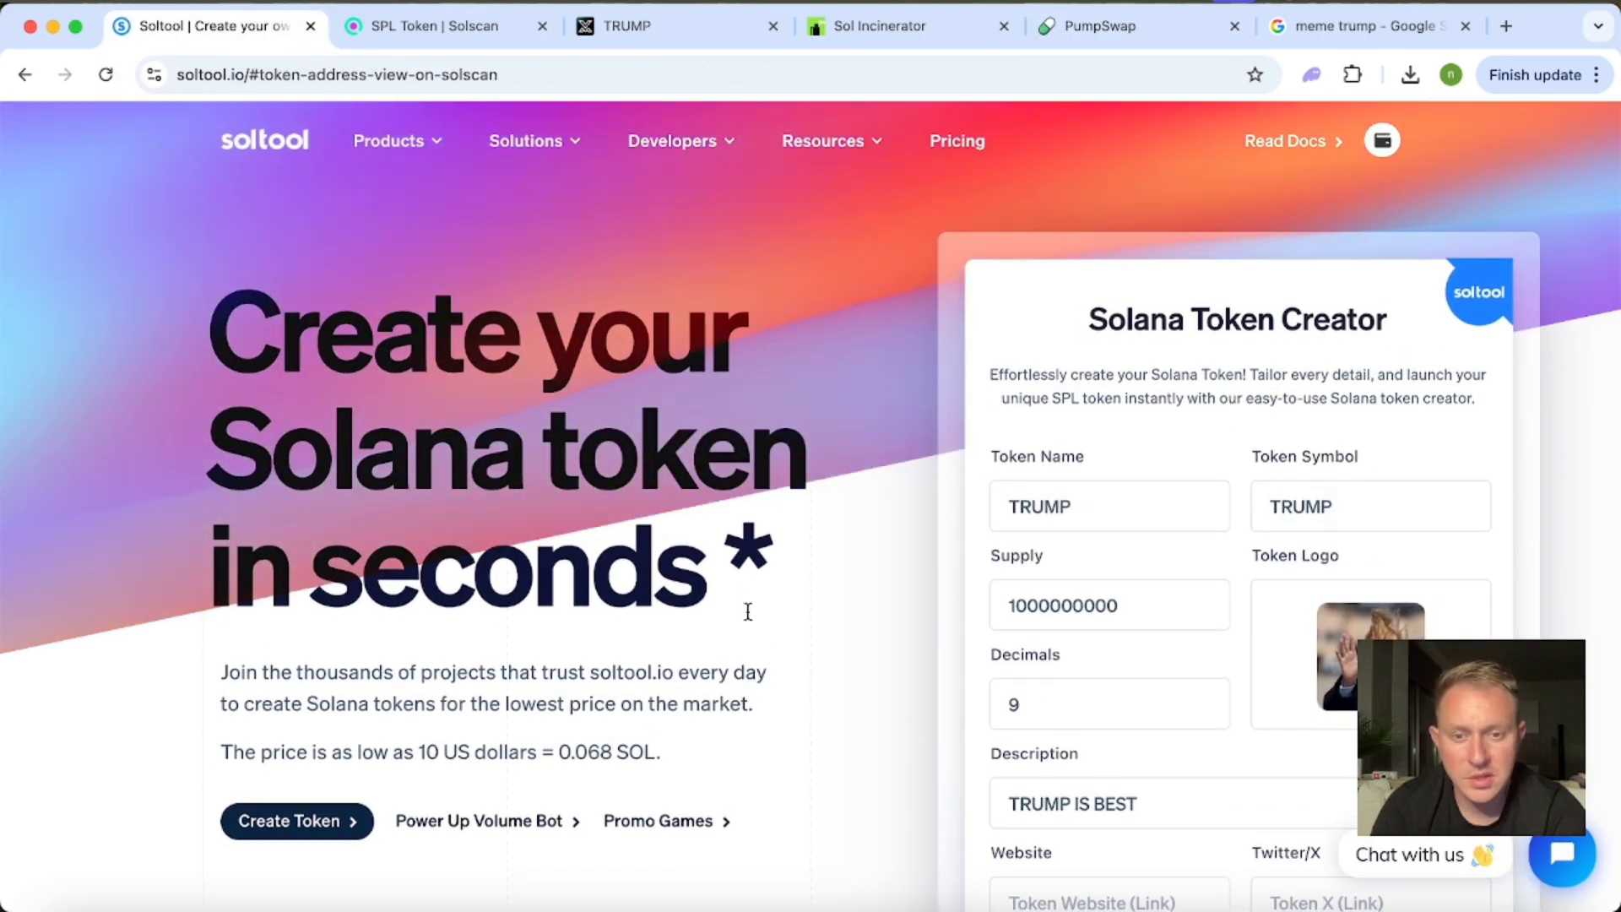
scroll(812, 662, down, 3)
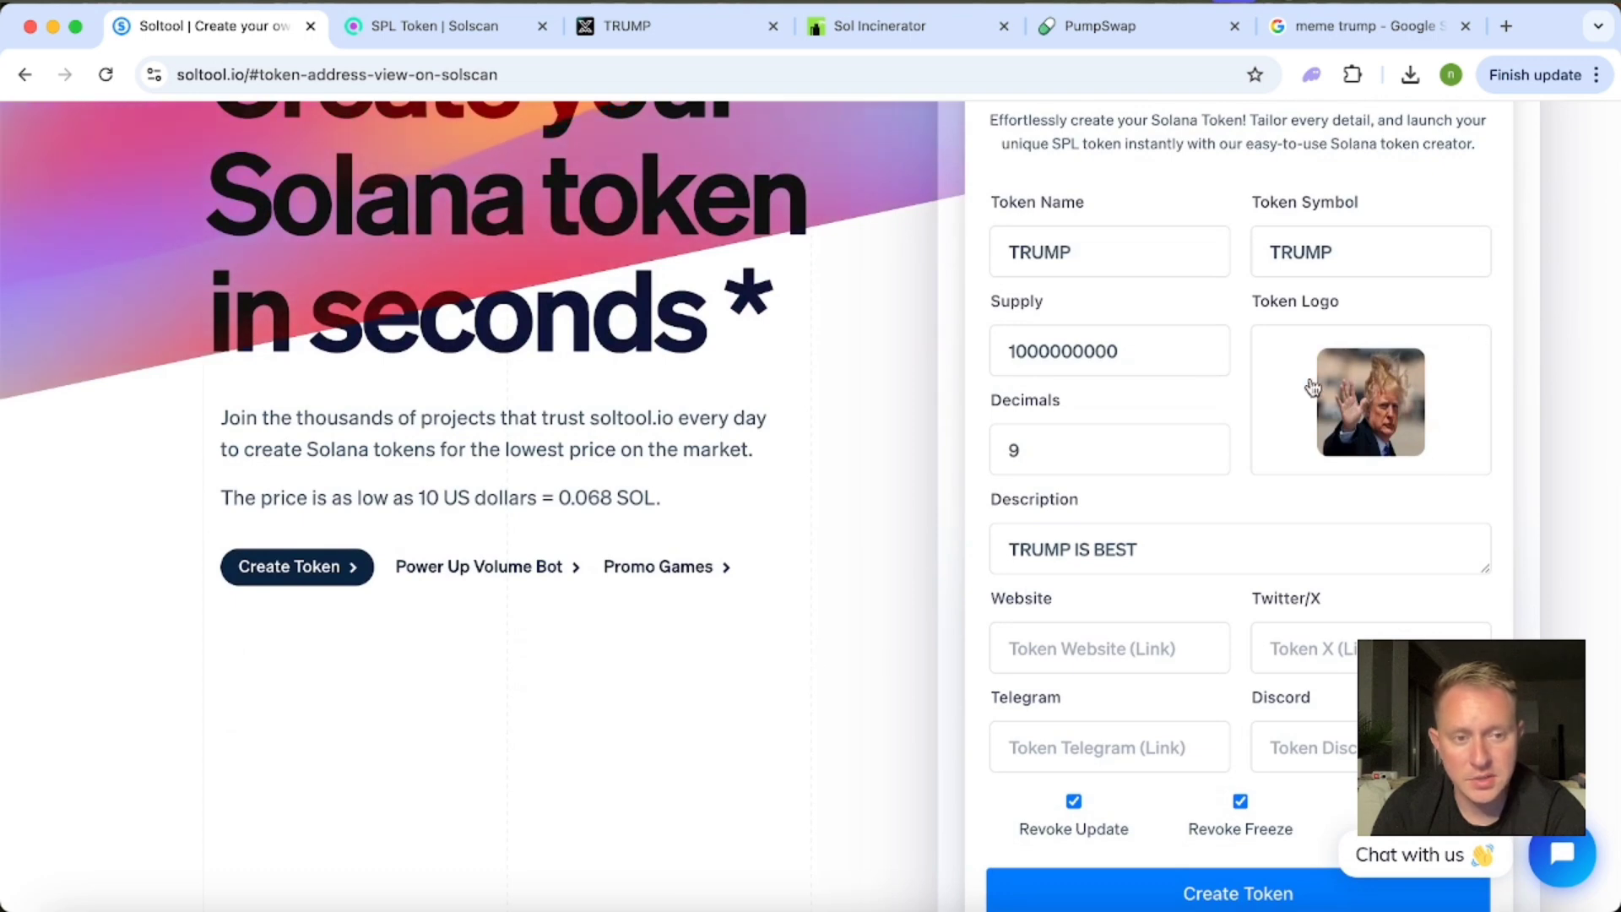
Fill the token creation form with the featured WUFFY token's metadata as a template.
scroll(995, 510, down, 2)
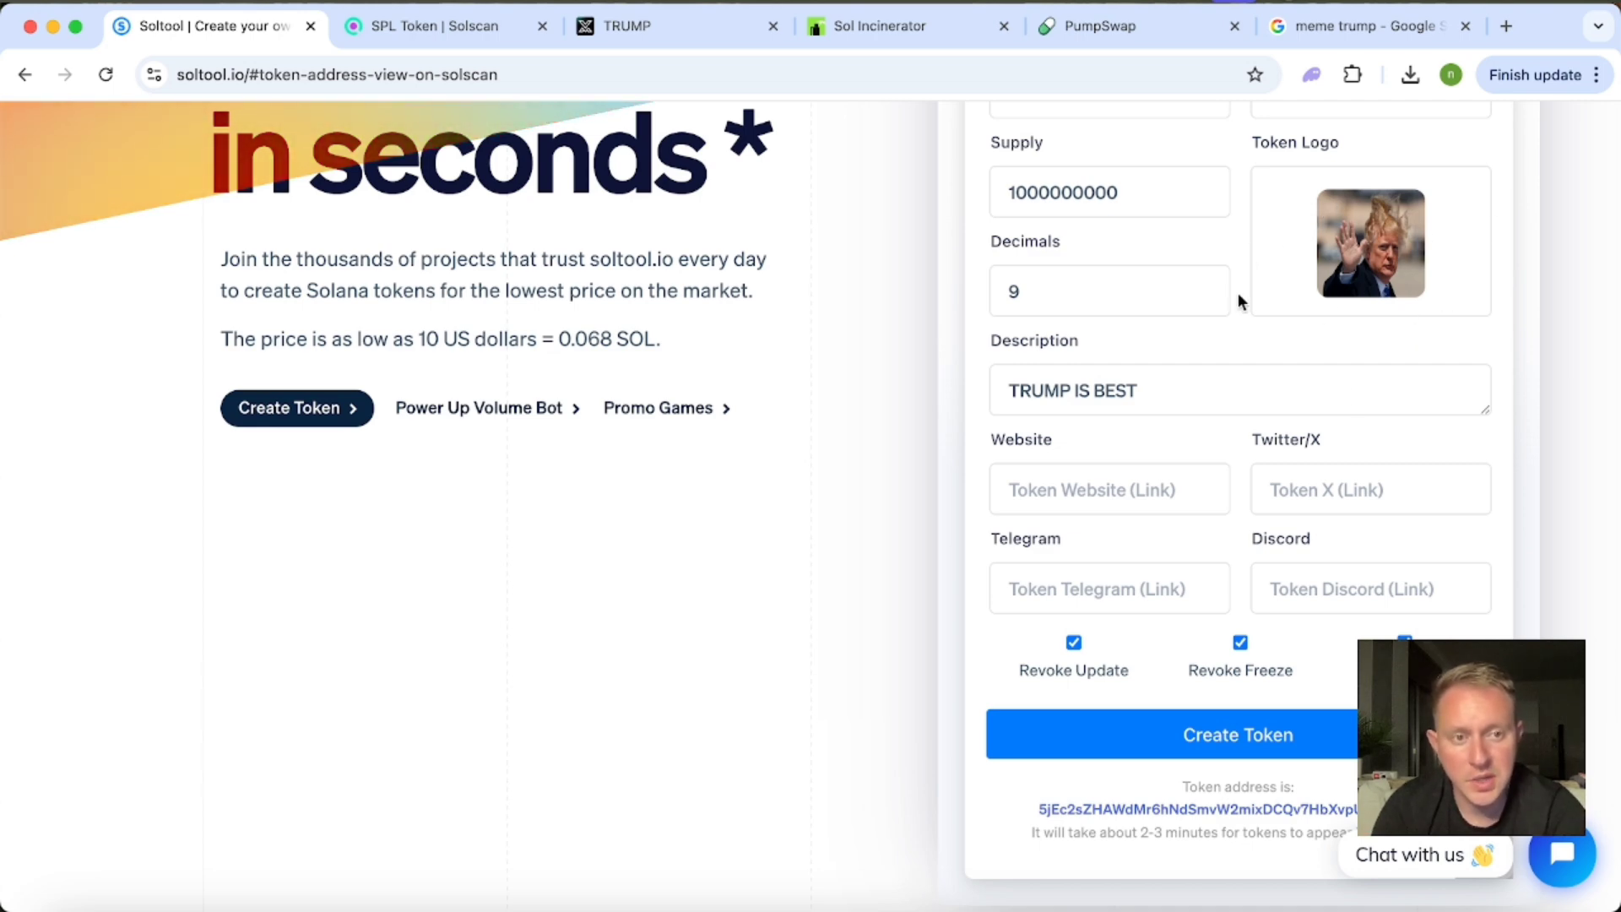
scroll(1176, 439, down, 3)
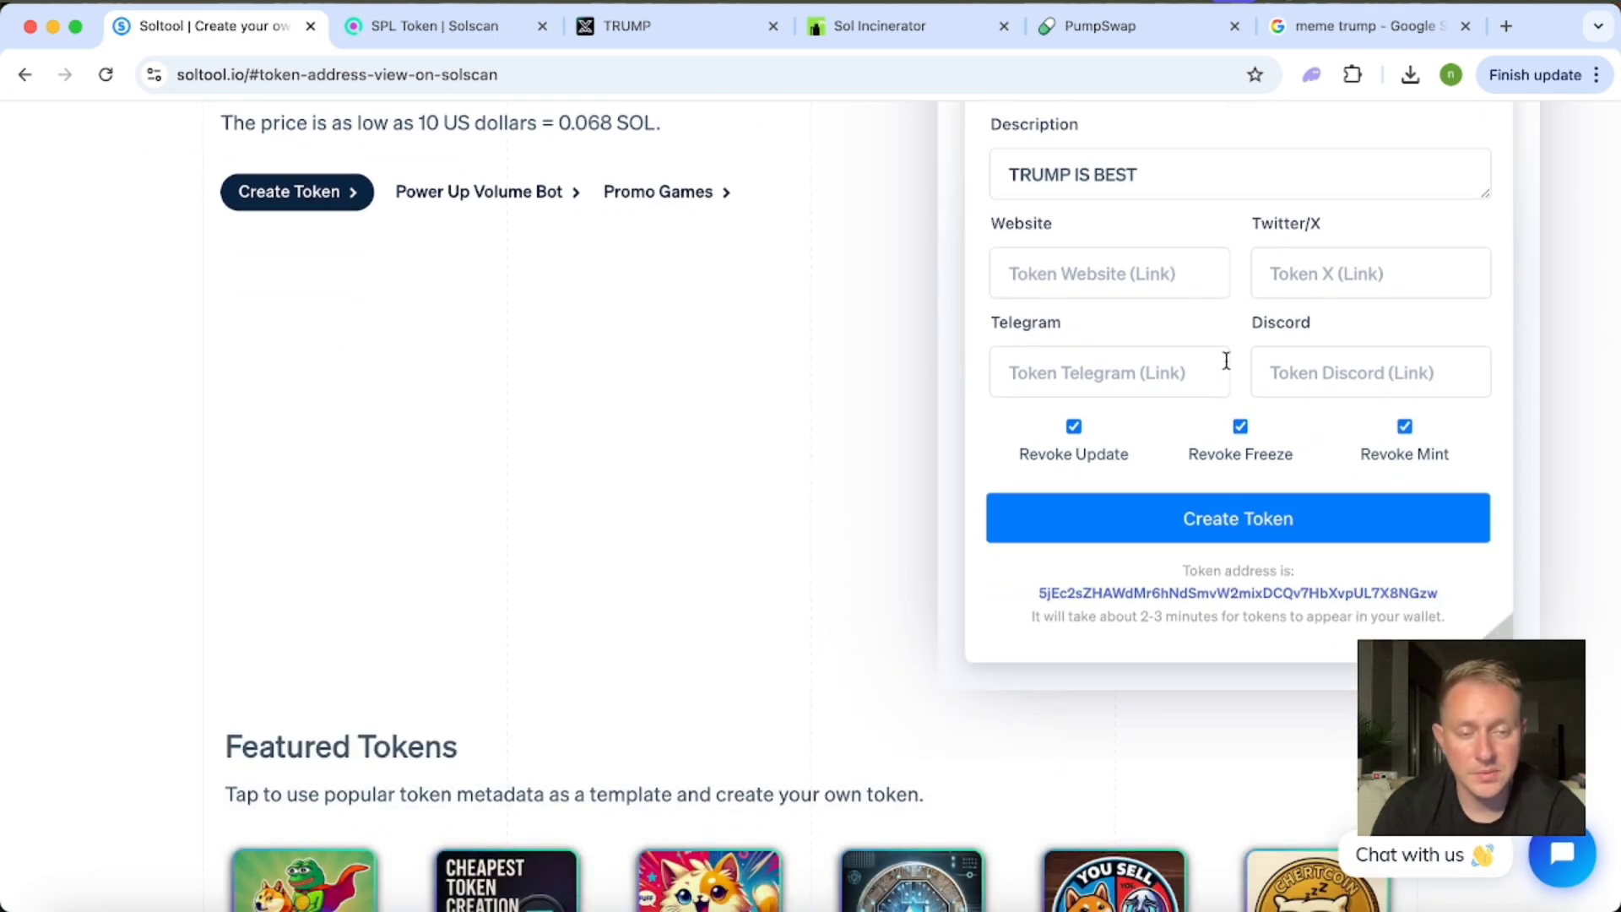
scroll(858, 367, up, 1)
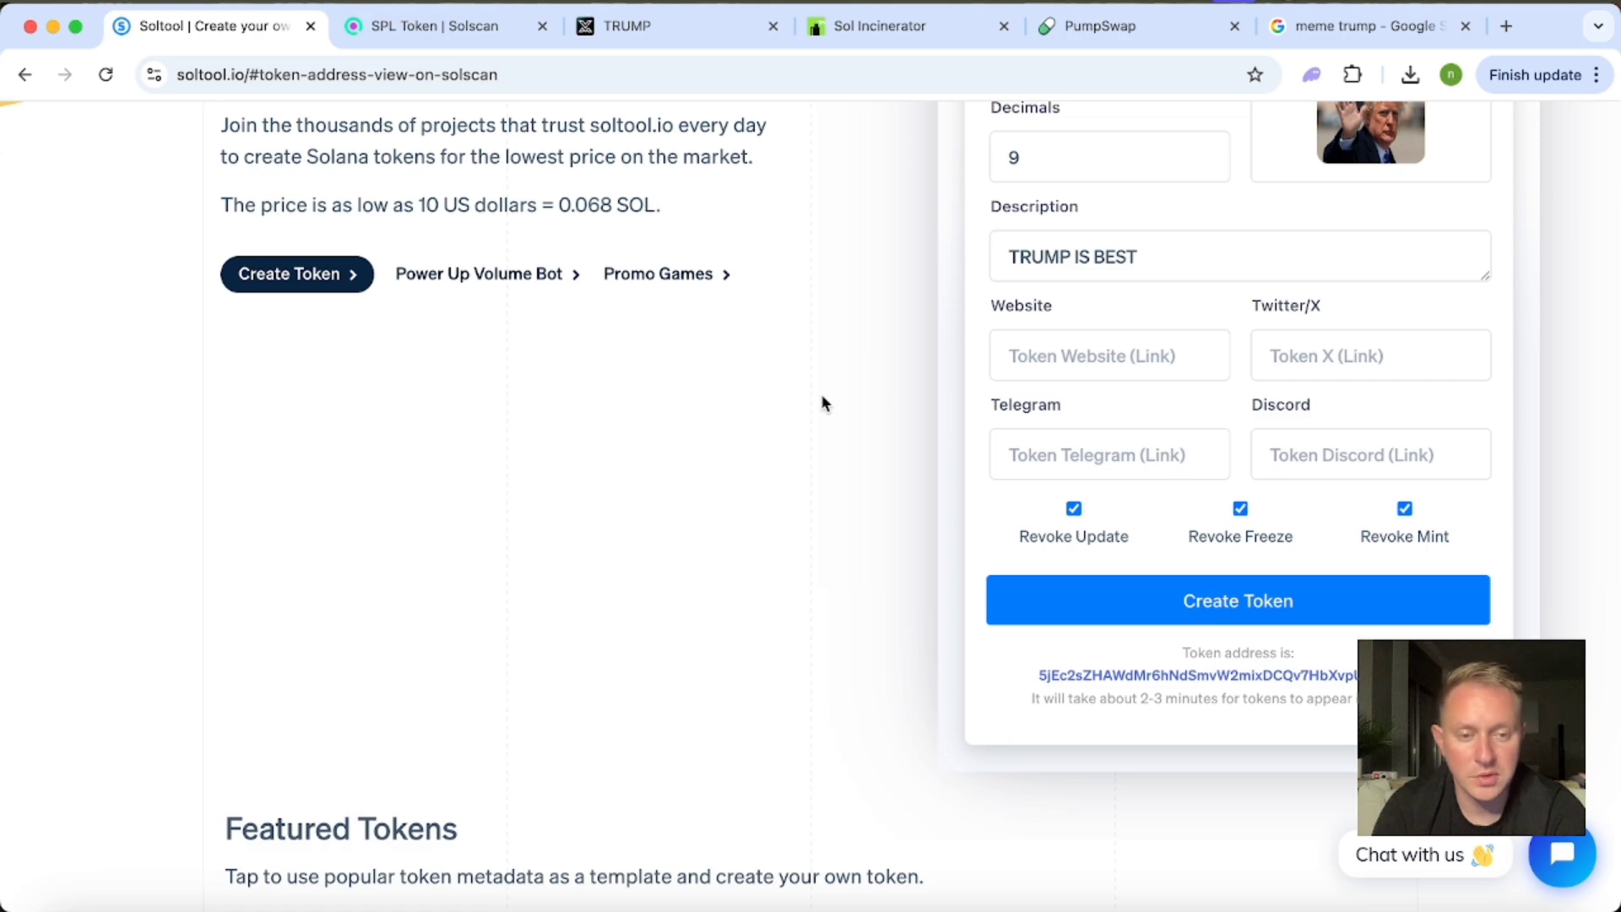
scroll(846, 430, down, 4)
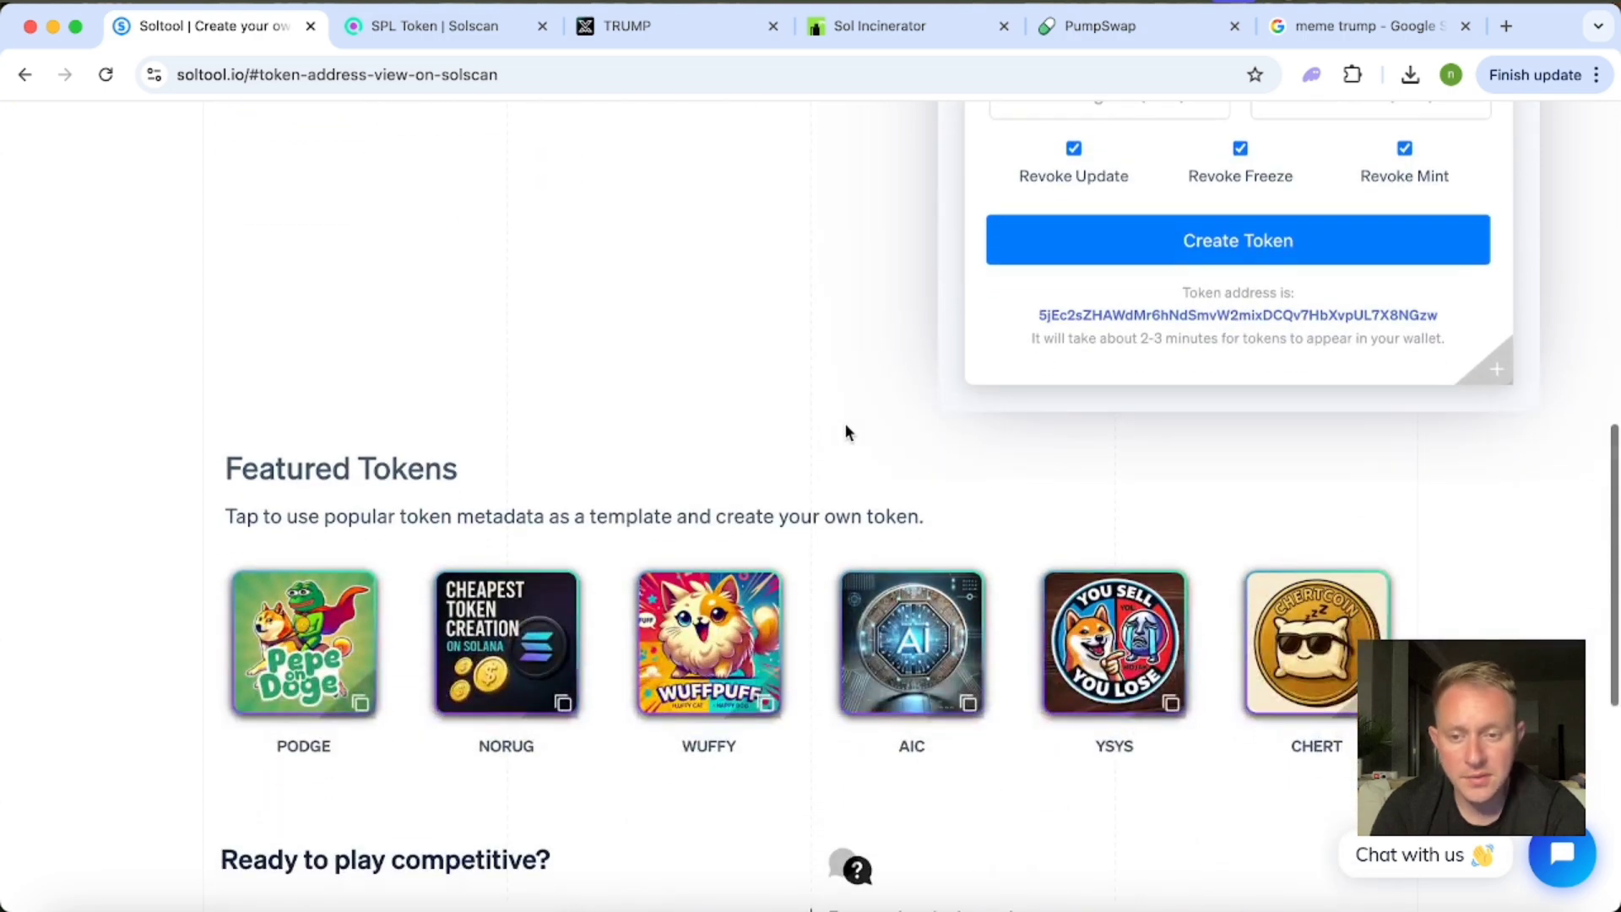
scroll(845, 424, down, 2)
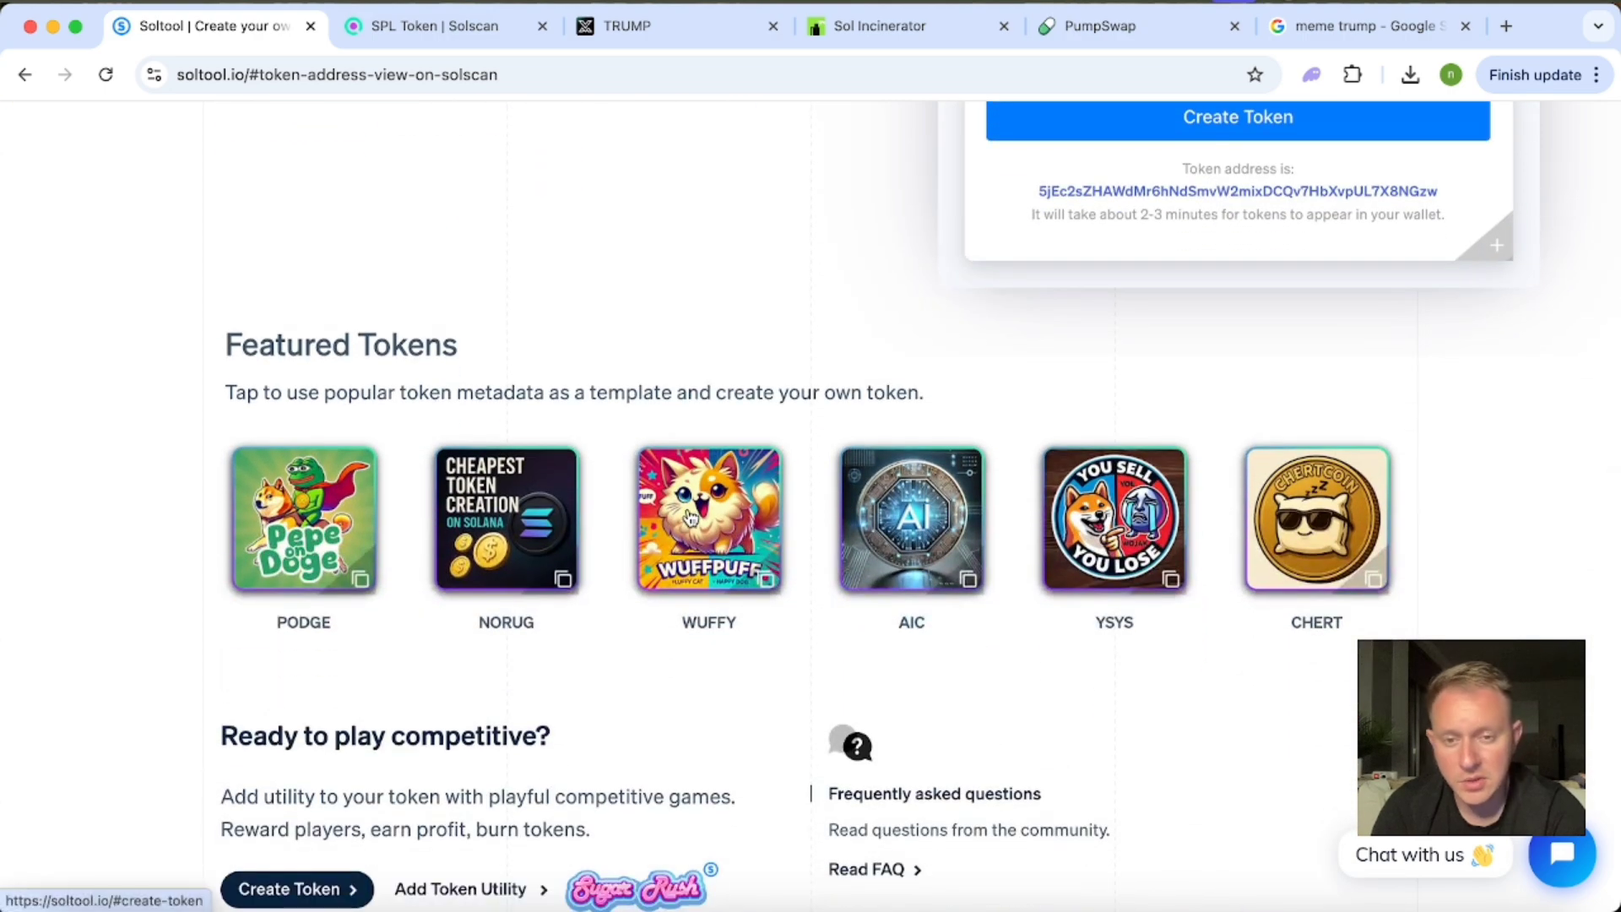
click(708, 515)
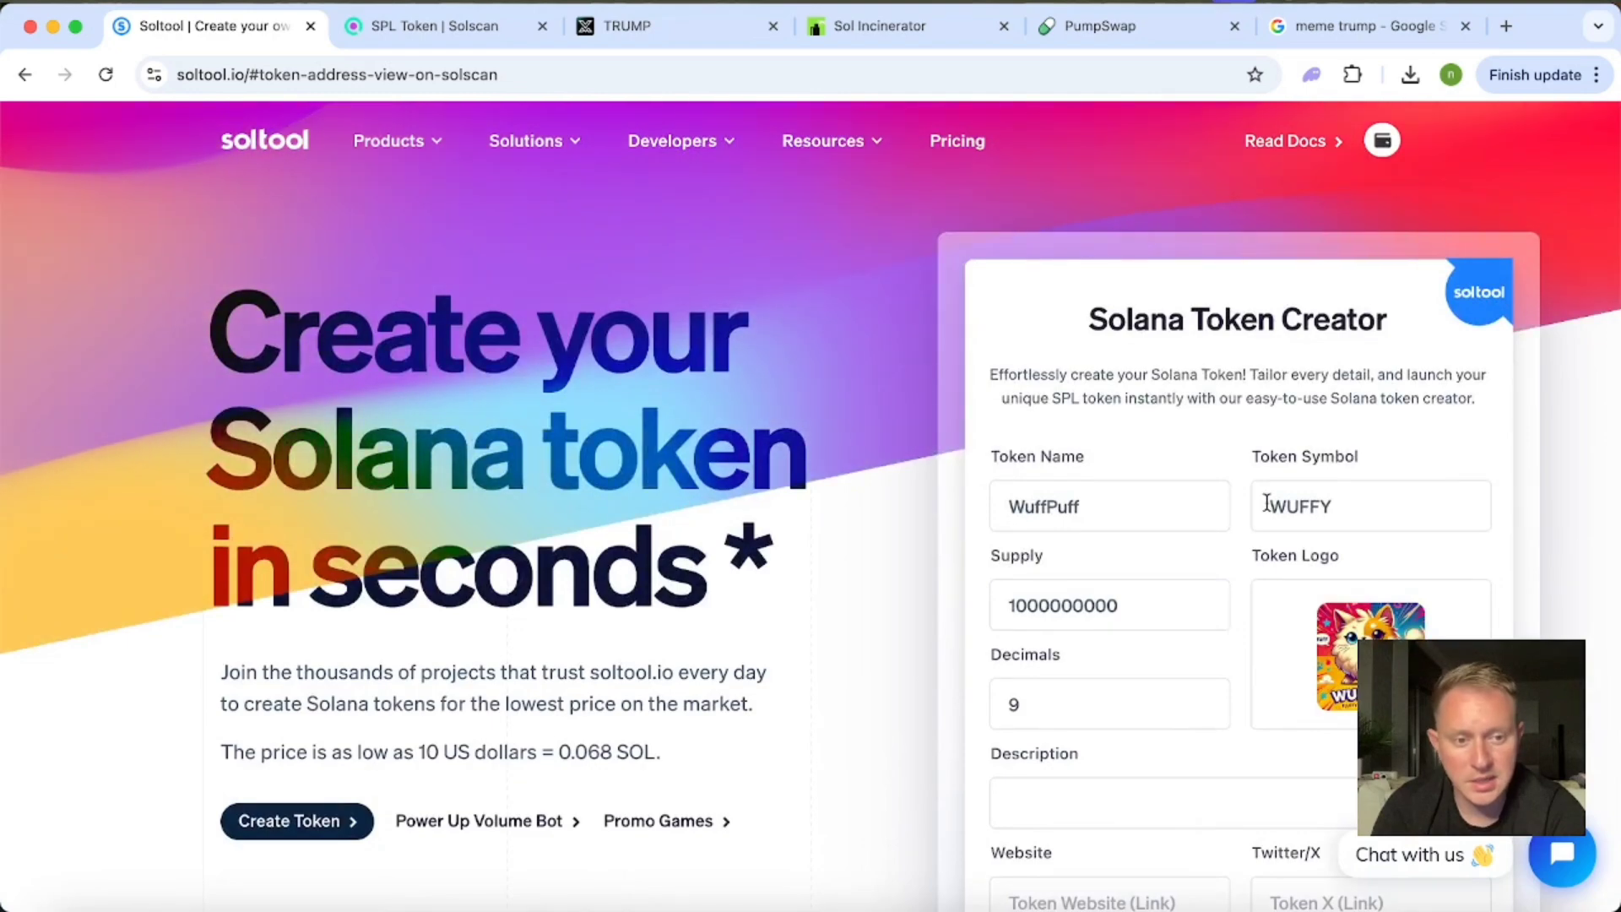
scroll(1114, 503, down, 1)
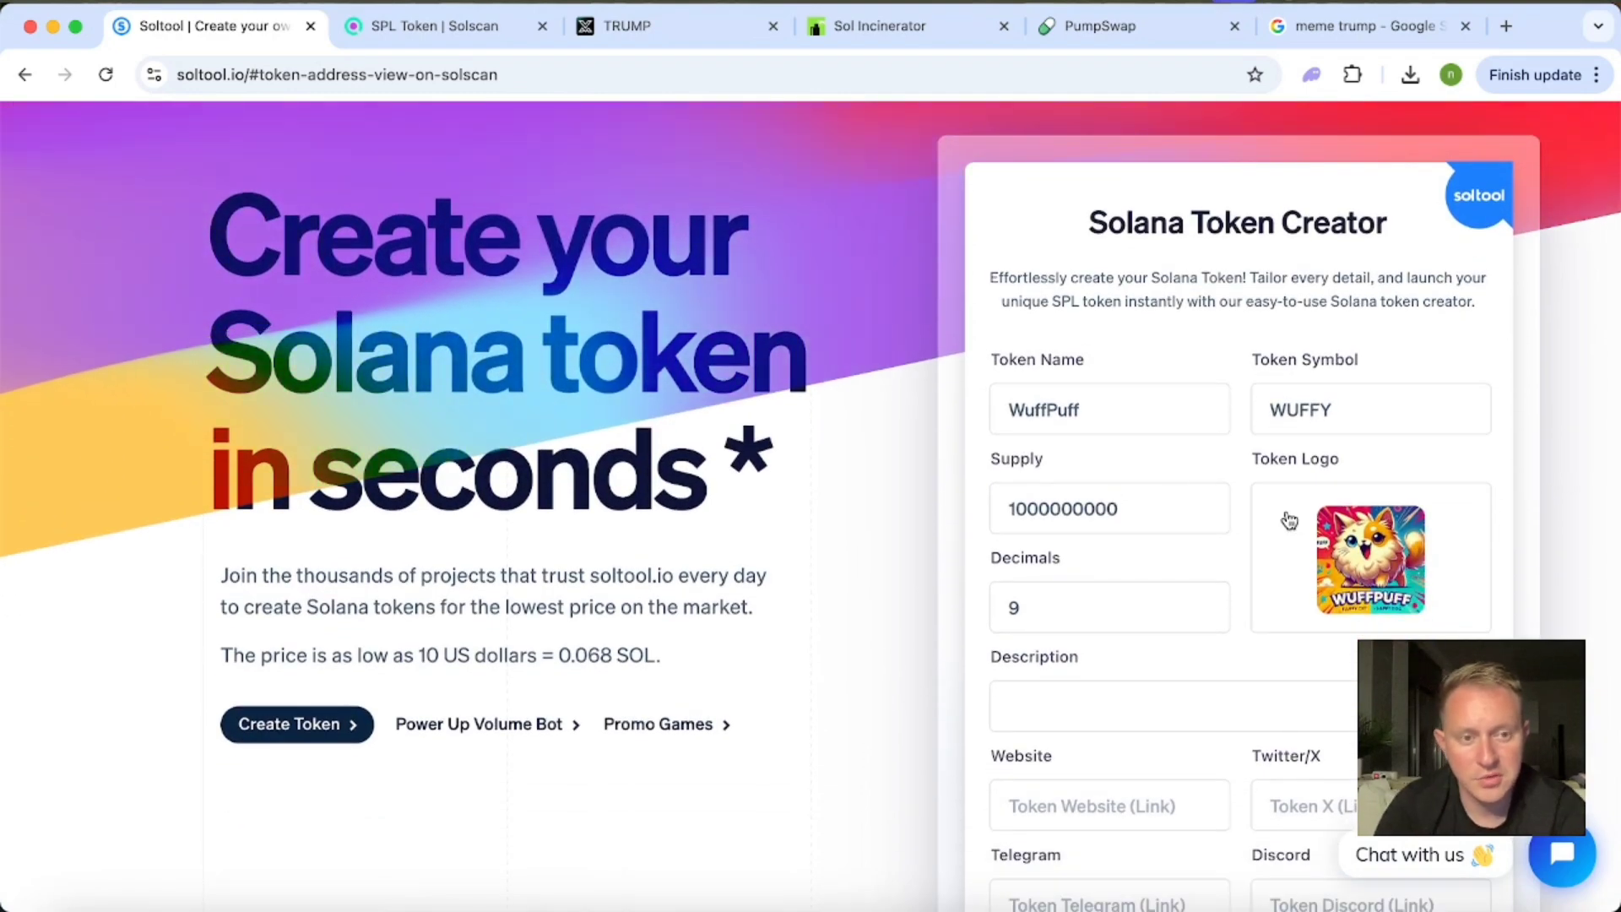
Load the featured NORUG token as the template for the token creation form and review its entries.
scroll(804, 591, down, 8)
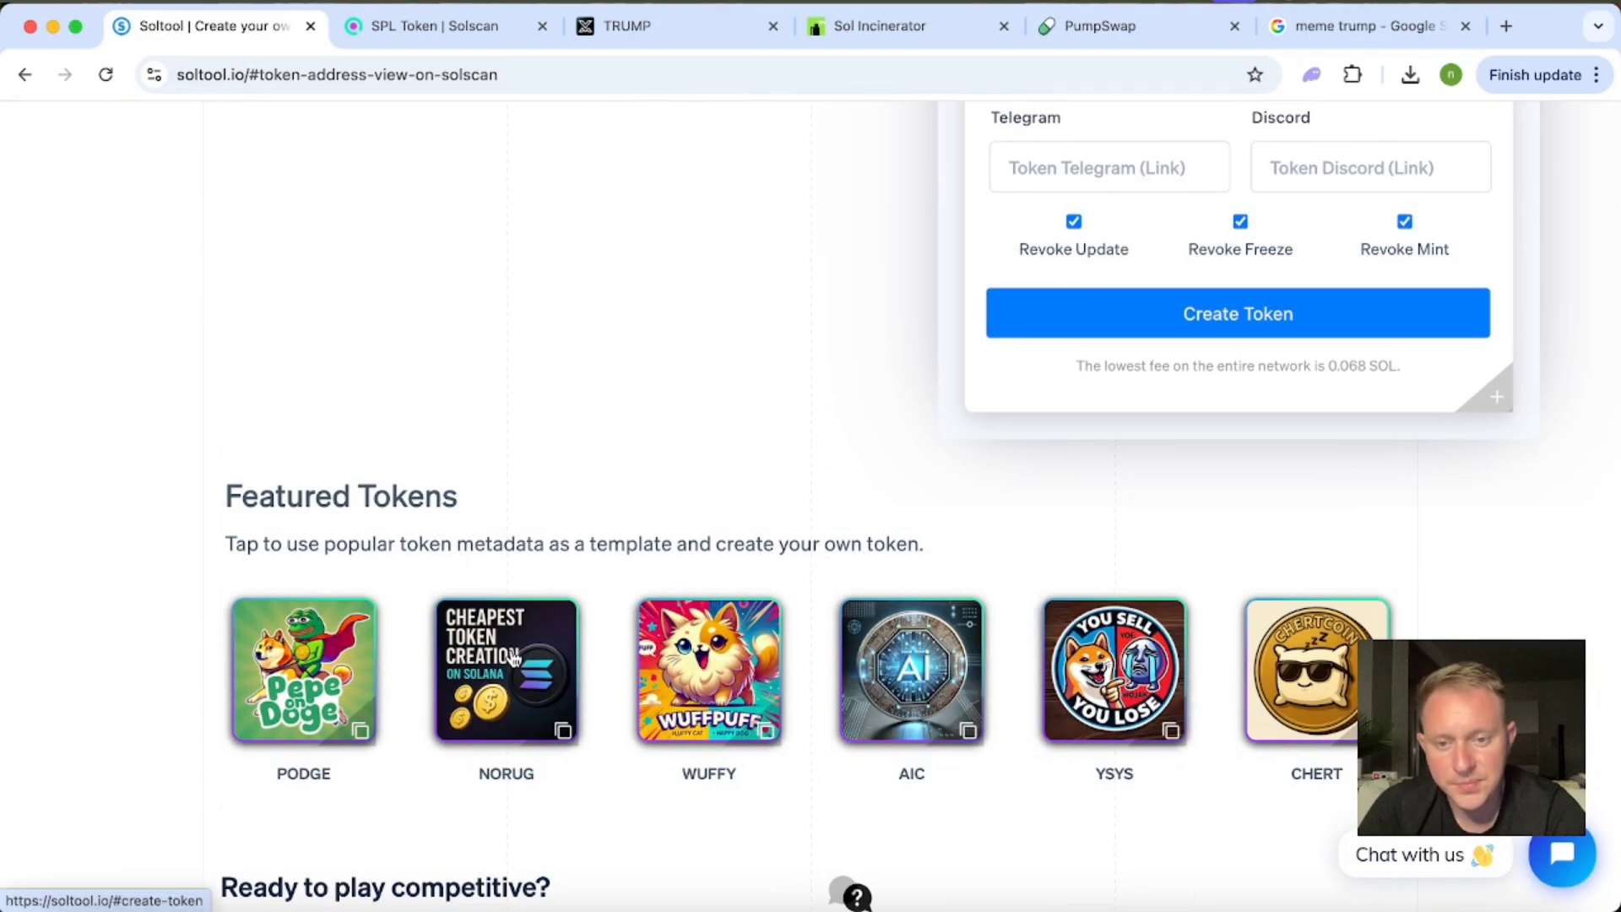
click(515, 659)
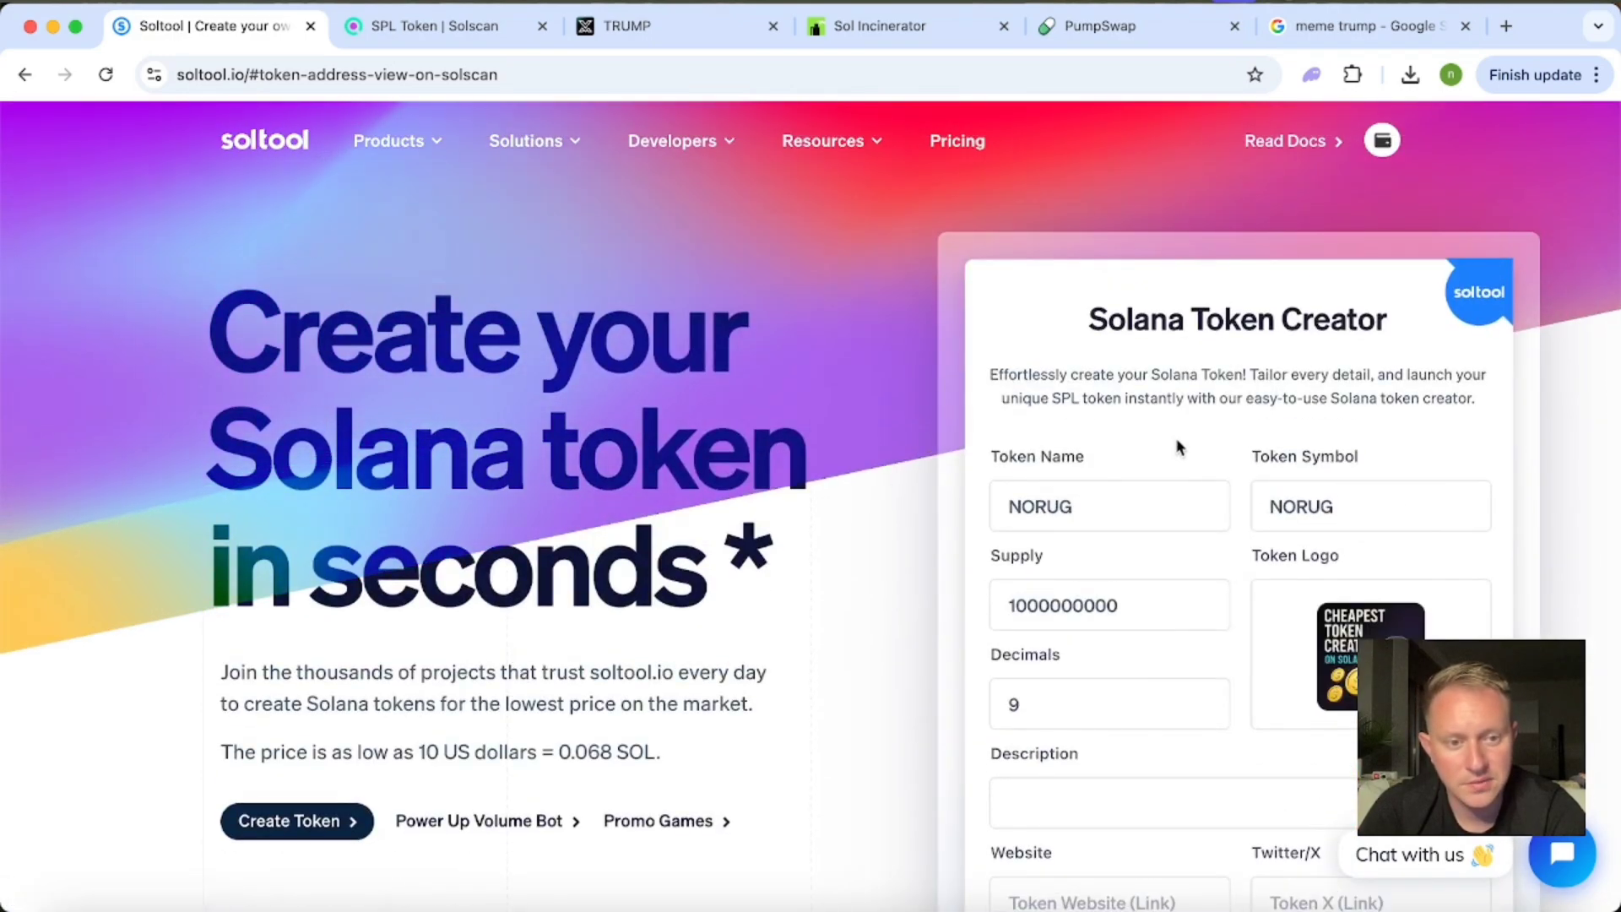
scroll(1543, 511, down, 3)
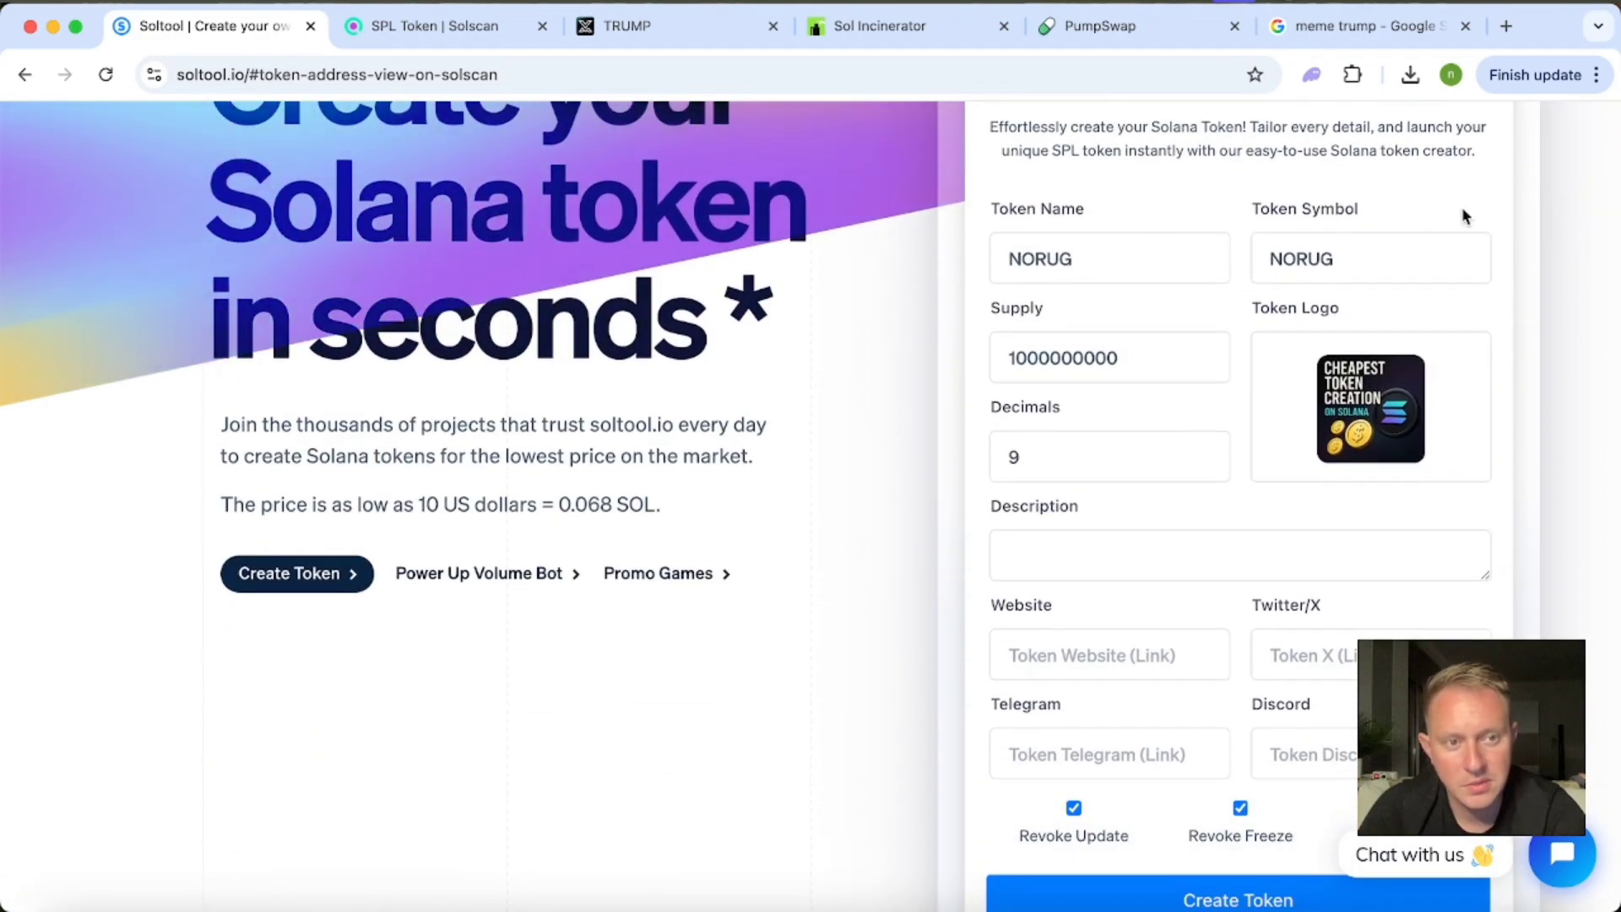
scroll(717, 546, down, 3)
scroll(716, 546, down, 5)
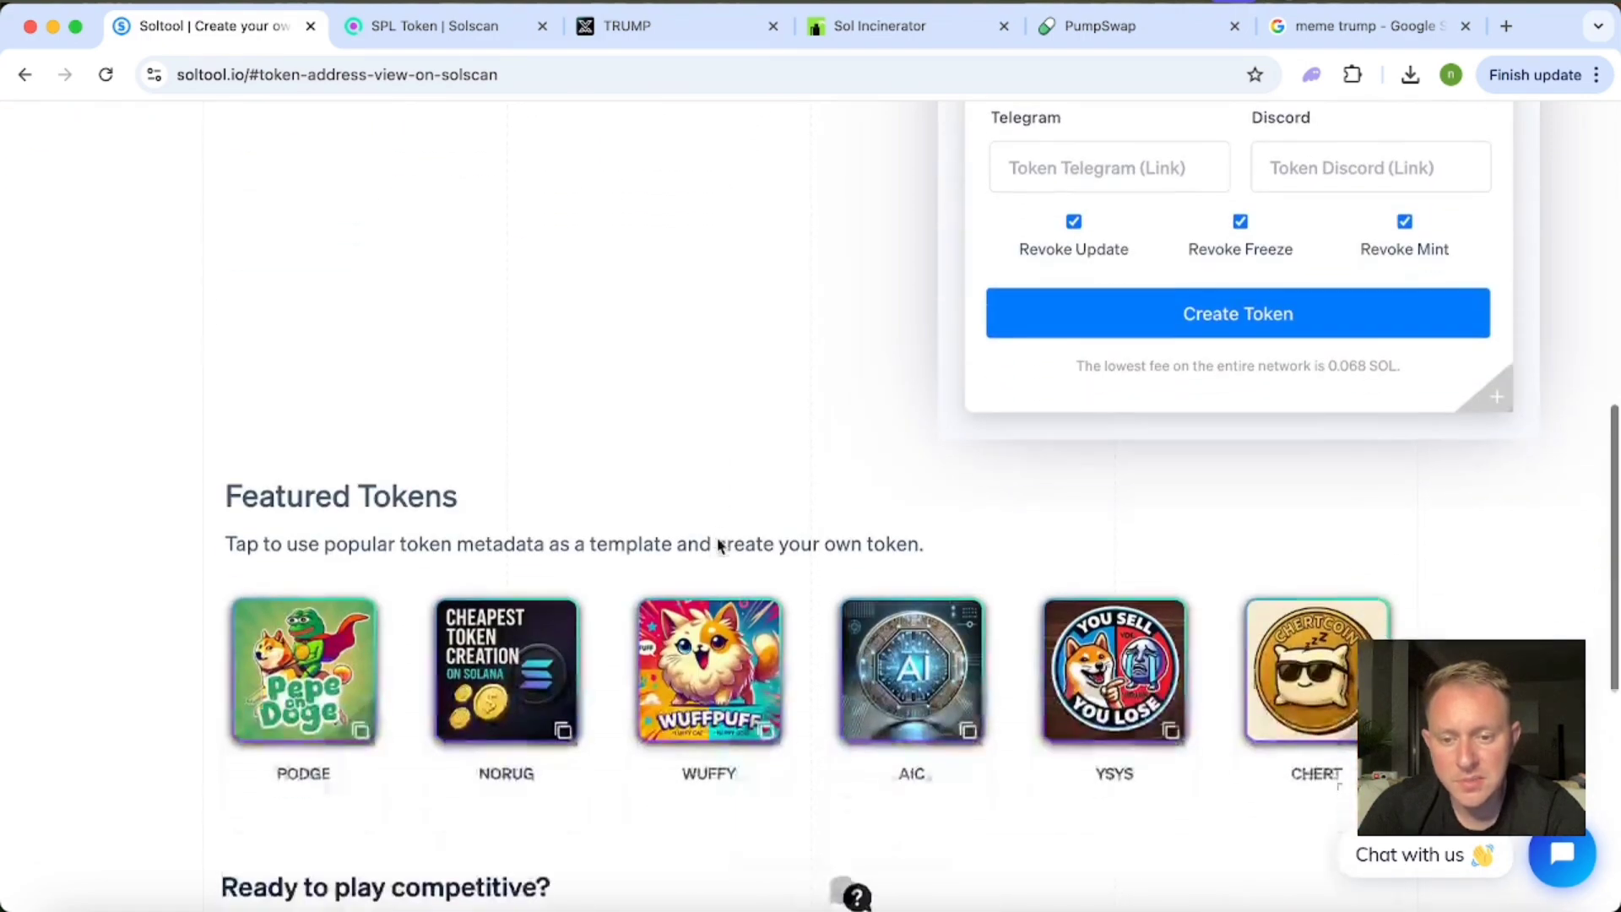
scroll(716, 546, up, 5)
scroll(716, 545, up, 6)
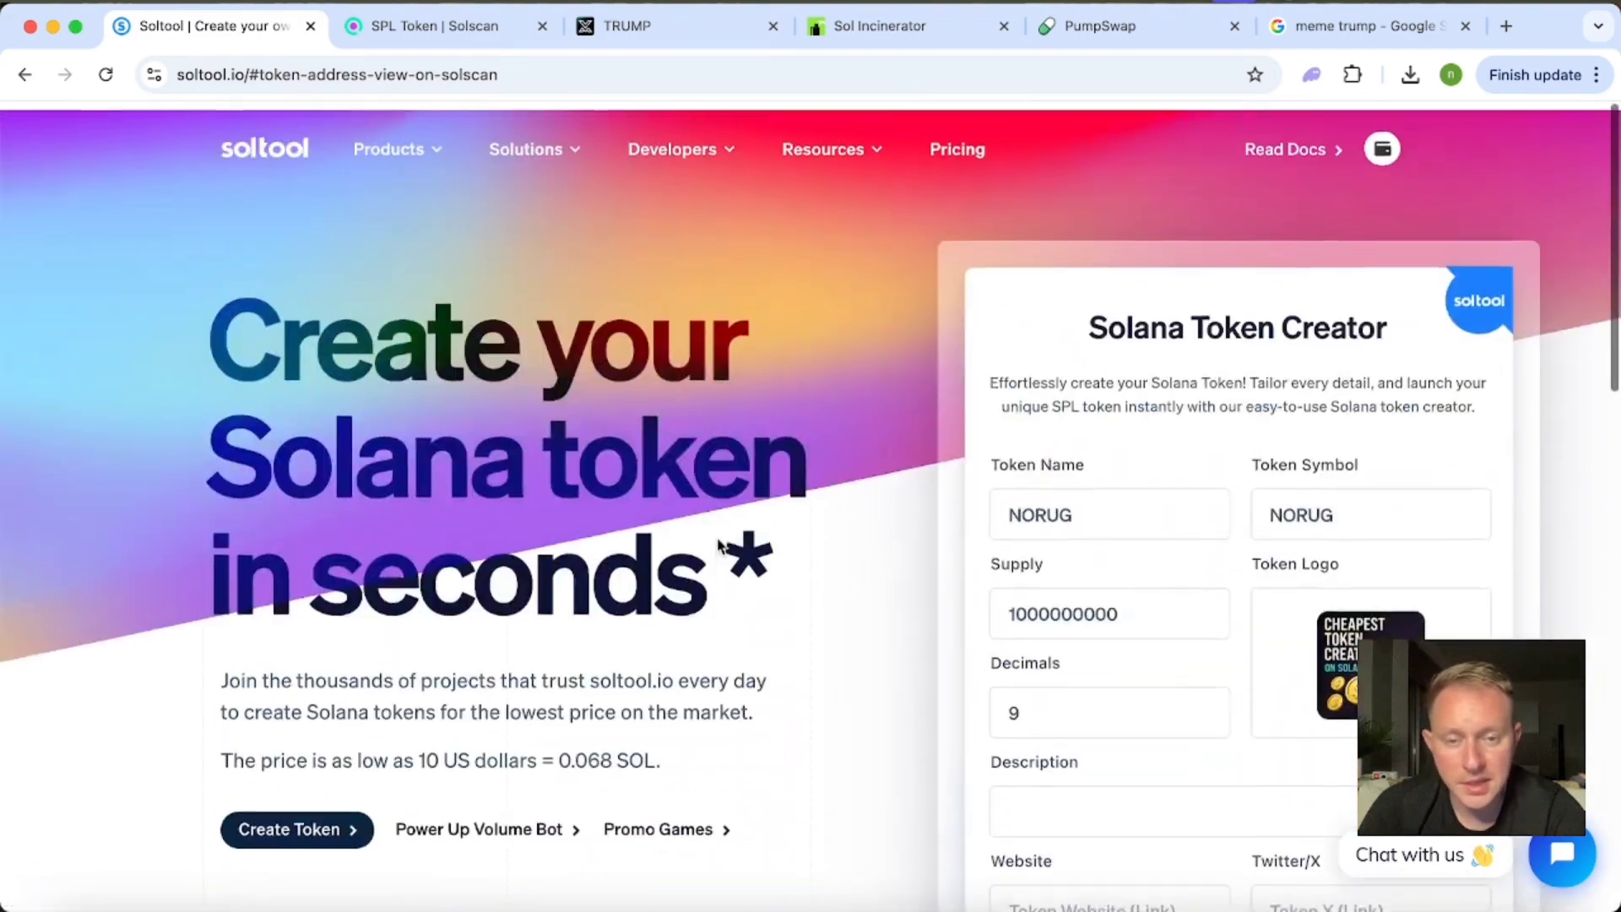
Open the Solana Volume Bot form, launch the bot without a token address, and close its Telegram page.
scroll(565, 597, down, 2)
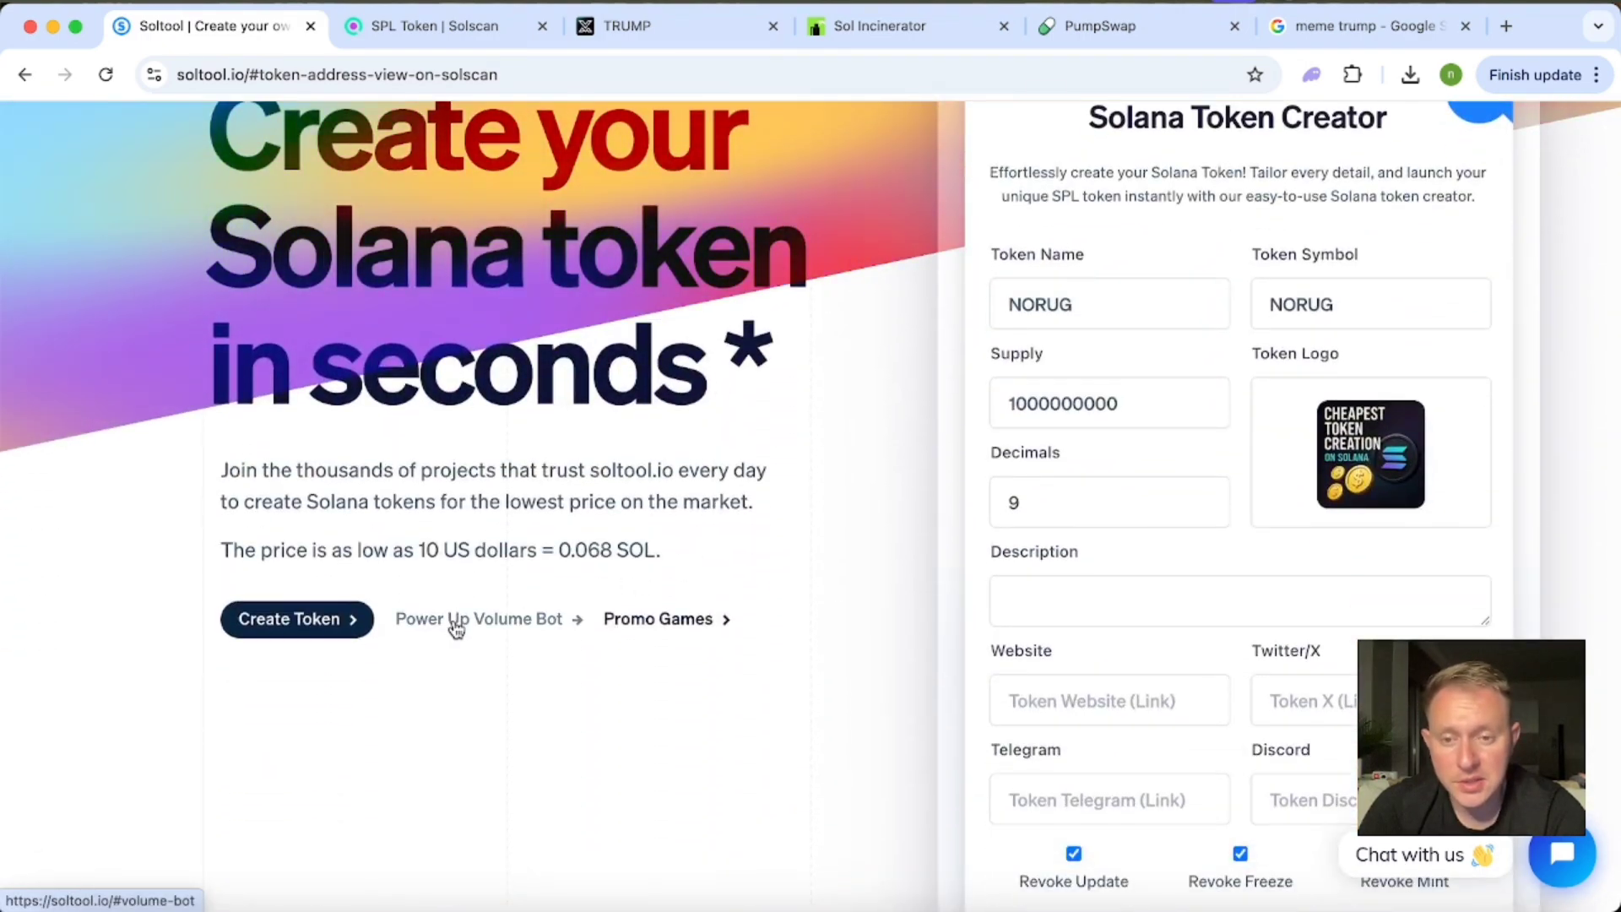
click(456, 624)
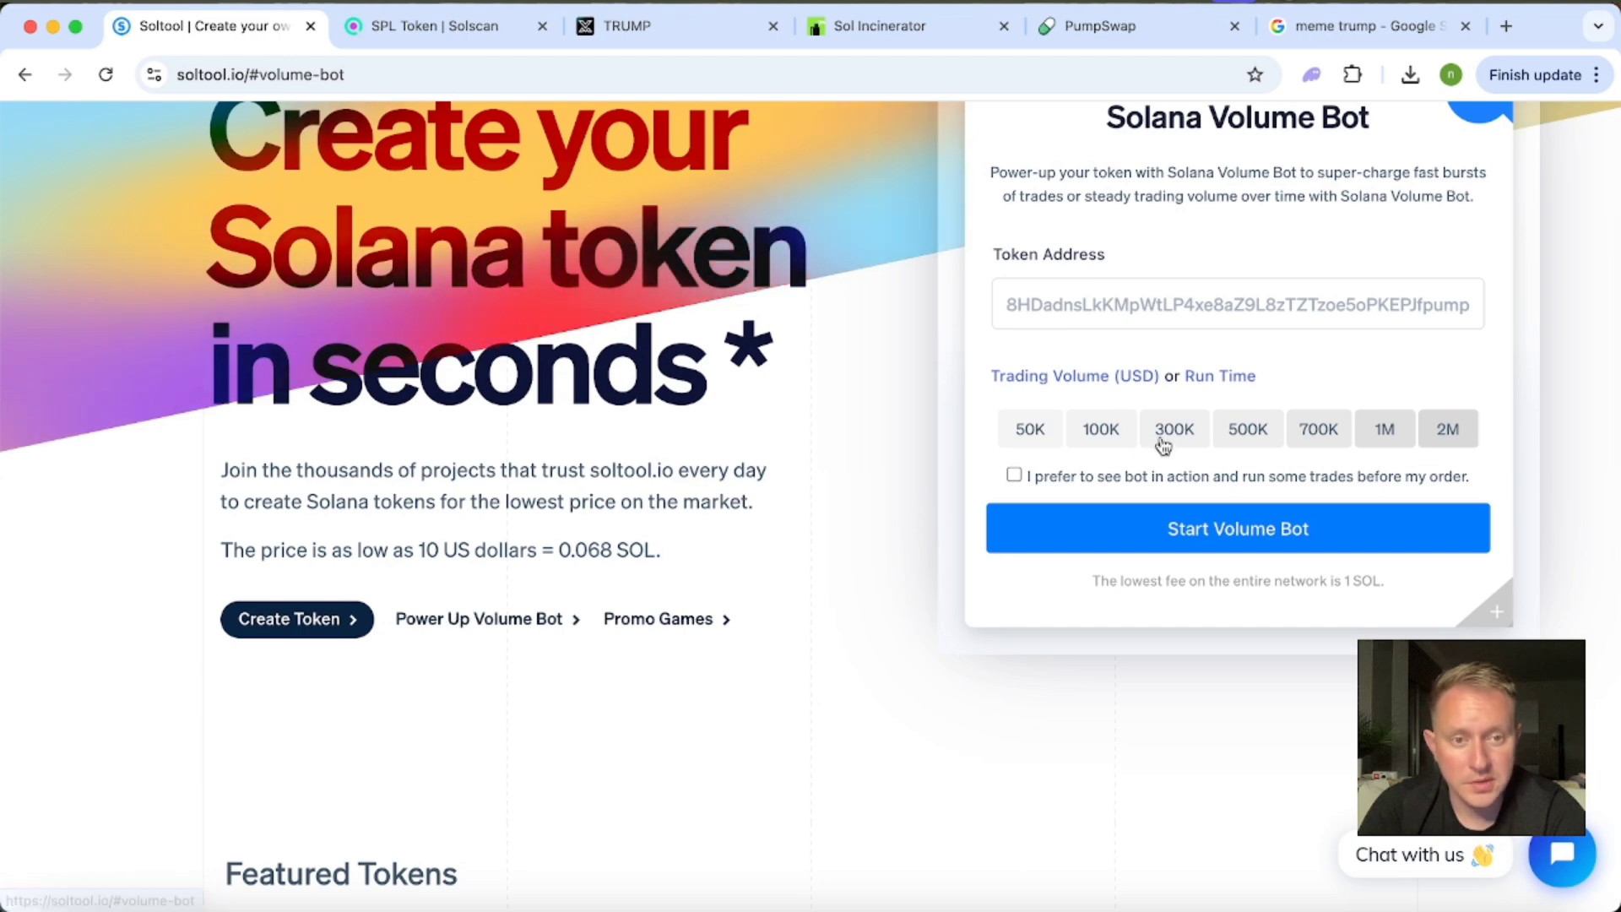
scroll(1100, 309, up, 1)
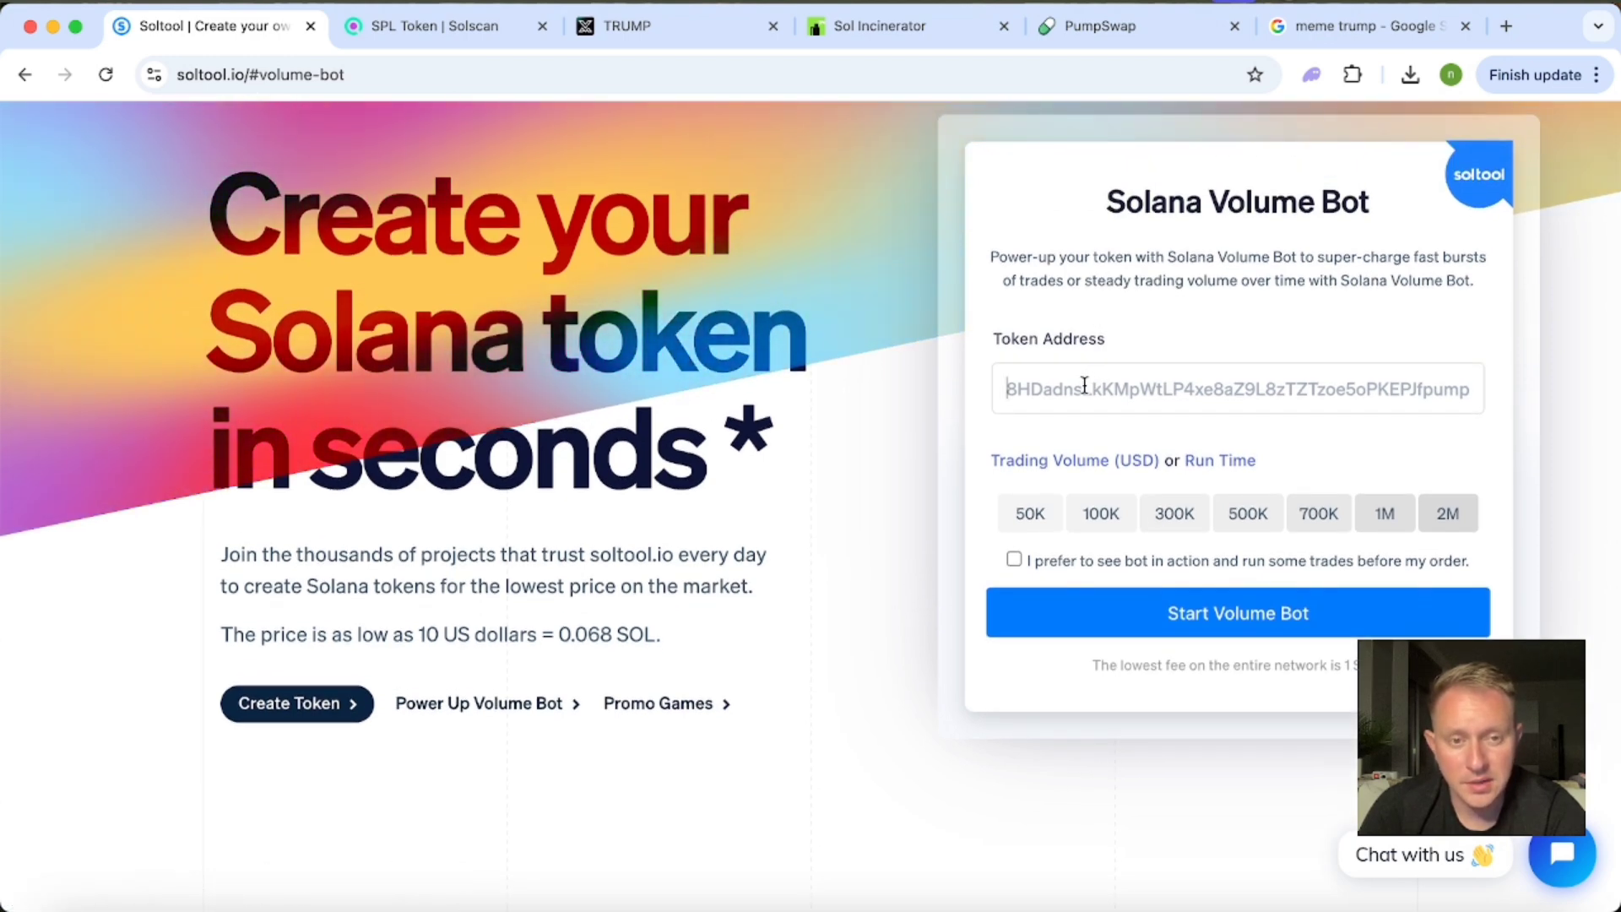
click(1239, 623)
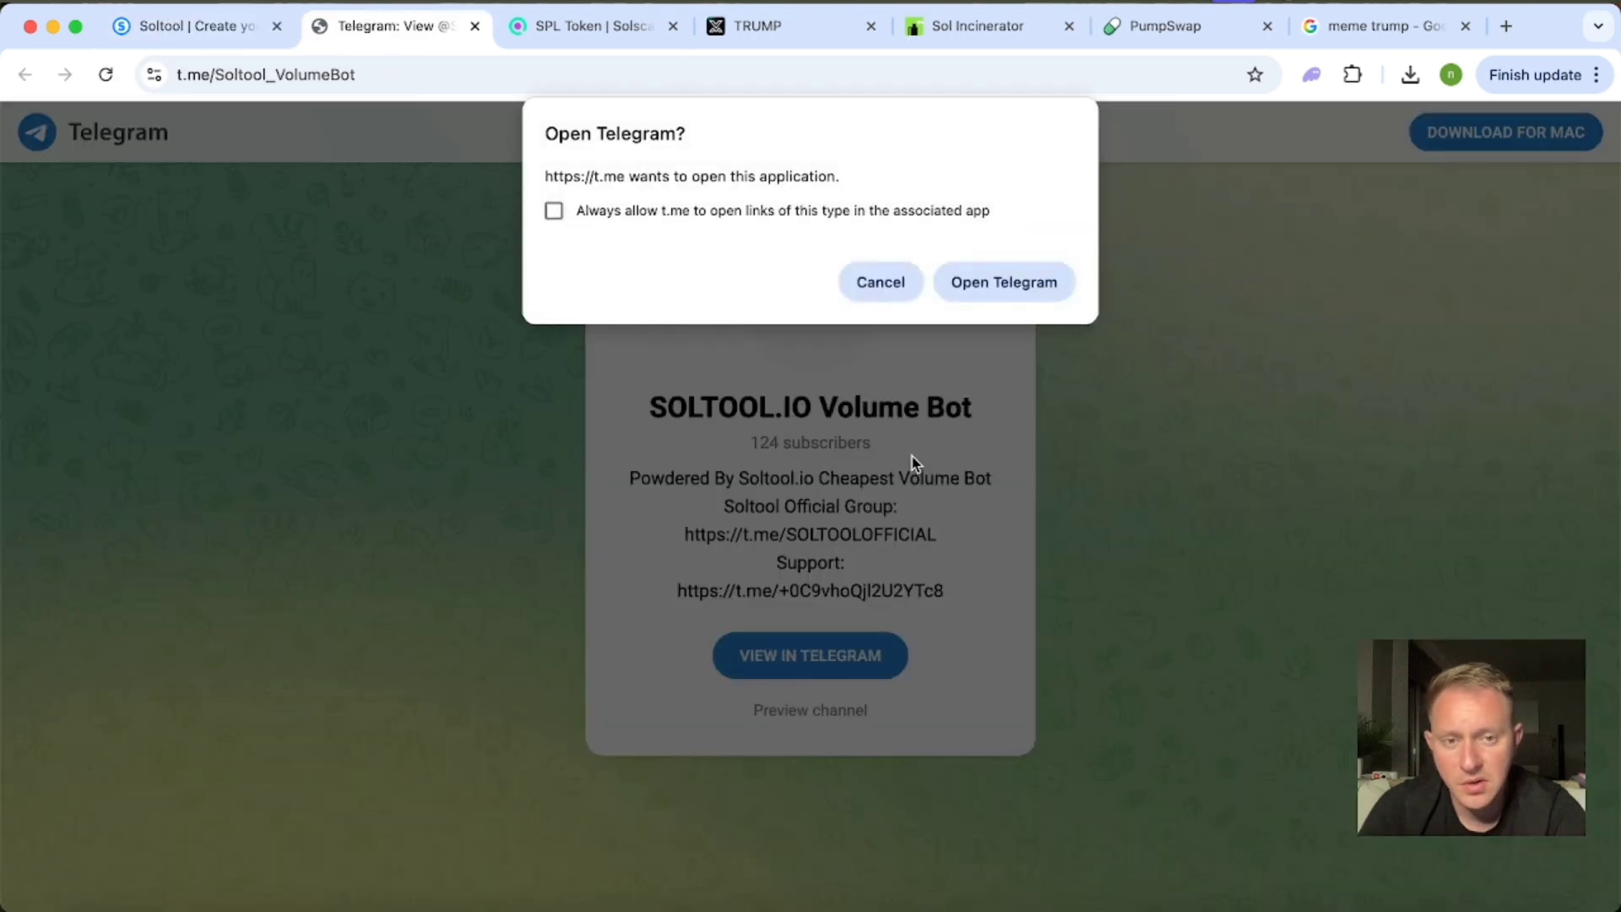
click(475, 27)
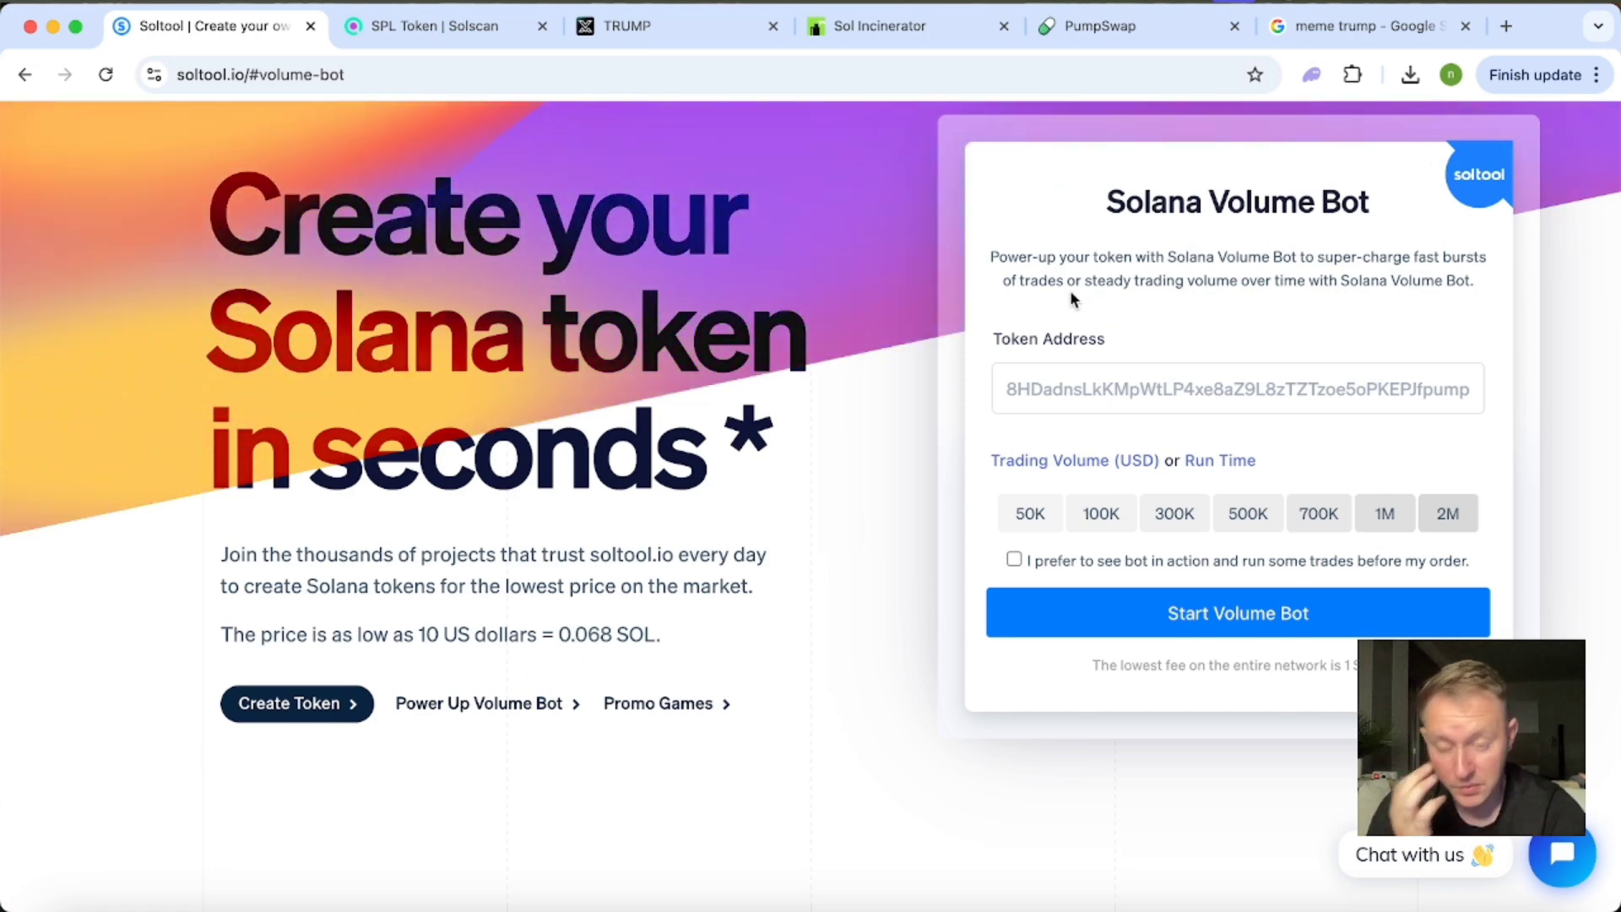
Open the promo games section and examine the Sugar Rush winners and their SOL prizes.
click(672, 713)
scroll(966, 518, down, 3)
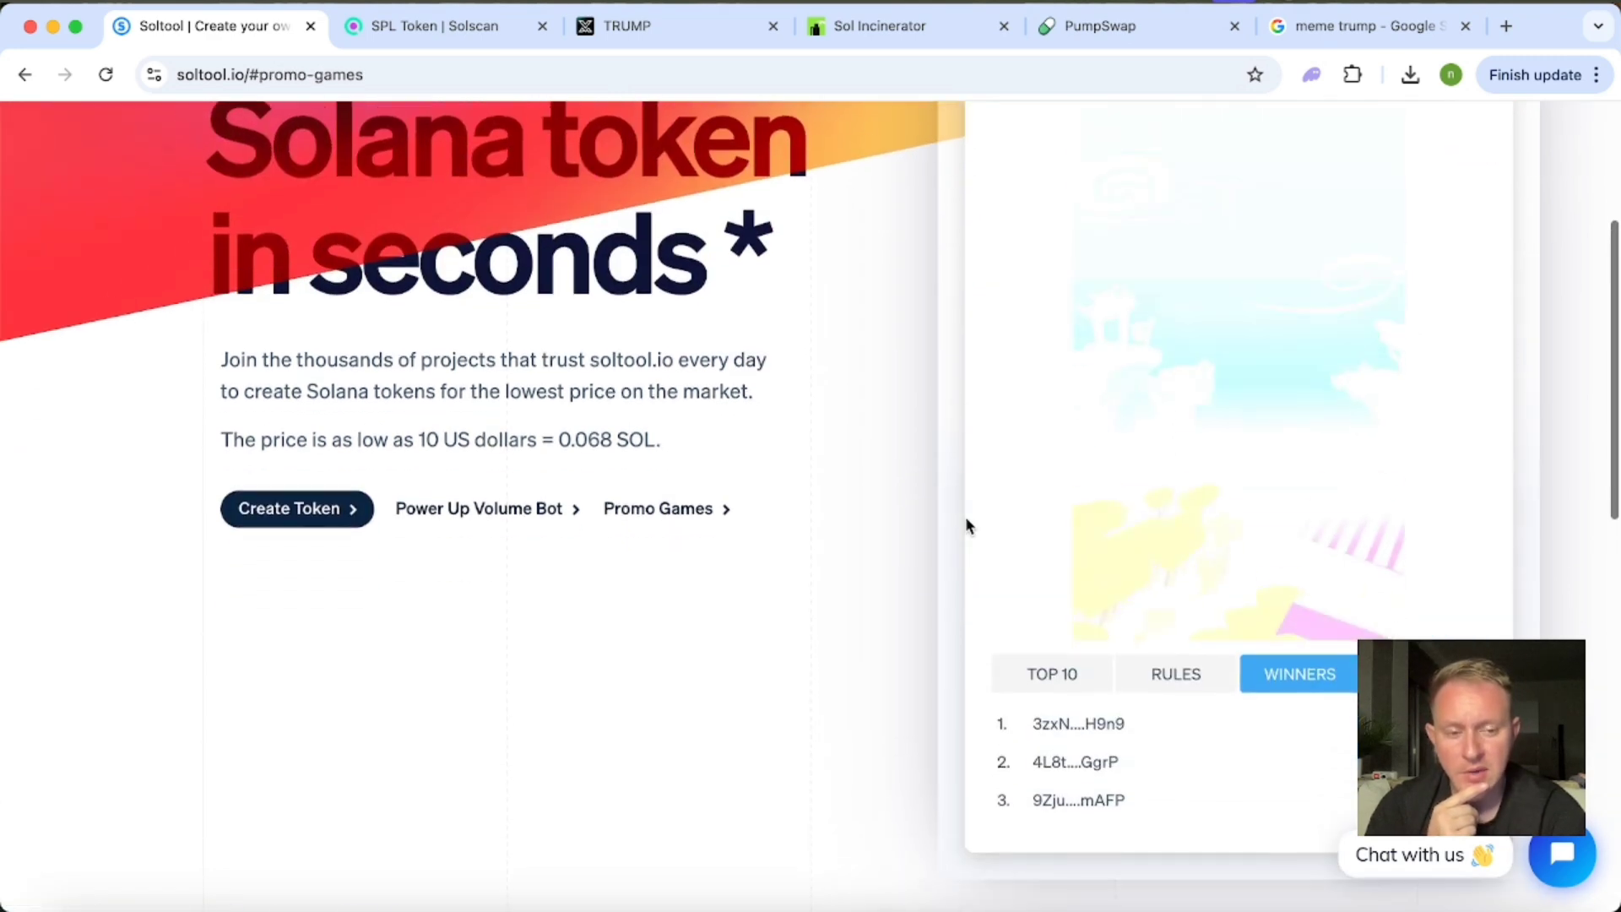
scroll(964, 515, down, 2)
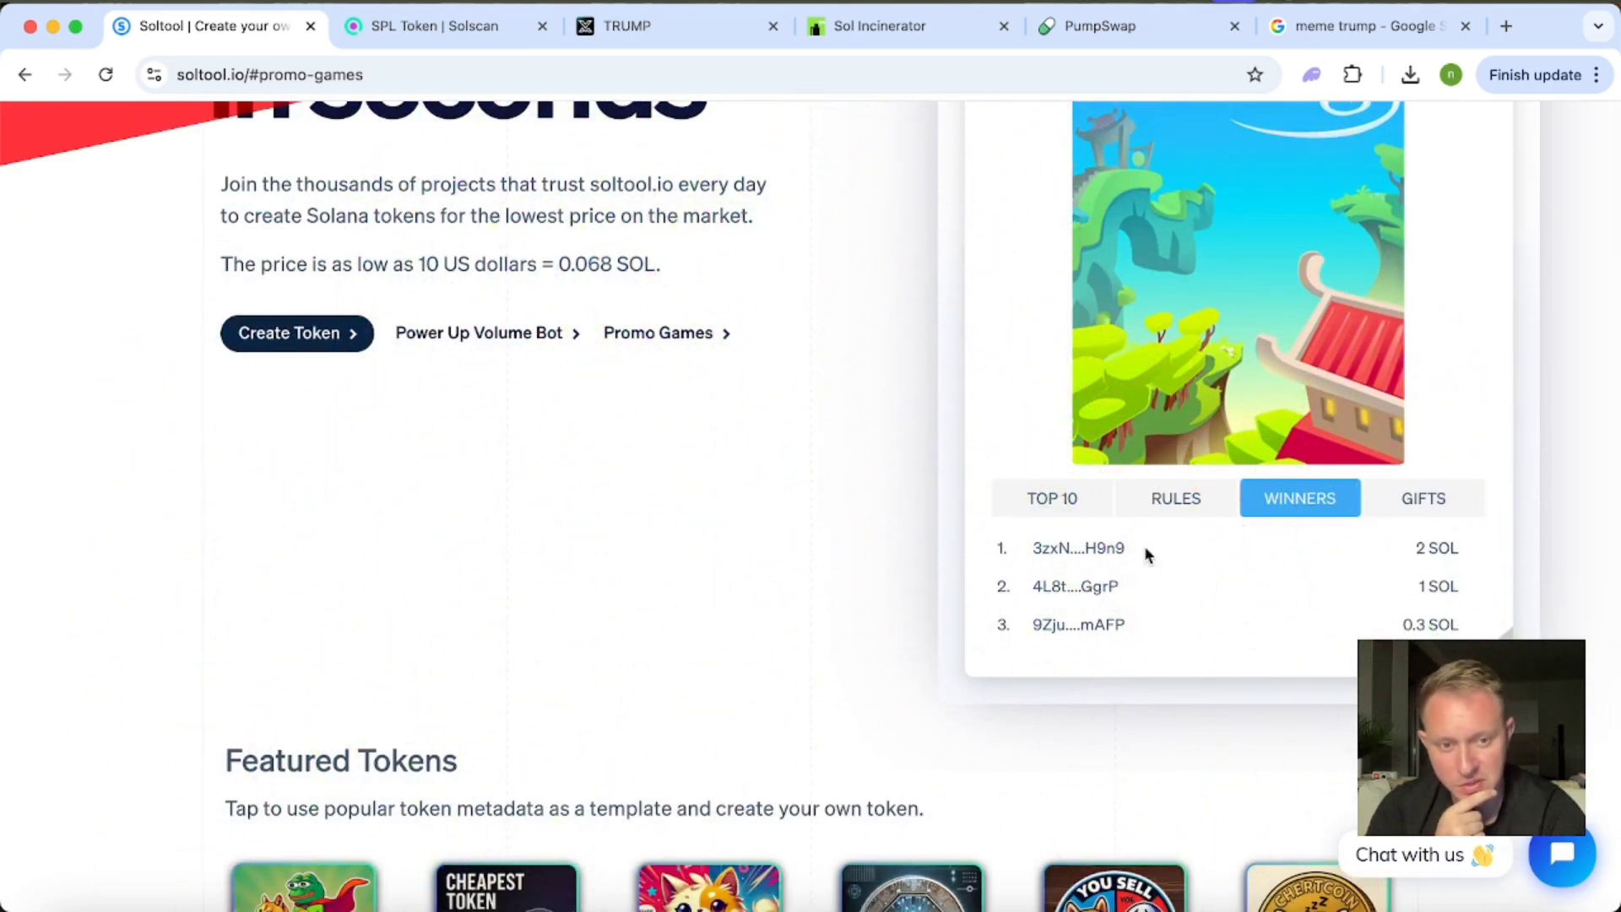
scroll(1401, 544, down, 1)
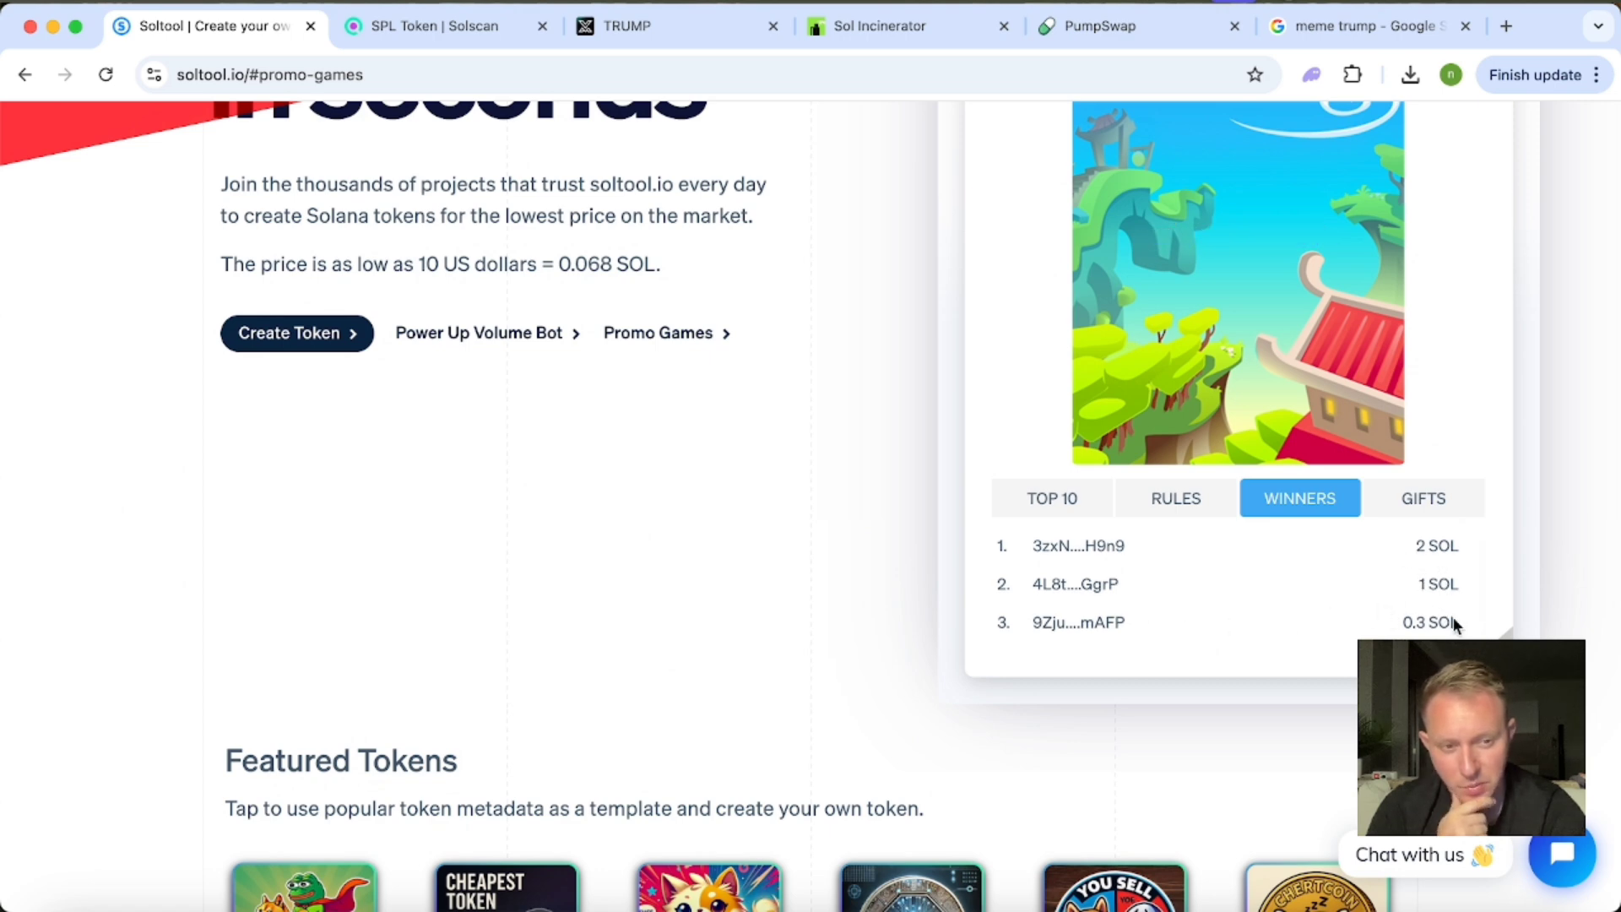
scroll(872, 456, up, 3)
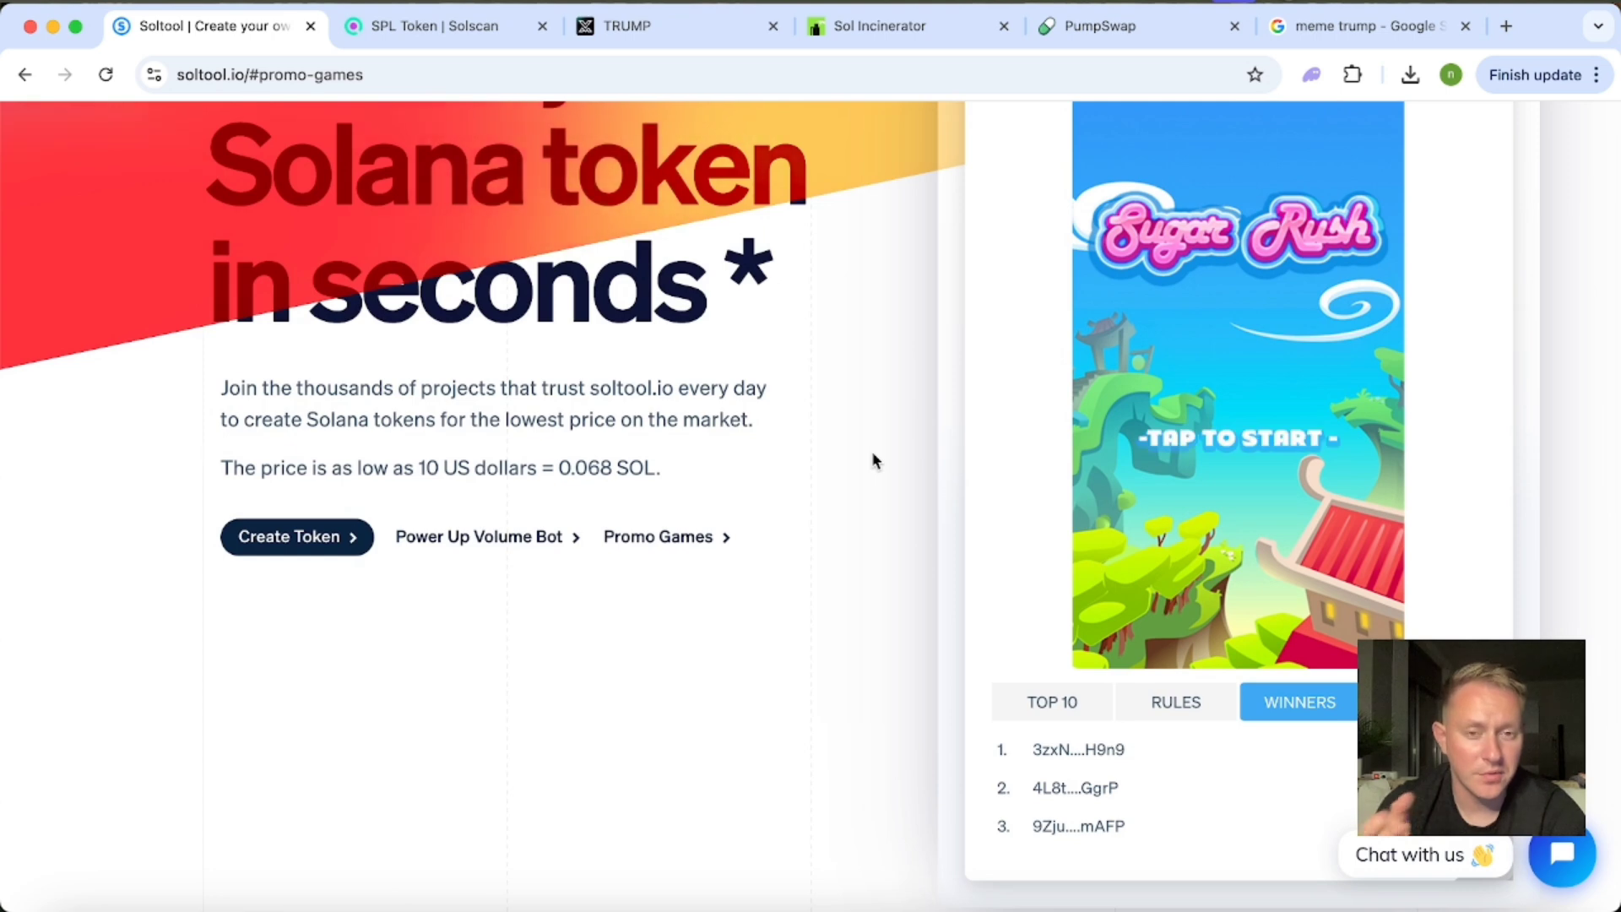
scroll(873, 454, up, 1)
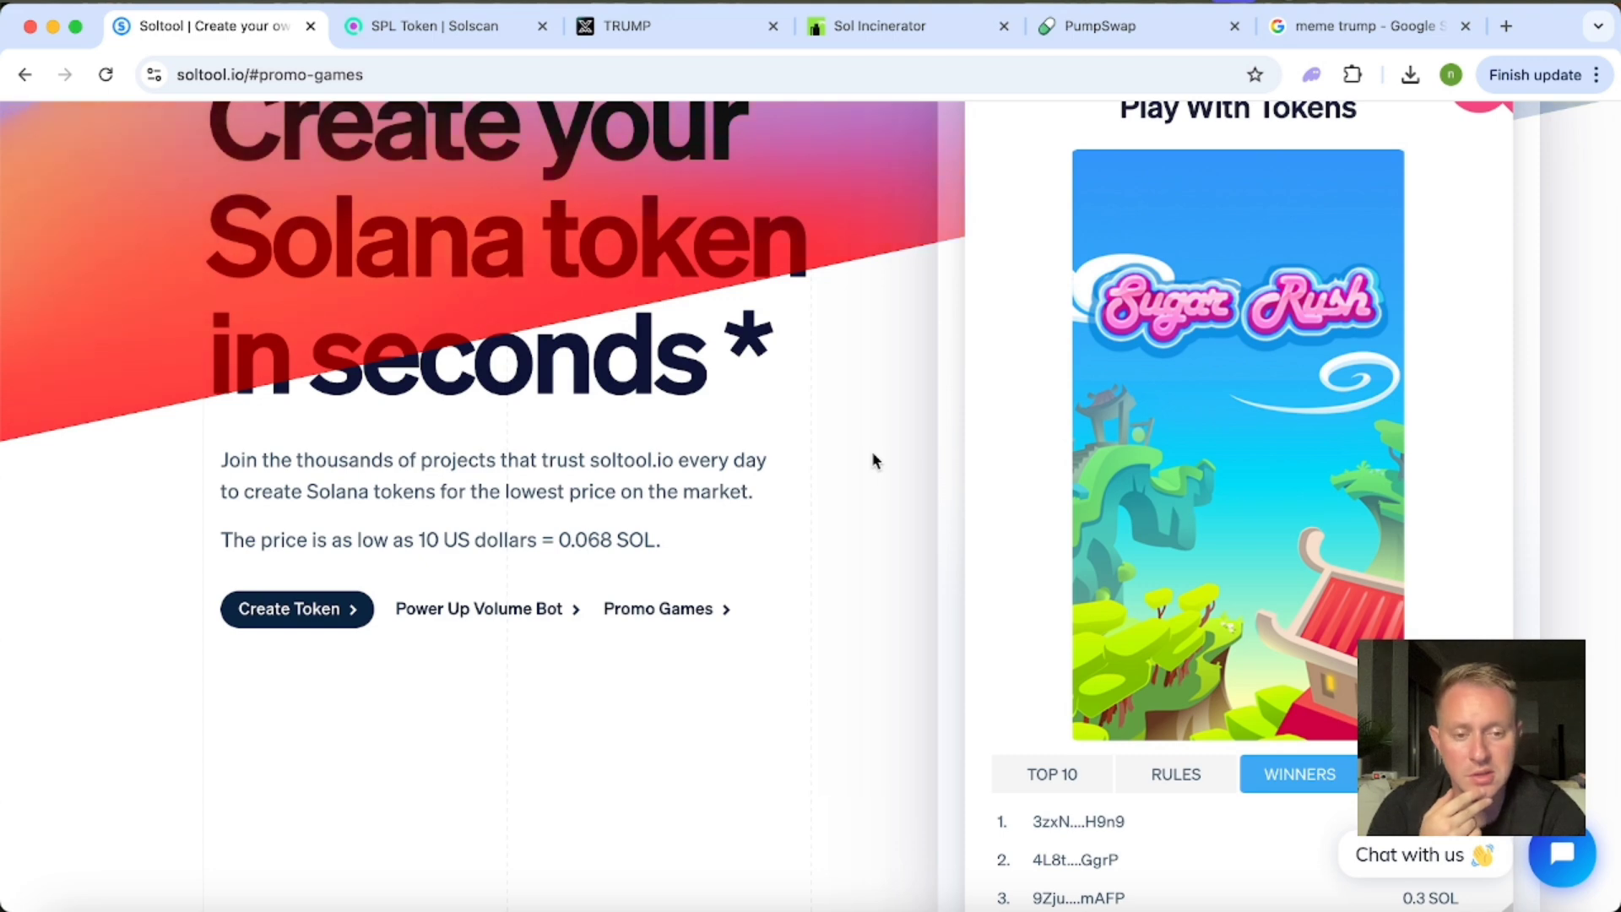
scroll(872, 460, down, 4)
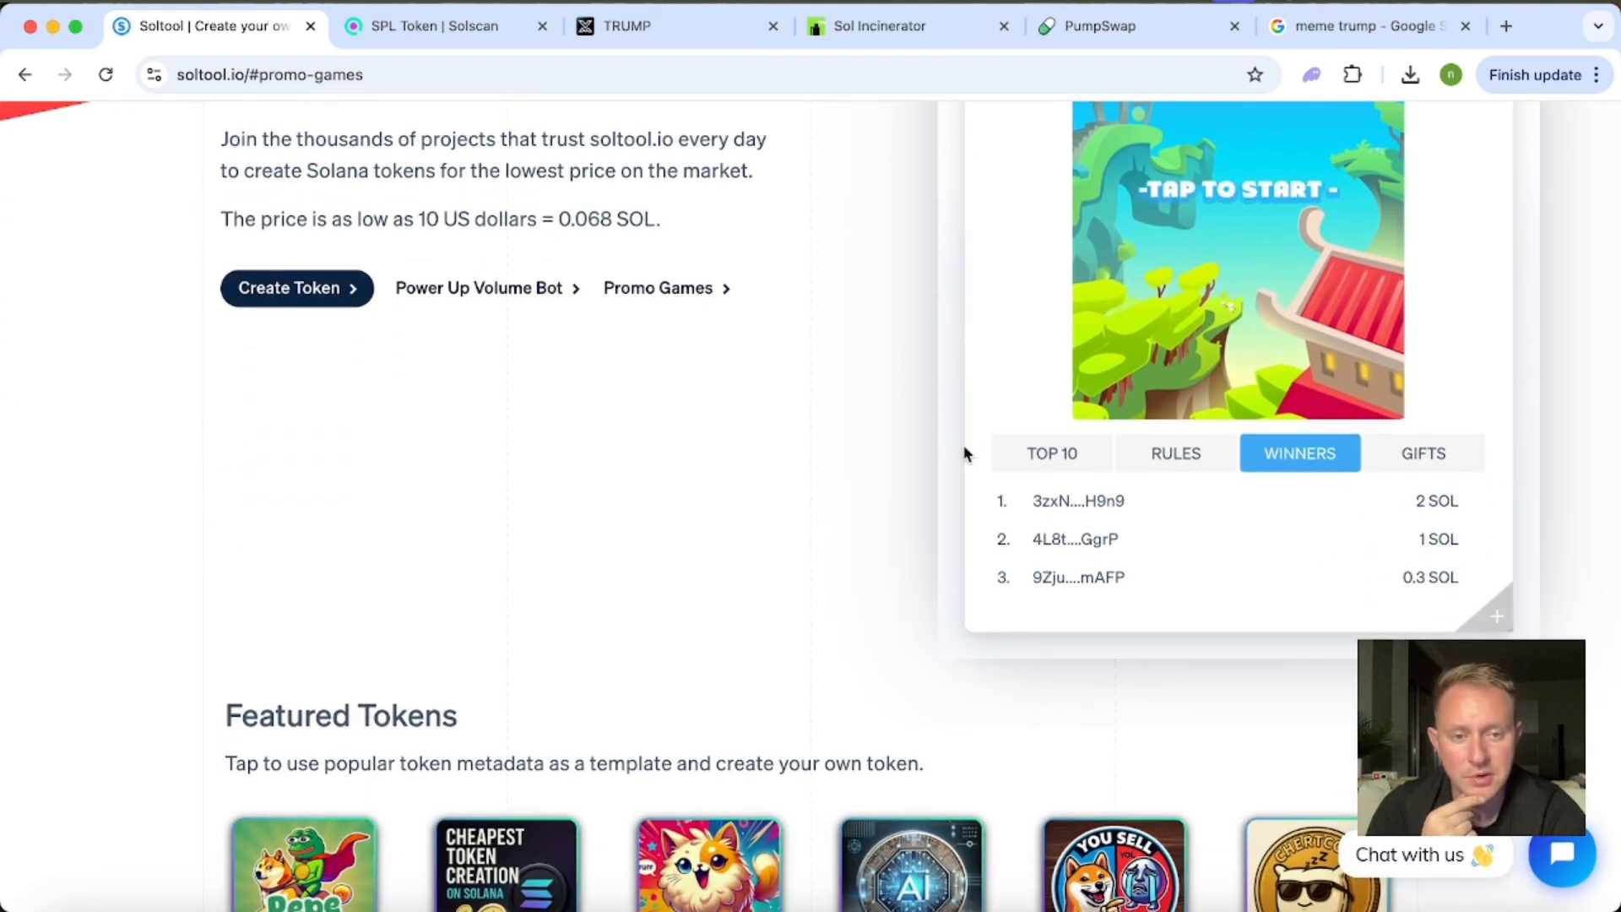
scroll(920, 437, up, 1)
scroll(921, 436, up, 1)
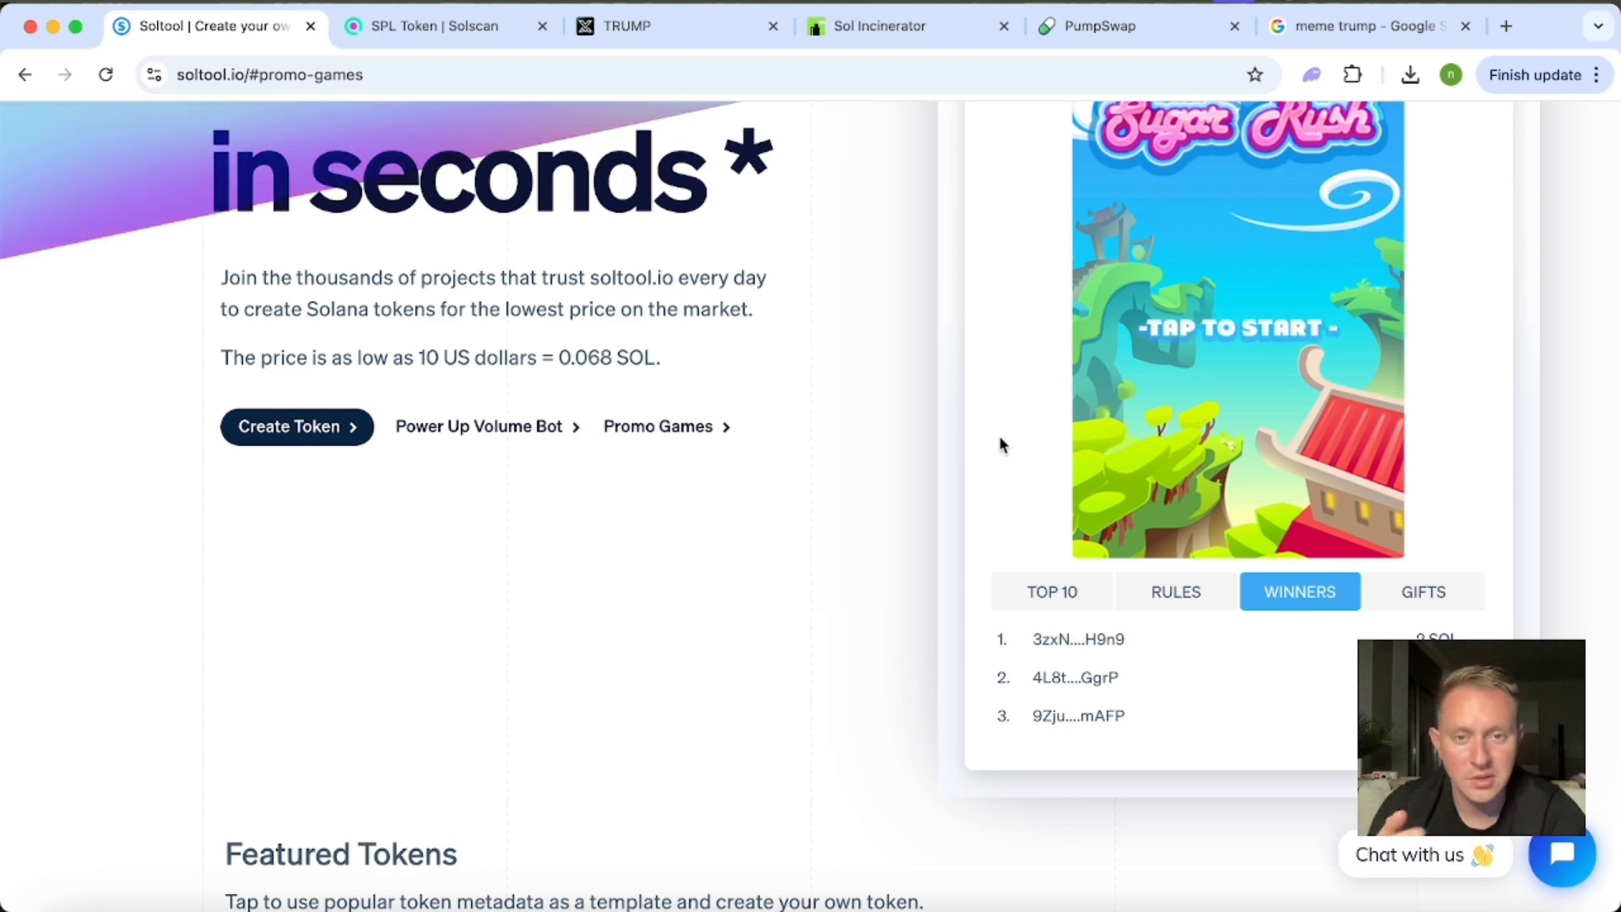
scroll(1001, 445, down, 2)
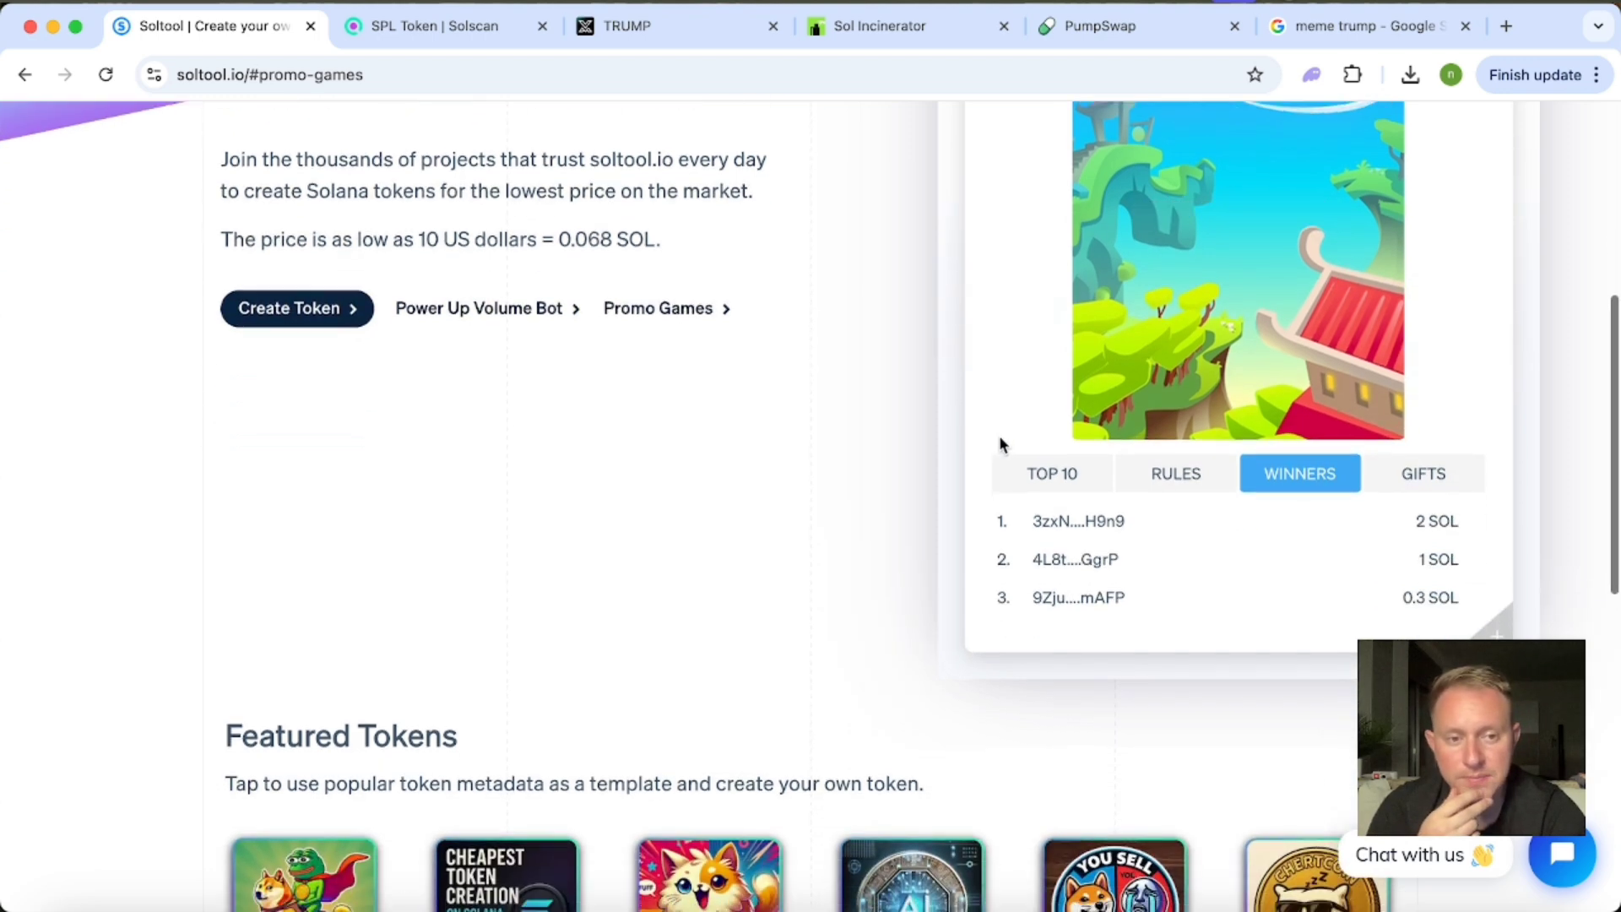
Show the Sugar Rush Top 10 leaderboard and look through the players' scores to the end of the list.
scroll(1001, 445, up, 3)
click(1059, 699)
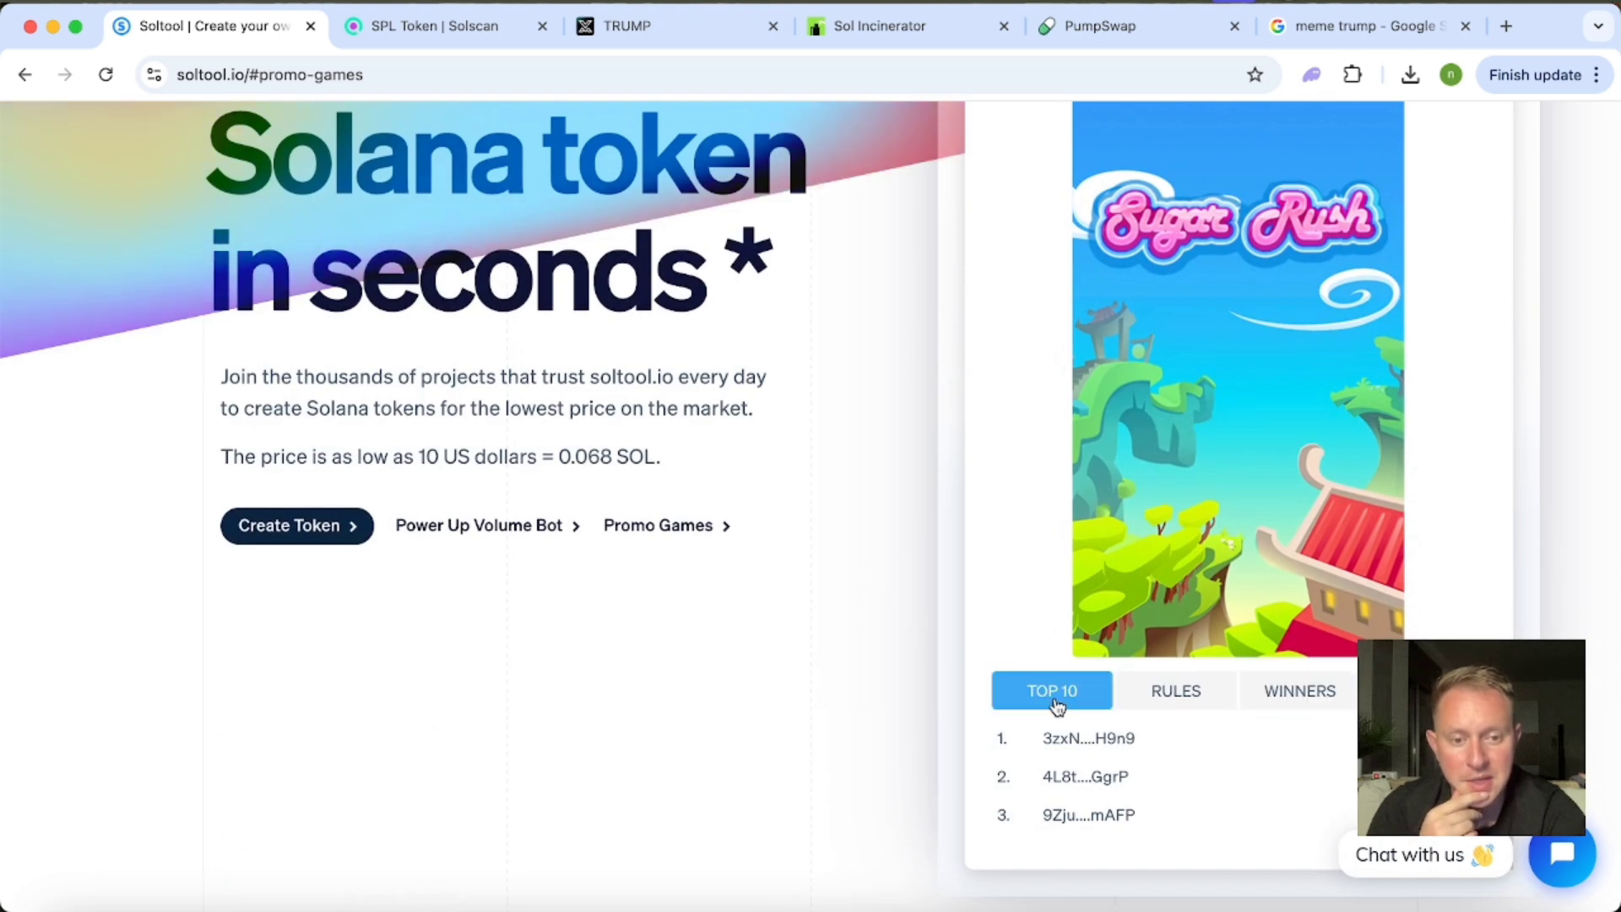
scroll(844, 659, down, 2)
scroll(843, 659, down, 3)
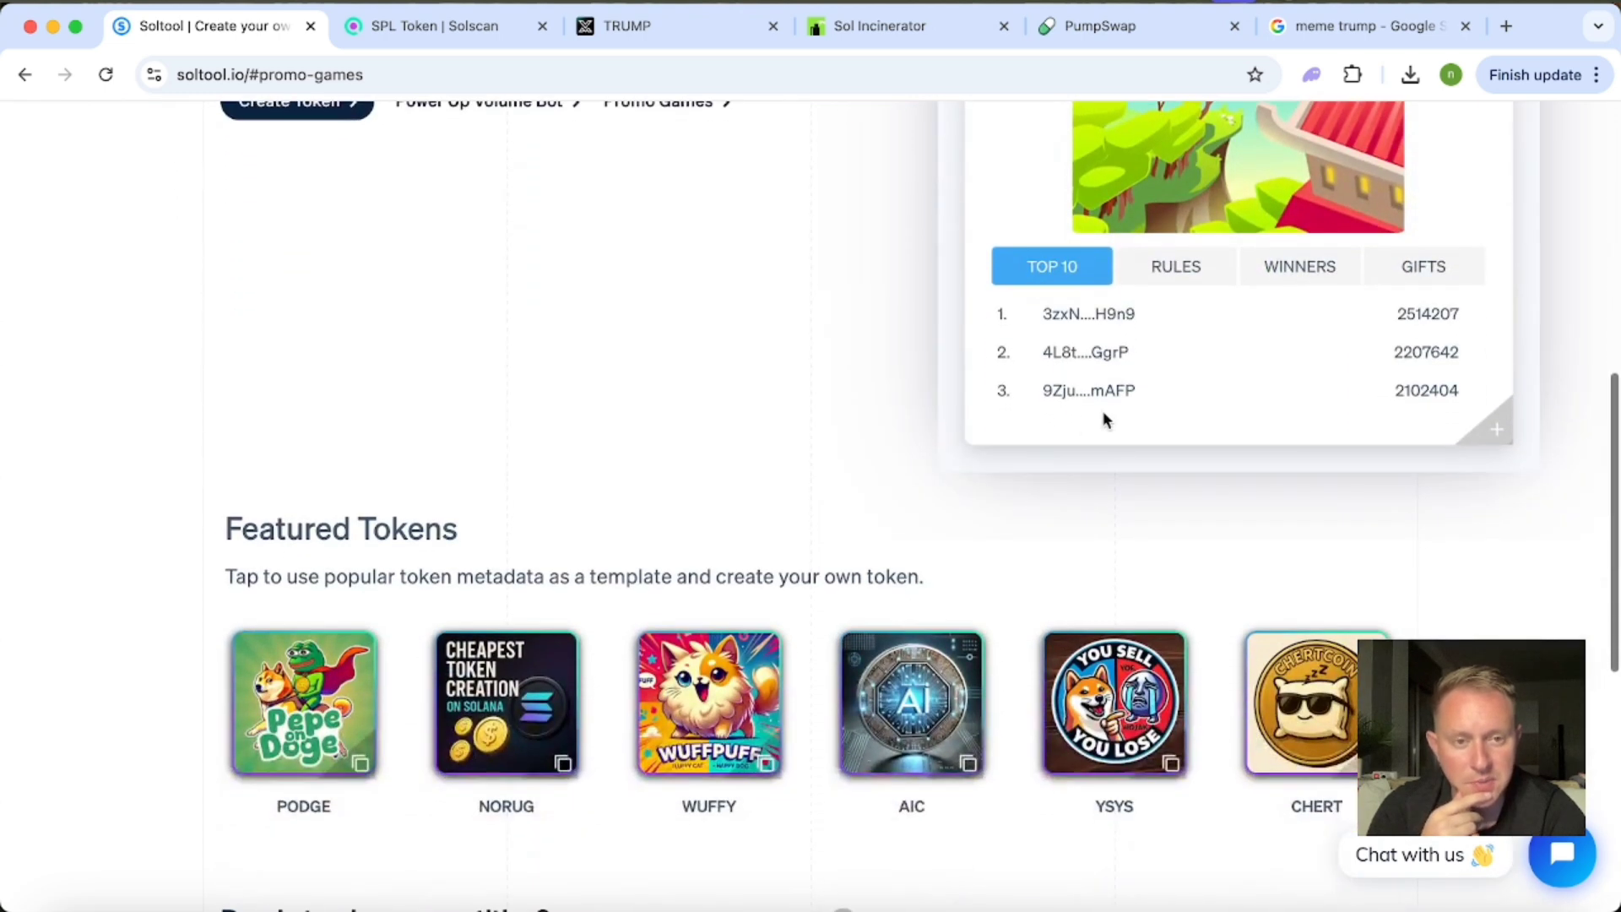
scroll(1094, 344, down, 3)
scroll(1094, 346, down, 15)
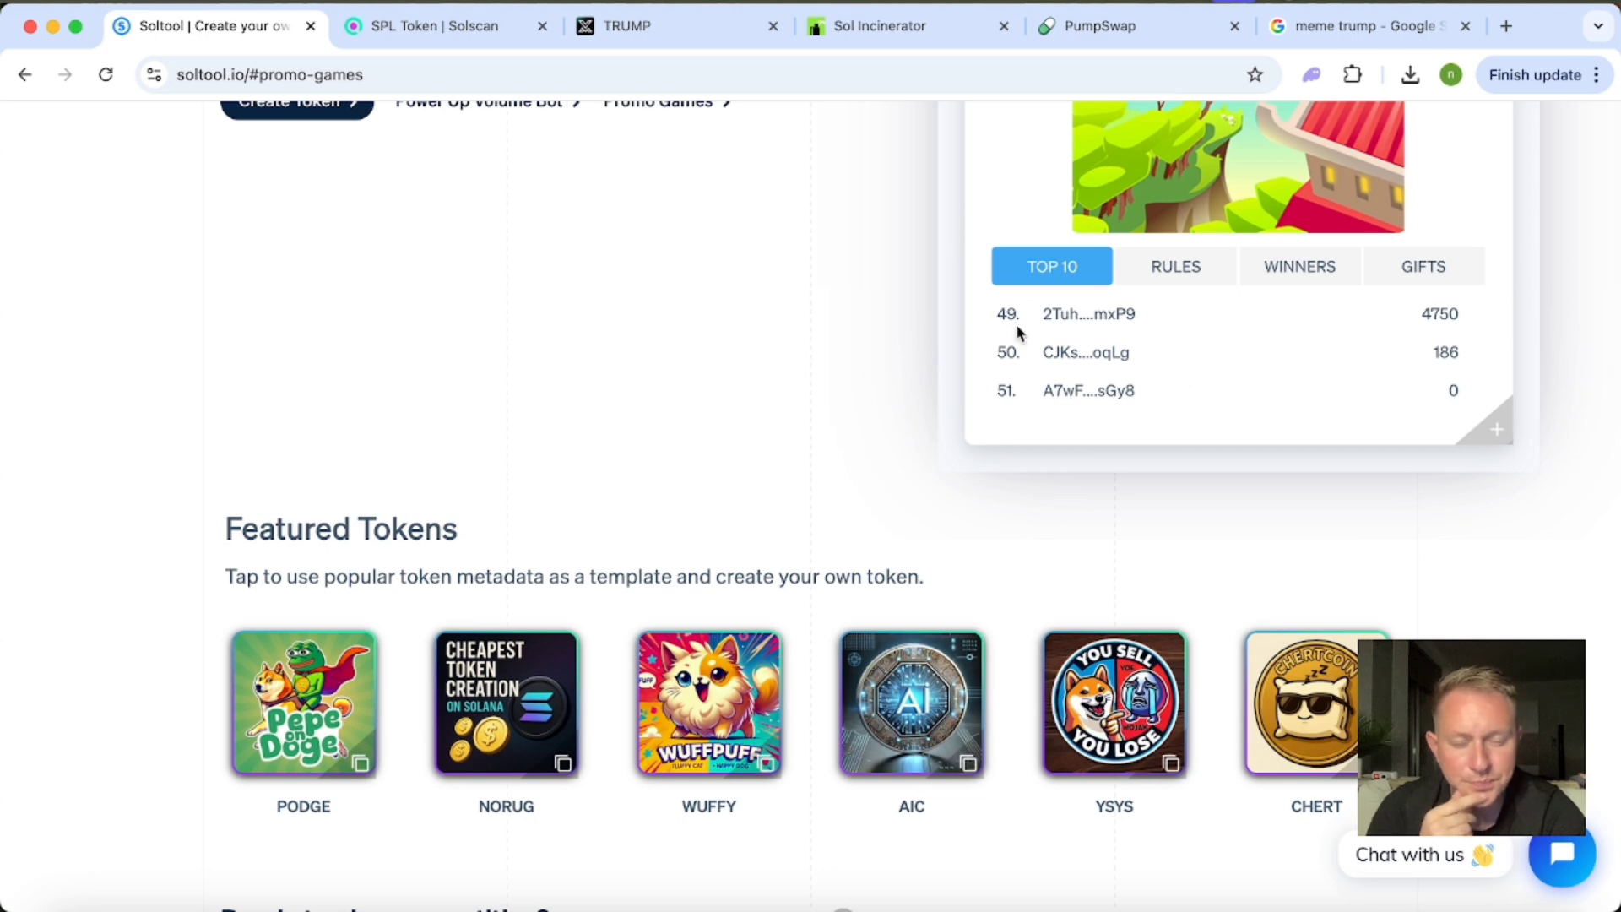
scroll(1008, 321, up, 1)
Show the Sugar Rush rules and read the competition dates, prize breakdown and holder requirement.
click(1150, 264)
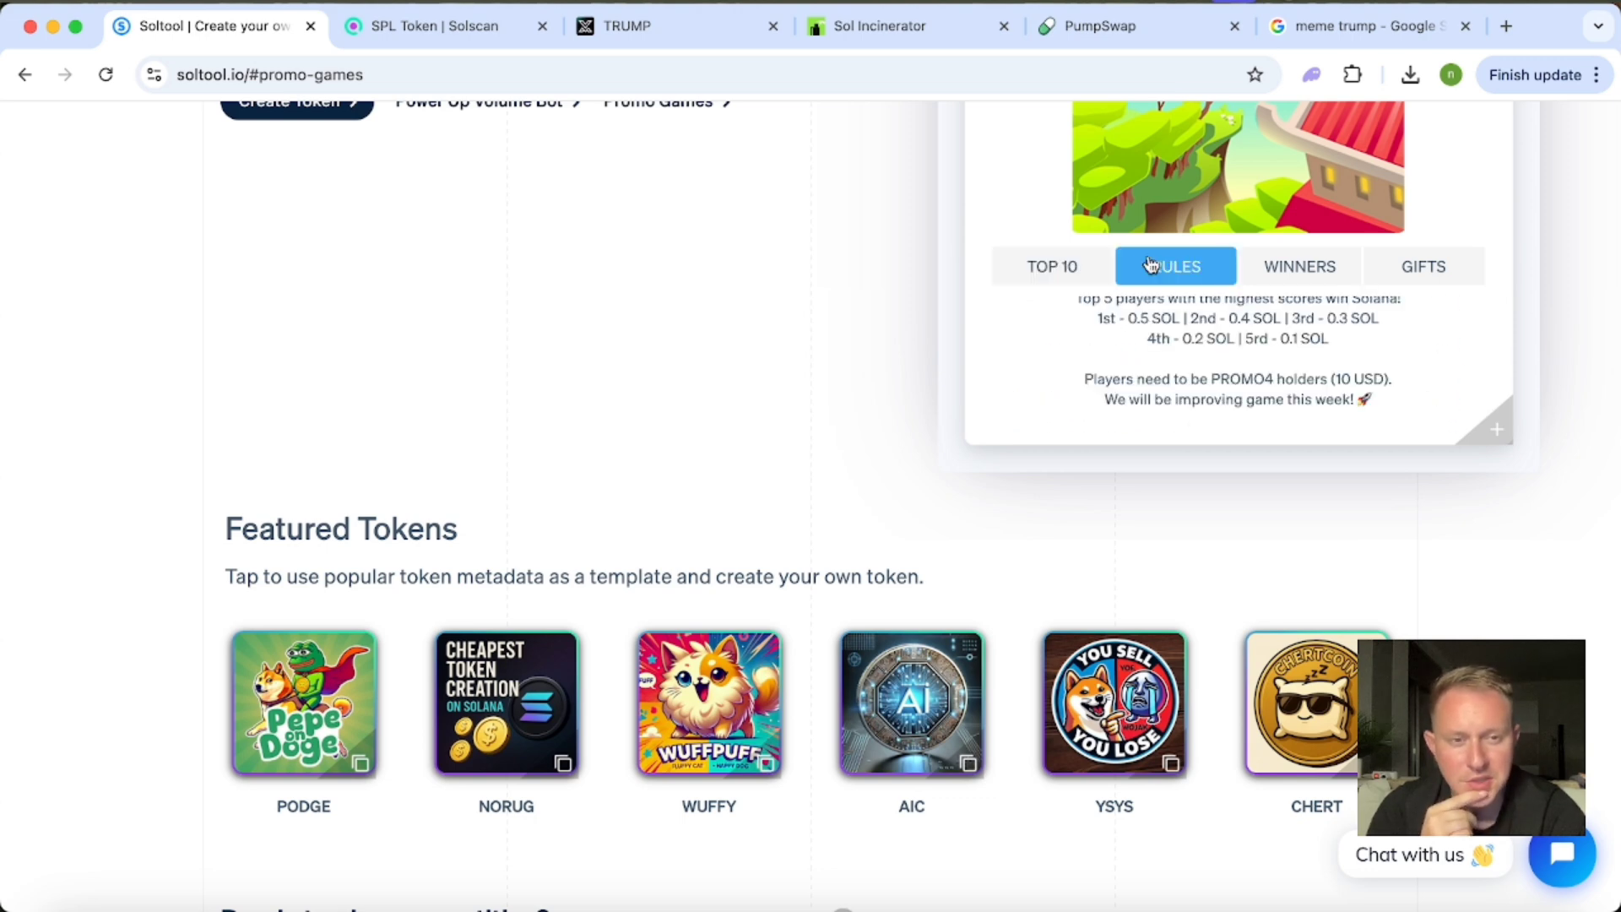
scroll(1296, 312, up, 2)
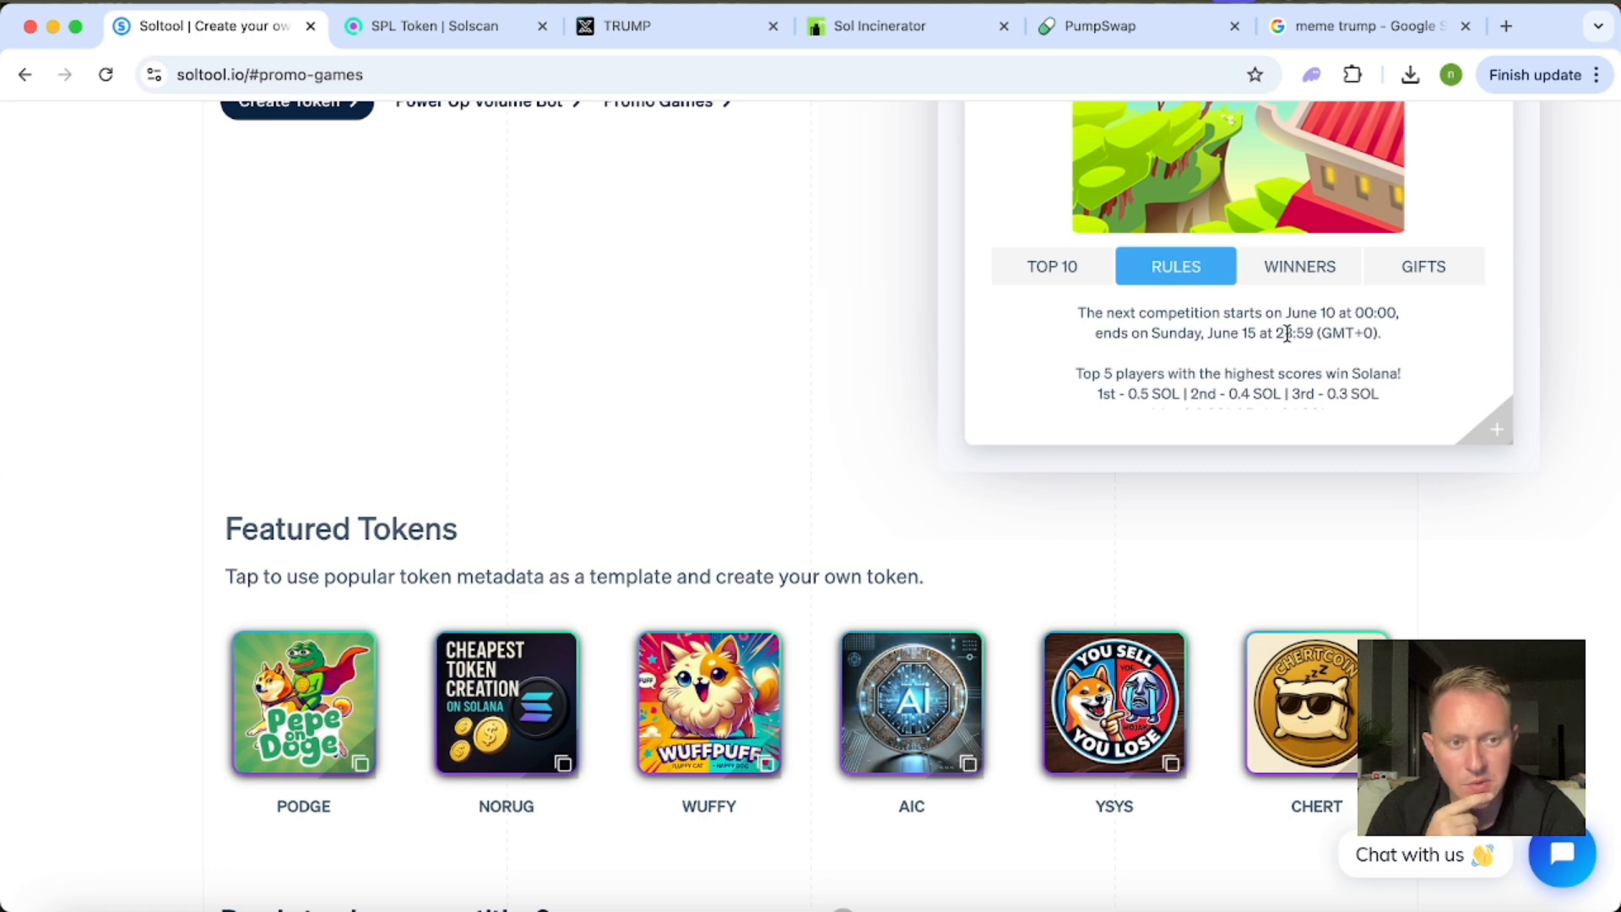
scroll(1104, 332, up, 1)
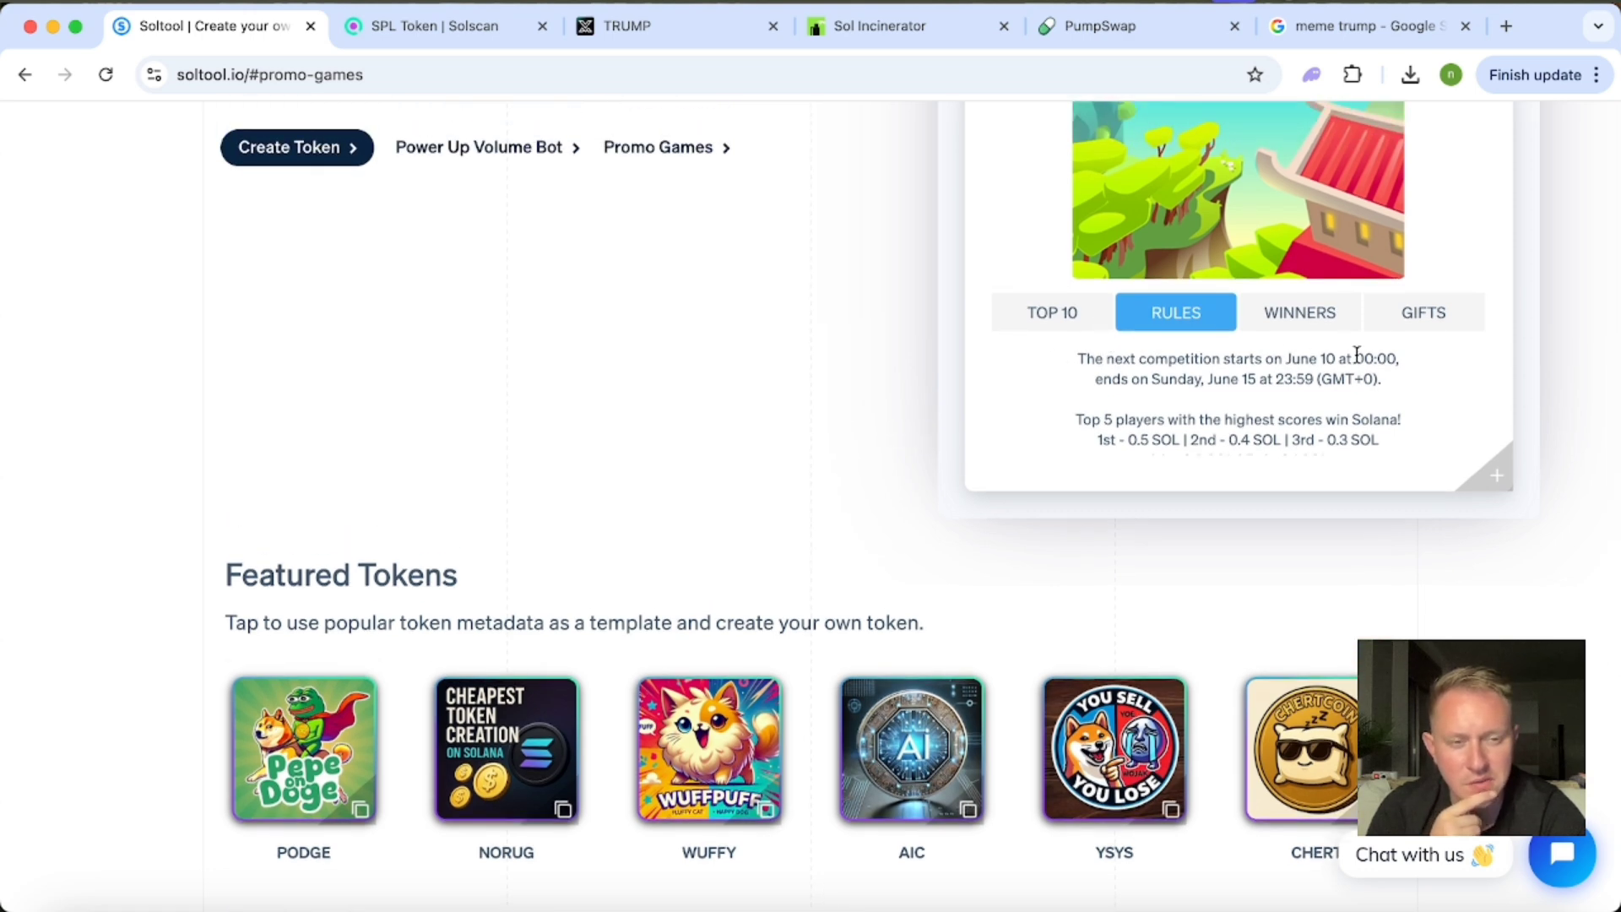
scroll(1129, 391, down, 1)
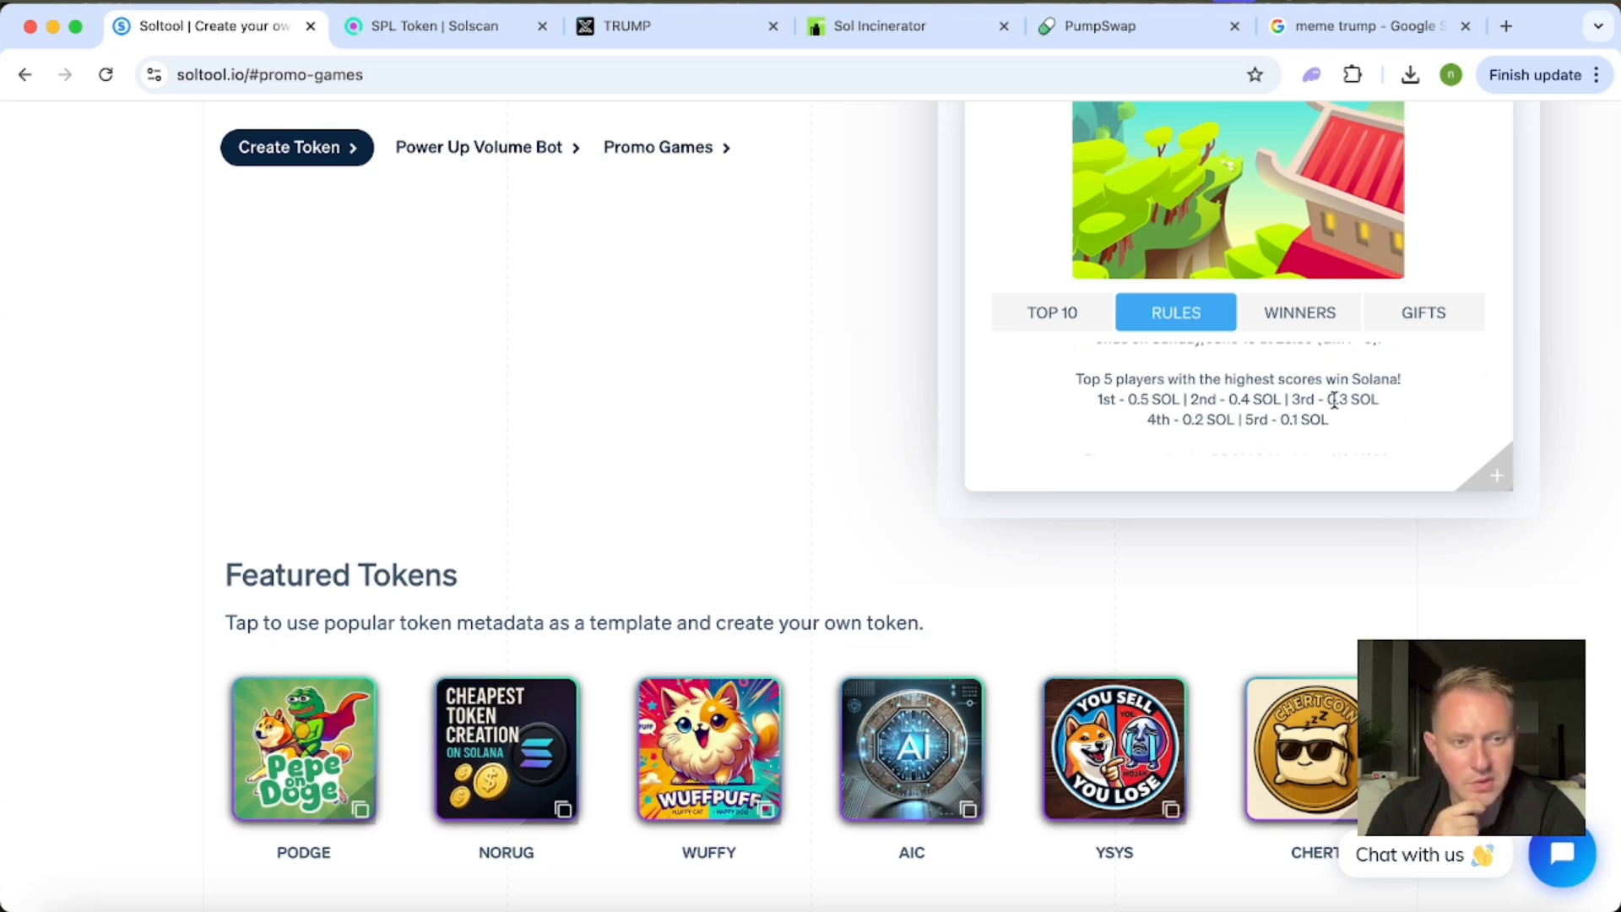
scroll(1136, 417, down, 2)
scroll(1136, 417, up, 2)
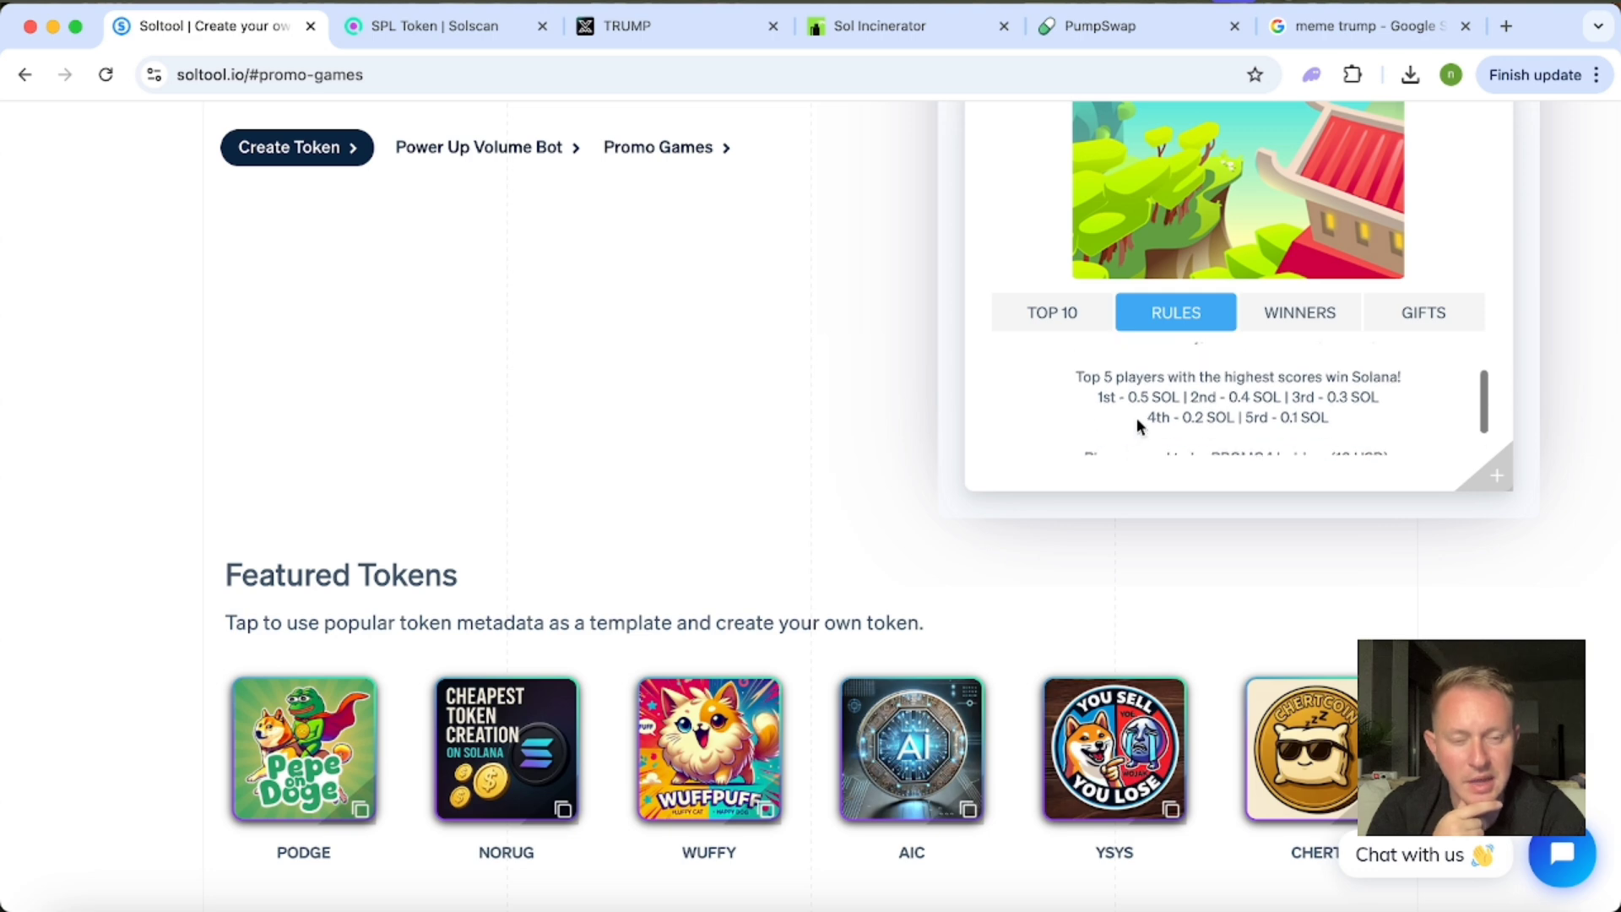
scroll(1136, 416, down, 2)
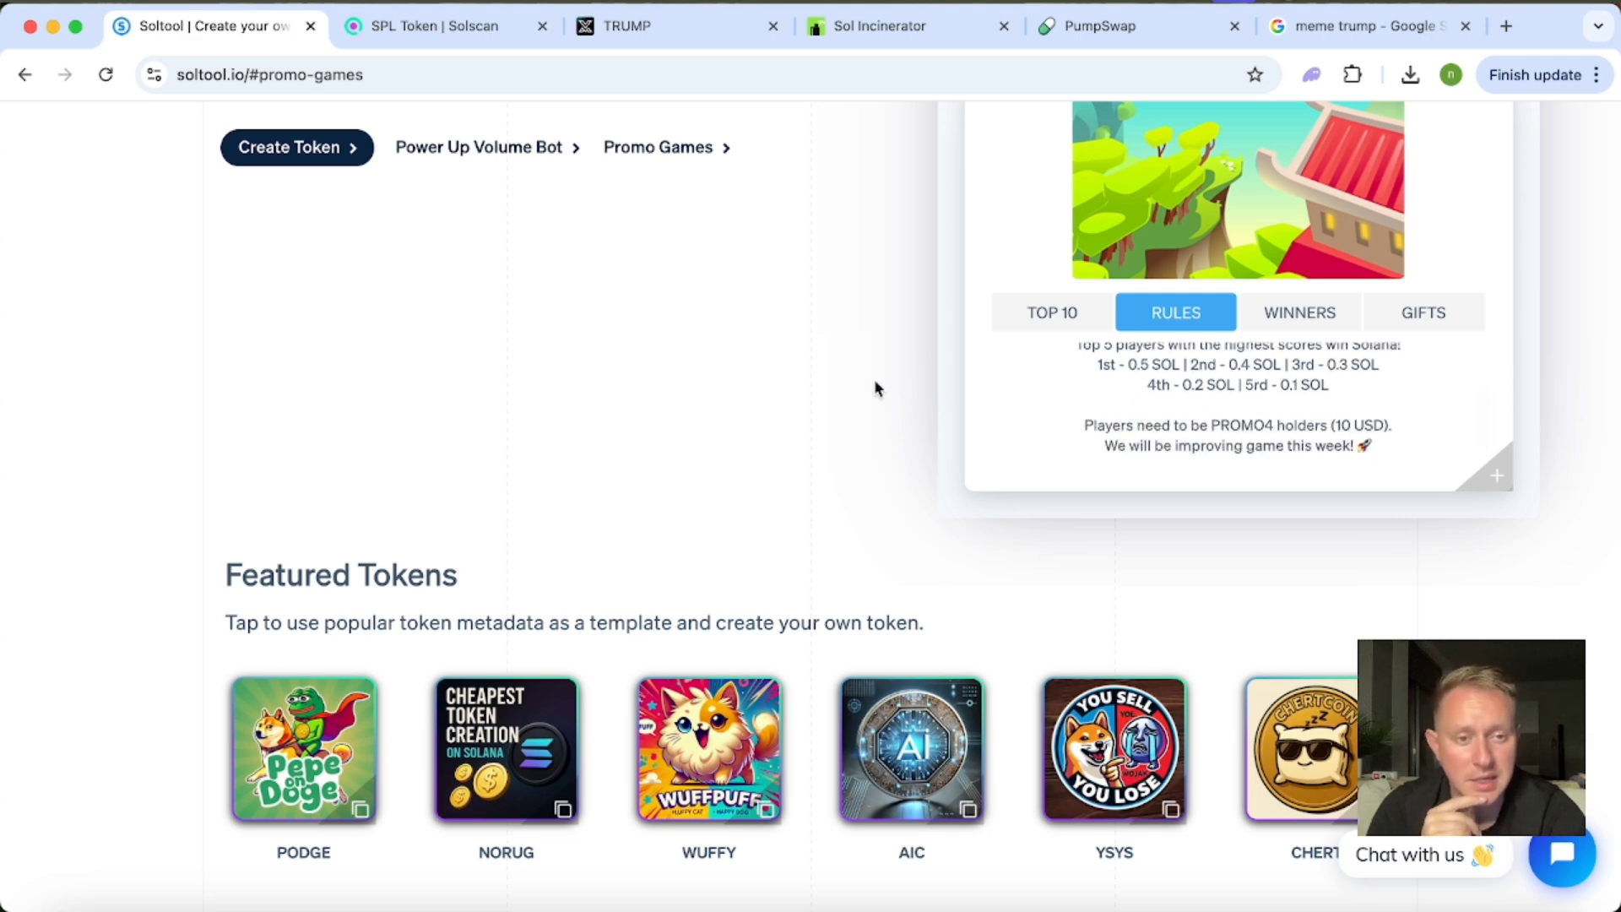
scroll(873, 378, down, 2)
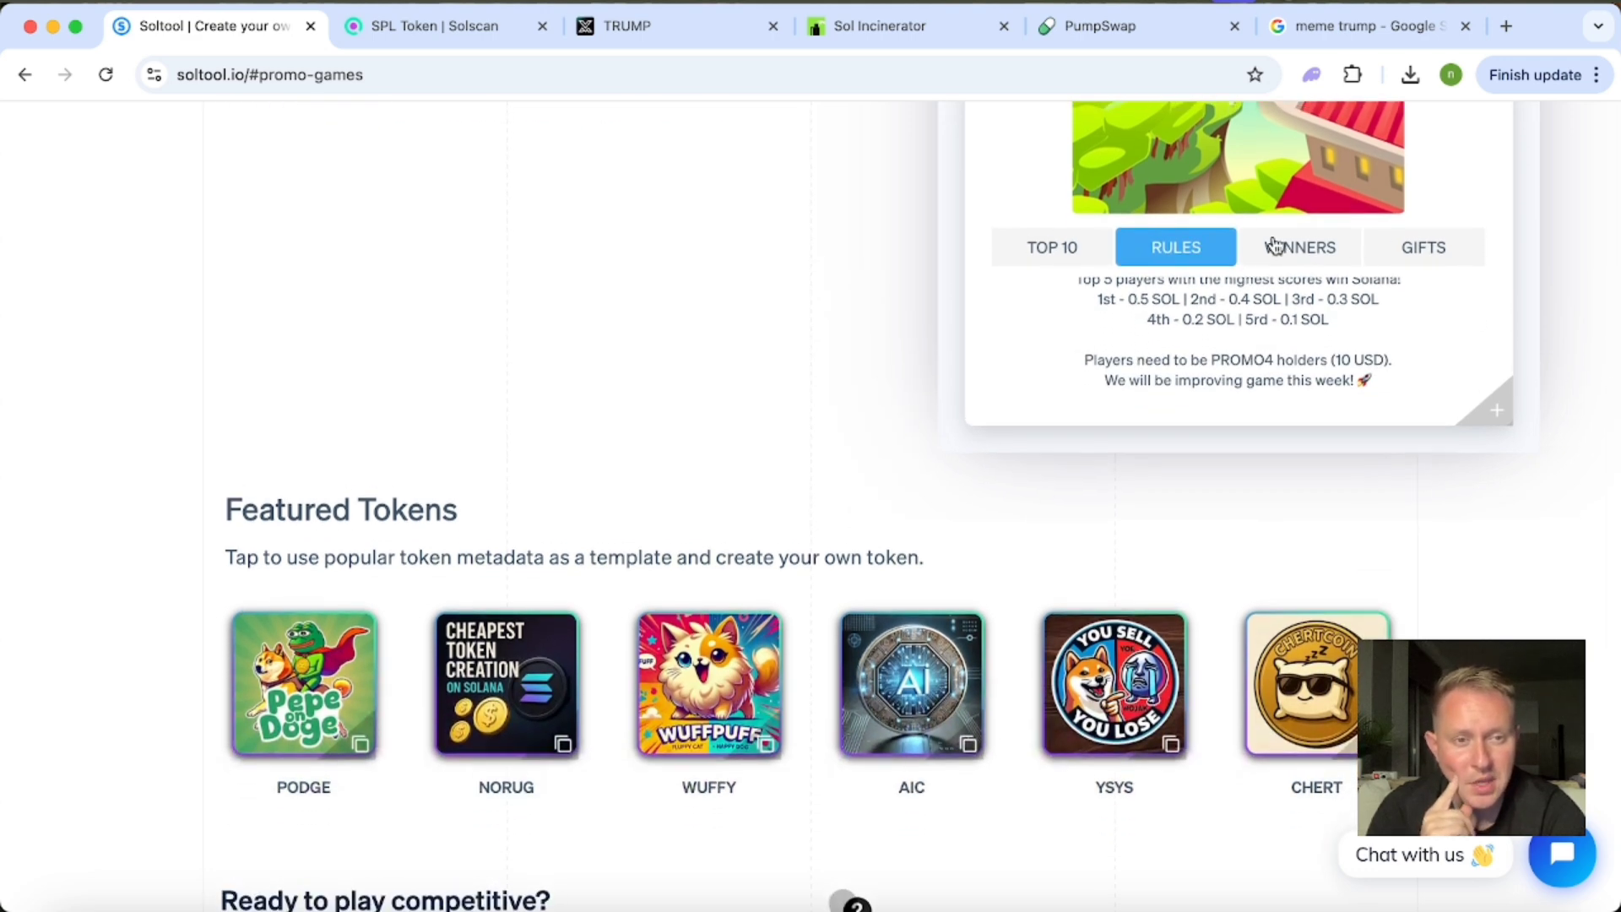
Show the Sugar Rush winners list again and read the SOL prize listed for each winner.
click(1298, 252)
scroll(1090, 320, down, 1)
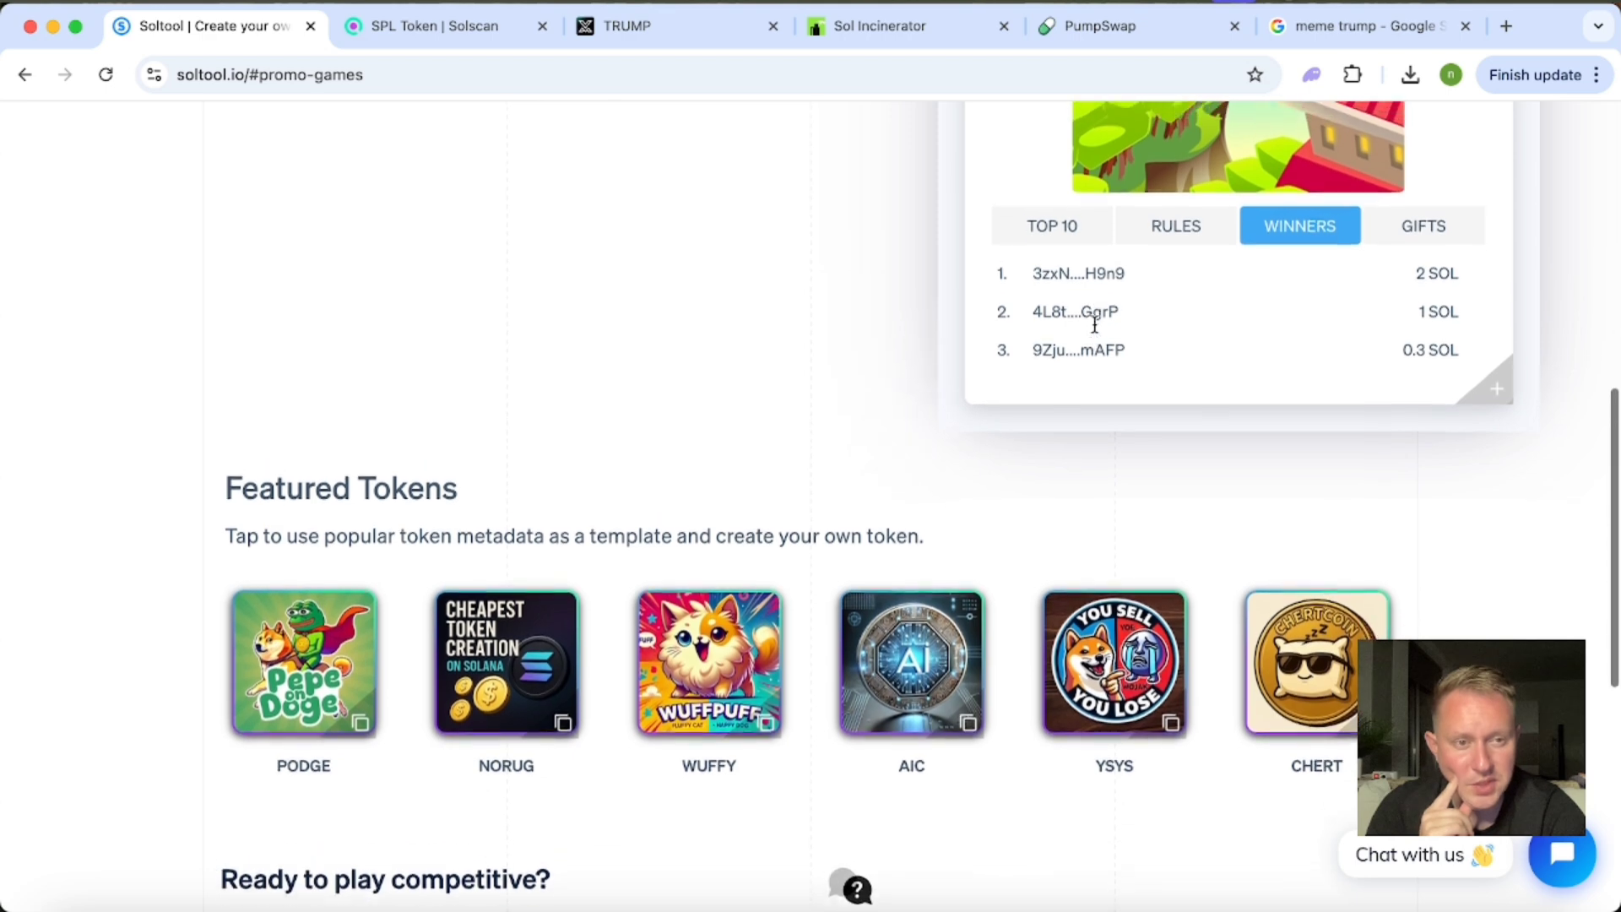
scroll(1094, 324, up, 2)
scroll(963, 355, down, 1)
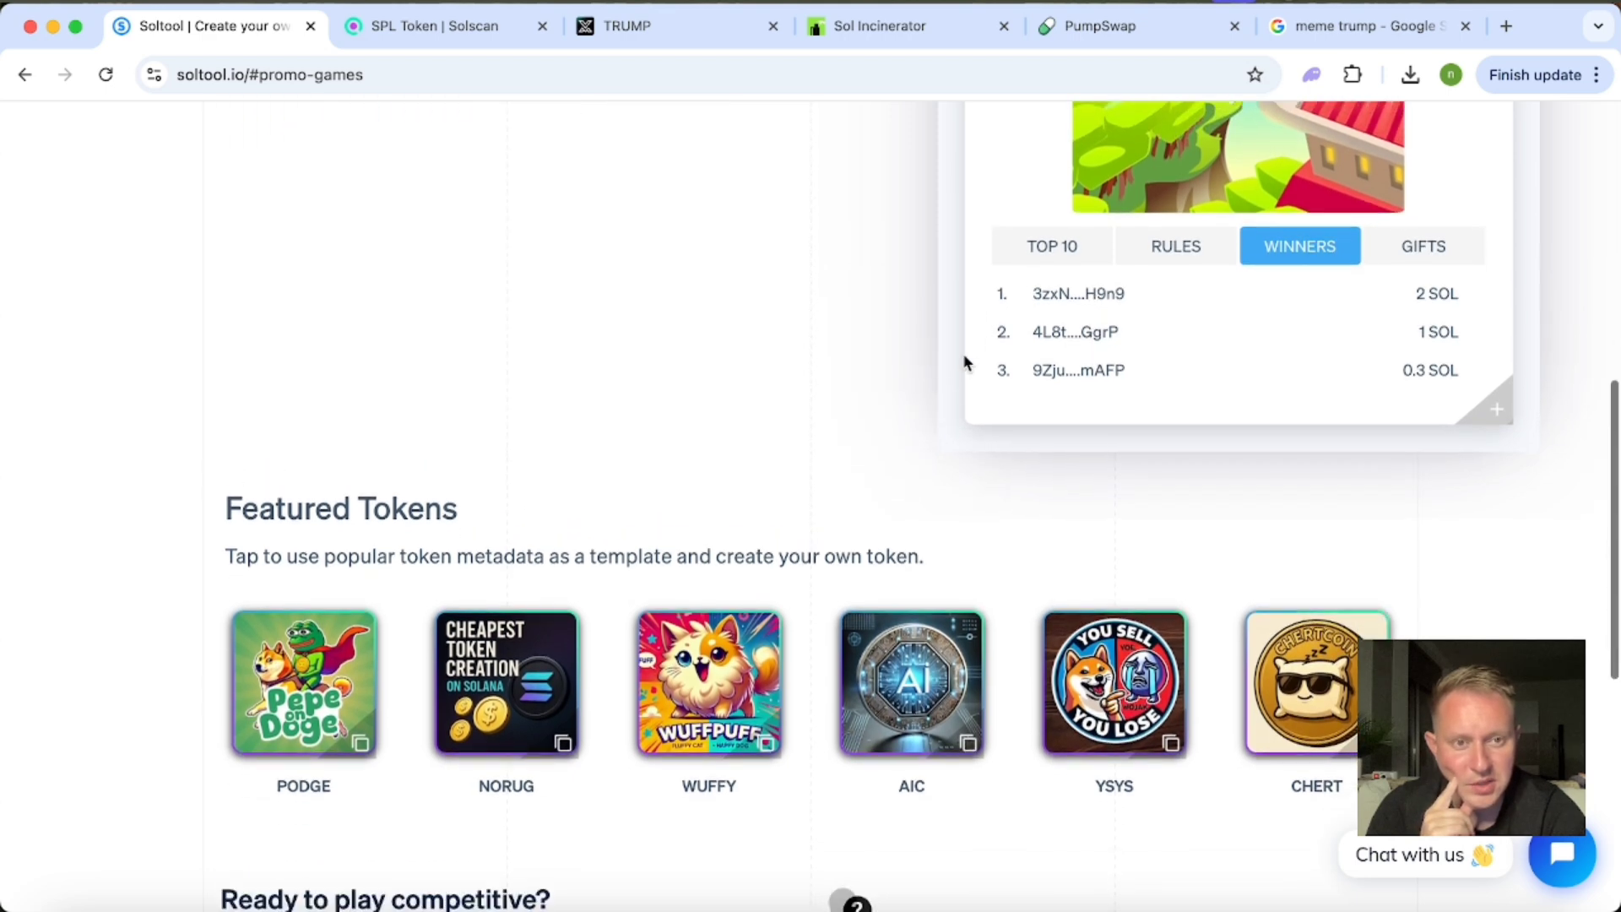
scroll(904, 271, up, 6)
scroll(904, 271, down, 2)
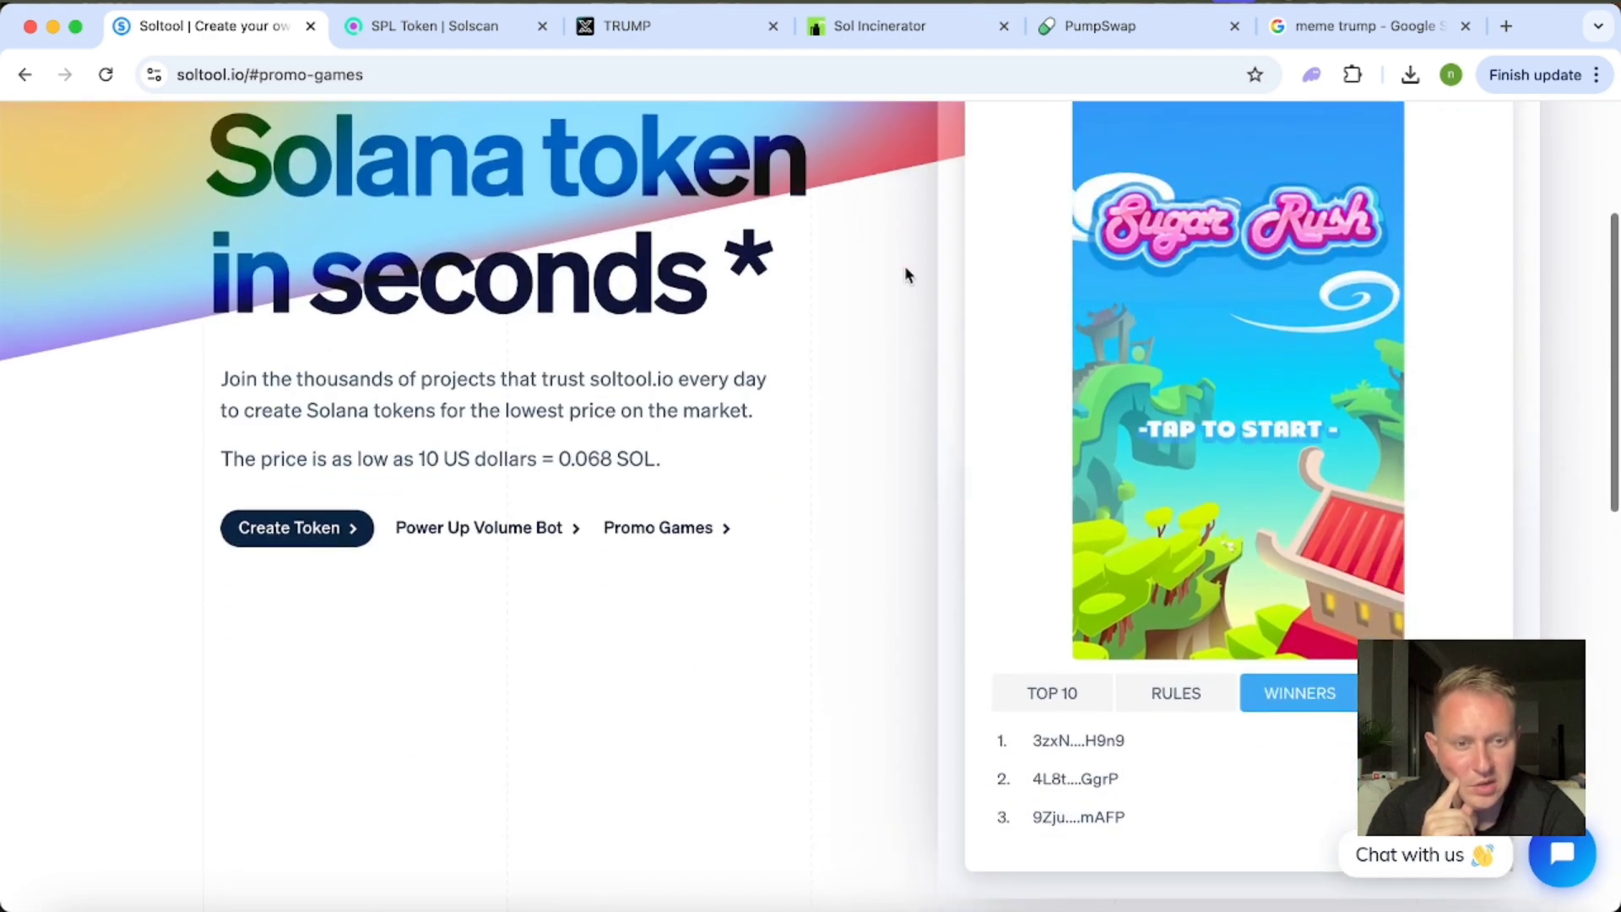
Start a Sugar Rush round with the sound muted and match three green candies in the board's lower rows.
click(1257, 443)
click(1099, 635)
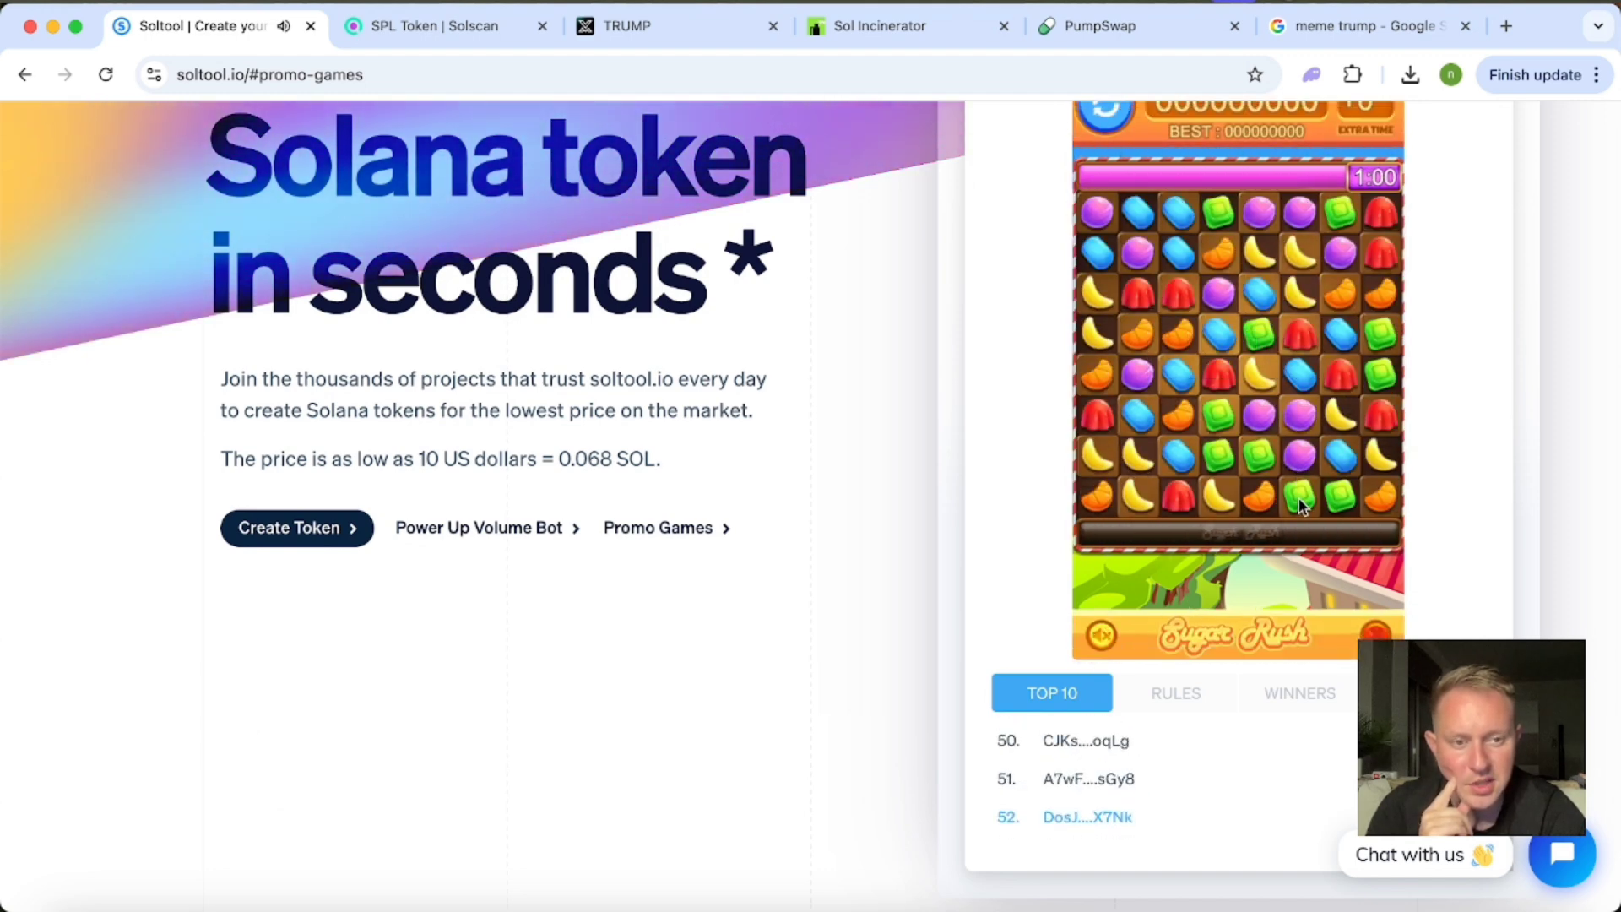
drag(1297, 496, 1298, 458)
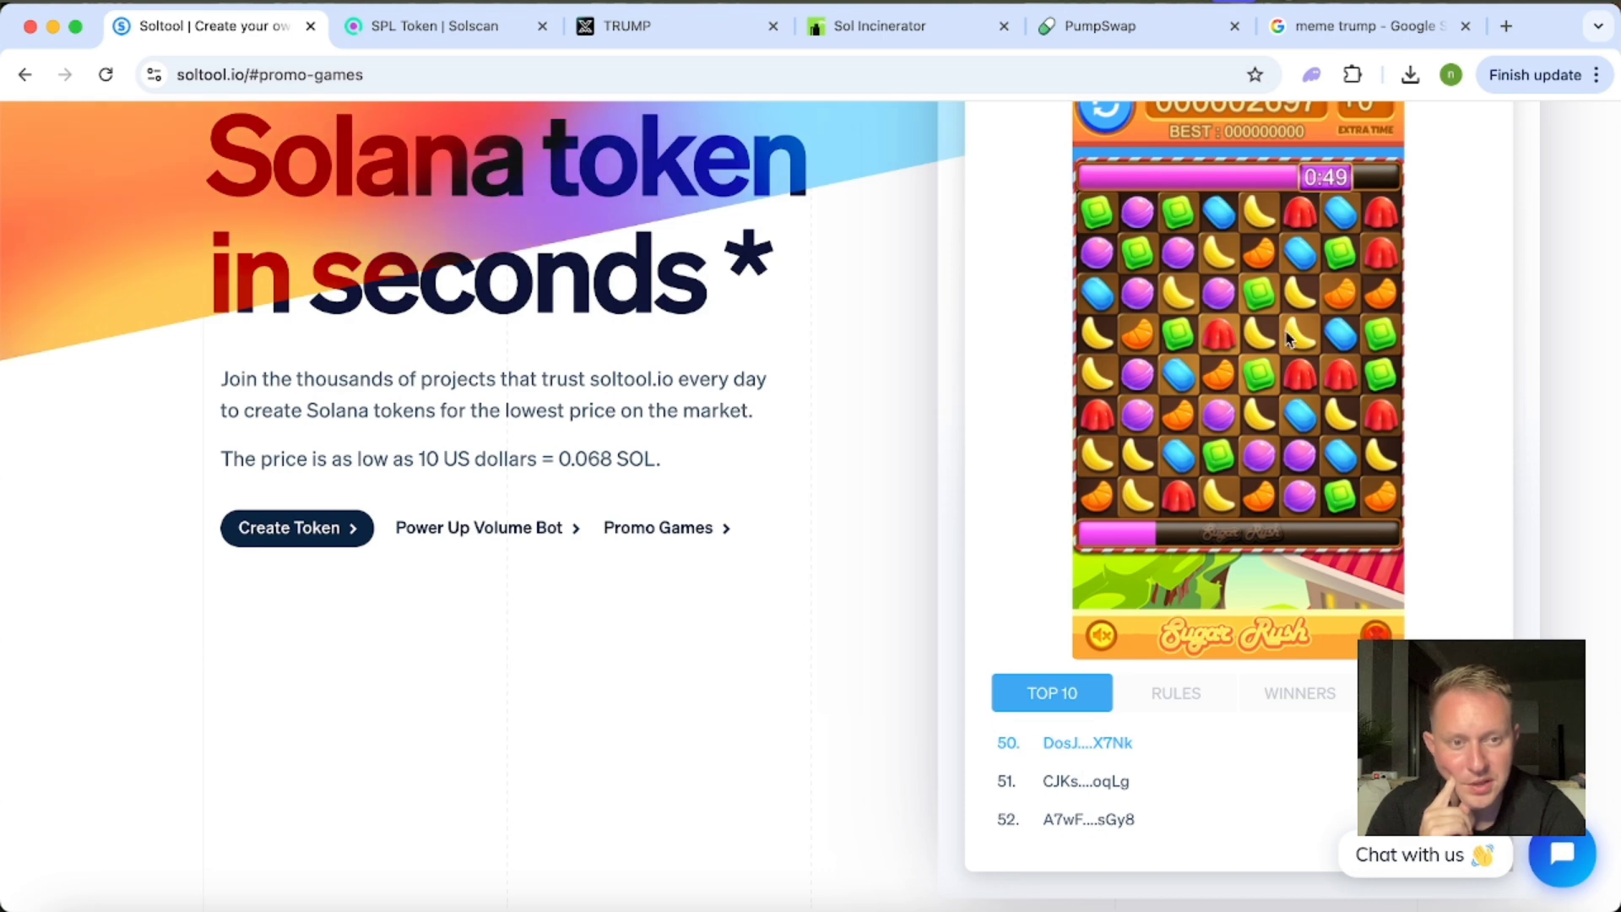
Check the current player's score and rank in the Top 10 list beneath the running game.
scroll(1030, 496, down, 4)
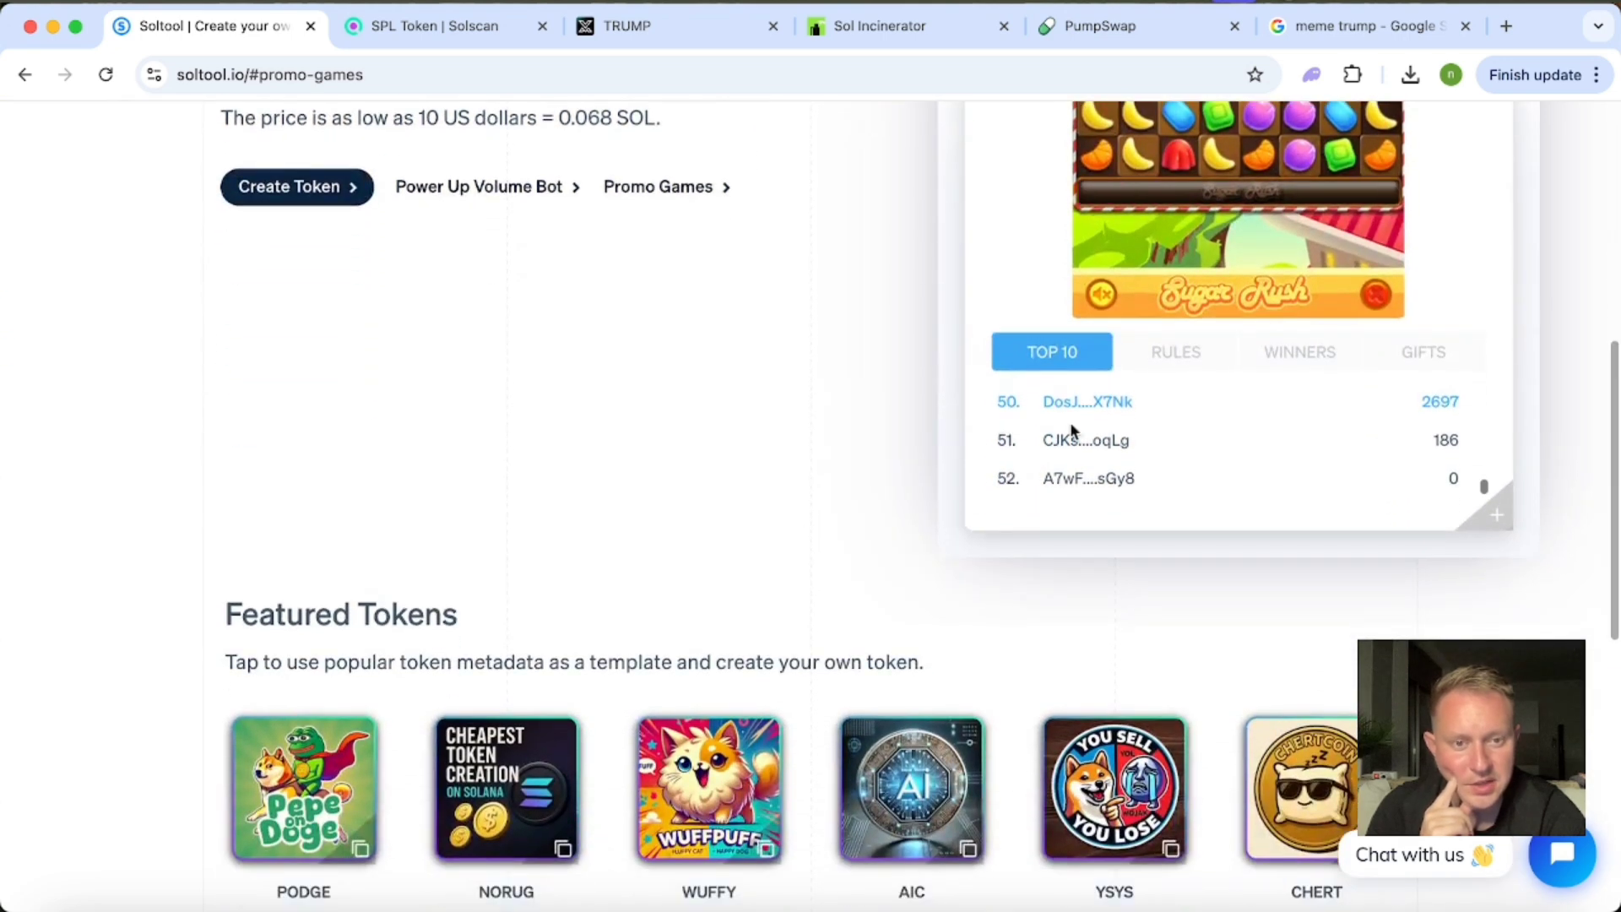
scroll(1069, 426, up, 1)
scroll(1069, 426, down, 1)
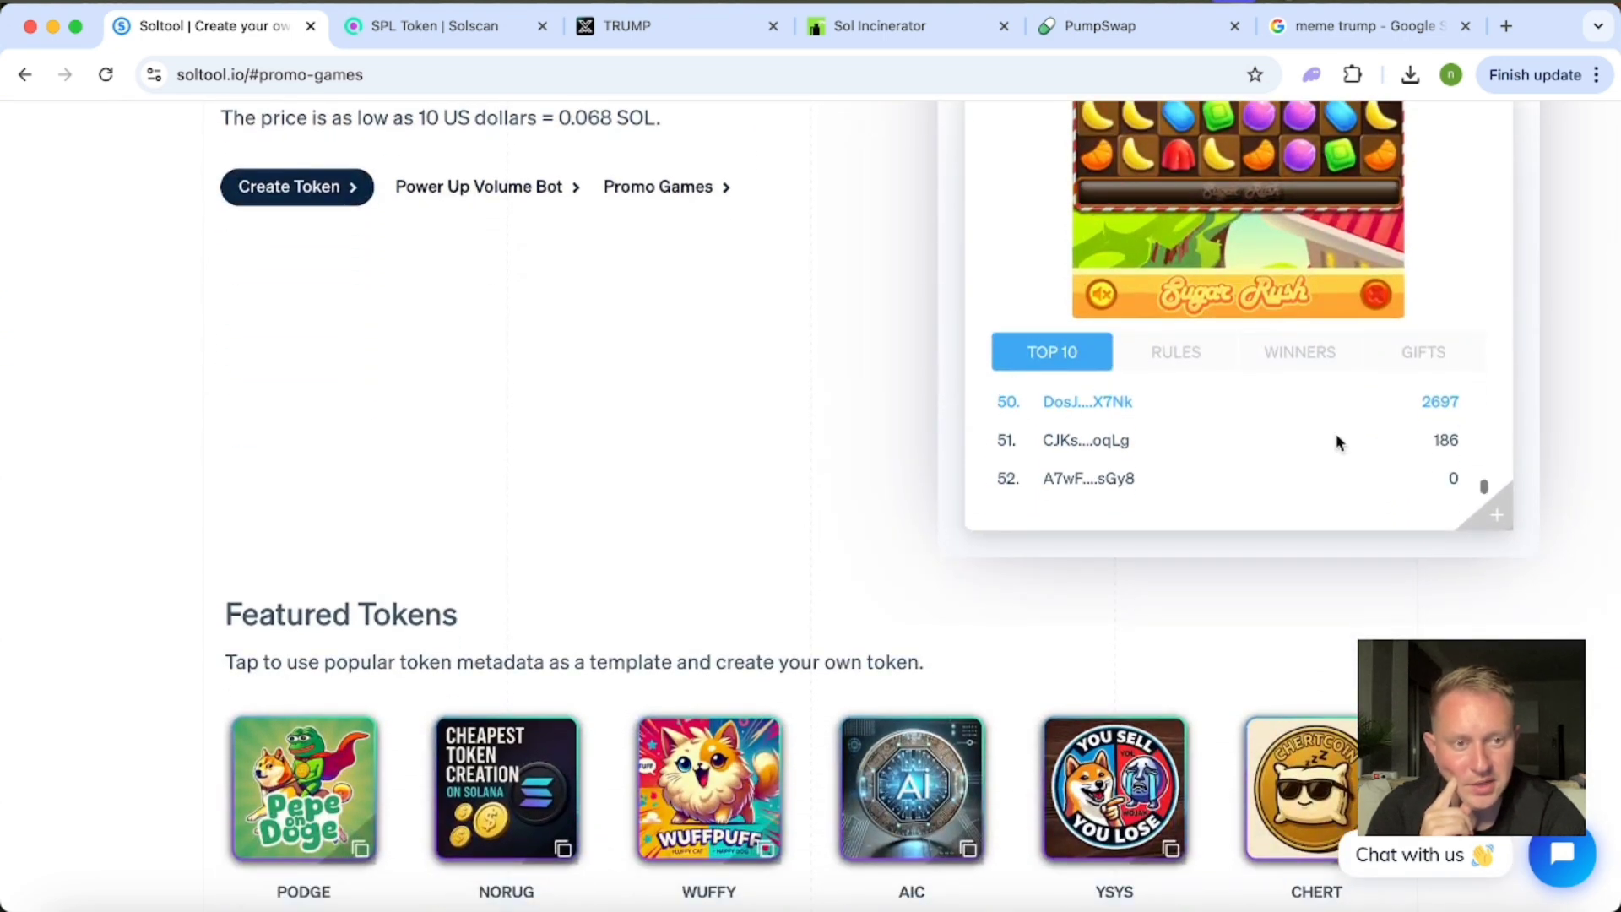
scroll(930, 329, up, 2)
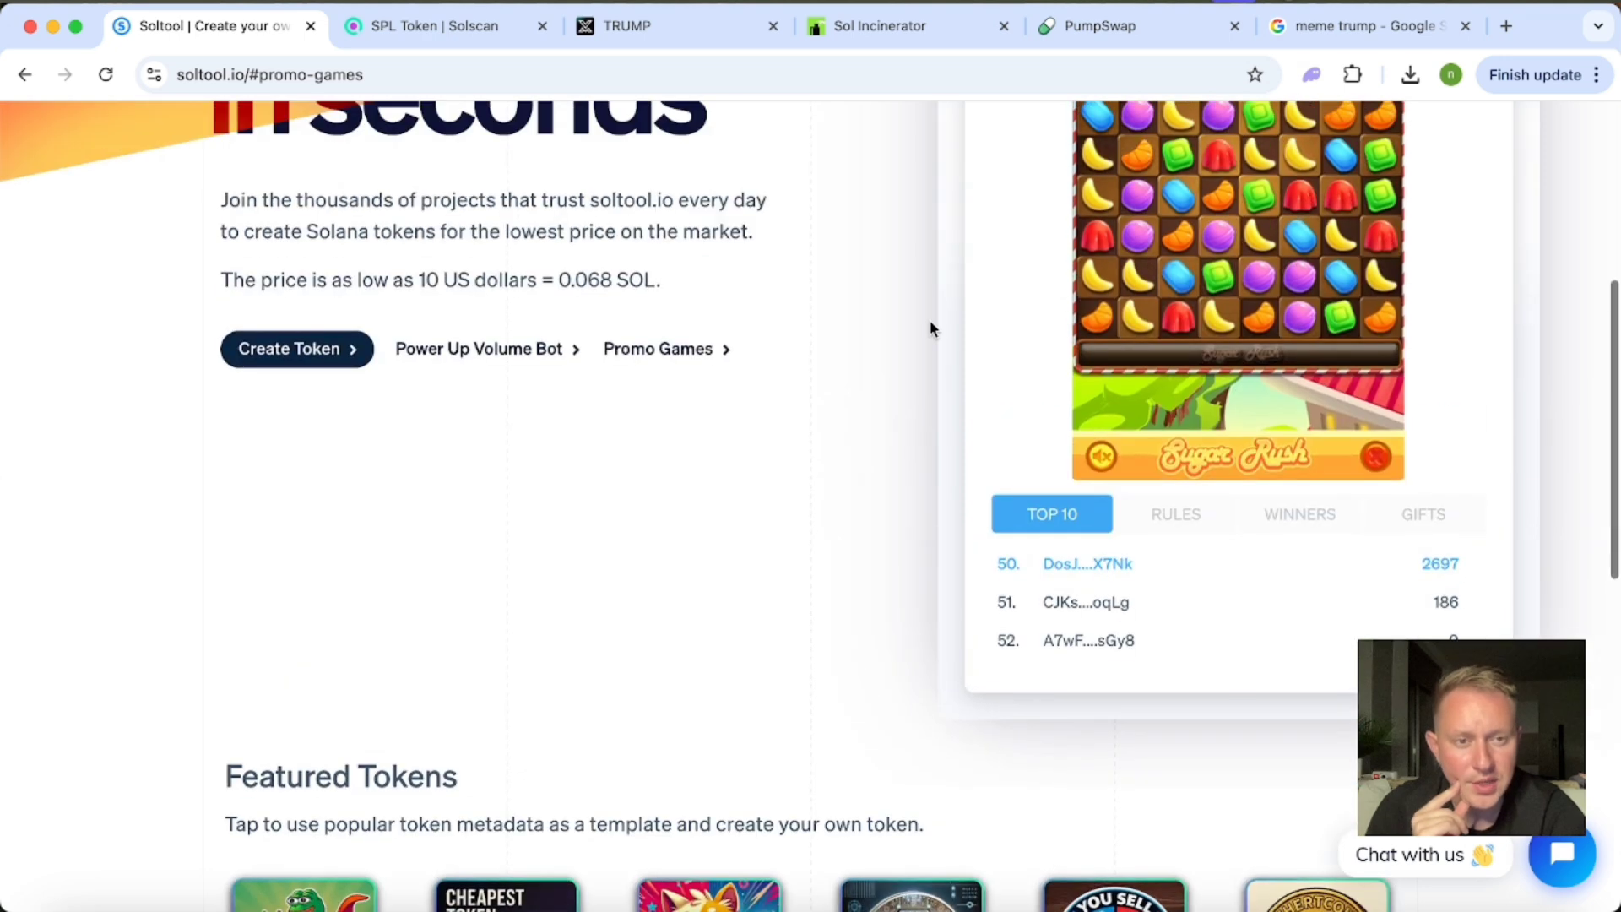
scroll(1078, 290, up, 2)
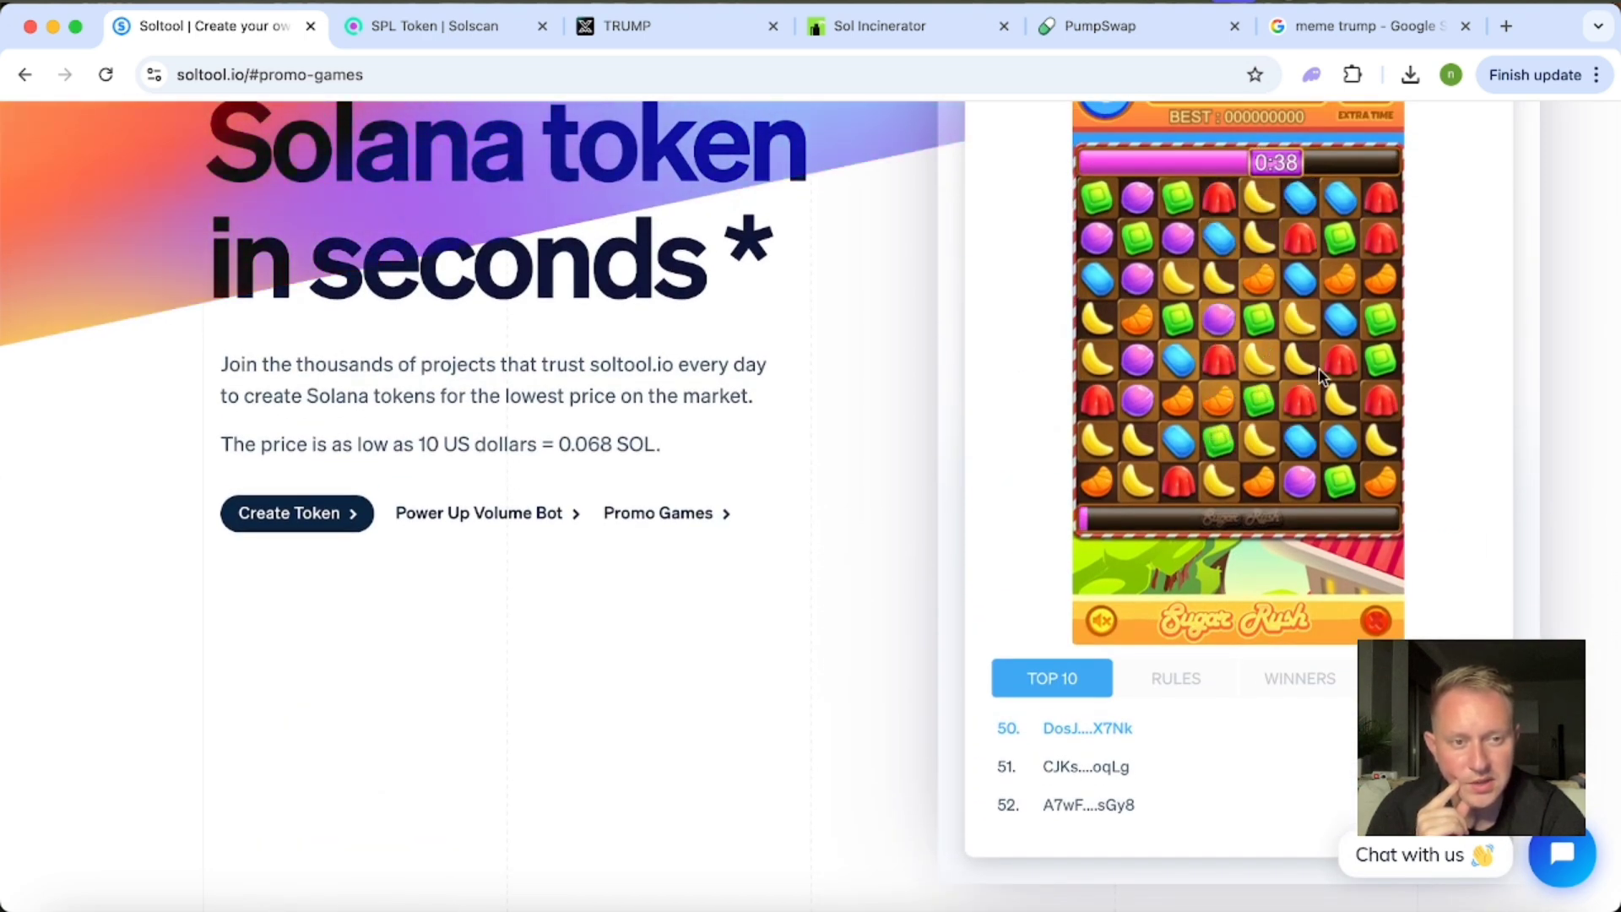
Swap adjacent candies on the Sugar Rush board to make several more matches and check the running score.
drag(1348, 371, 1343, 402)
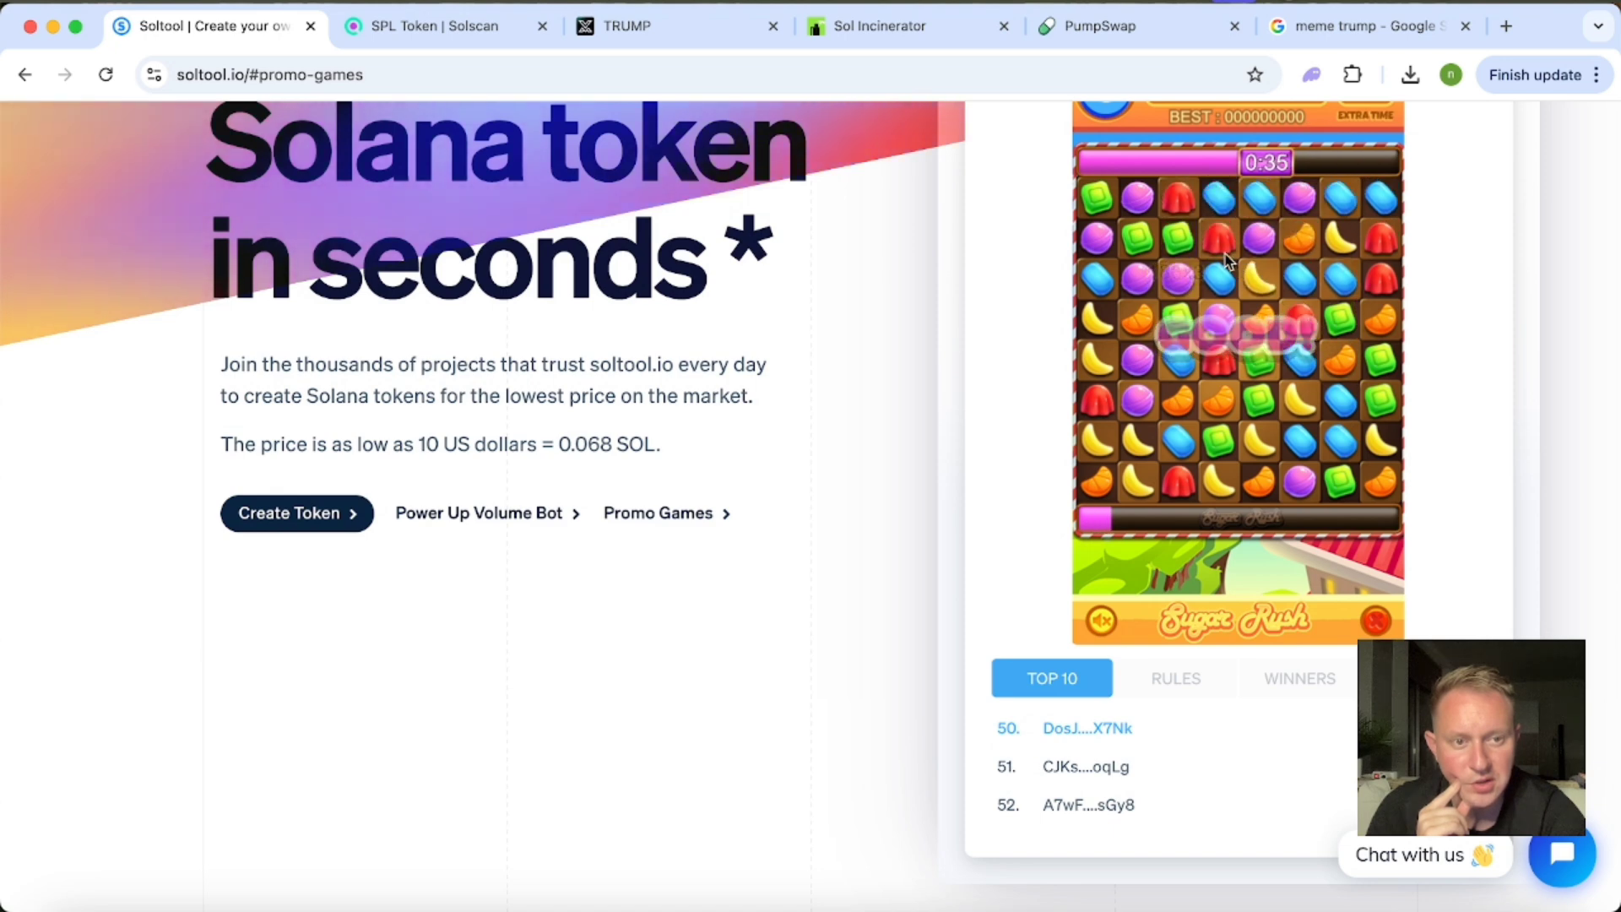
drag(1090, 268, 1094, 240)
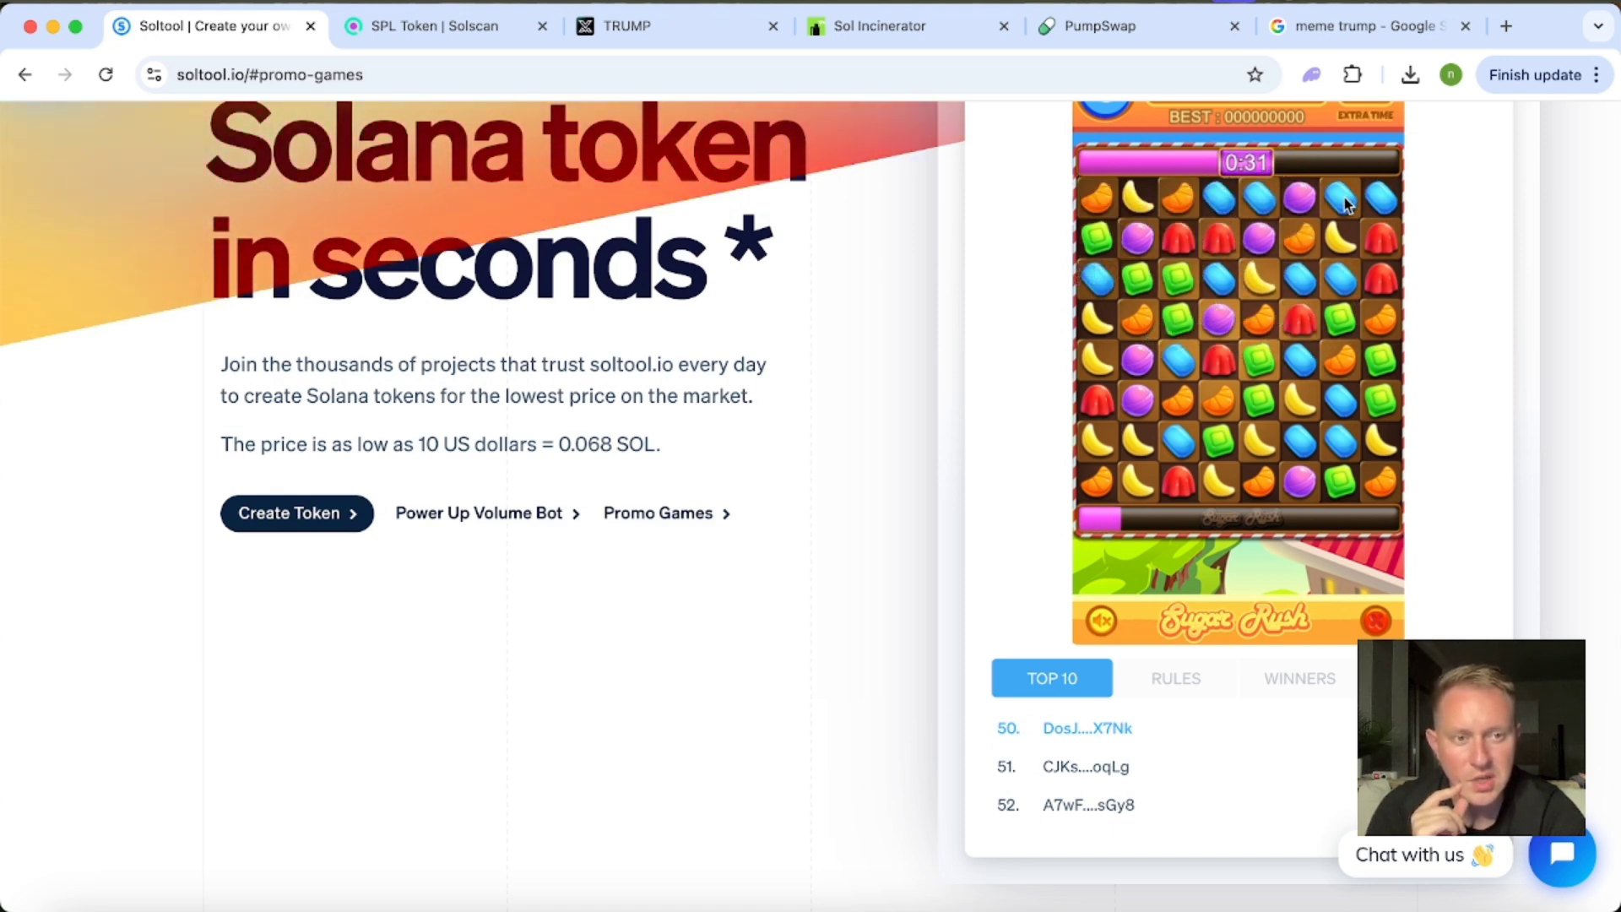
drag(1344, 196, 1302, 198)
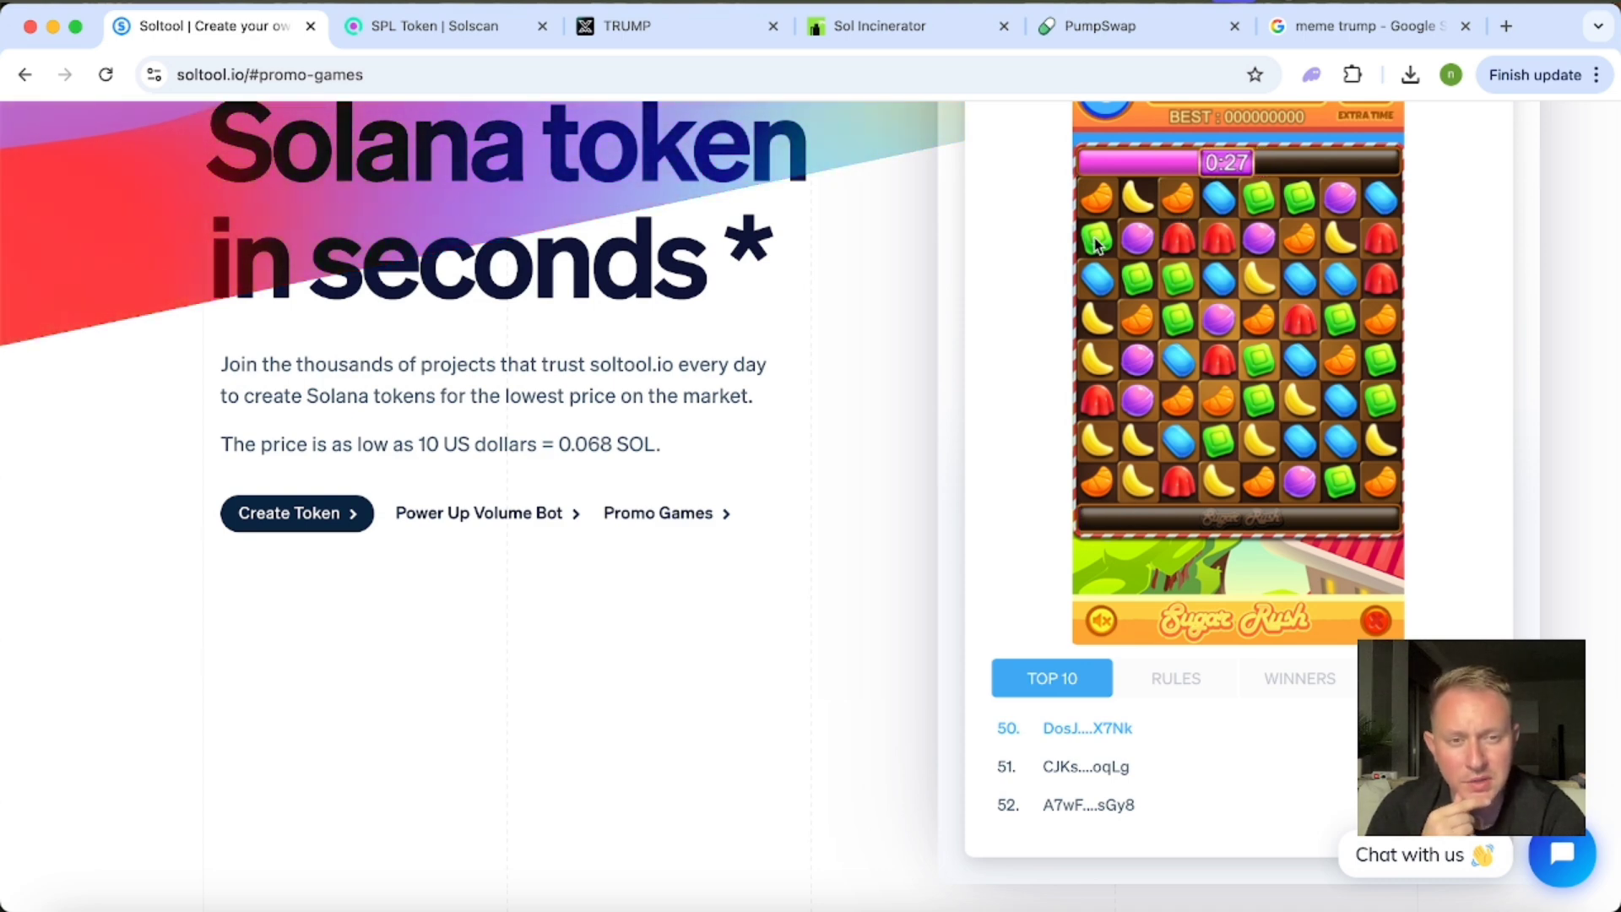
drag(1095, 241, 1095, 278)
scroll(980, 319, up, 4)
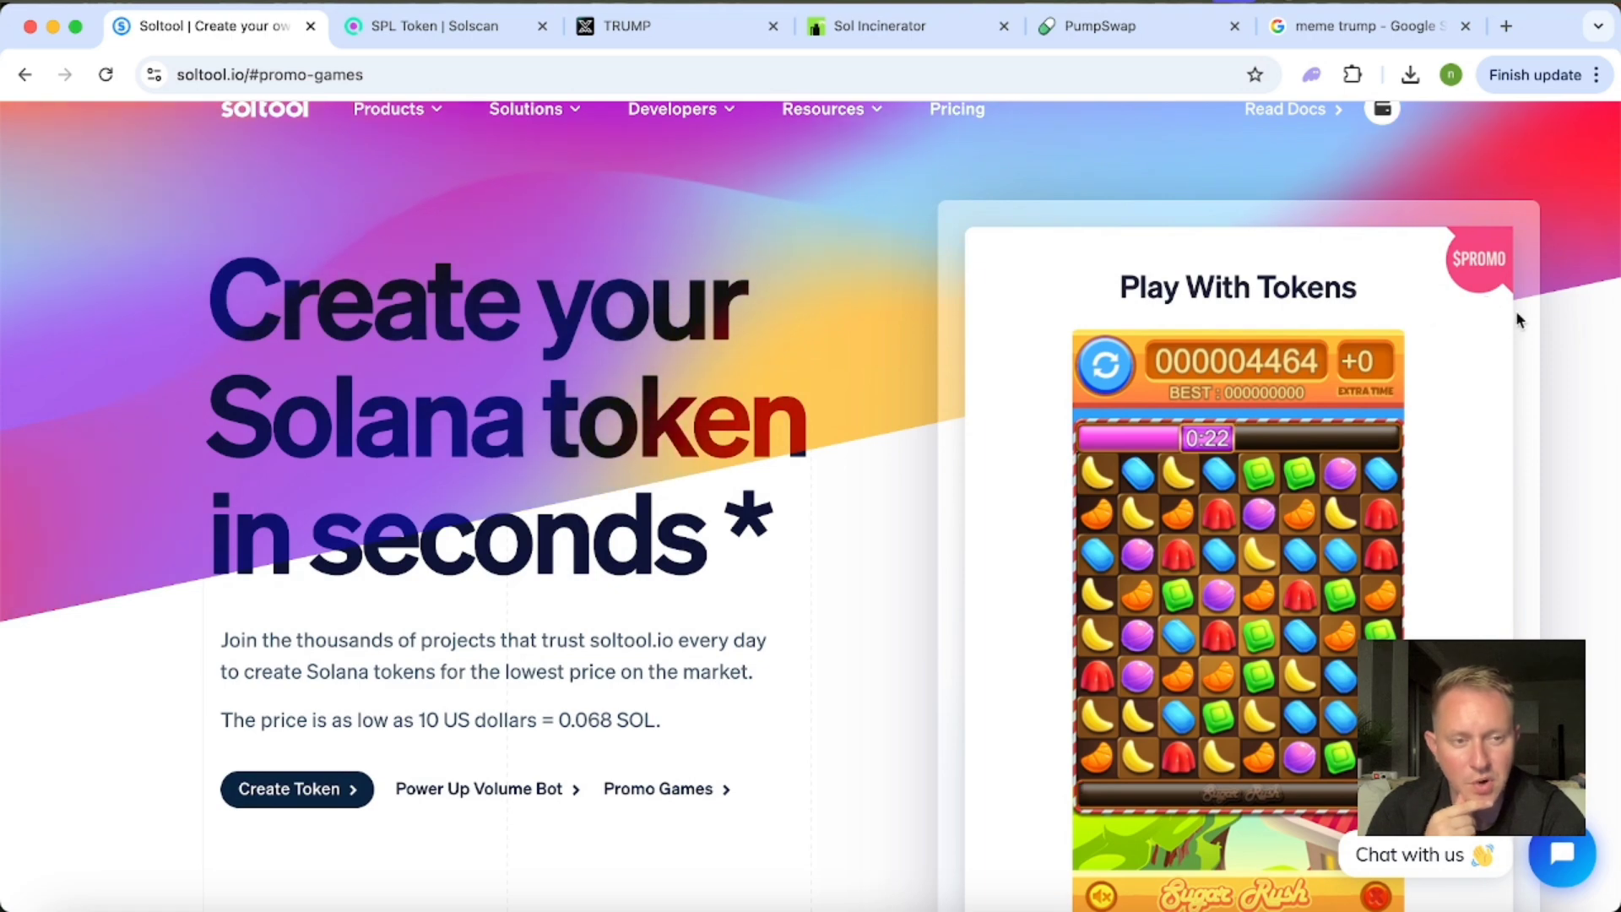
Examine the SOLTOOL and PROMO4 contract addresses in the page footer.
scroll(789, 559, down, 20)
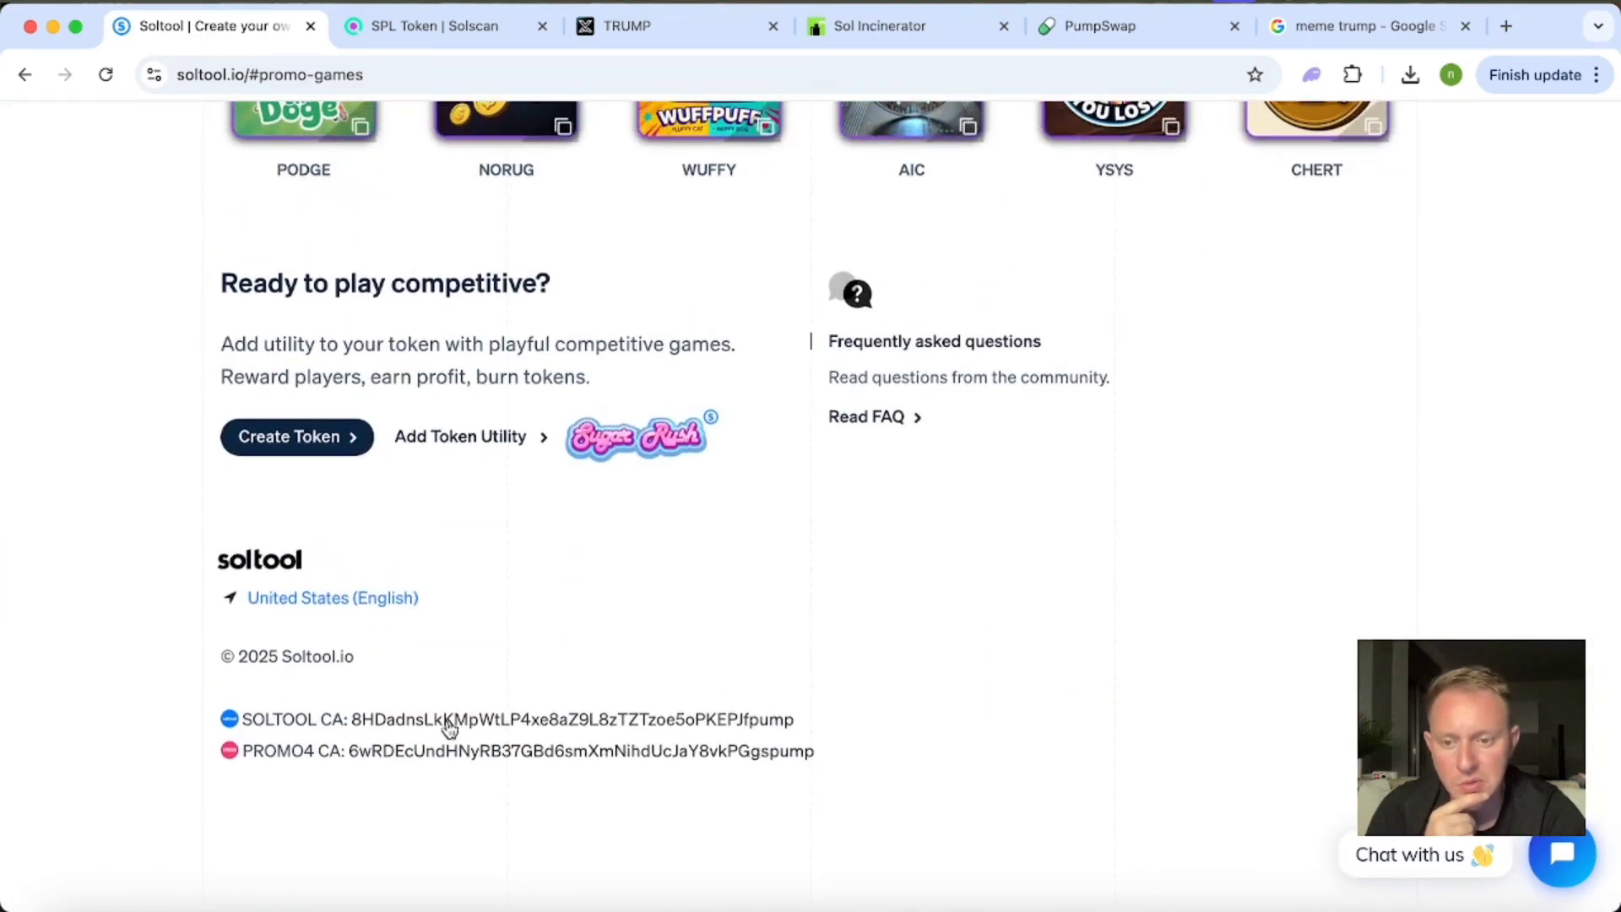
scroll(962, 413, up, 20)
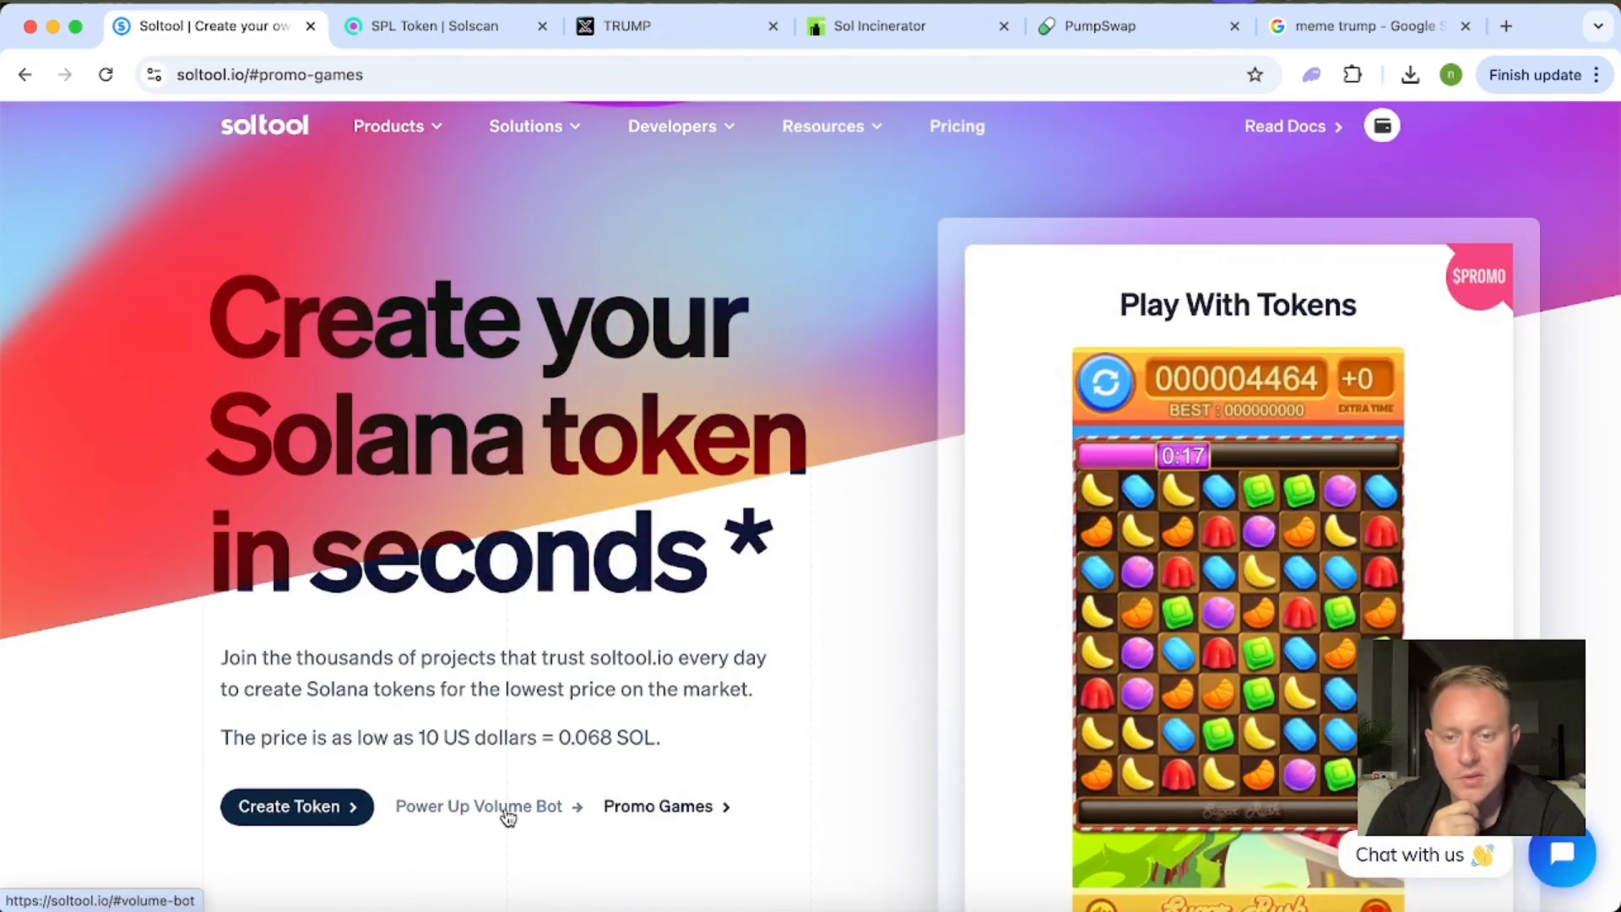
scroll(702, 623, down, 2)
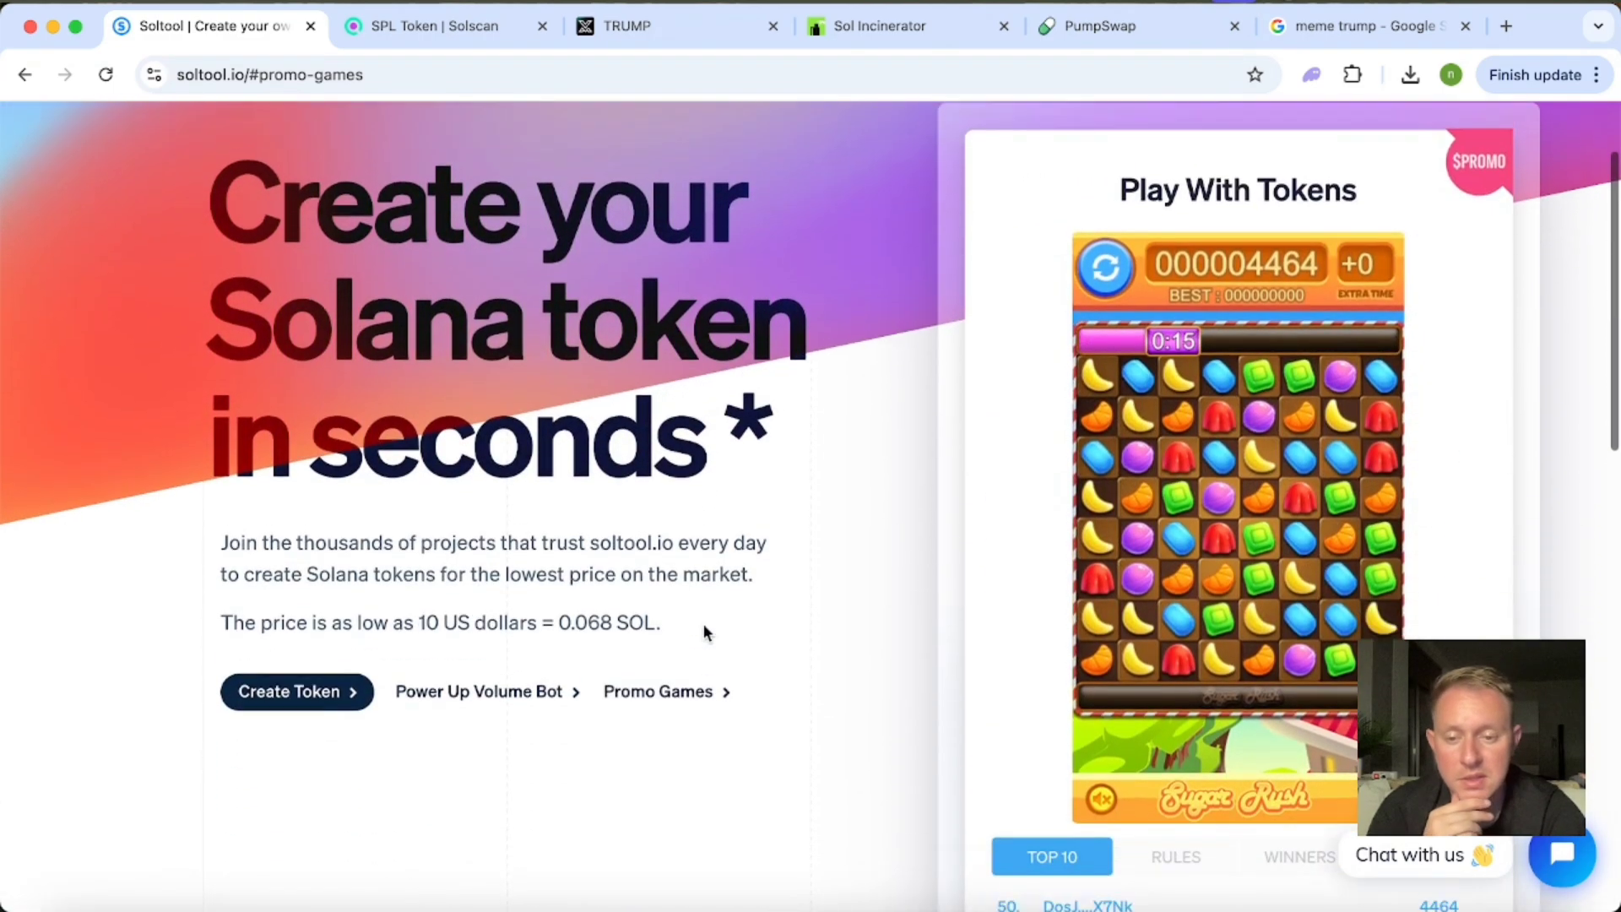
scroll(590, 540, up, 3)
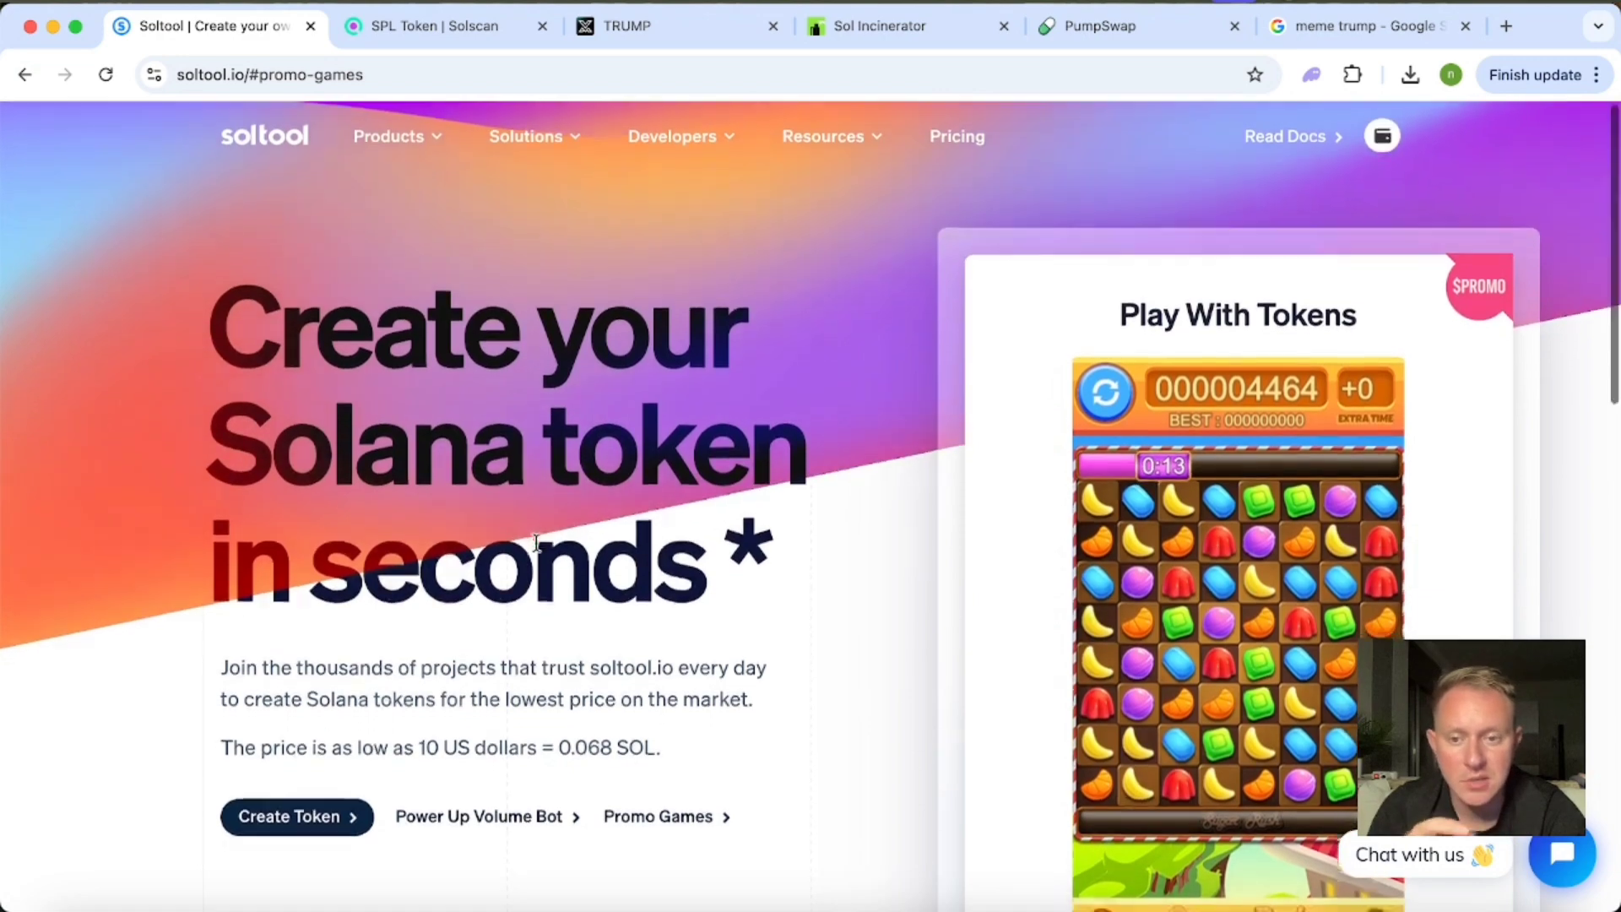
scroll(536, 543, down, 7)
scroll(536, 545, down, 8)
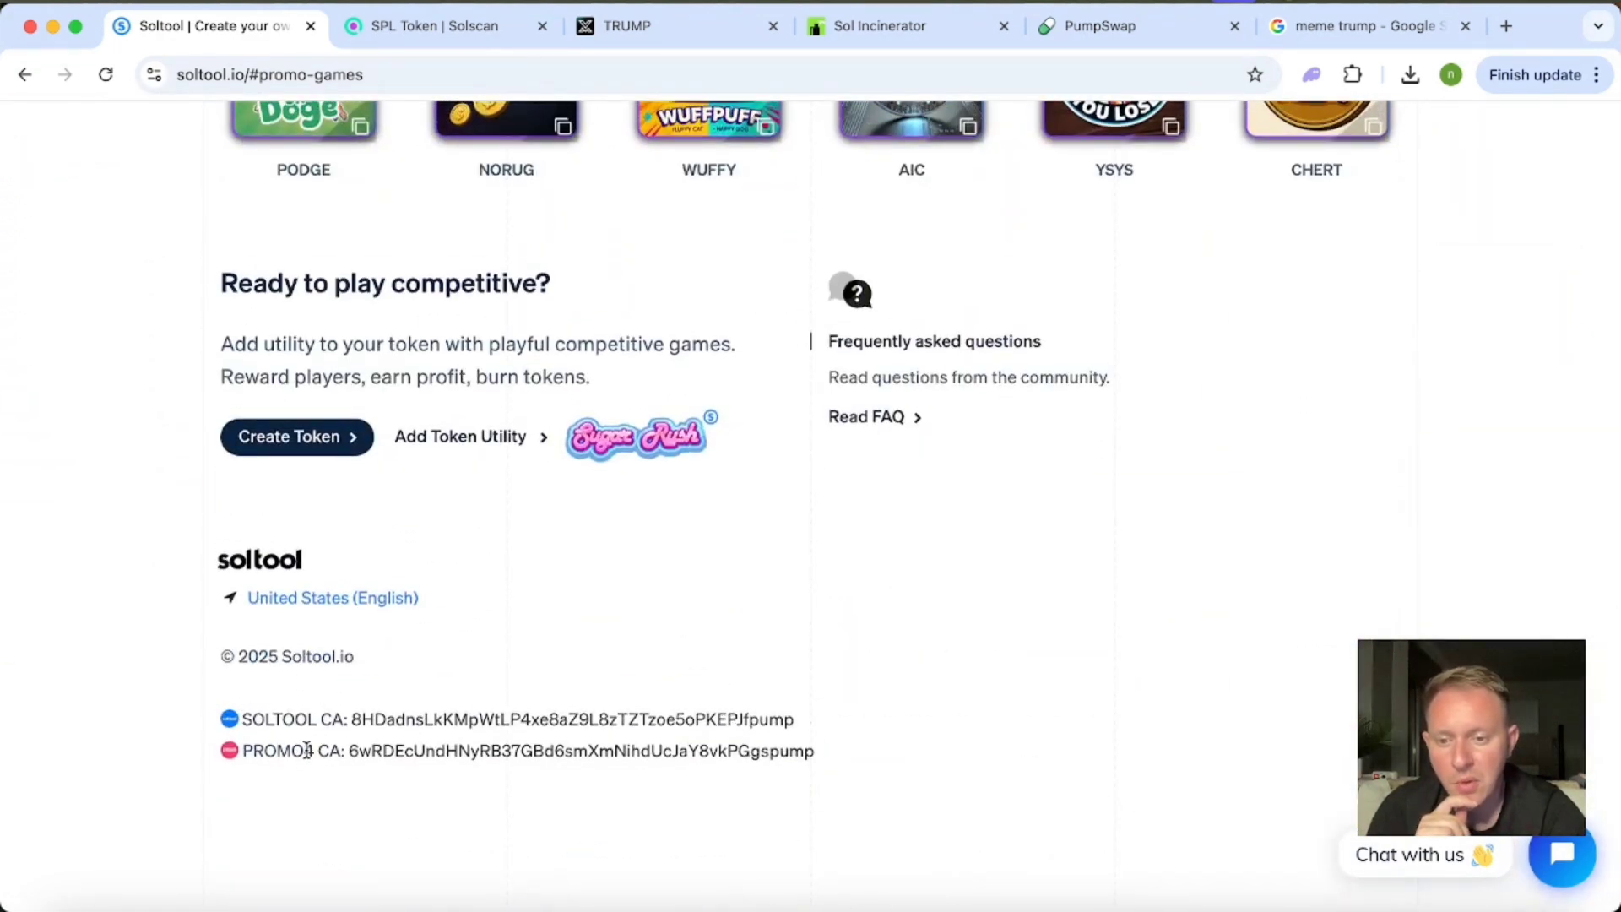
scroll(756, 658, up, 15)
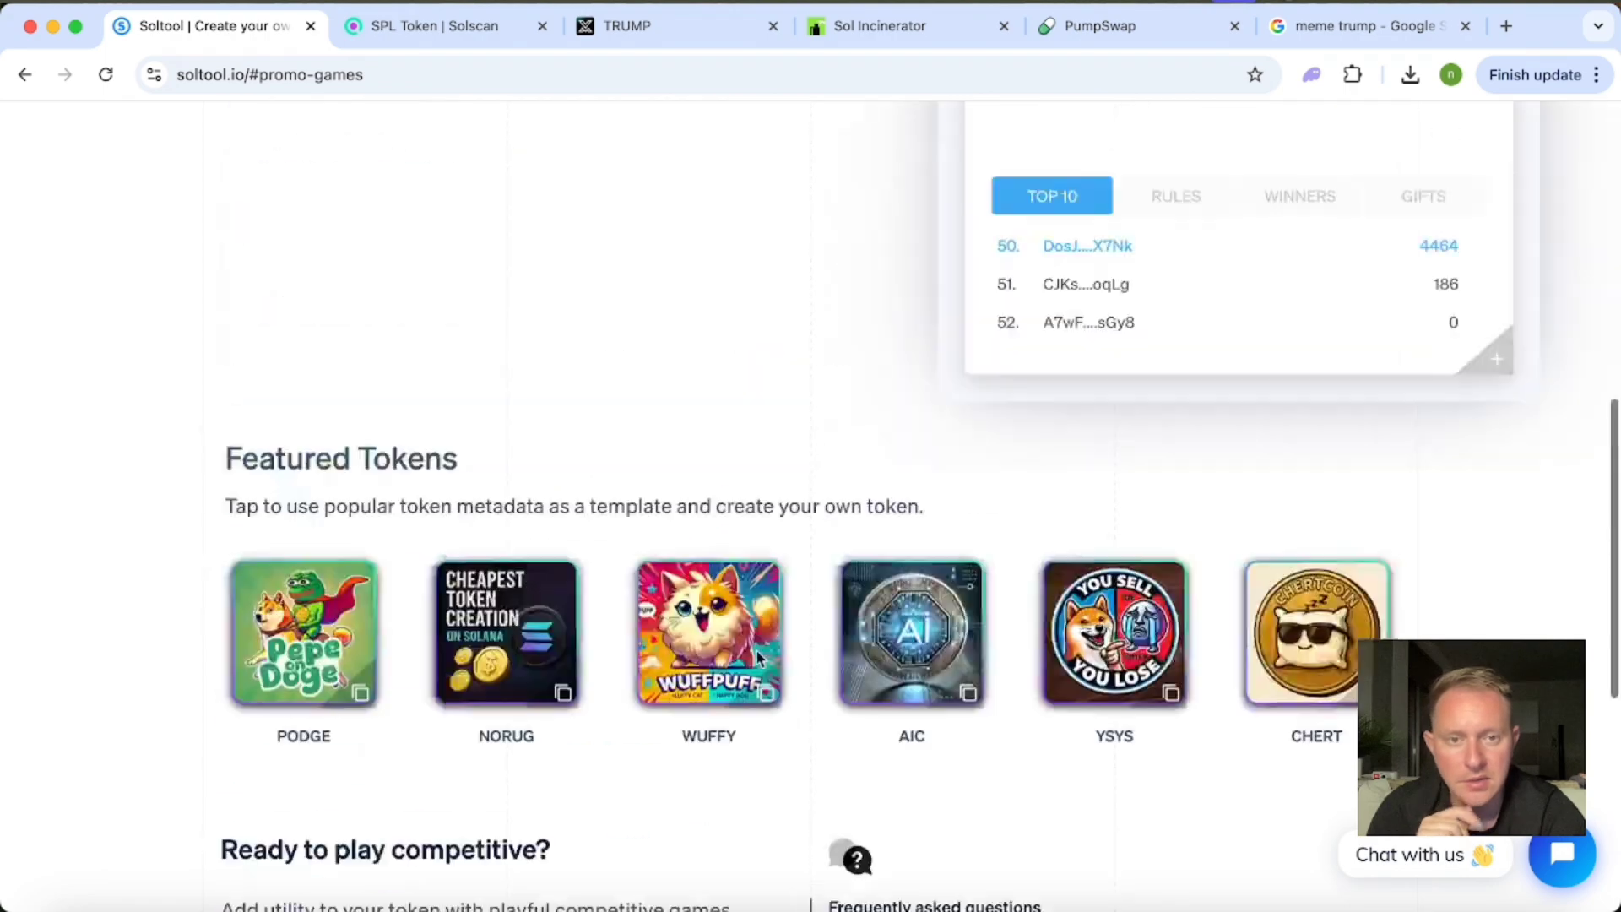
Match three bananas in the board's top row, and revisit the token contract addresses in the footer.
scroll(1413, 301, down, 2)
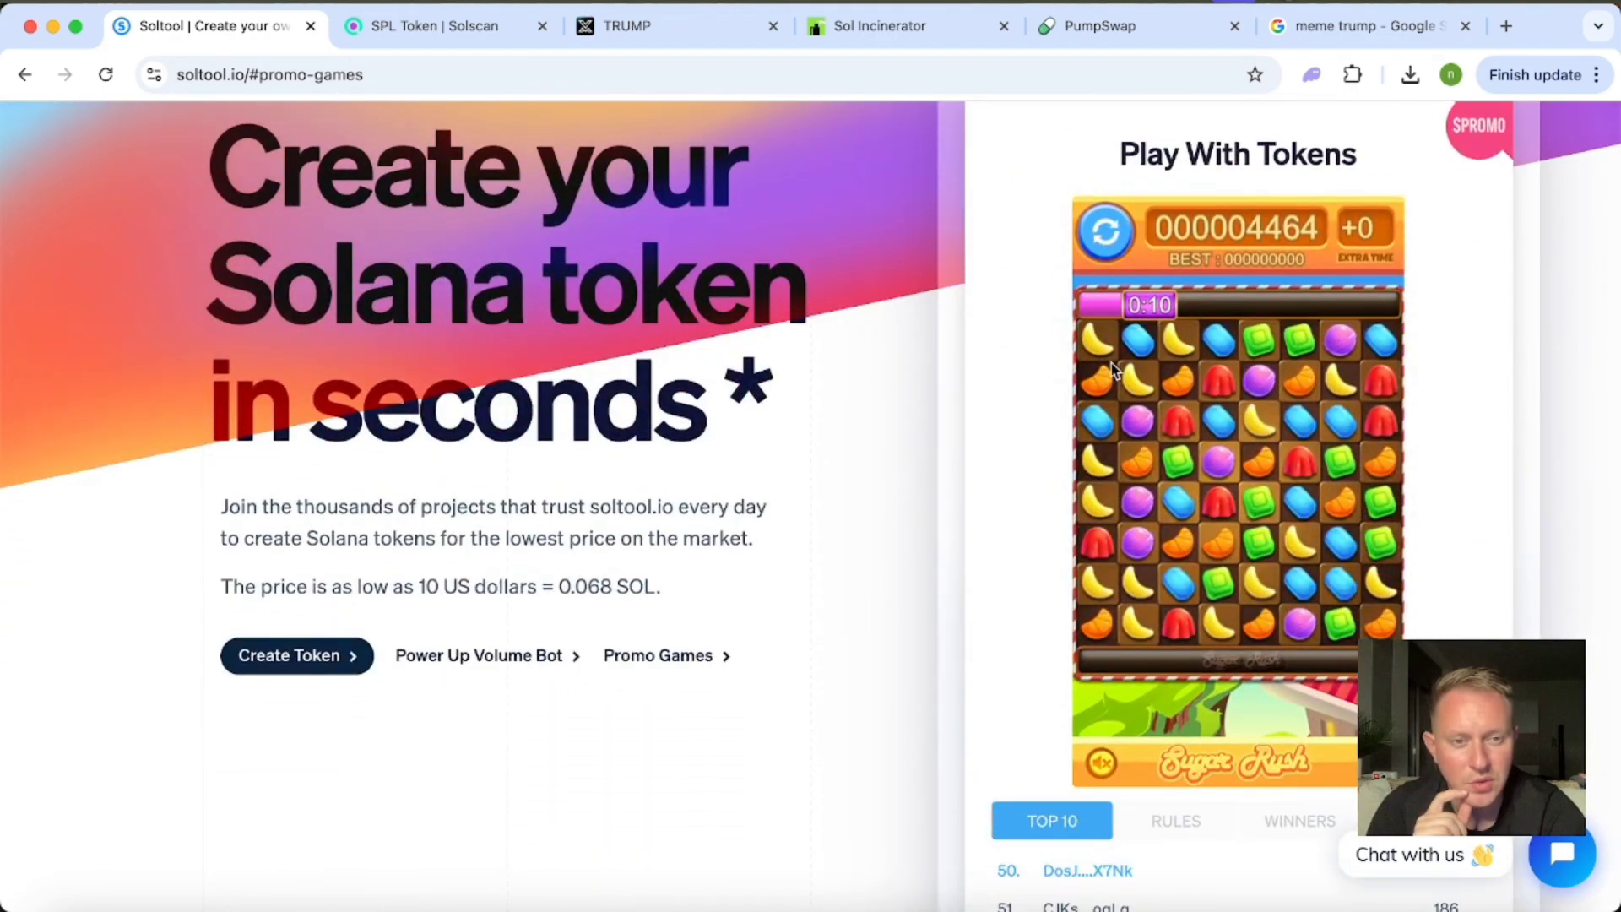
drag(1135, 384, 1135, 314)
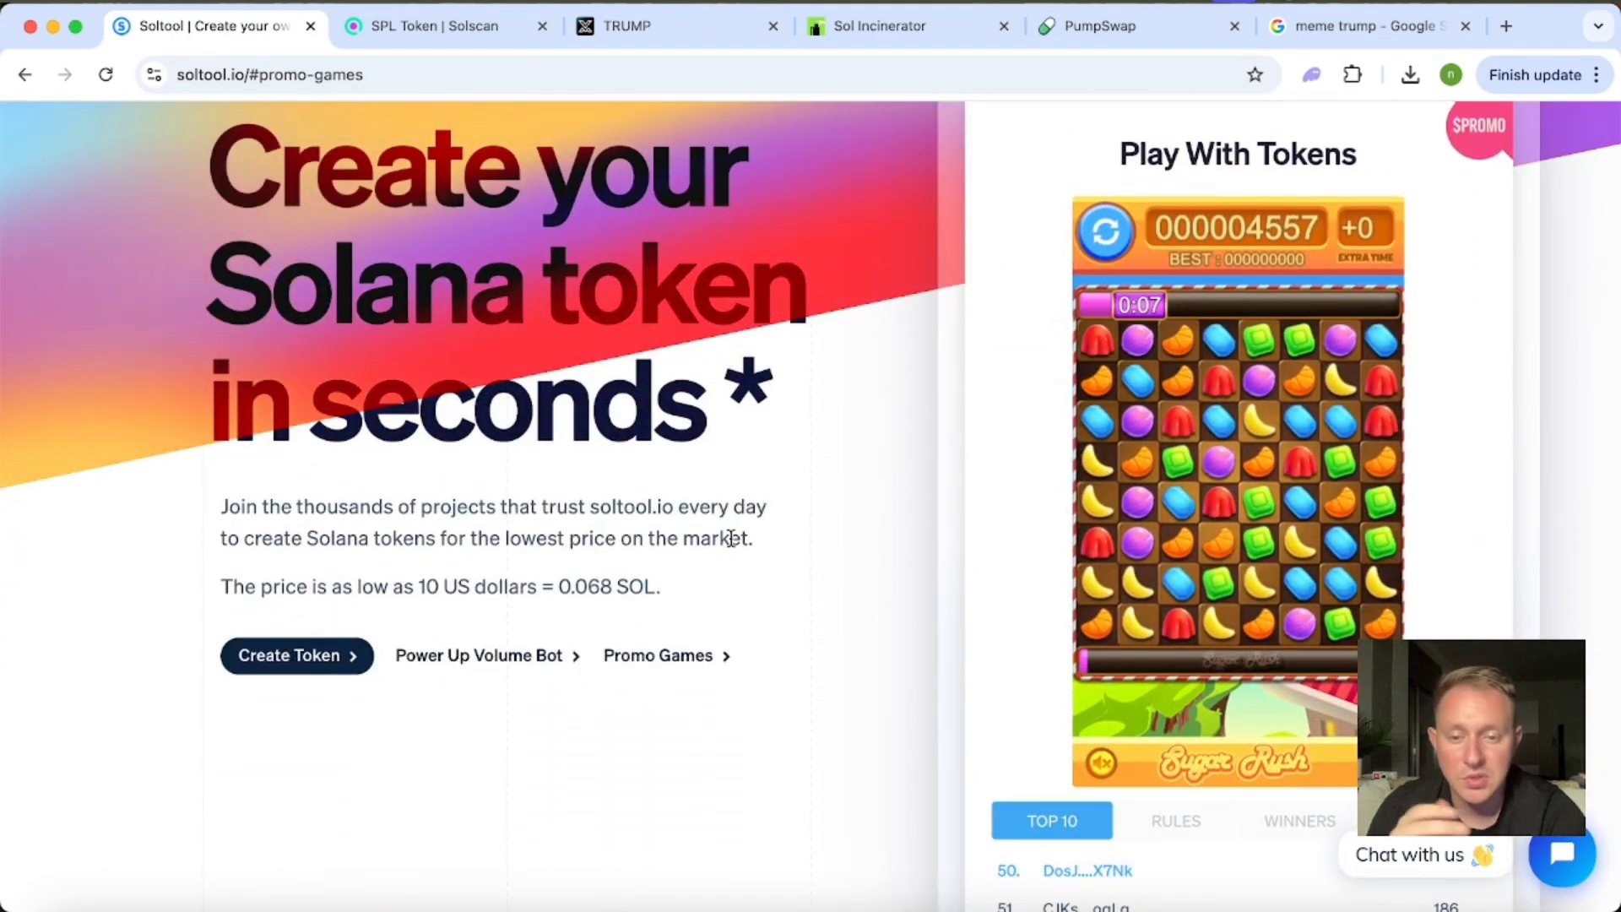
scroll(731, 538, down, 15)
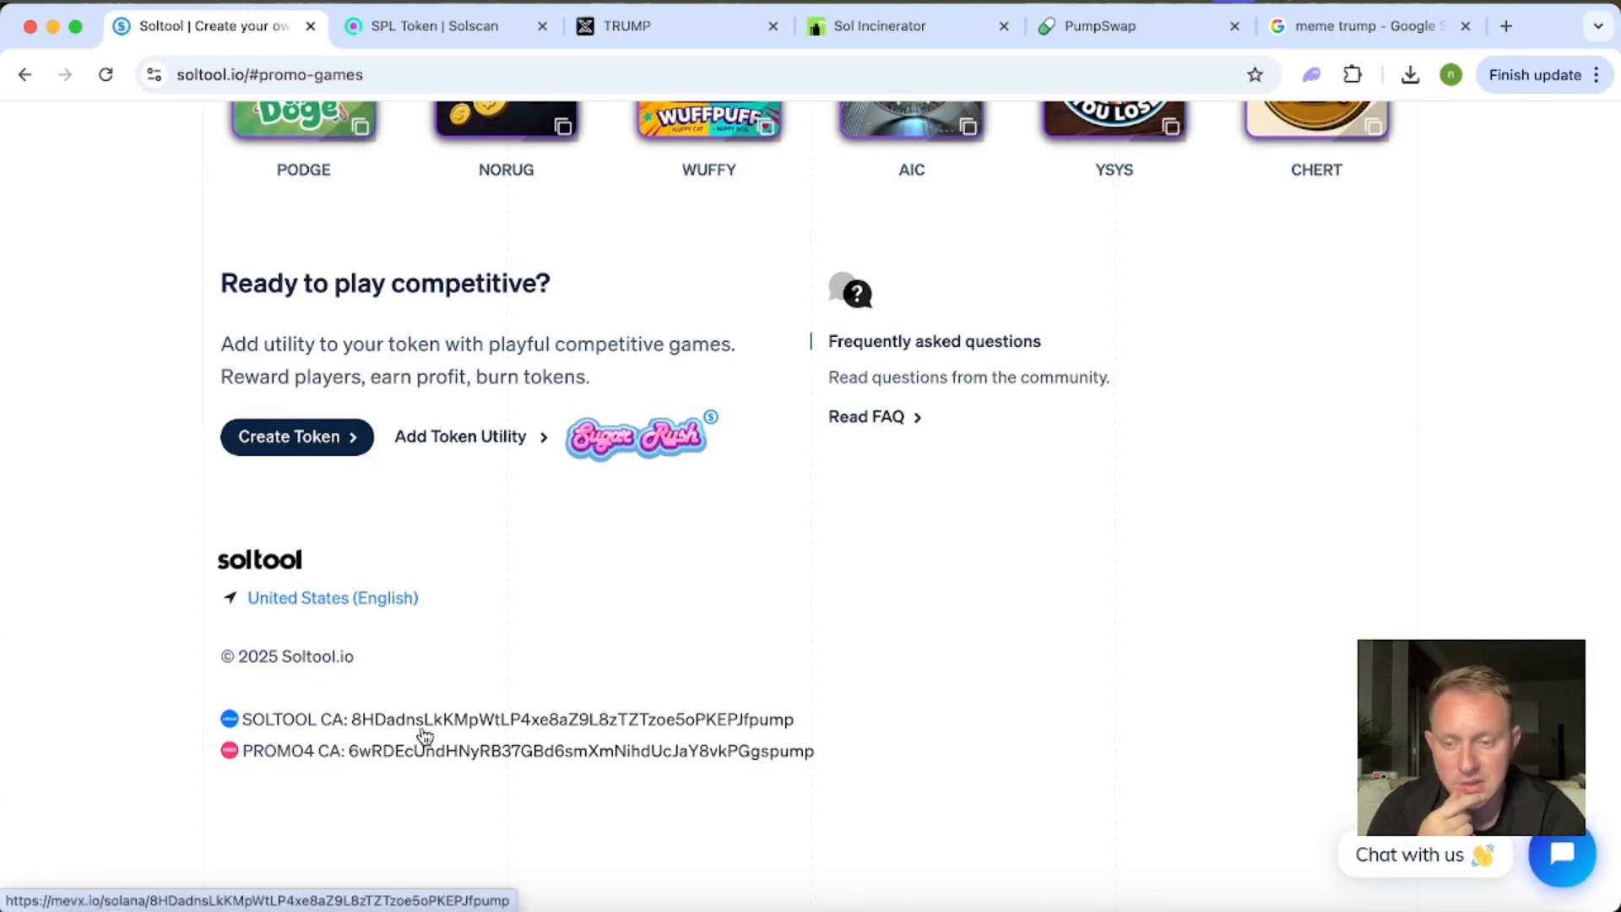
scroll(902, 544, up, 15)
scroll(902, 544, up, 1)
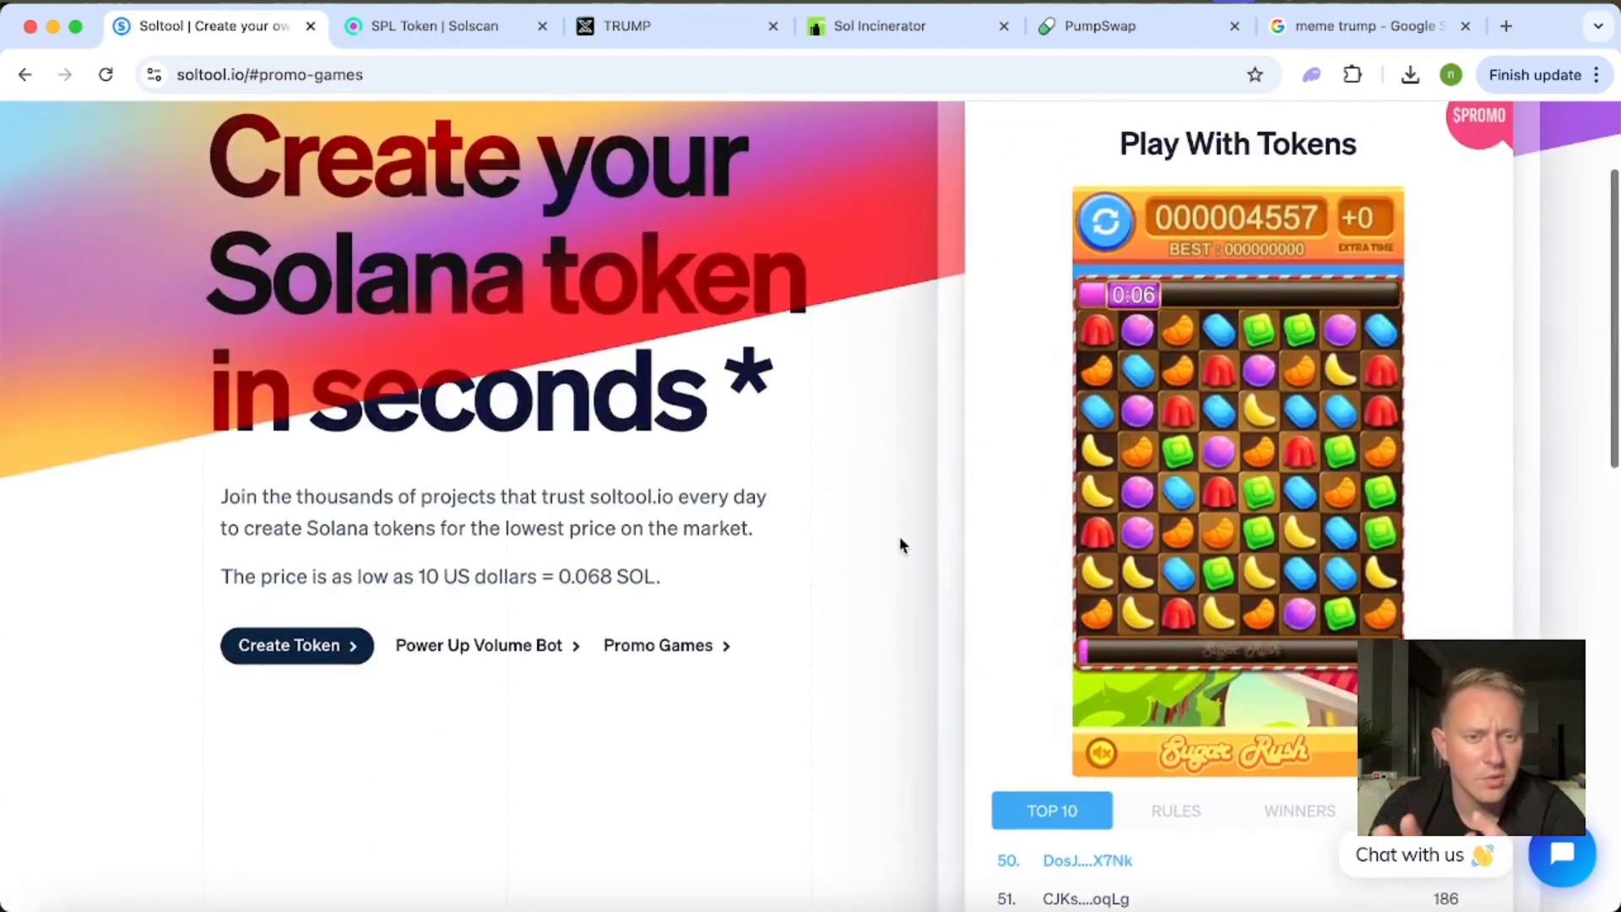
scroll(901, 545, up, 3)
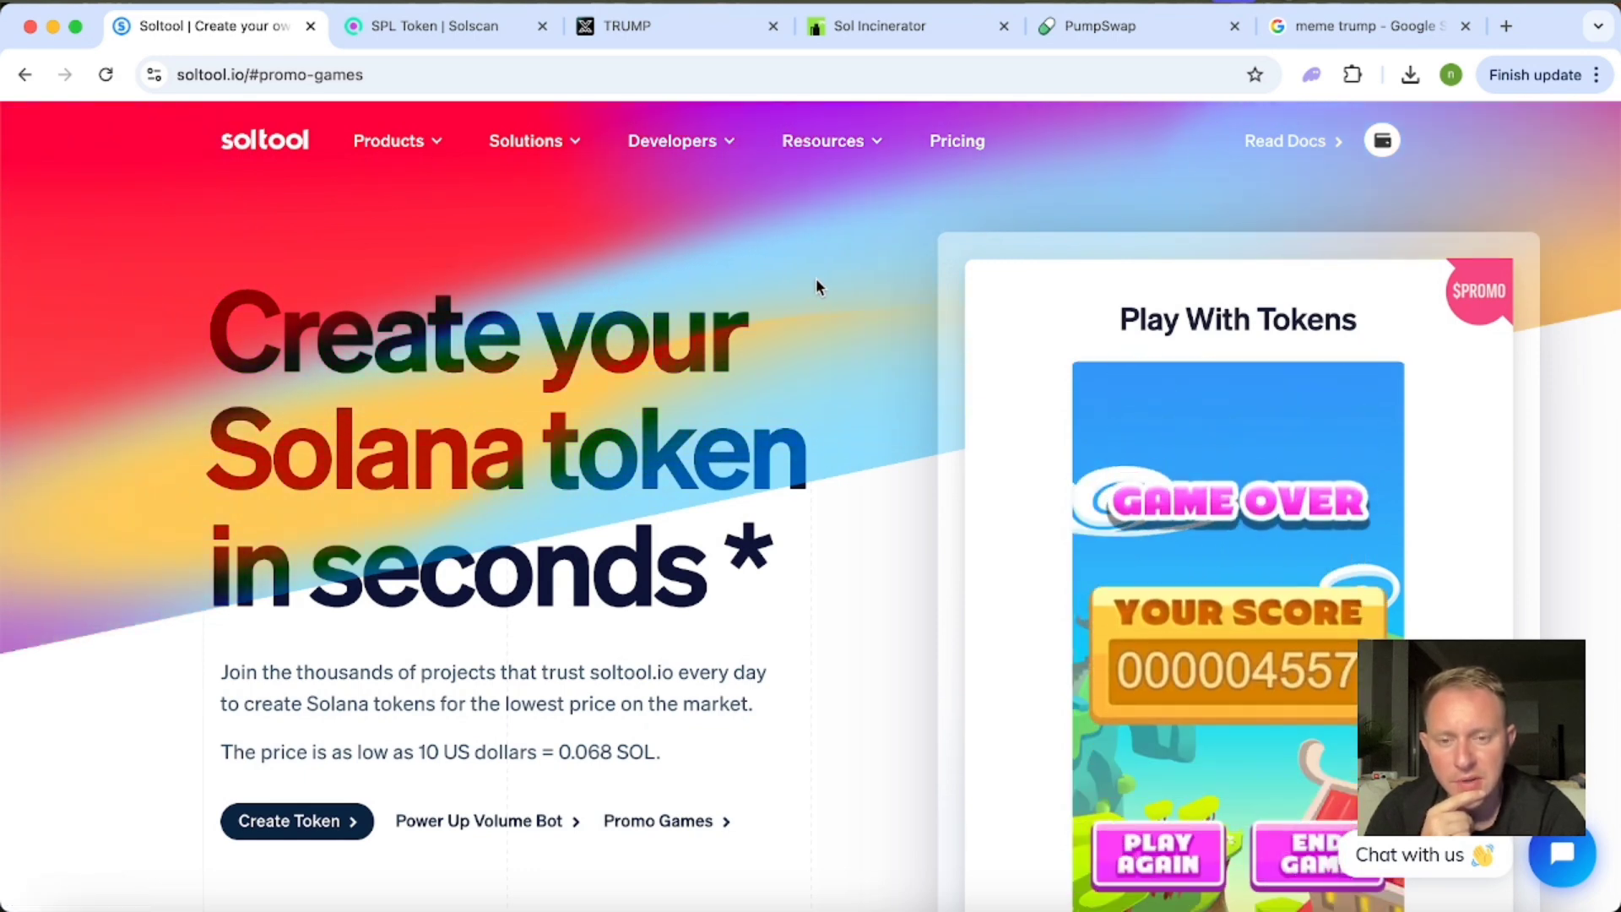
scroll(815, 279, down, 1)
scroll(815, 280, up, 1)
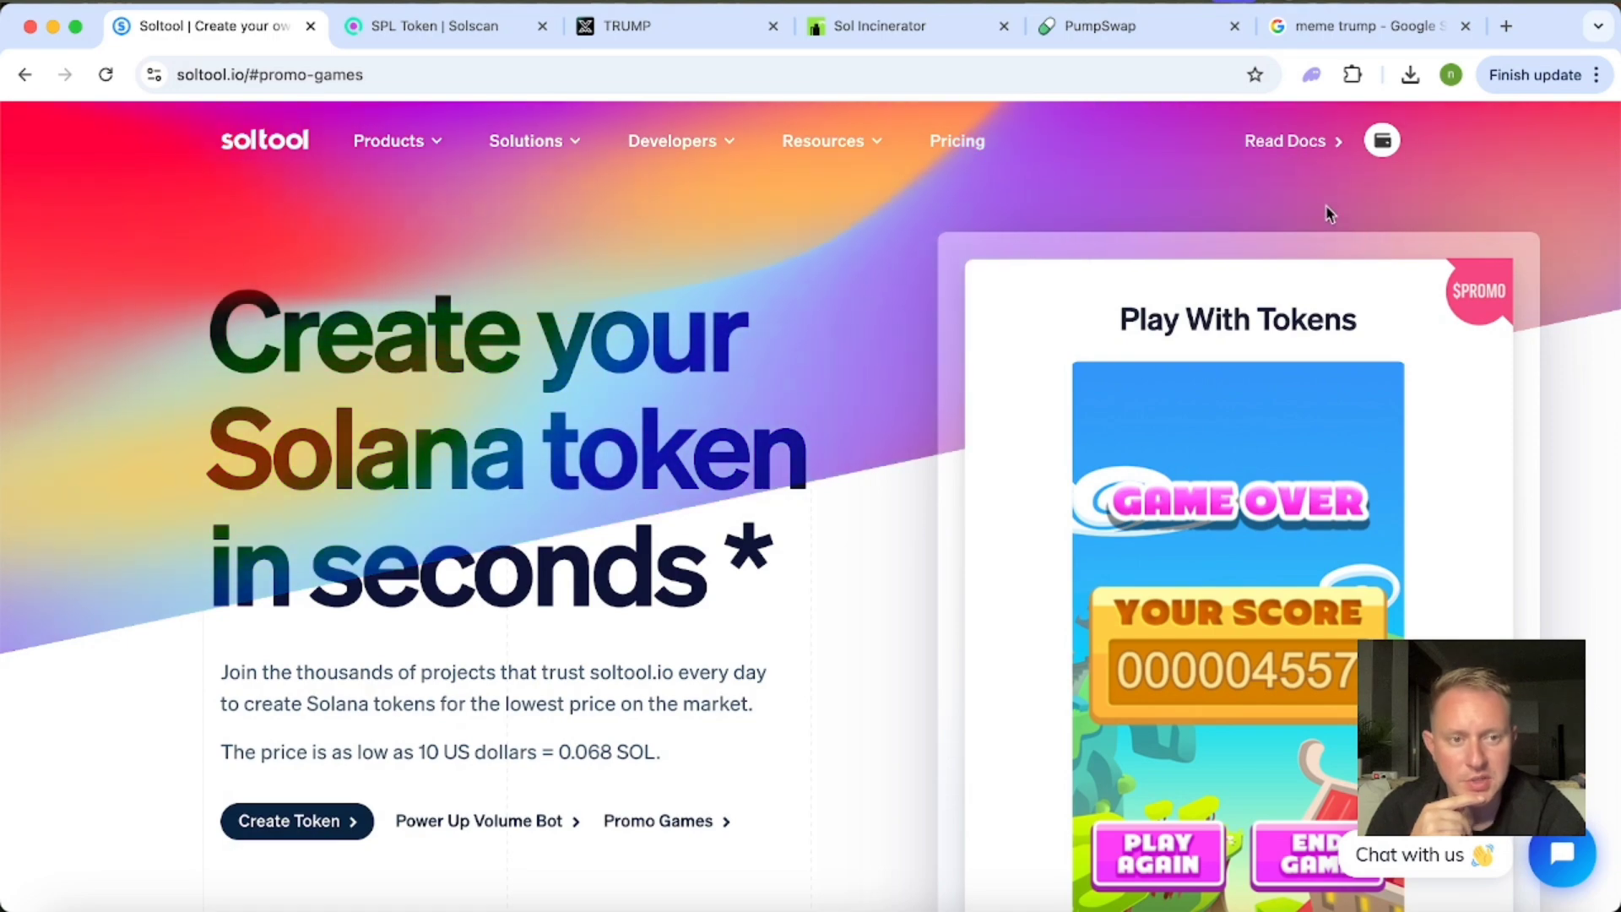
scroll(969, 691, down, 4)
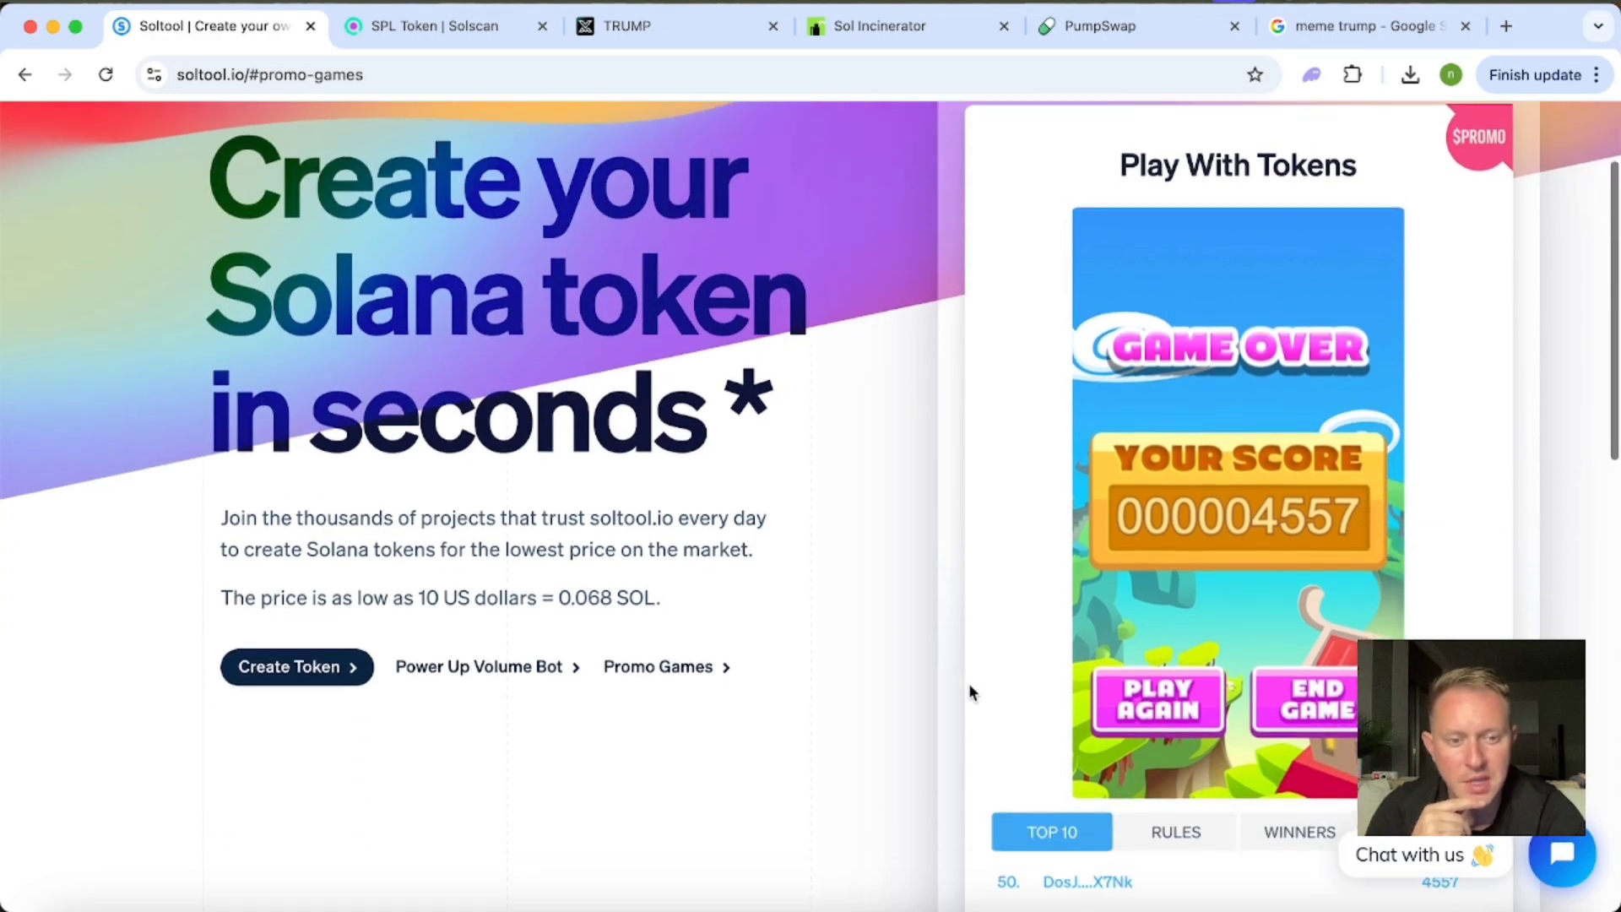
scroll(969, 690, up, 5)
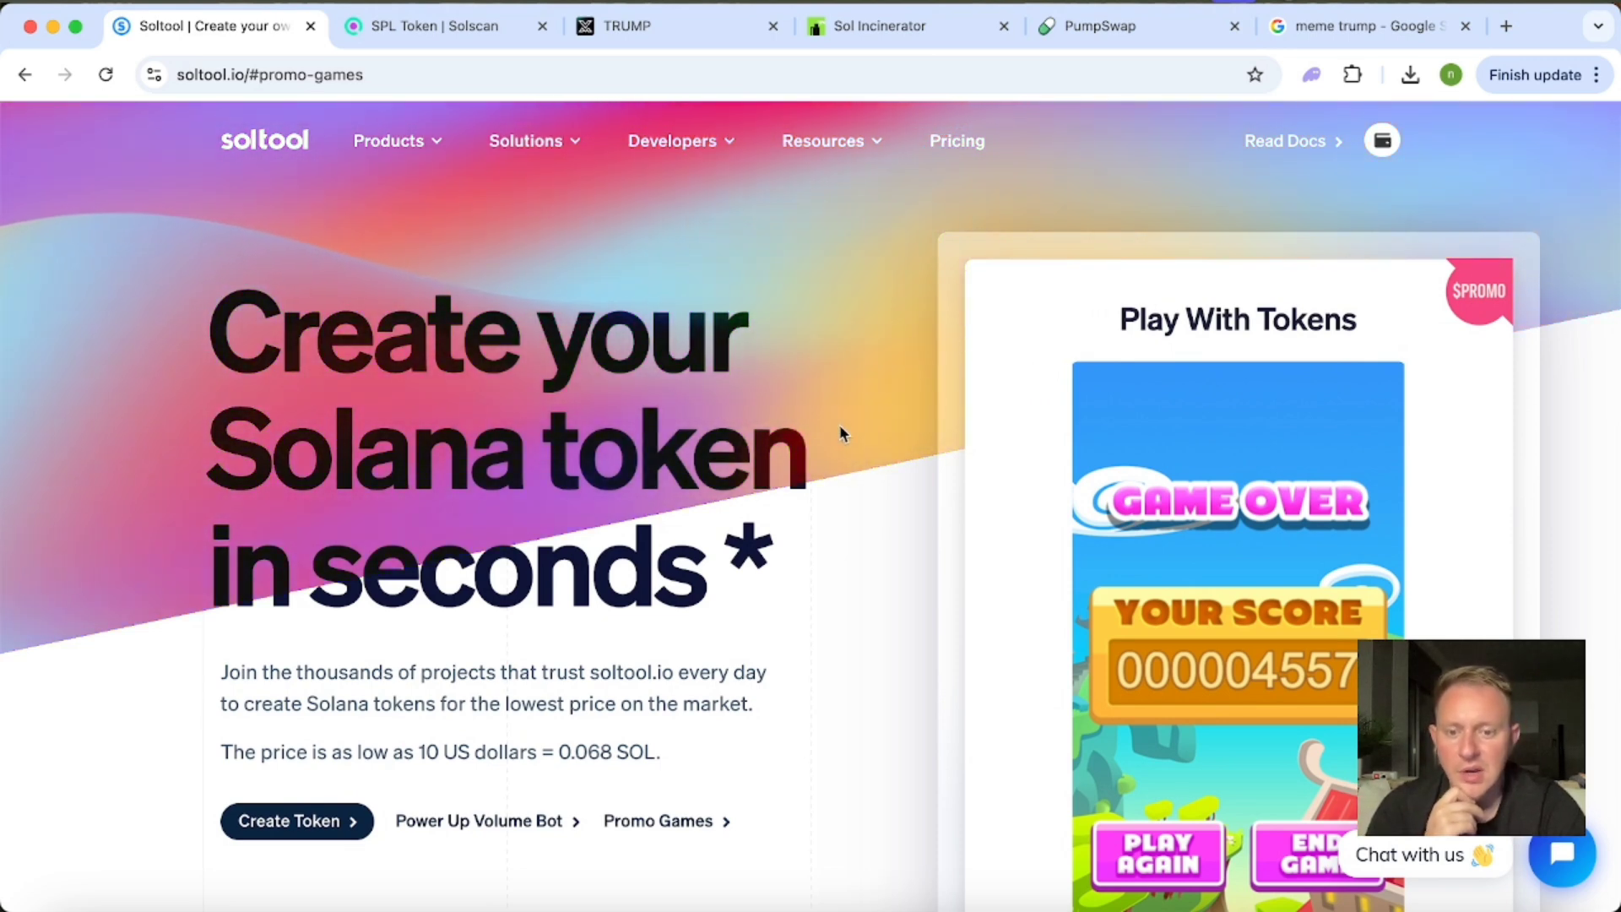
scroll(840, 433, down, 3)
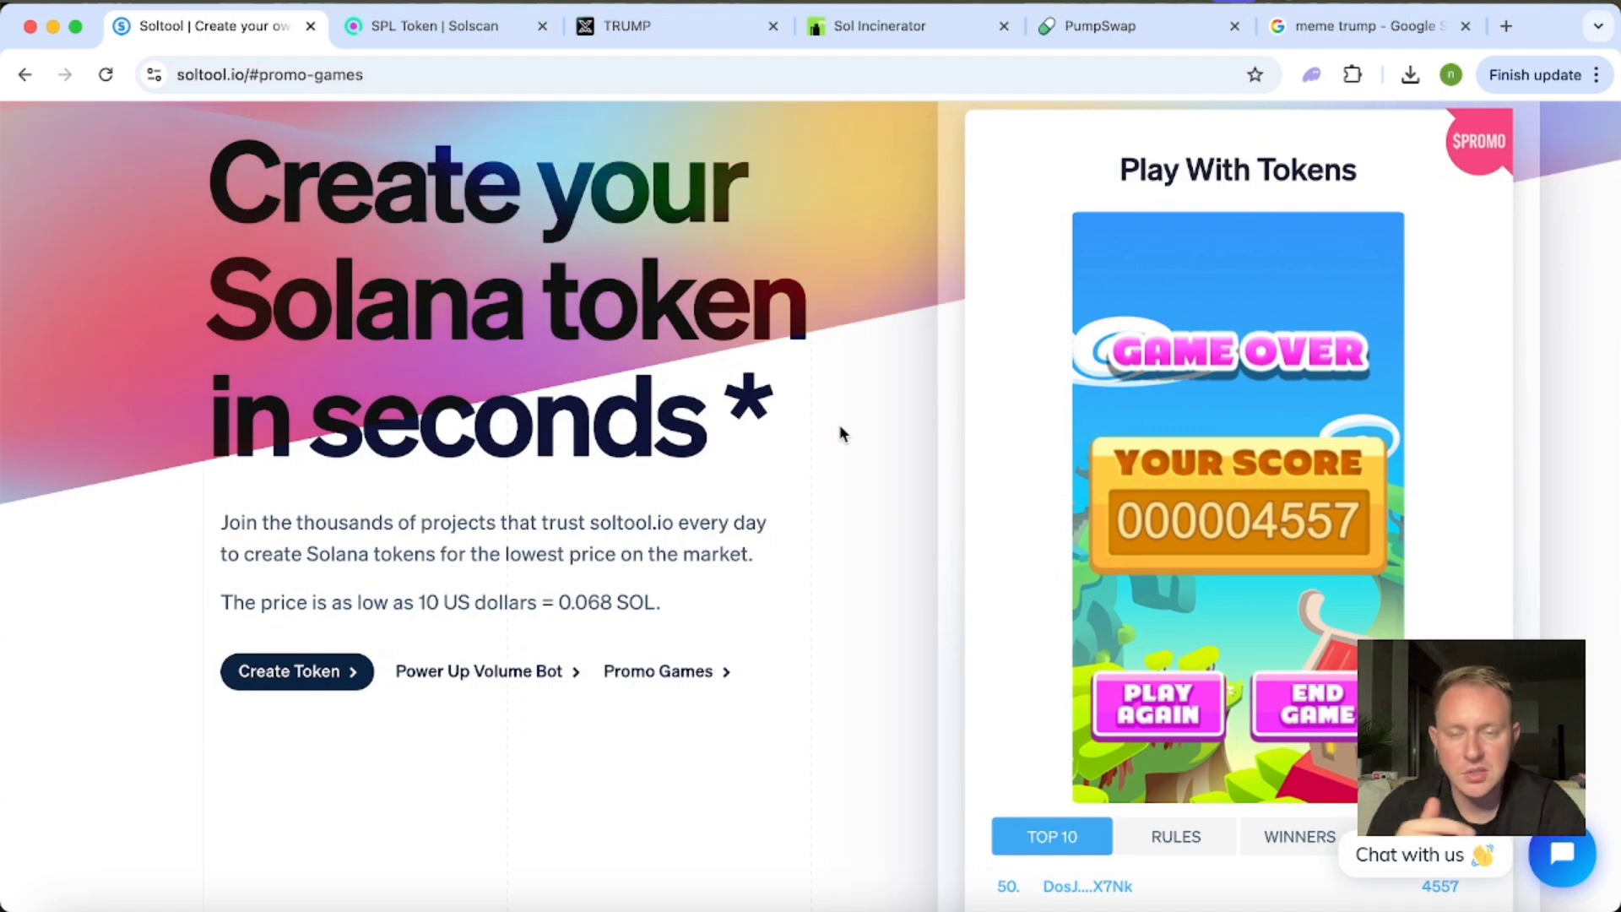
scroll(840, 433, up, 3)
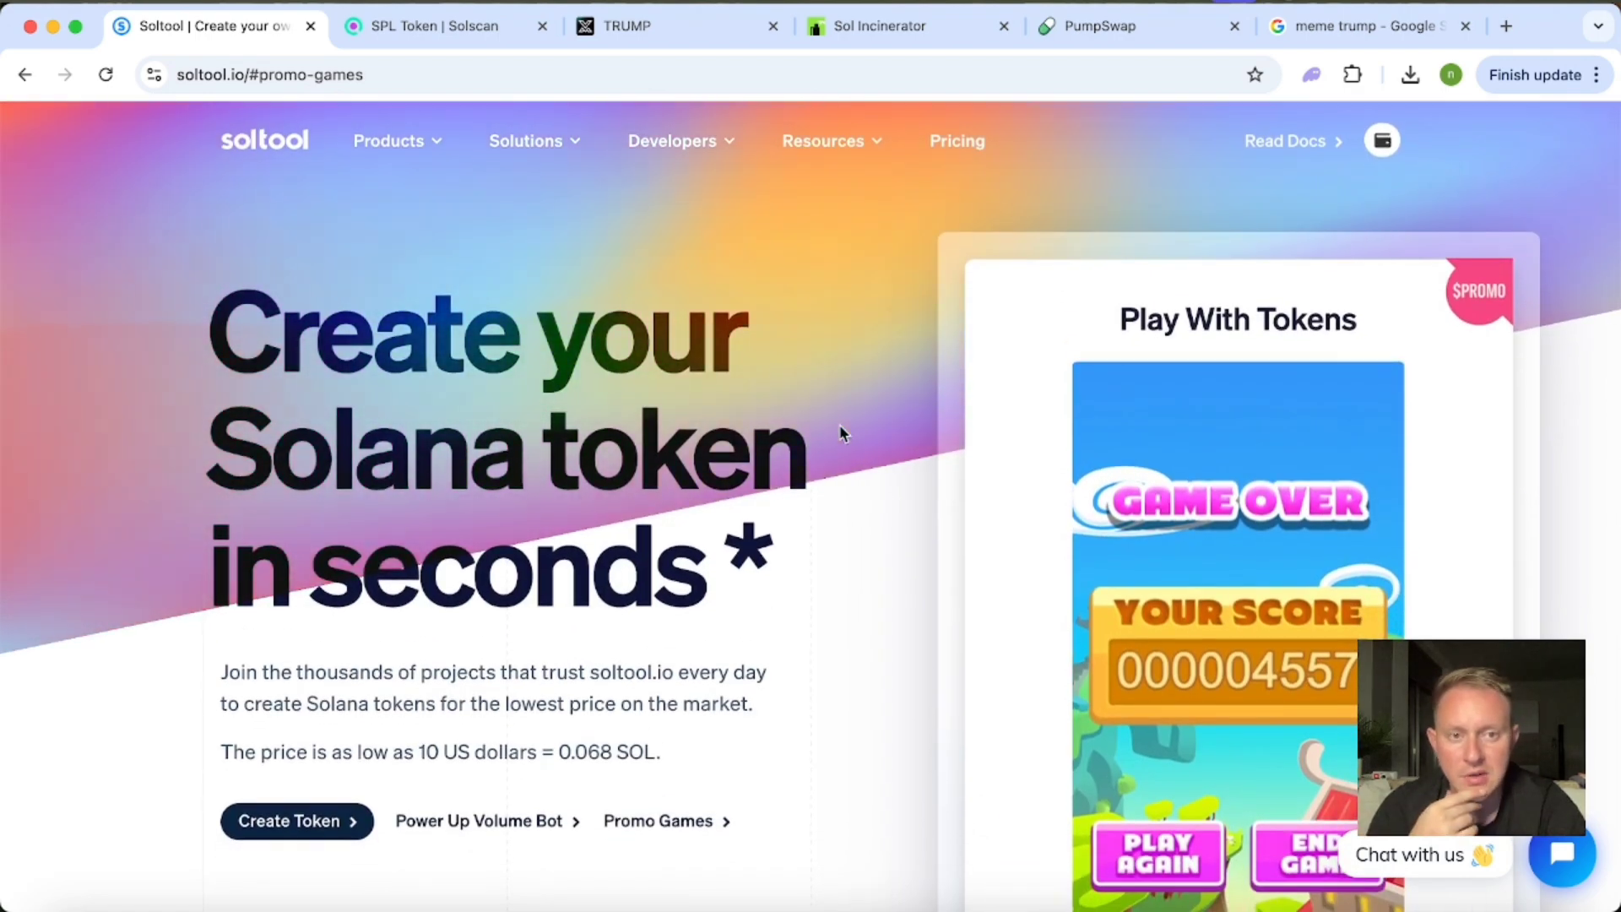
scroll(839, 433, down, 20)
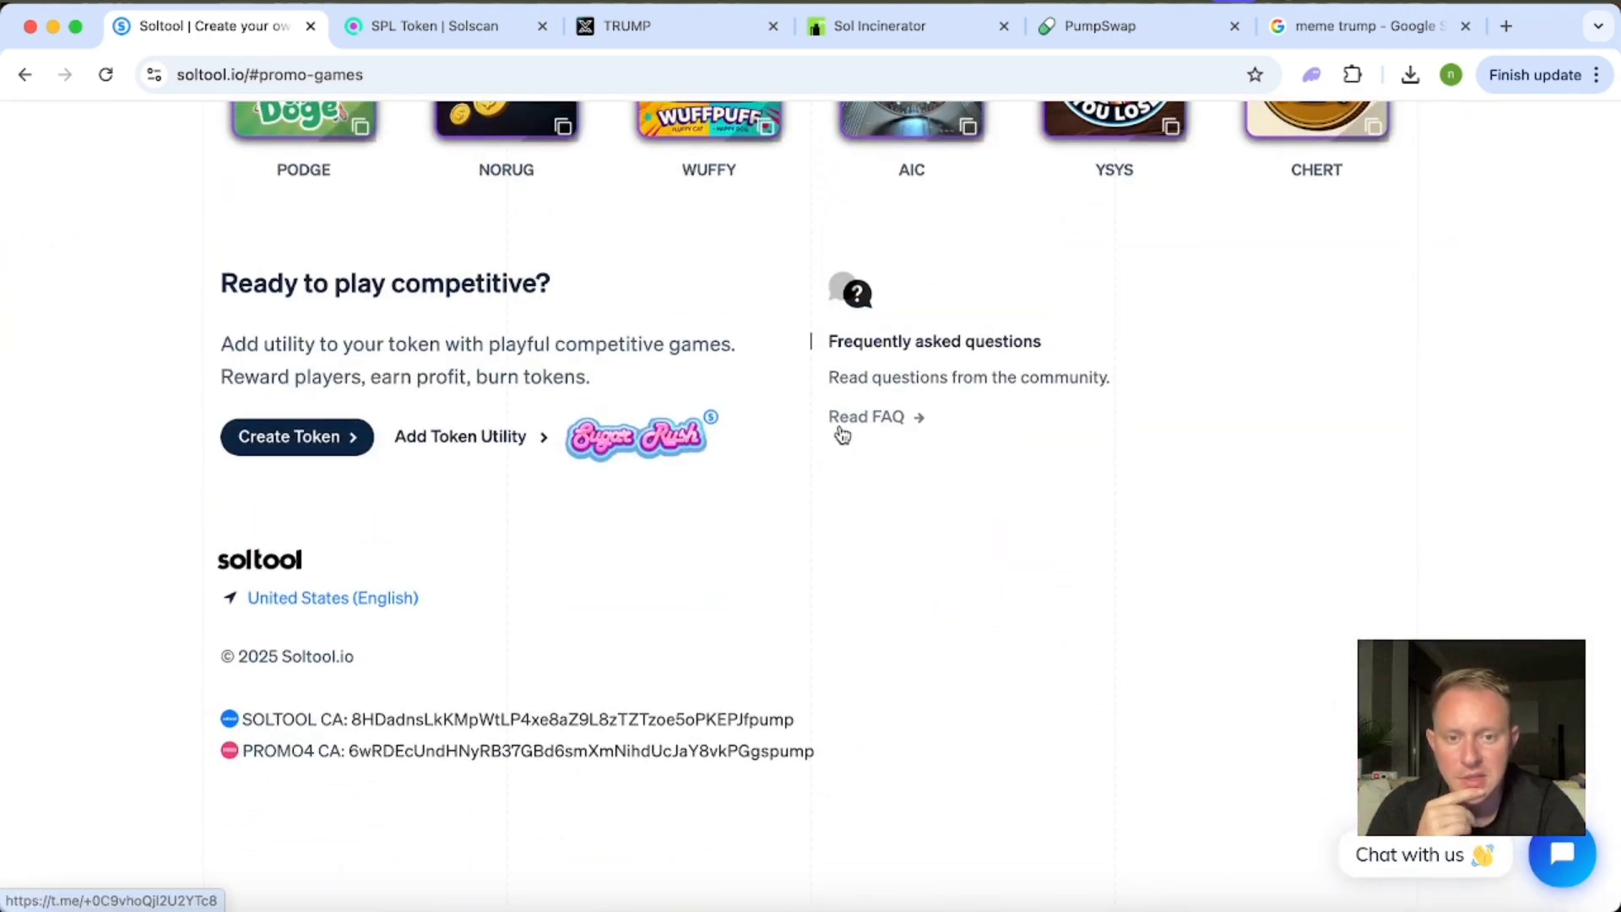
scroll(840, 433, up, 20)
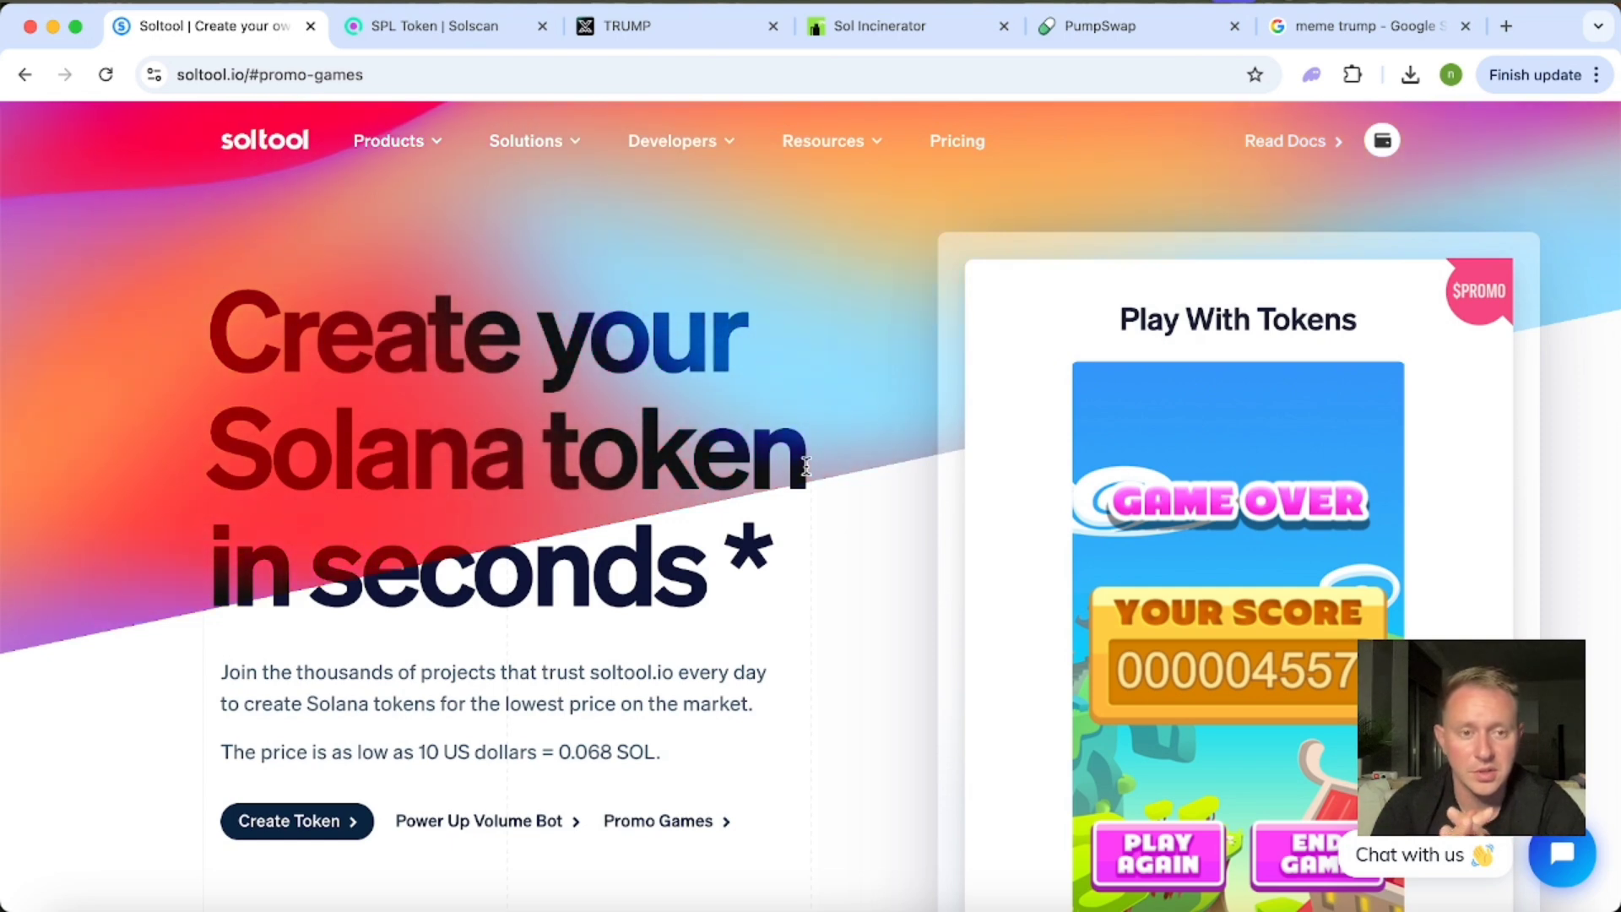
Show the Solana Volume Bot form and look over its trading volume options and fee note.
scroll(806, 466, down, 1)
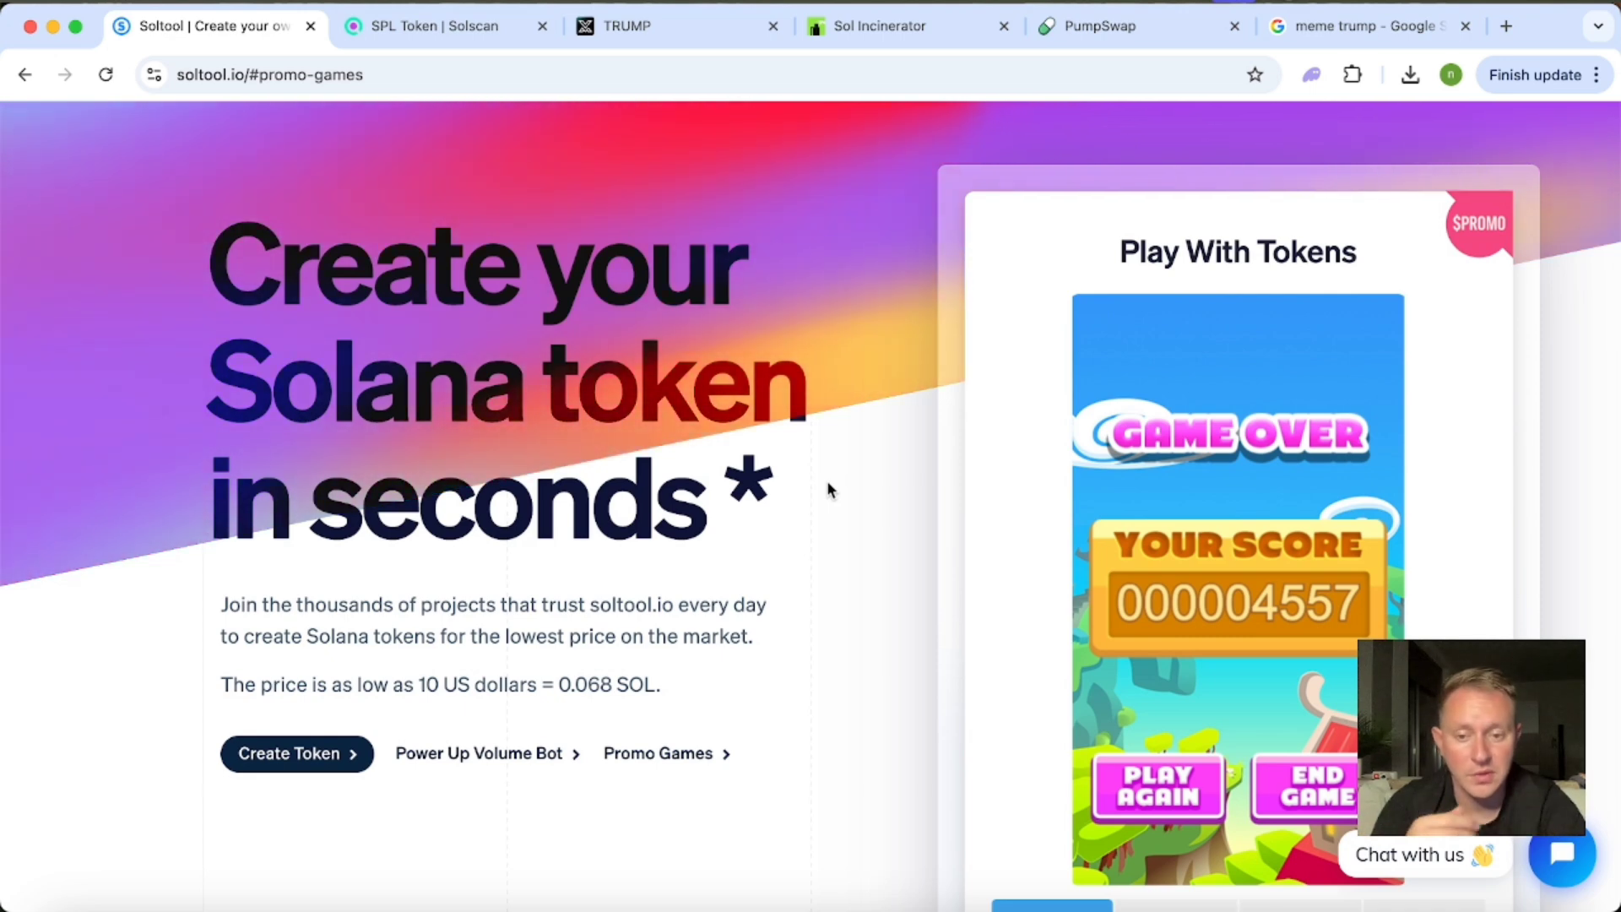
click(495, 752)
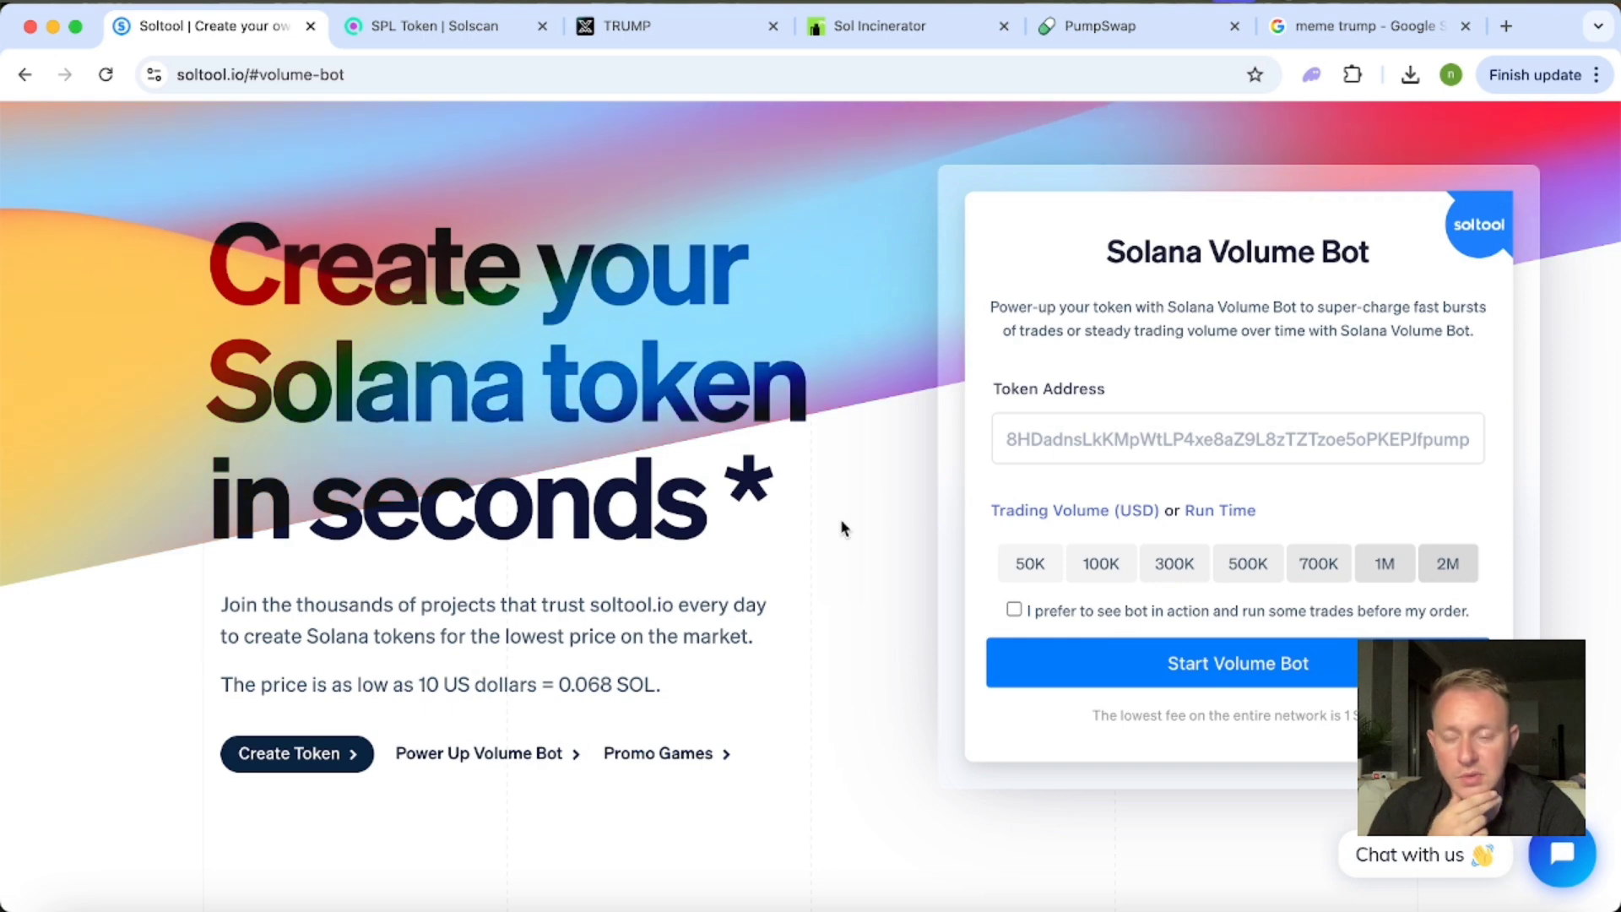
scroll(840, 522, down, 3)
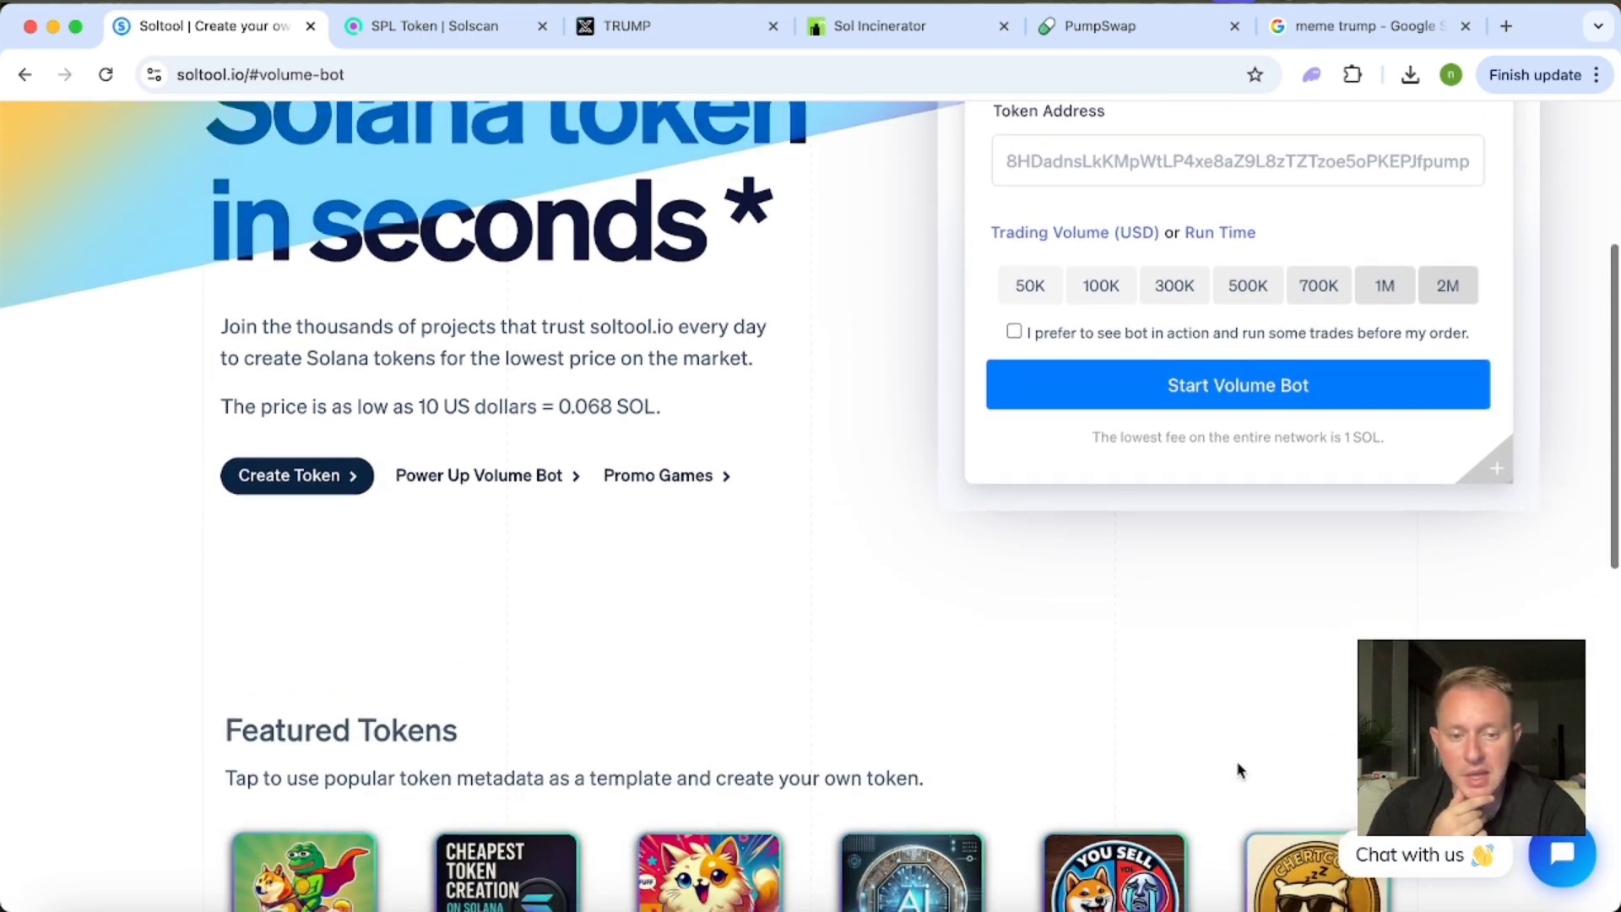
scroll(1238, 770, down, 3)
scroll(1237, 770, up, 7)
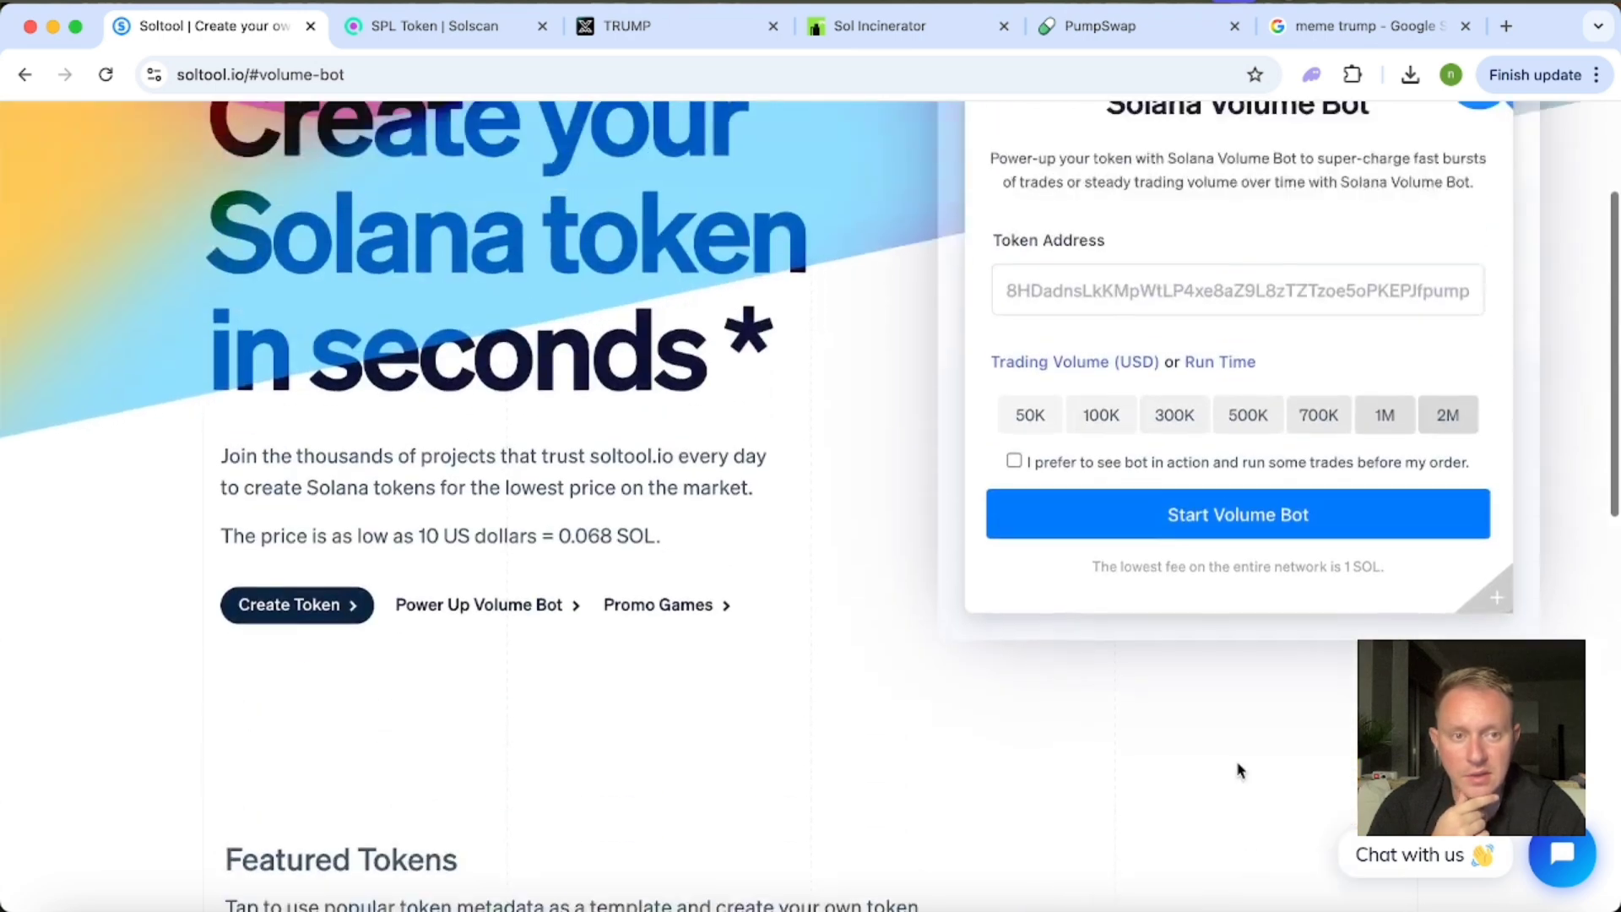